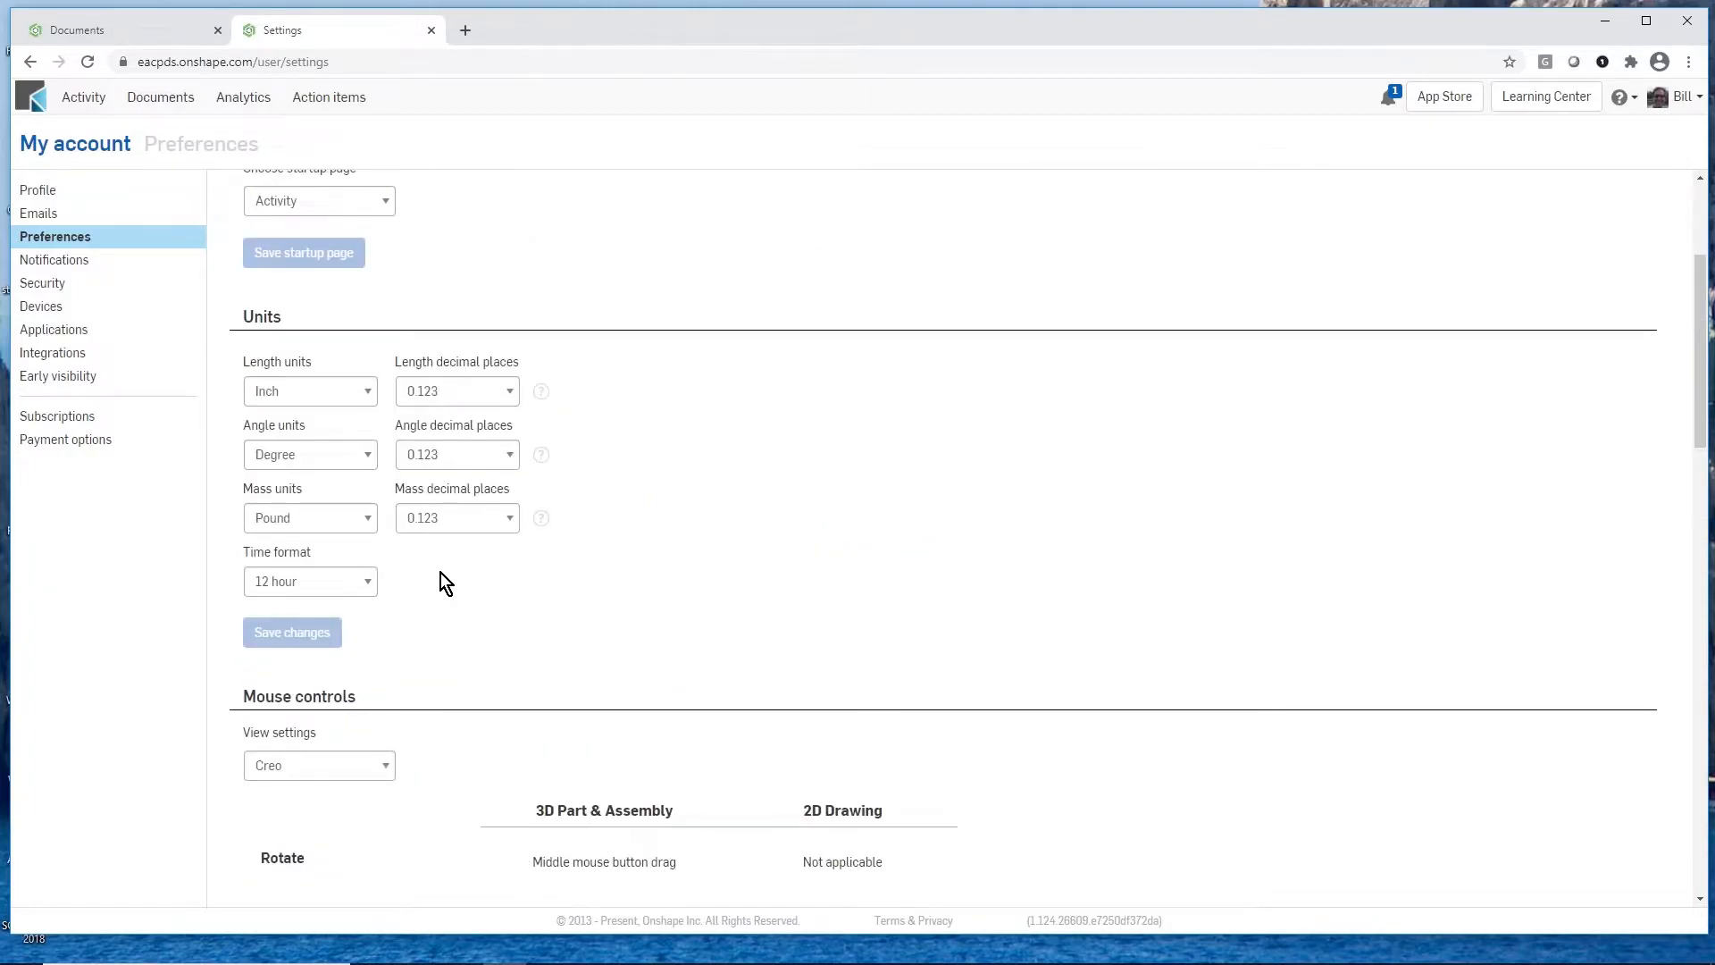
Step: Review the startup page, units, mouse controls view settings and environment profile sections of the account preferences
{"action": "scroll", "coordinate": [442, 572], "scroll_direction": "up", "scroll_amount": 3}
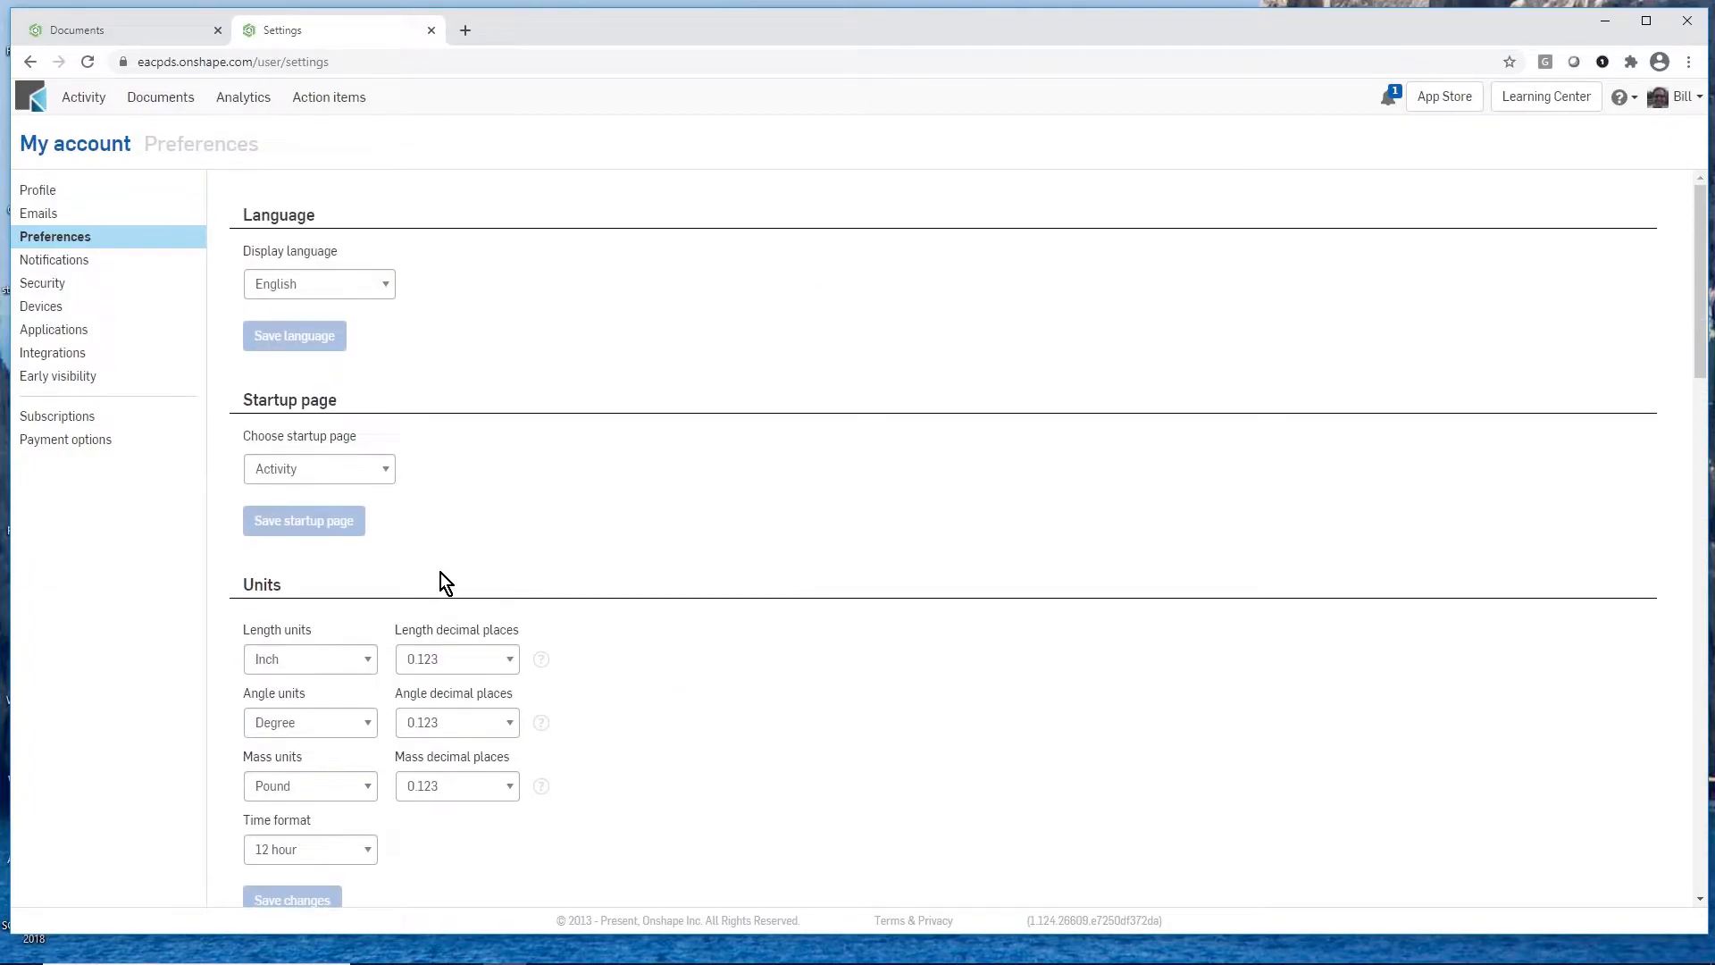
{"action": "scroll", "coordinate": [442, 572], "scroll_direction": "down", "scroll_amount": 6}
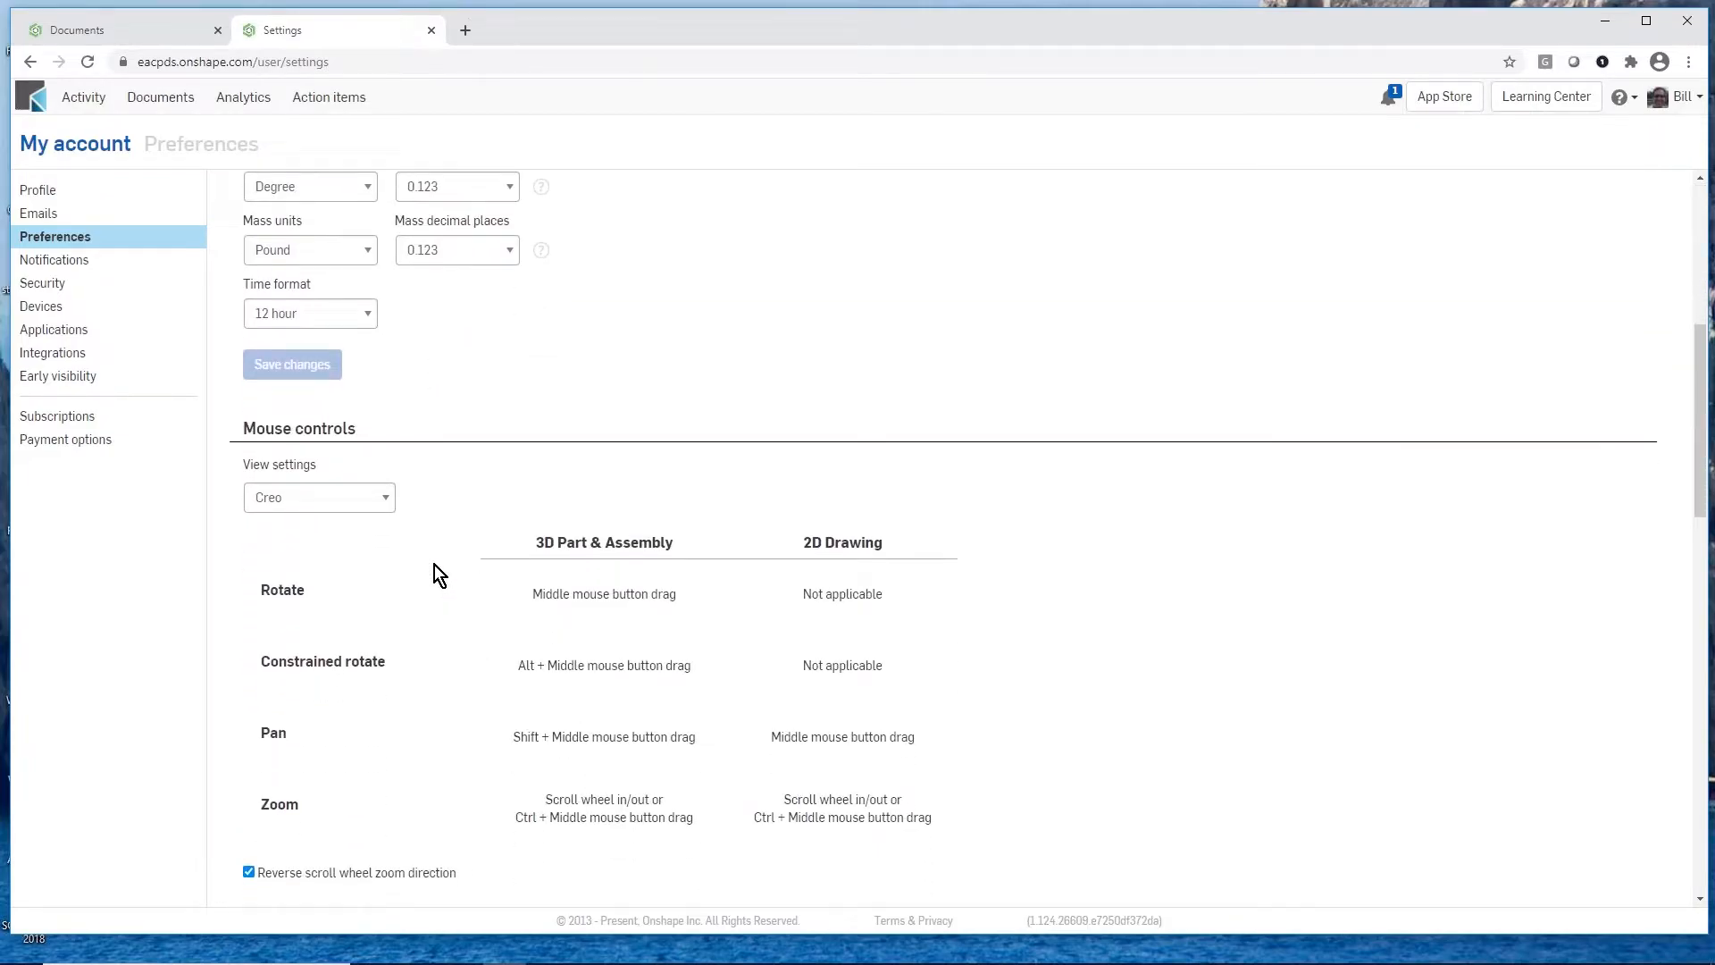
{"action": "left_click", "coordinate": [384, 502]}
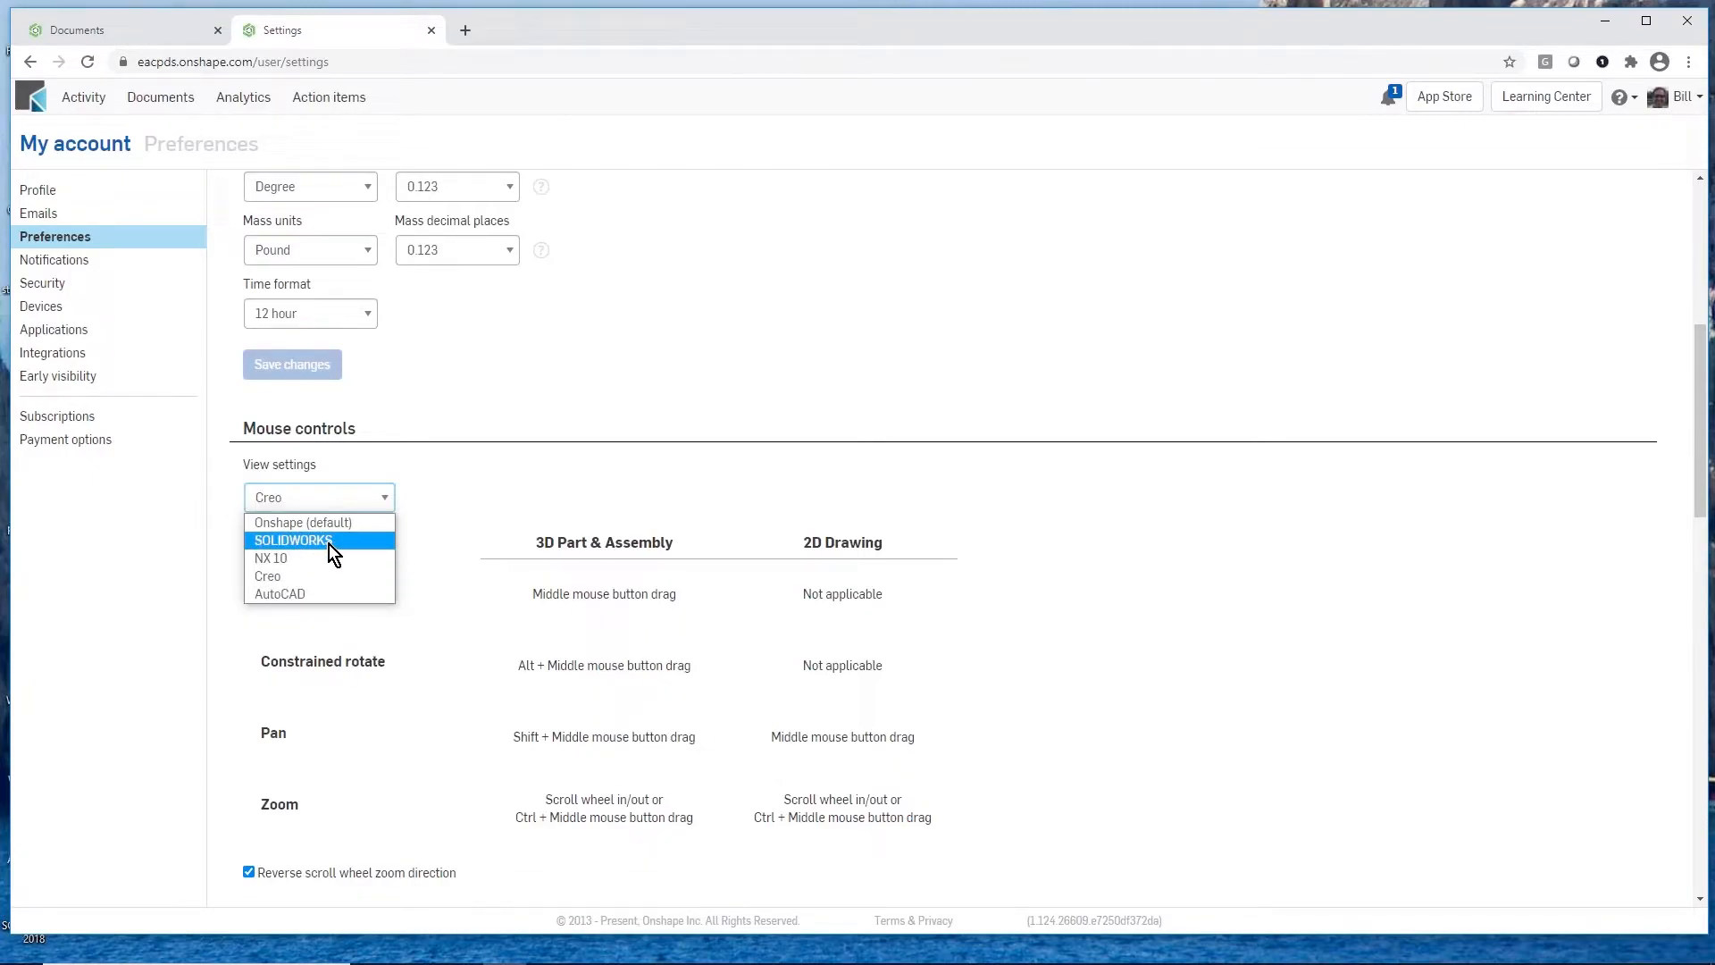
{"action": "left_click", "coordinate": [488, 520]}
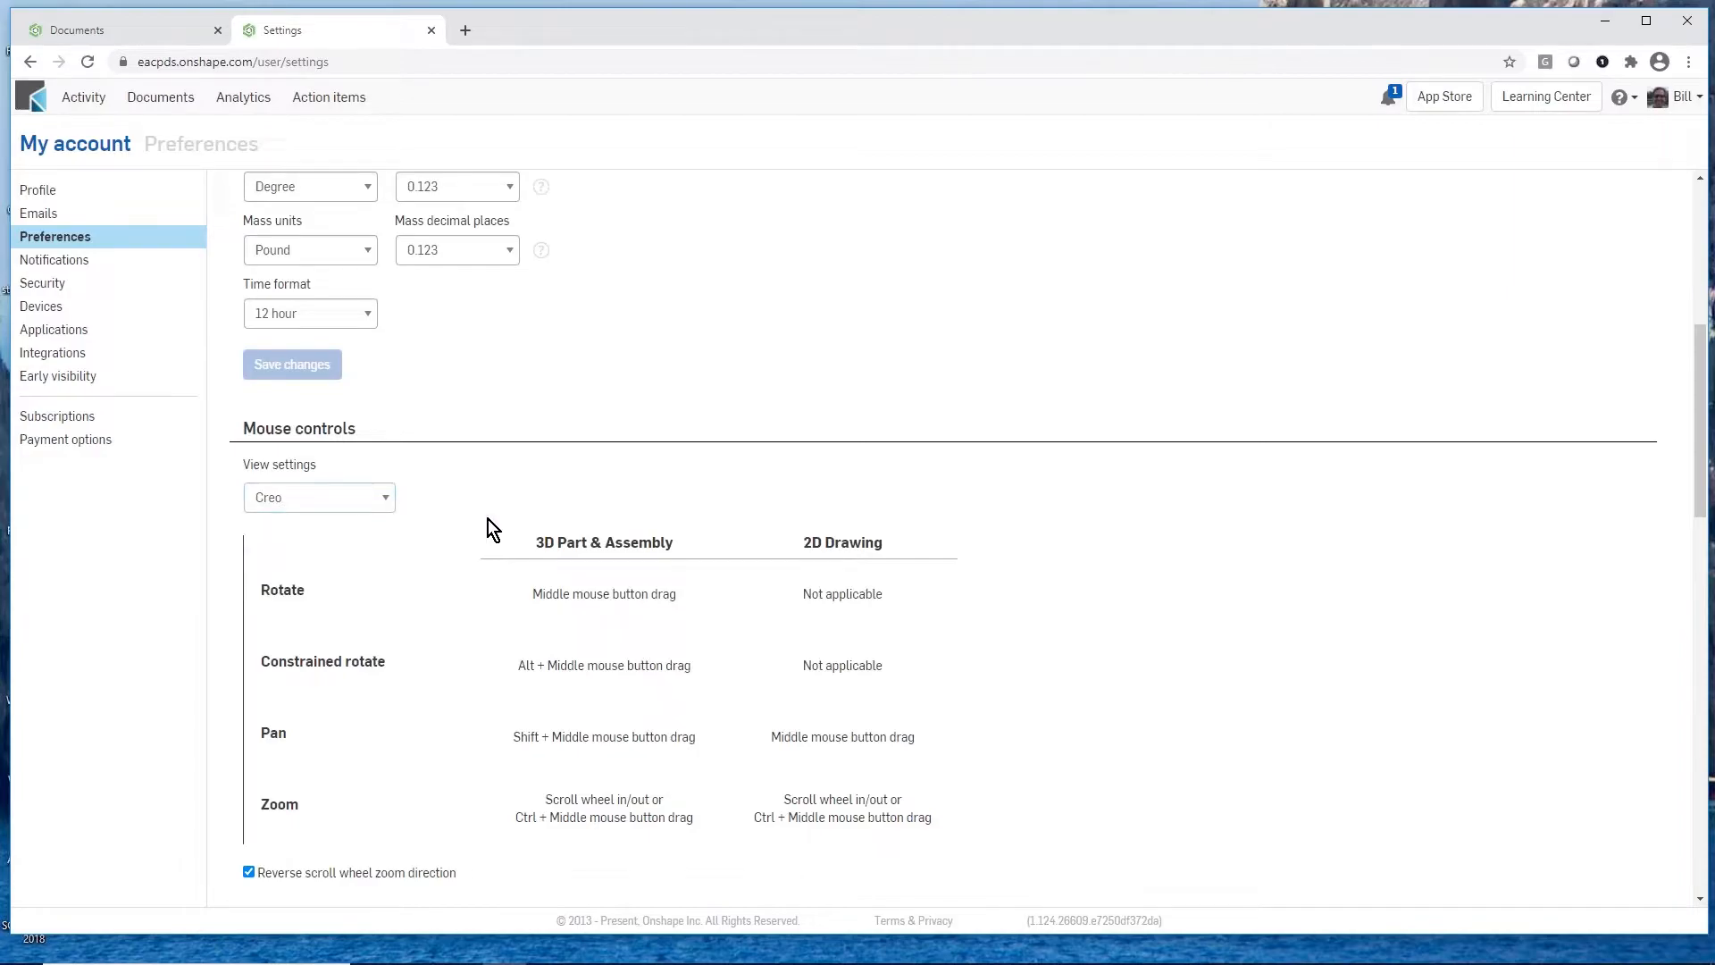
{"action": "scroll", "coordinate": [452, 543], "scroll_direction": "down", "scroll_amount": 3}
{"action": "scroll", "coordinate": [452, 548], "scroll_direction": "down", "scroll_amount": 3}
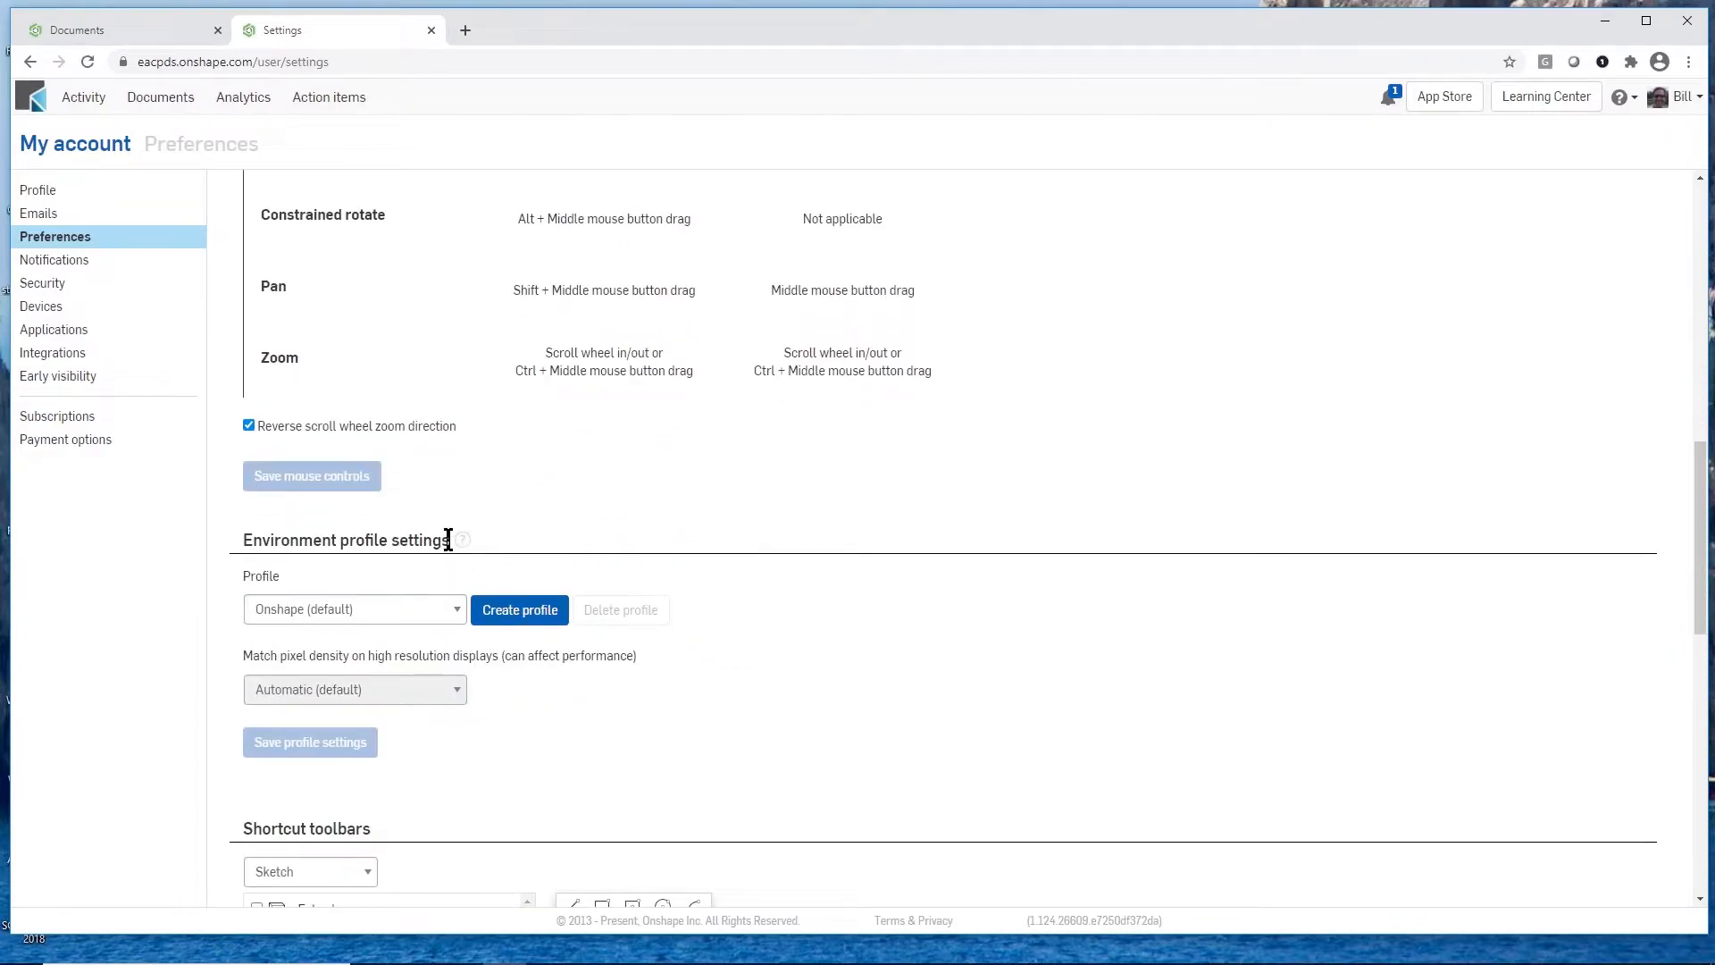
{"action": "scroll", "coordinate": [448, 539], "scroll_direction": "down", "scroll_amount": 5}
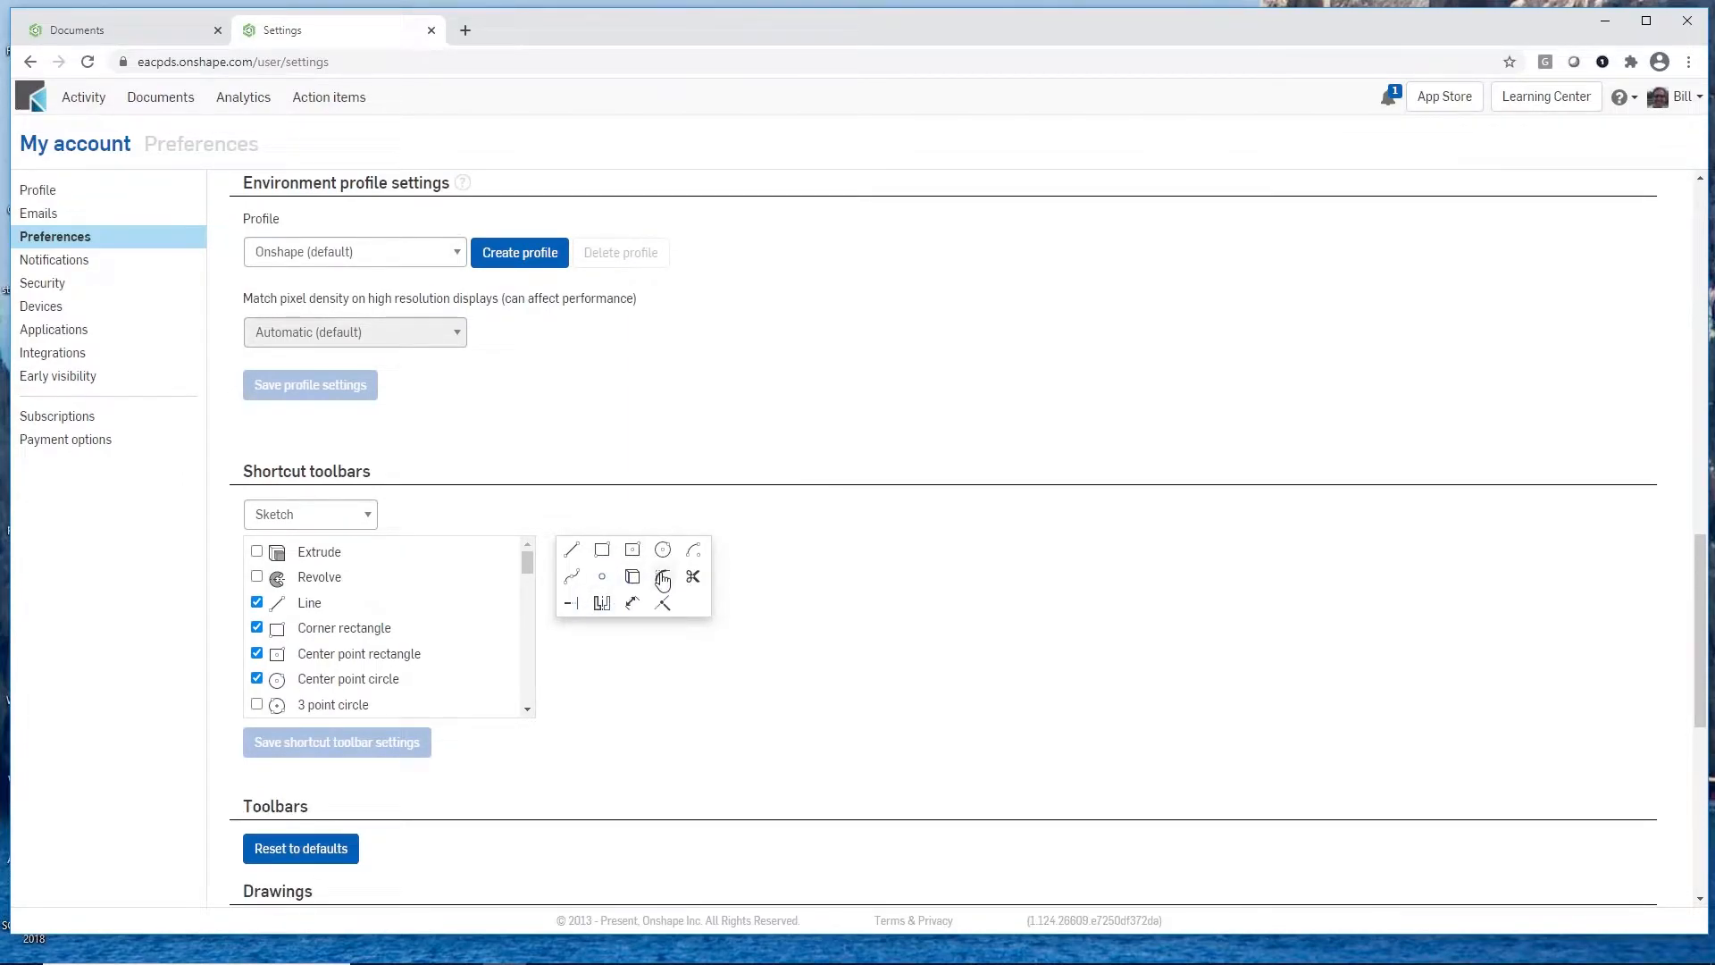
Step: Review the shortcut toolbar tools for Assembly and Sketch, and close the settings page
{"action": "left_click", "coordinate": [367, 517]}
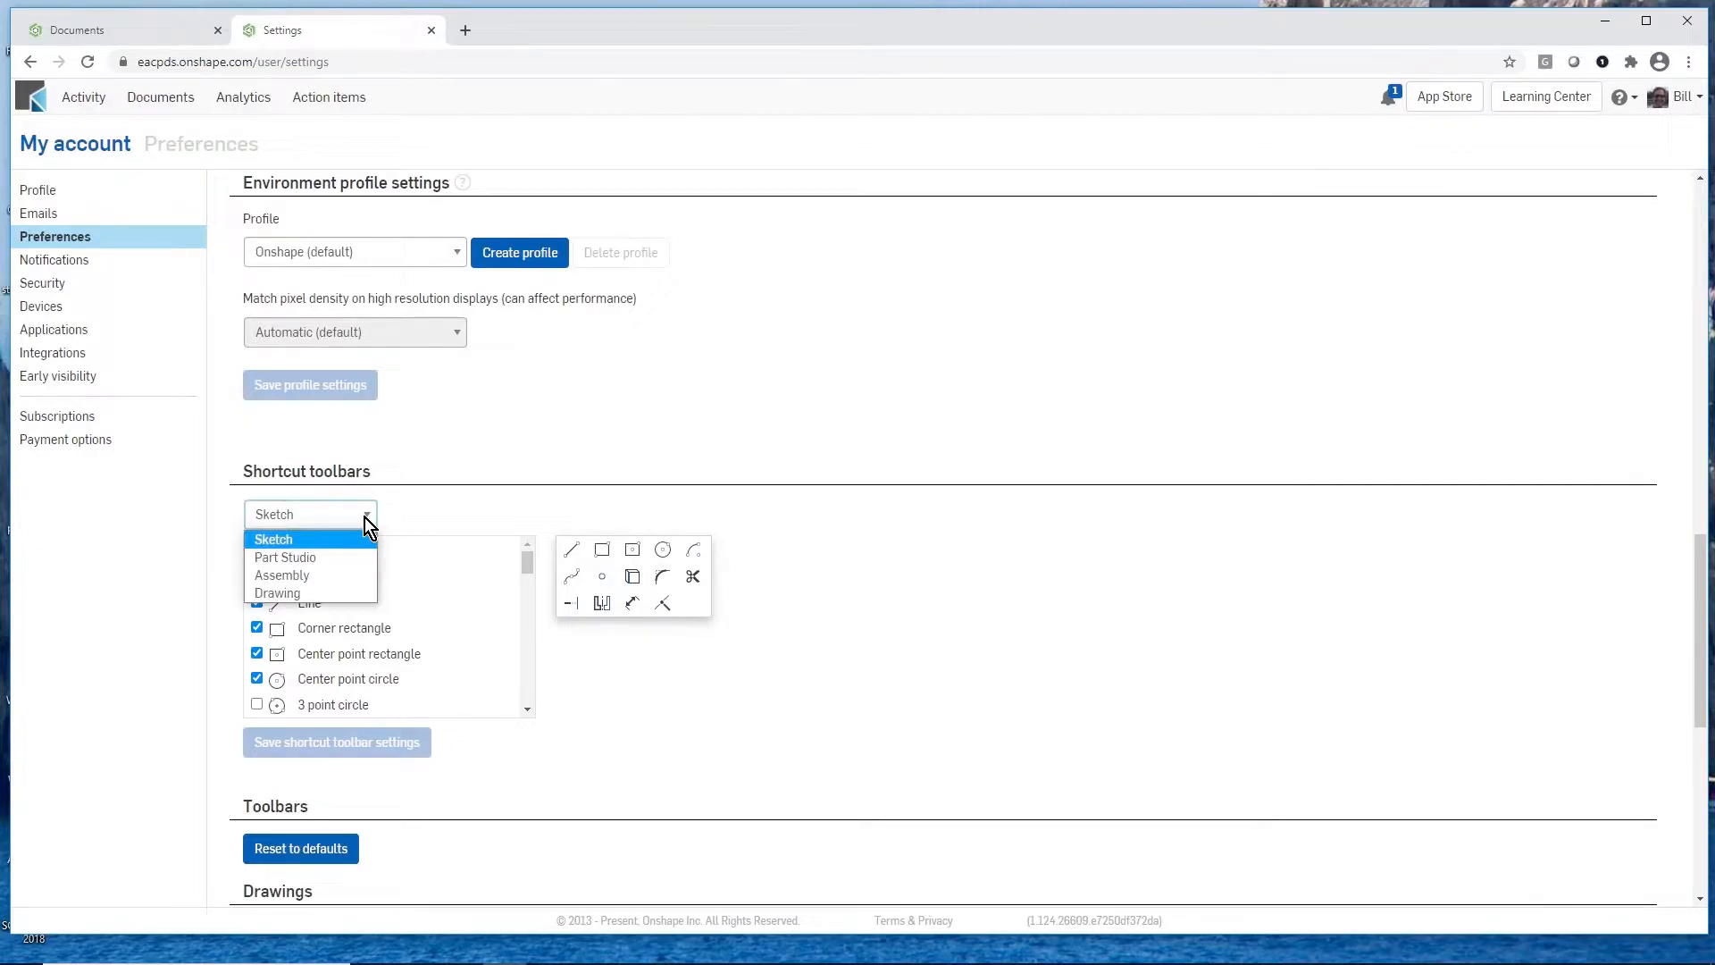
{"action": "left_click", "coordinate": [348, 581]}
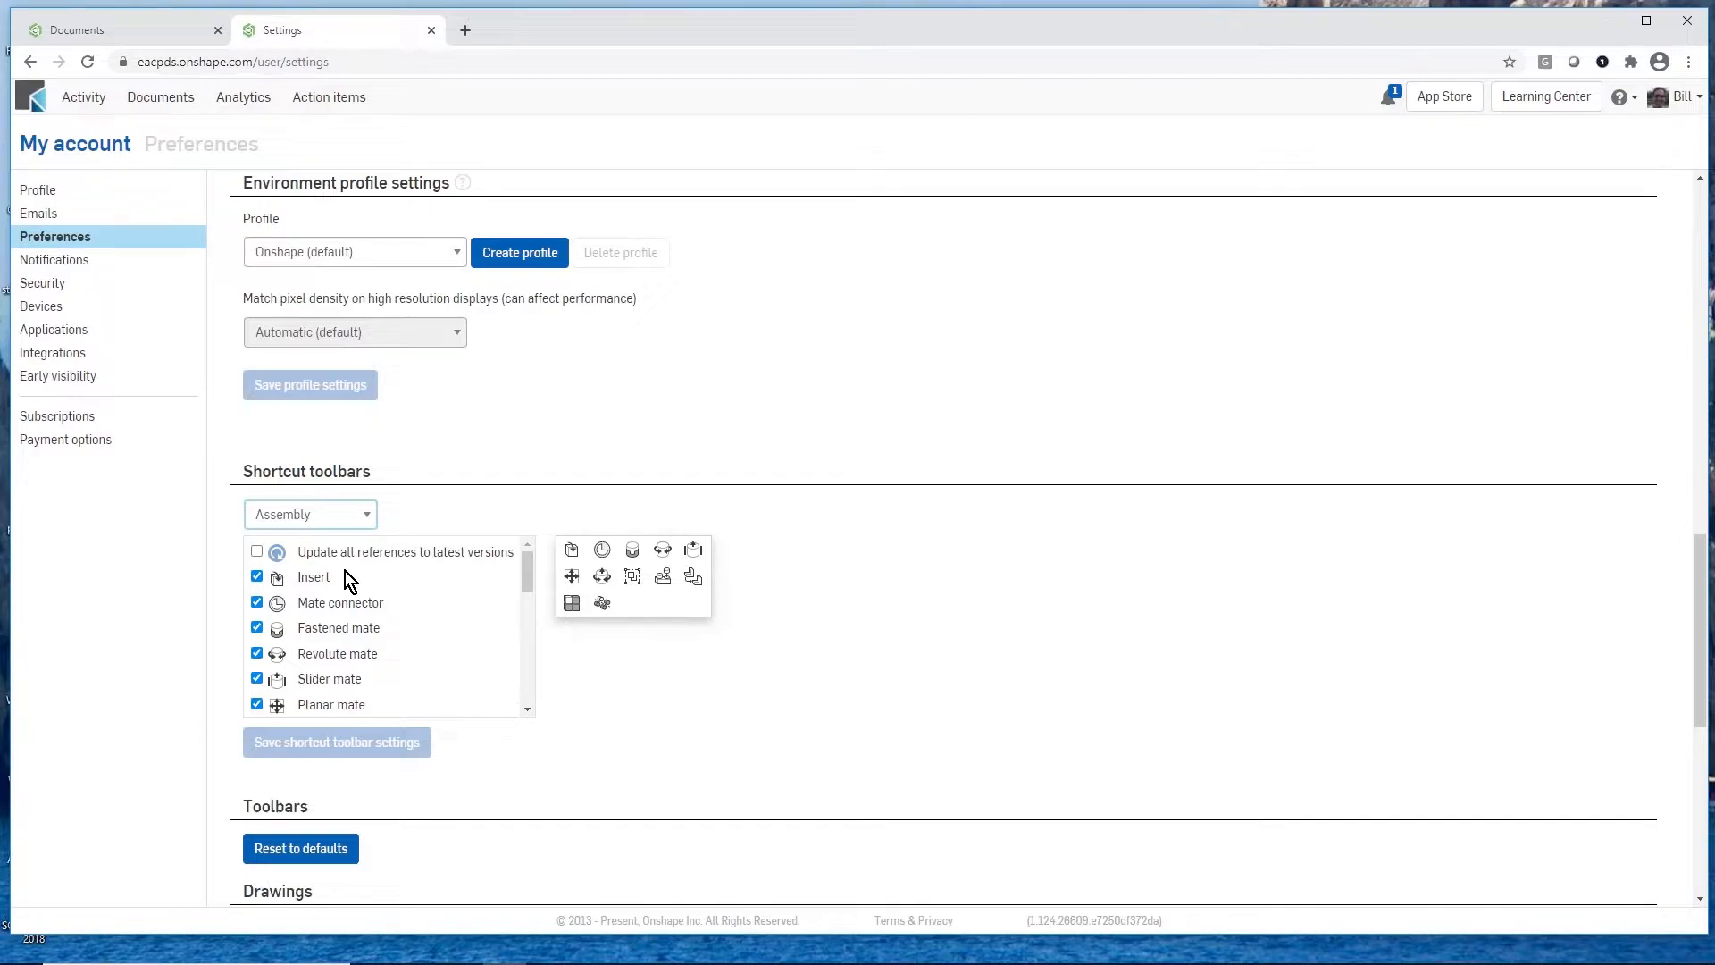
{"action": "left_click", "coordinate": [370, 515]}
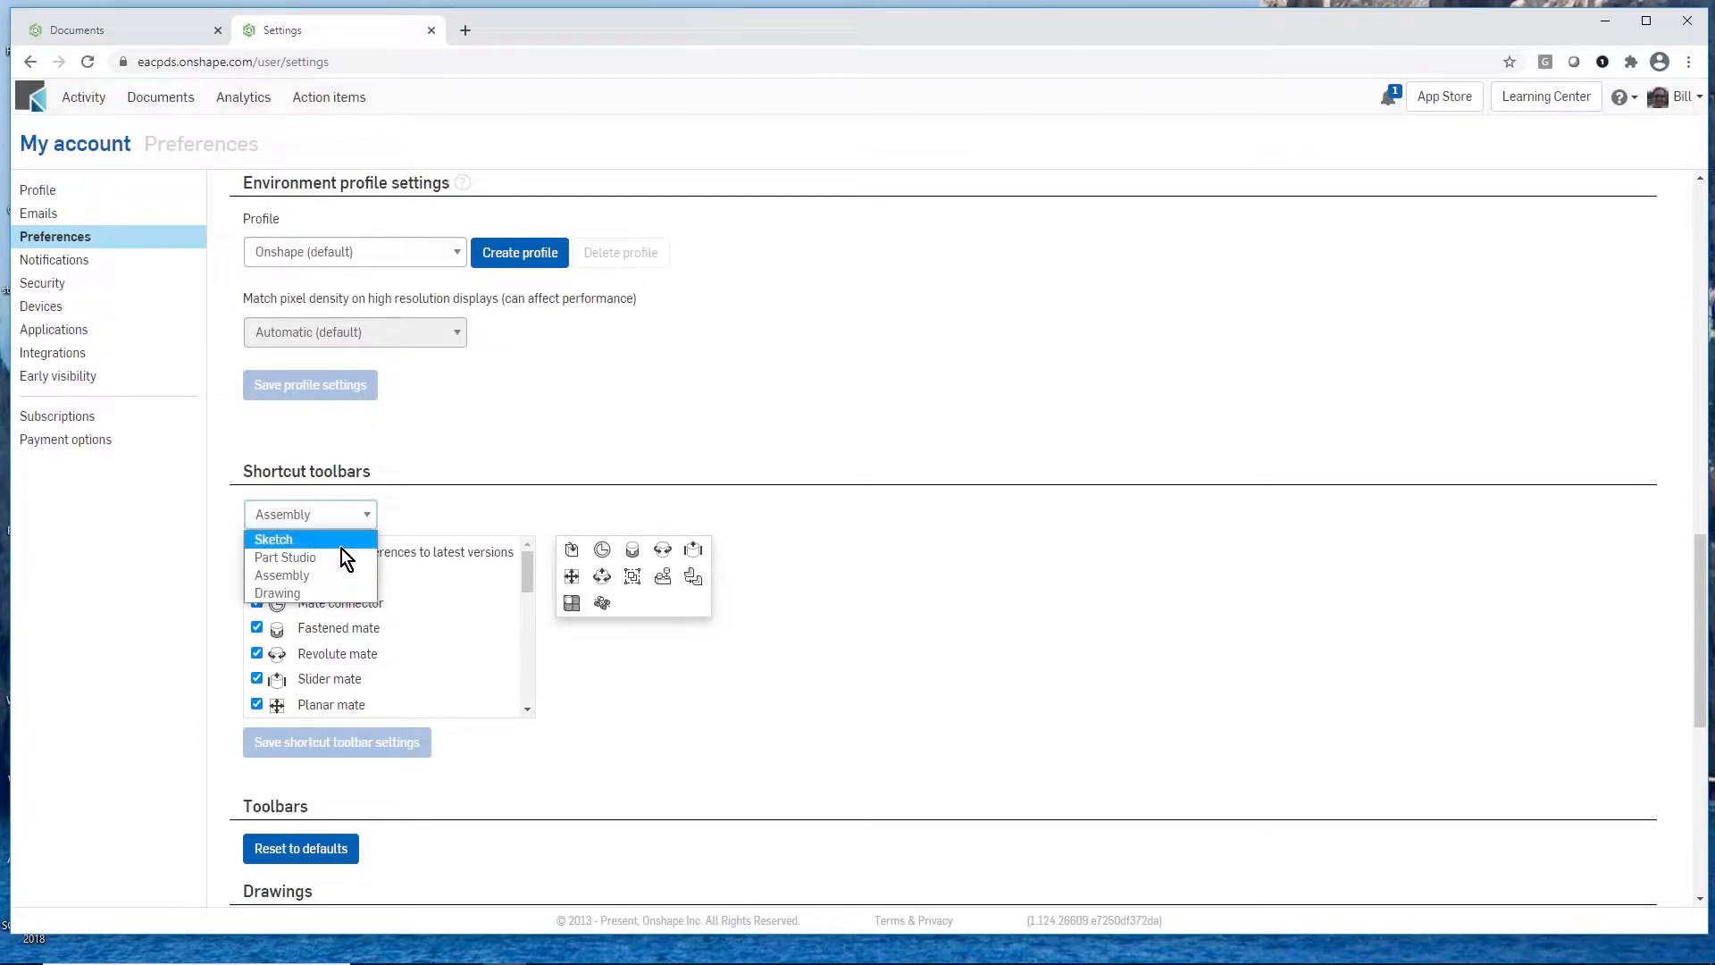
{"action": "left_click", "coordinate": [341, 544]}
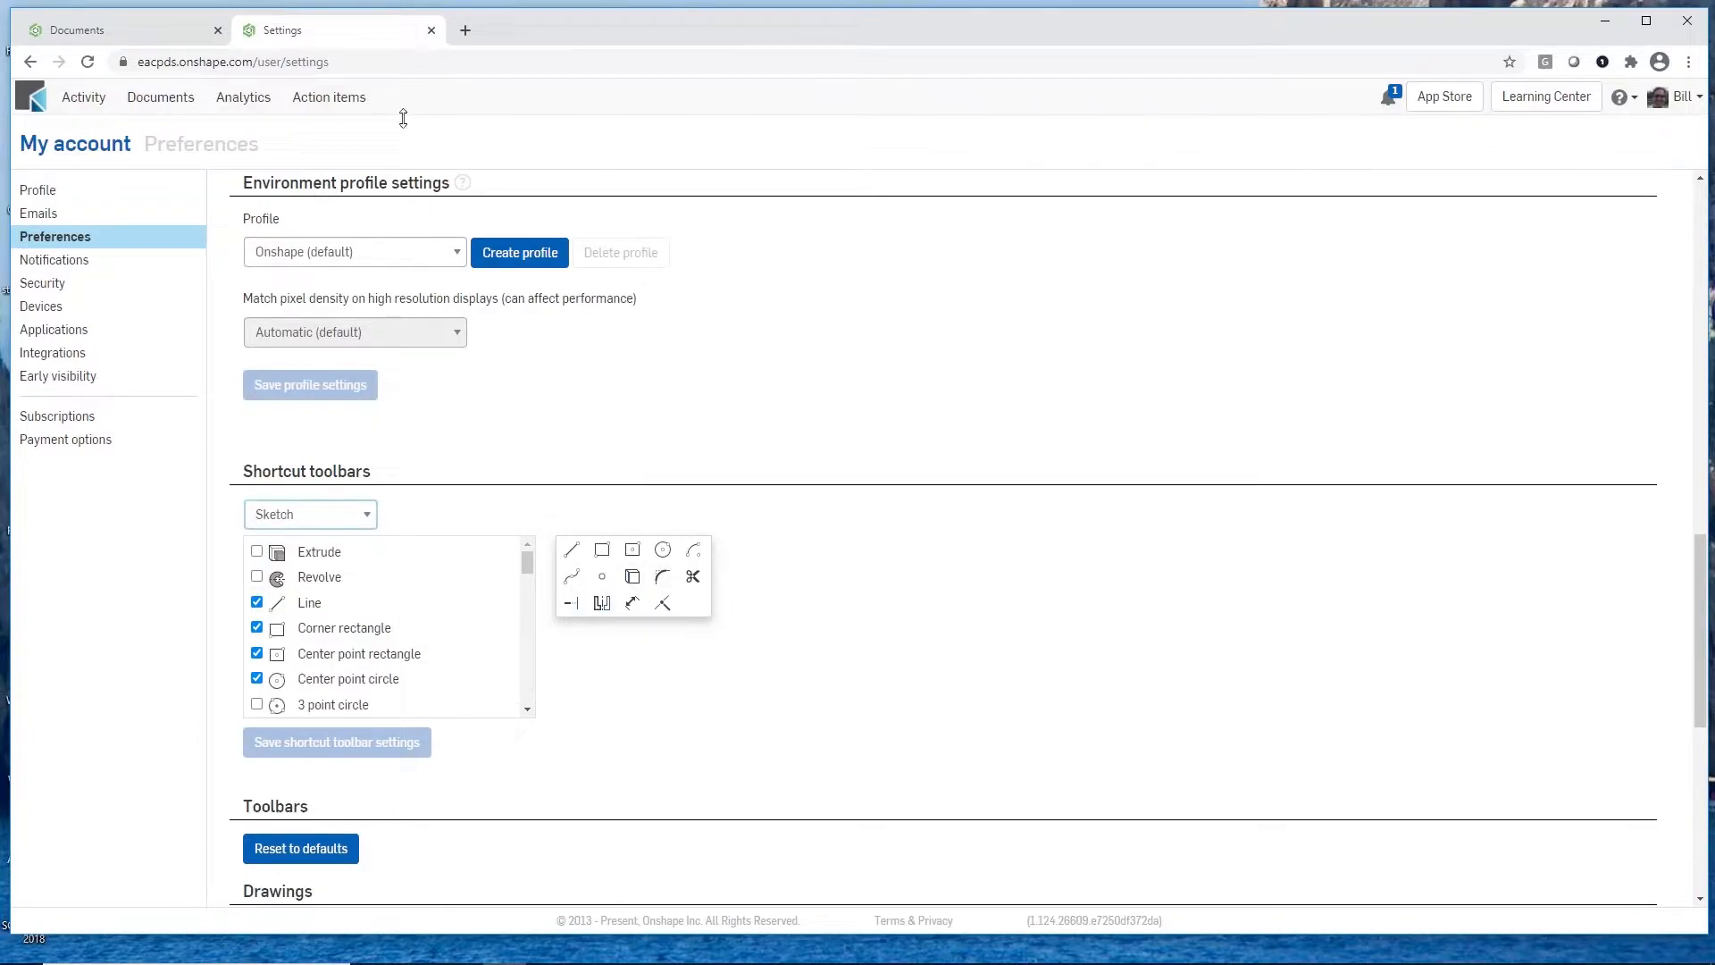
{"action": "left_click", "coordinate": [432, 30]}
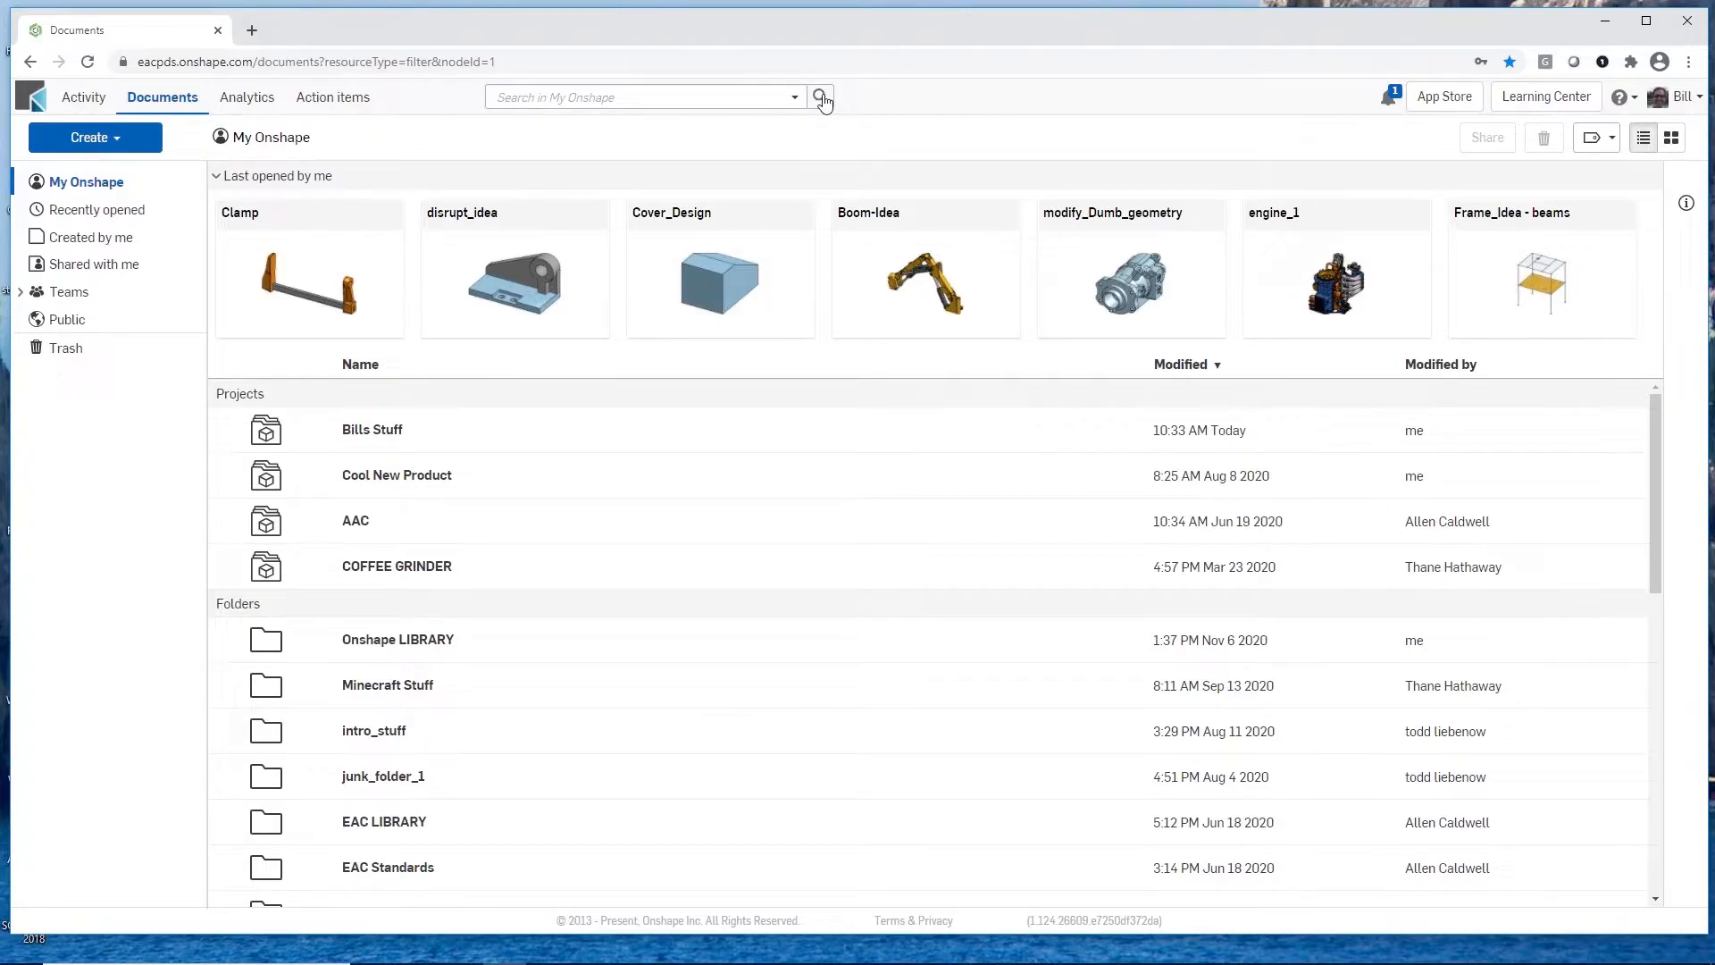
Step: Examine the advanced document search filters, including the type, state and additional criteria options, and close them without searching
{"action": "left_click", "coordinate": [795, 97]}
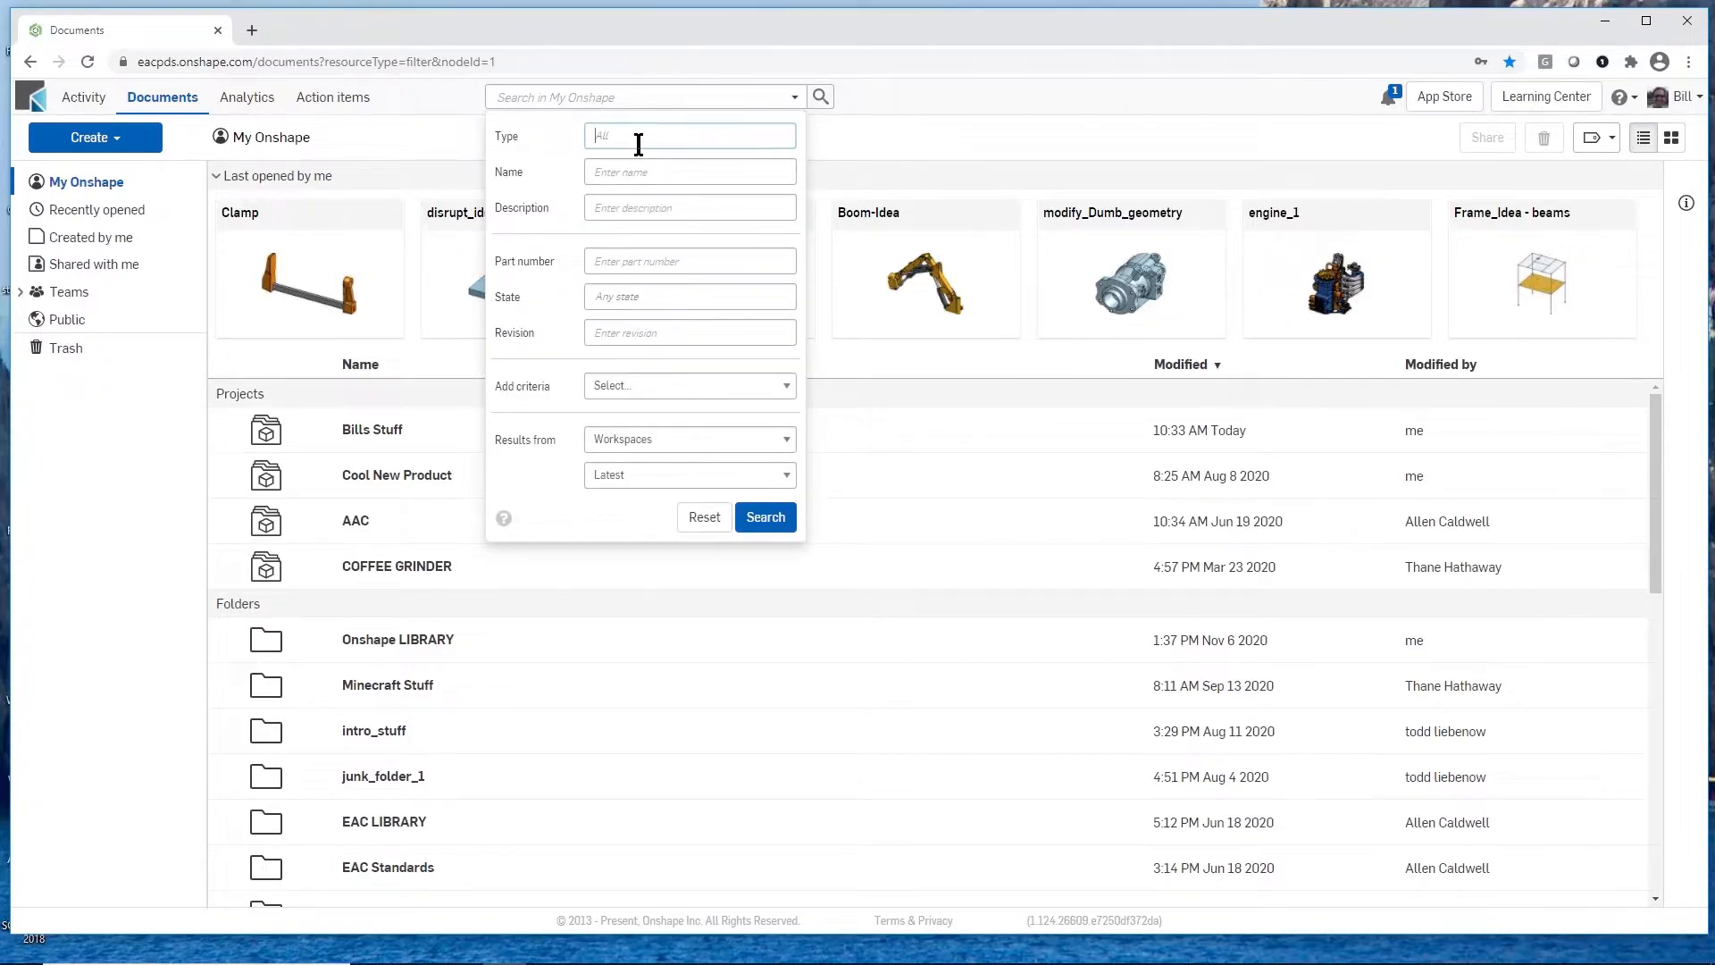
{"action": "left_click", "coordinate": [640, 136]}
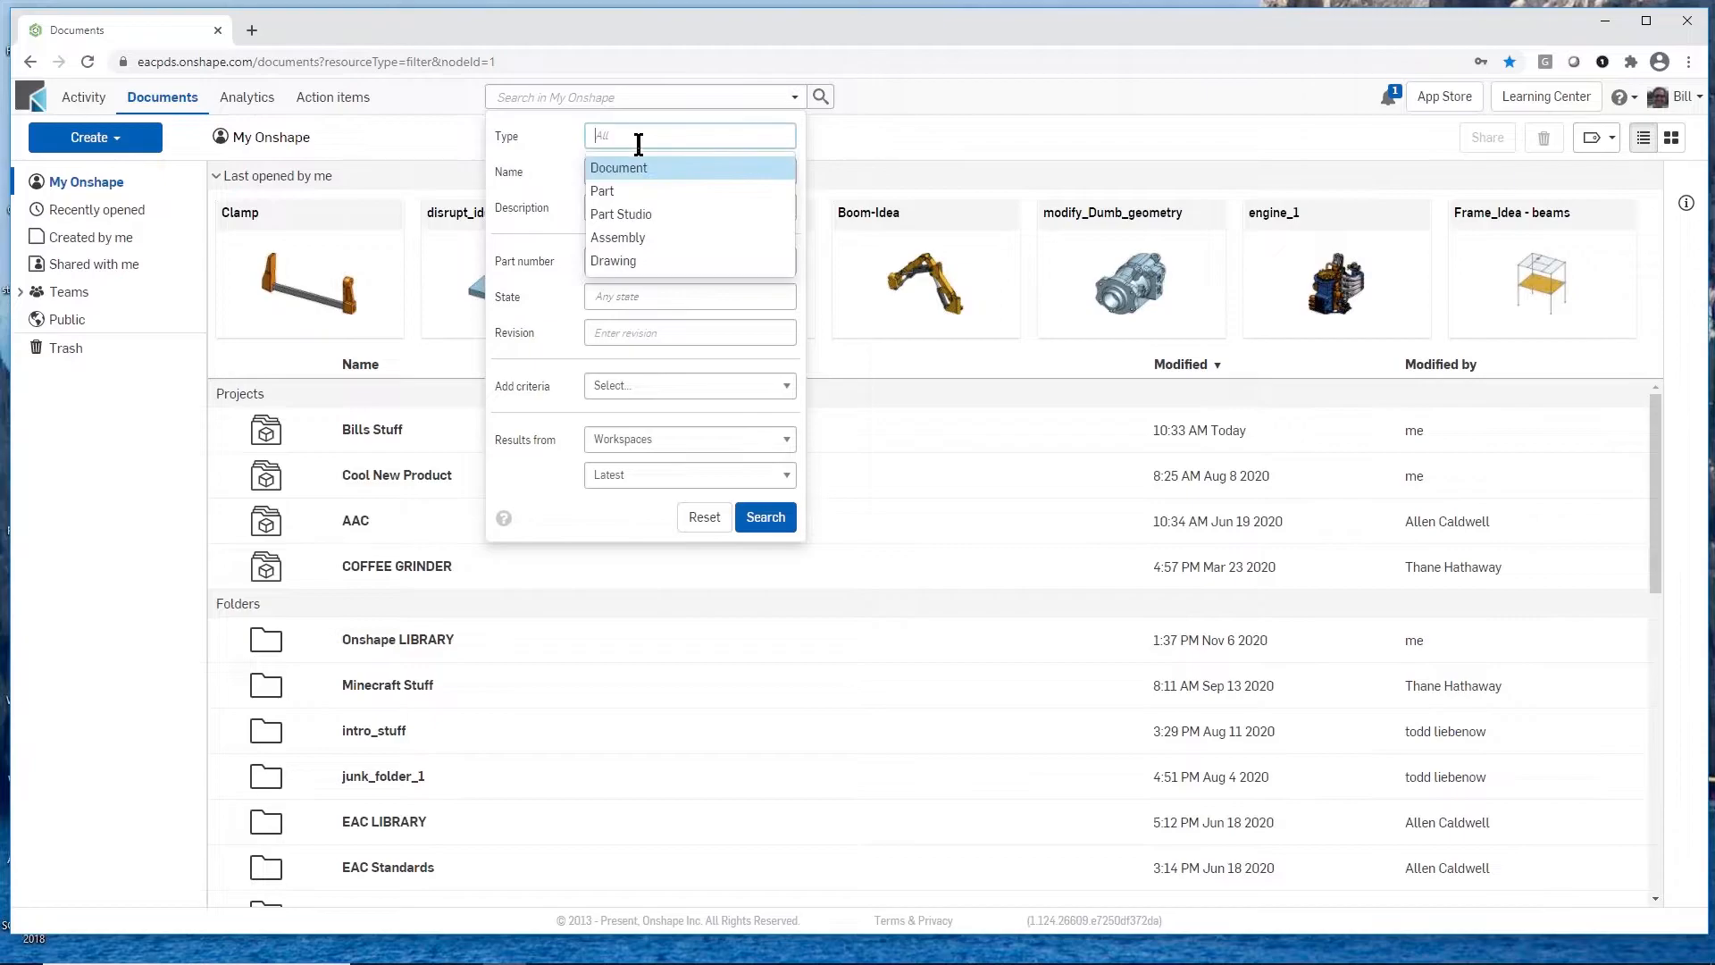
{"action": "left_click", "coordinate": [554, 147]}
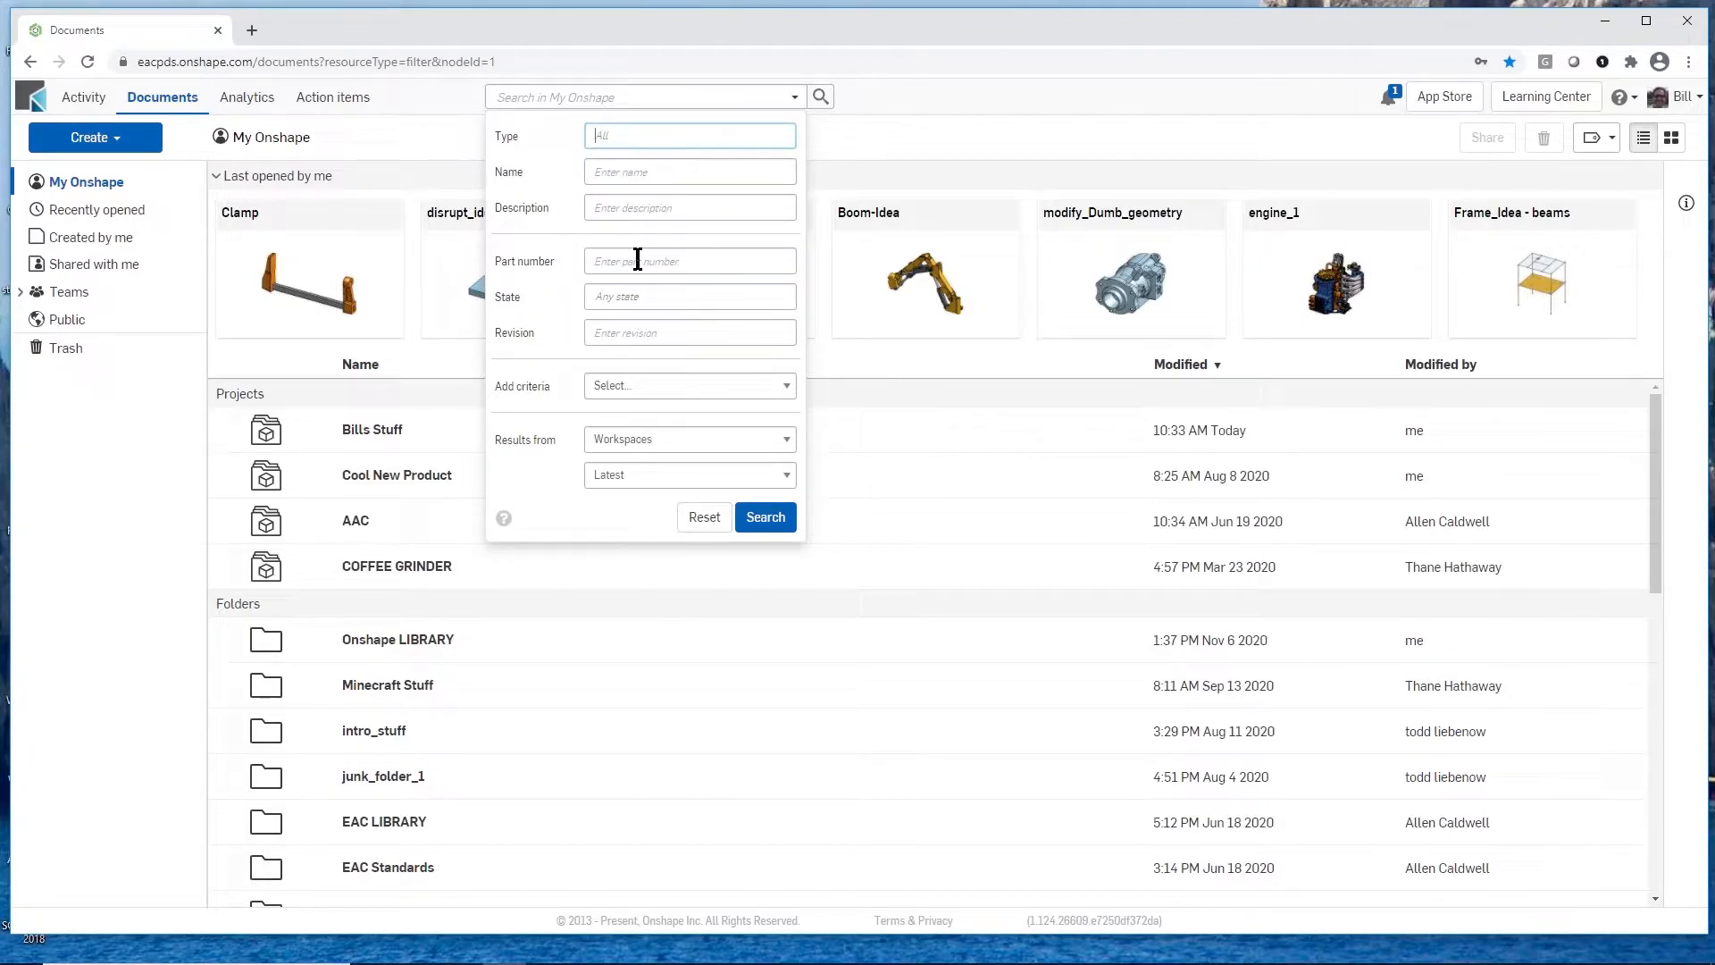
{"action": "left_click", "coordinate": [666, 294]}
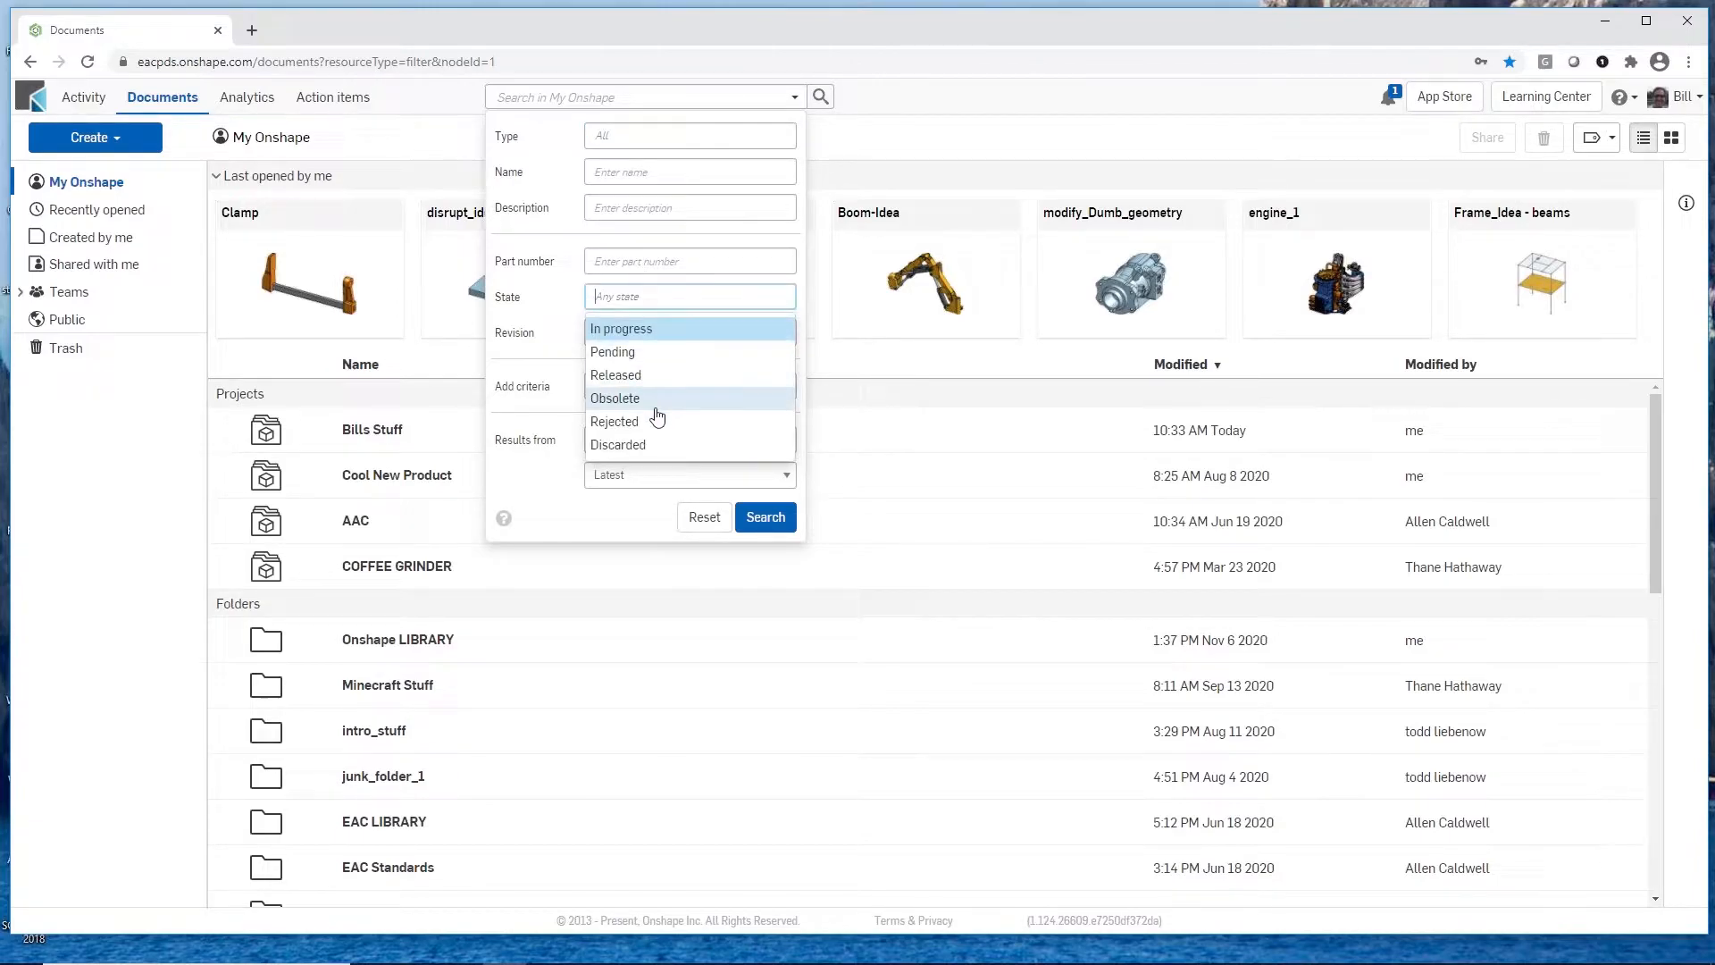
{"action": "left_click", "coordinate": [549, 313]}
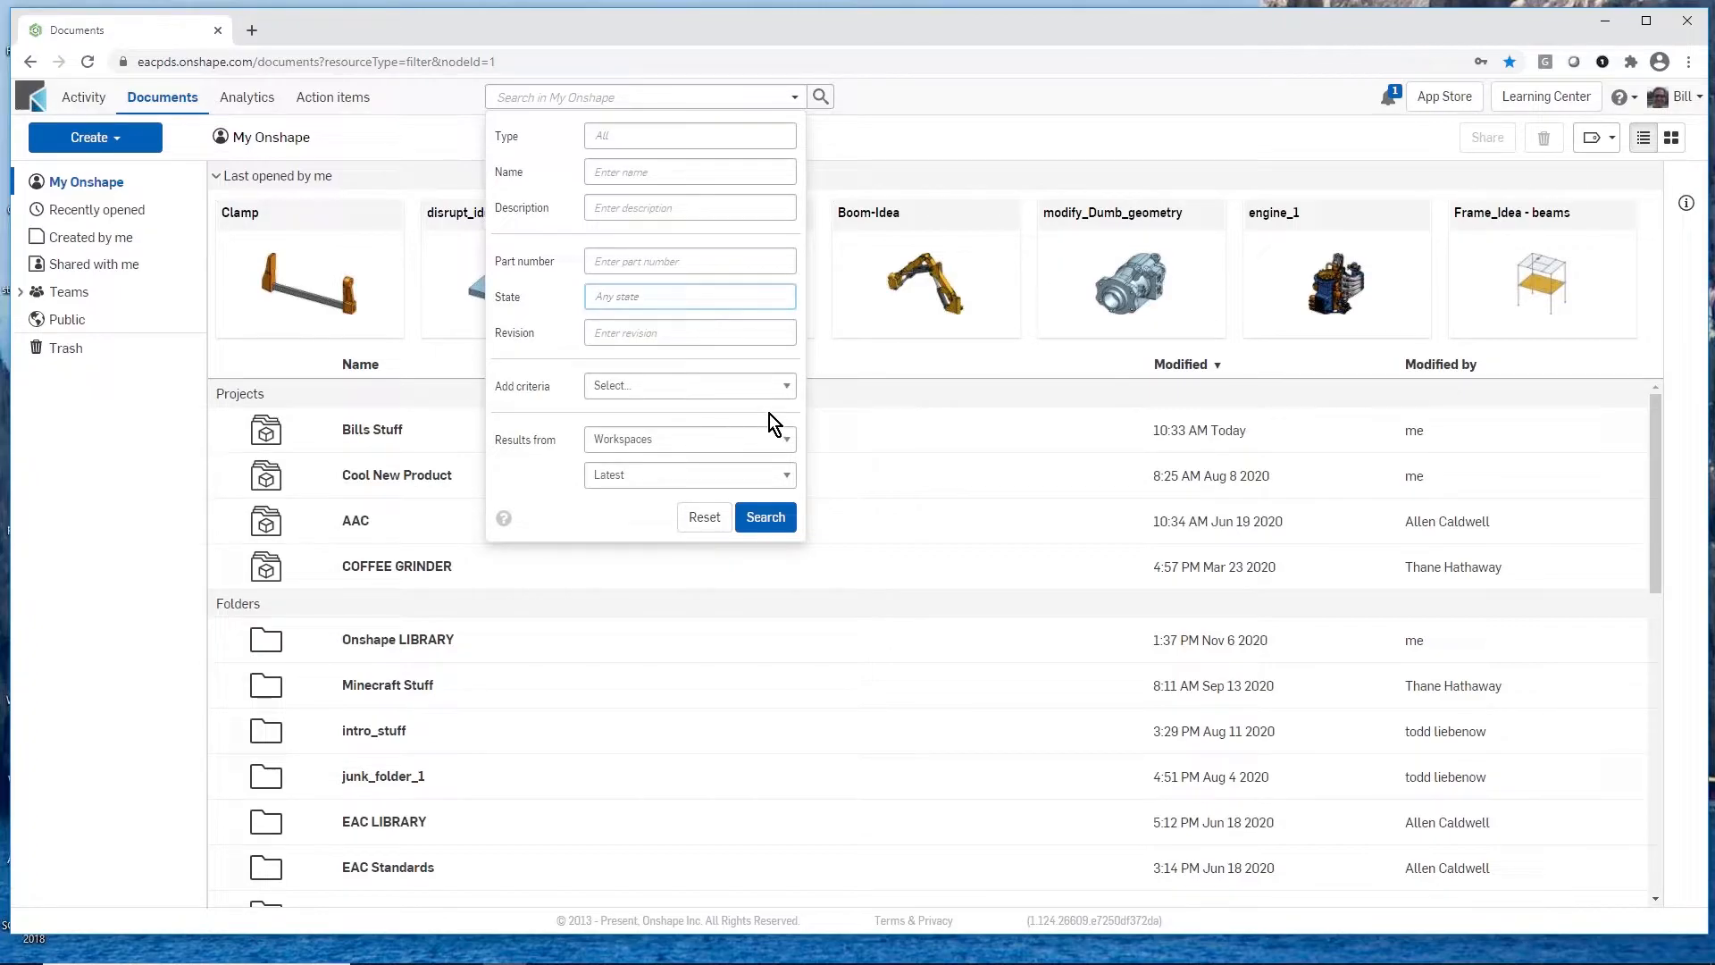
{"action": "left_click", "coordinate": [786, 390]}
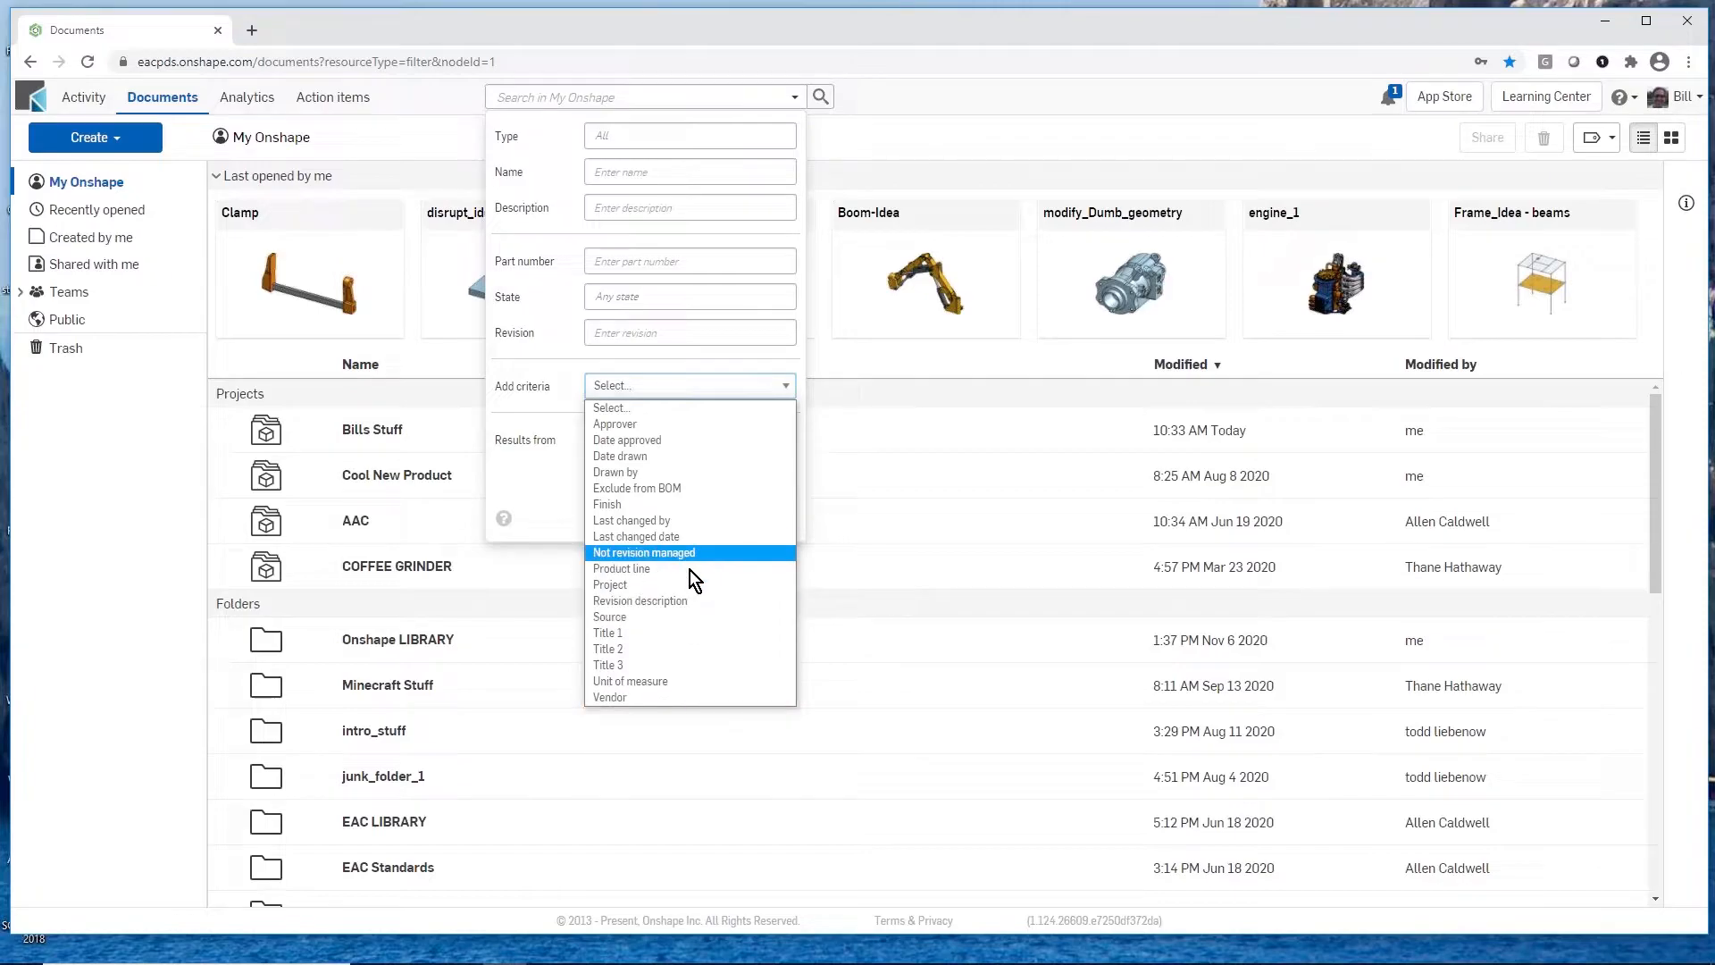
{"action": "left_click", "coordinate": [721, 362]}
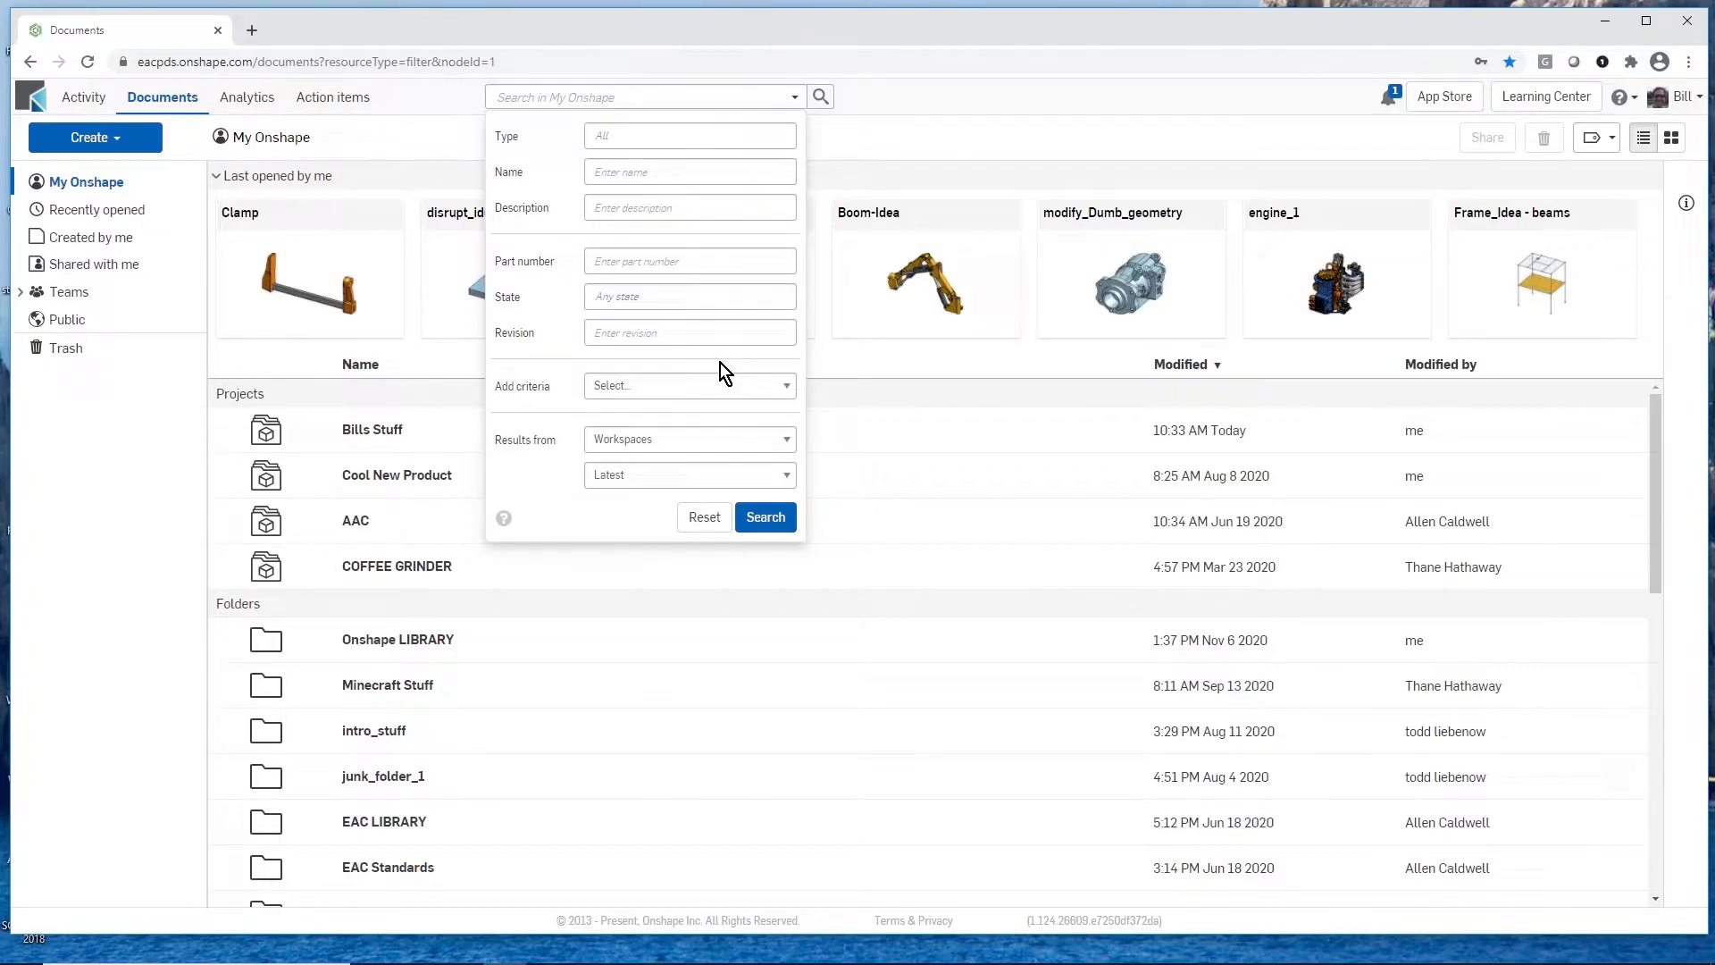
{"action": "left_click", "coordinate": [819, 100]}
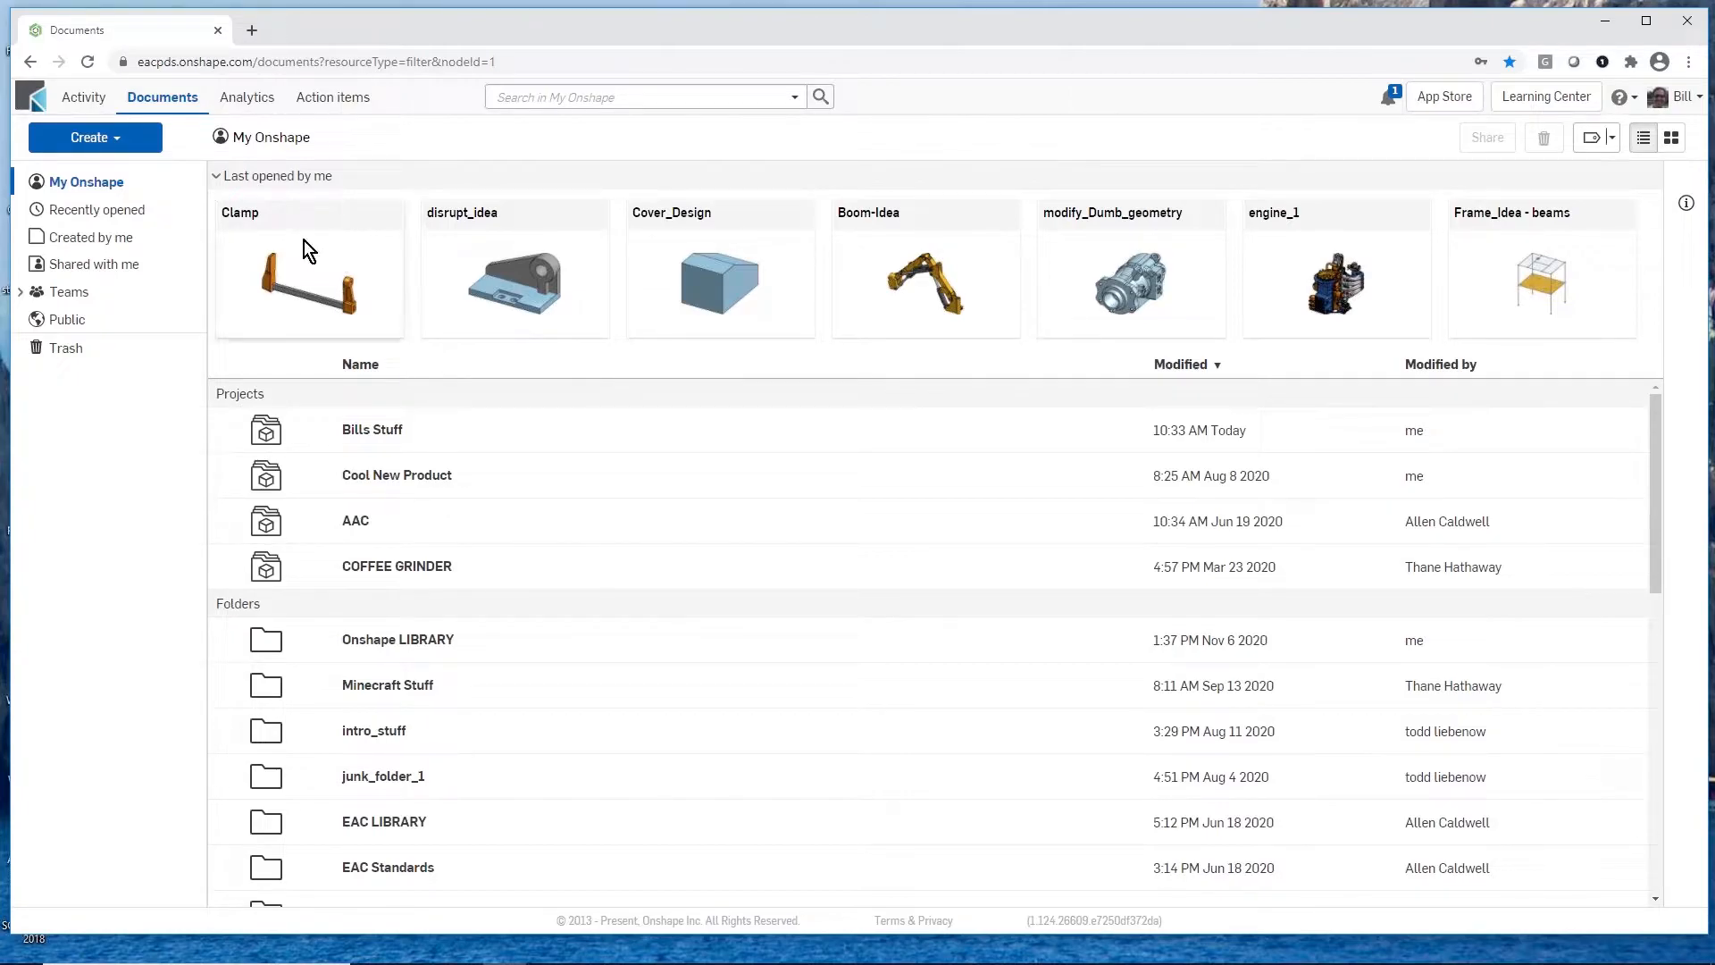
Step: Open the Clamp document from the recently opened documents
{"action": "left_click", "coordinate": [239, 224]}
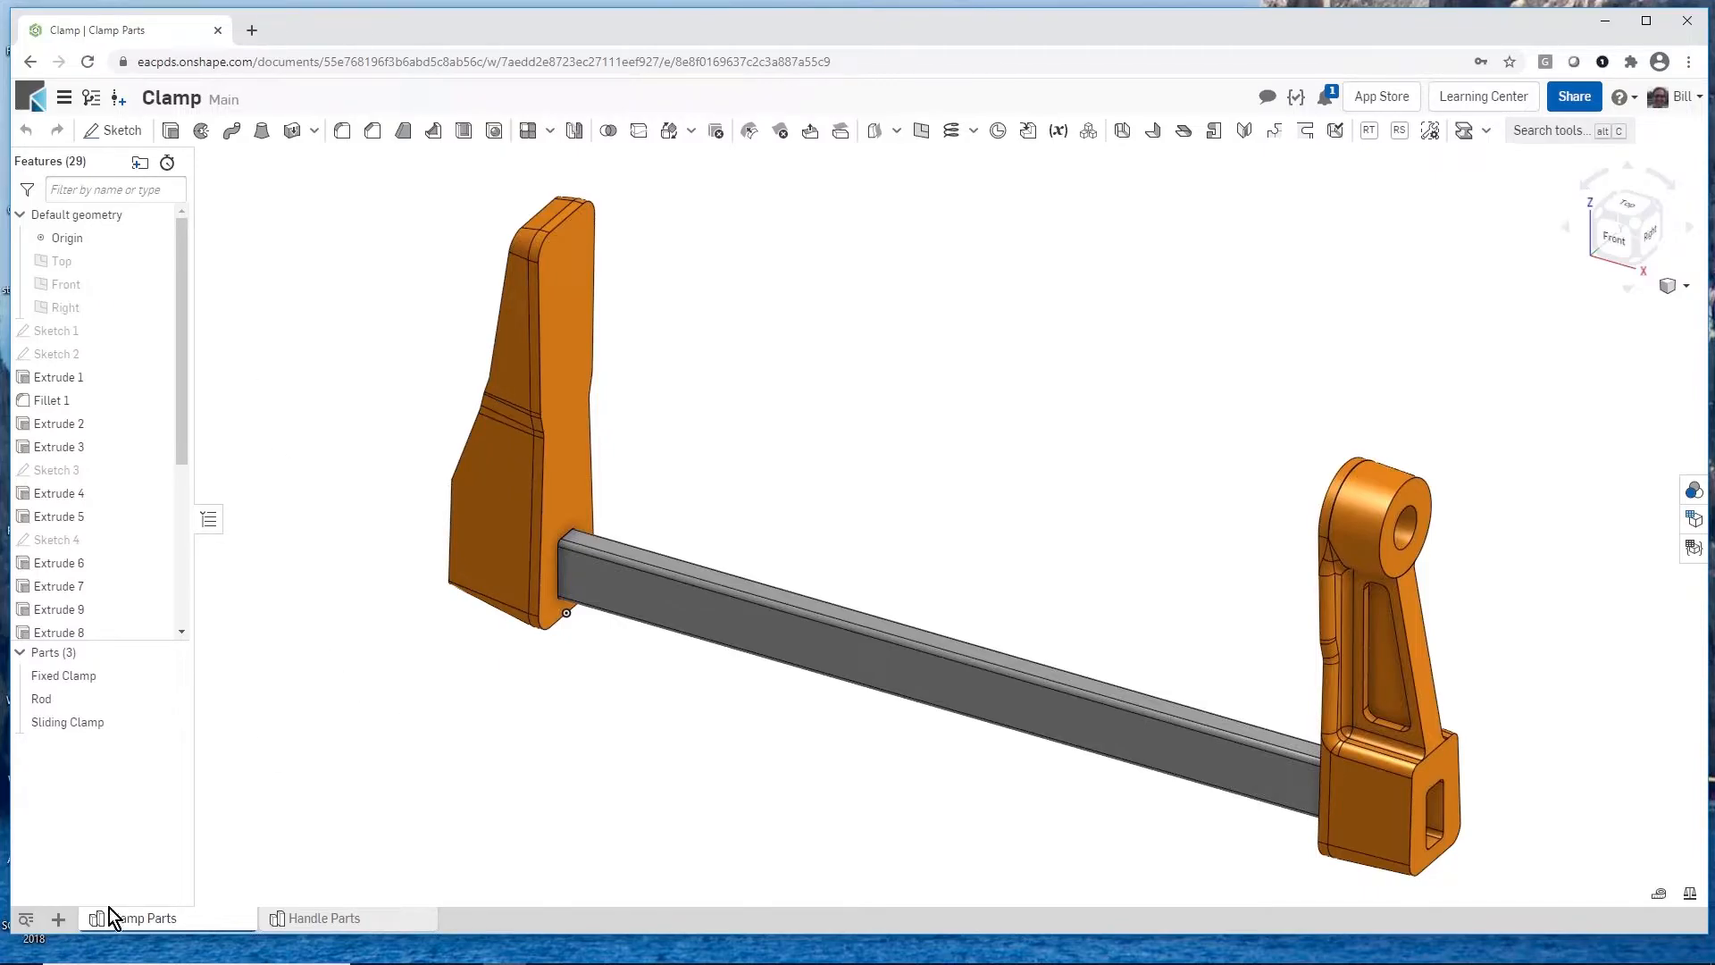
{"action": "mouse_move", "coordinate": [152, 924]}
Step: Examine the face types offered by Create selection in the Clamp Parts studio, and close it without selecting anything
{"action": "right_click", "coordinate": [799, 229]}
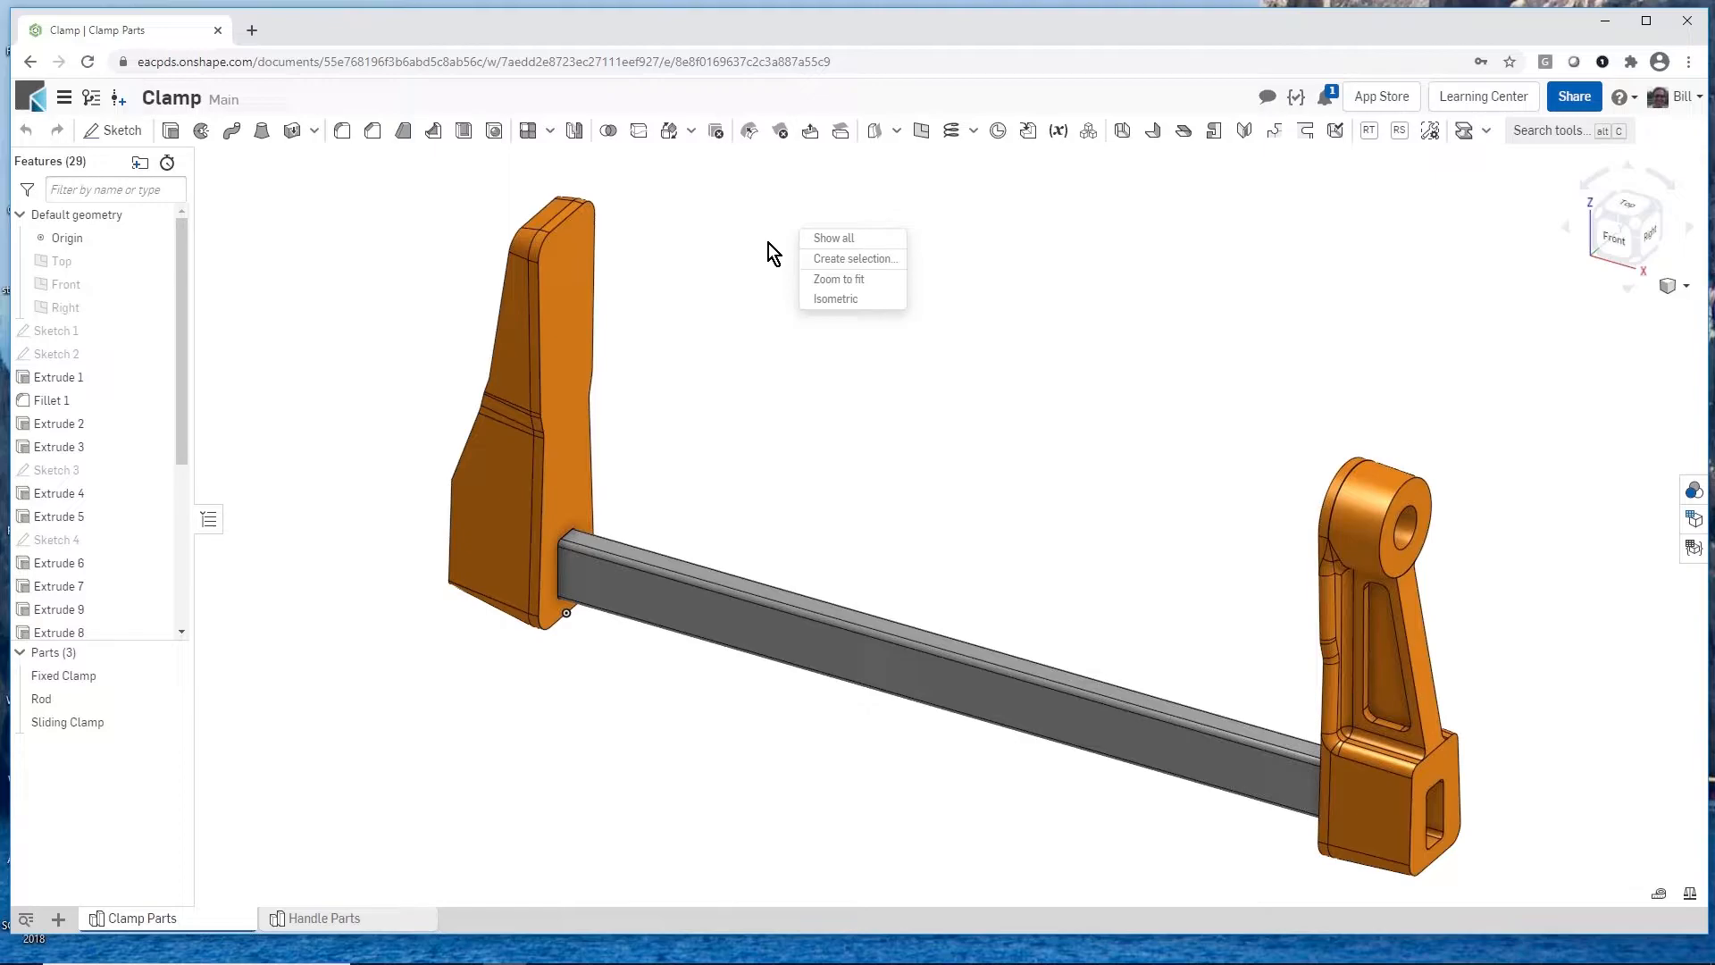
{"action": "left_click", "coordinate": [829, 260]}
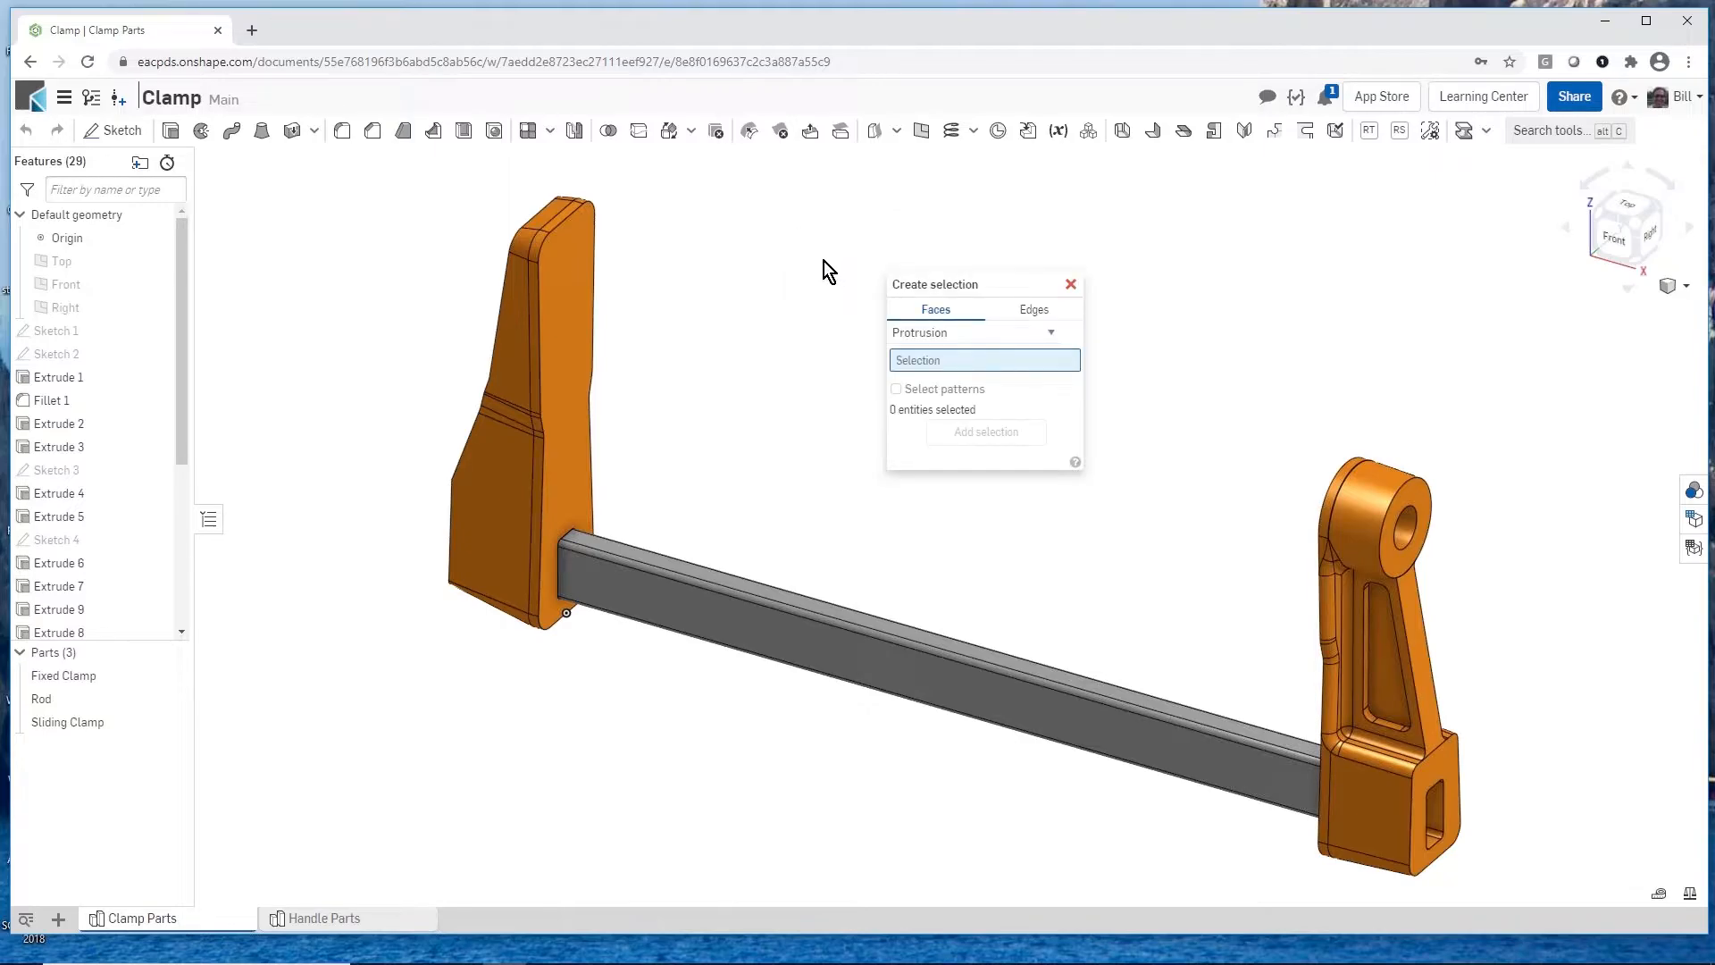
{"action": "left_click", "coordinate": [1049, 334]}
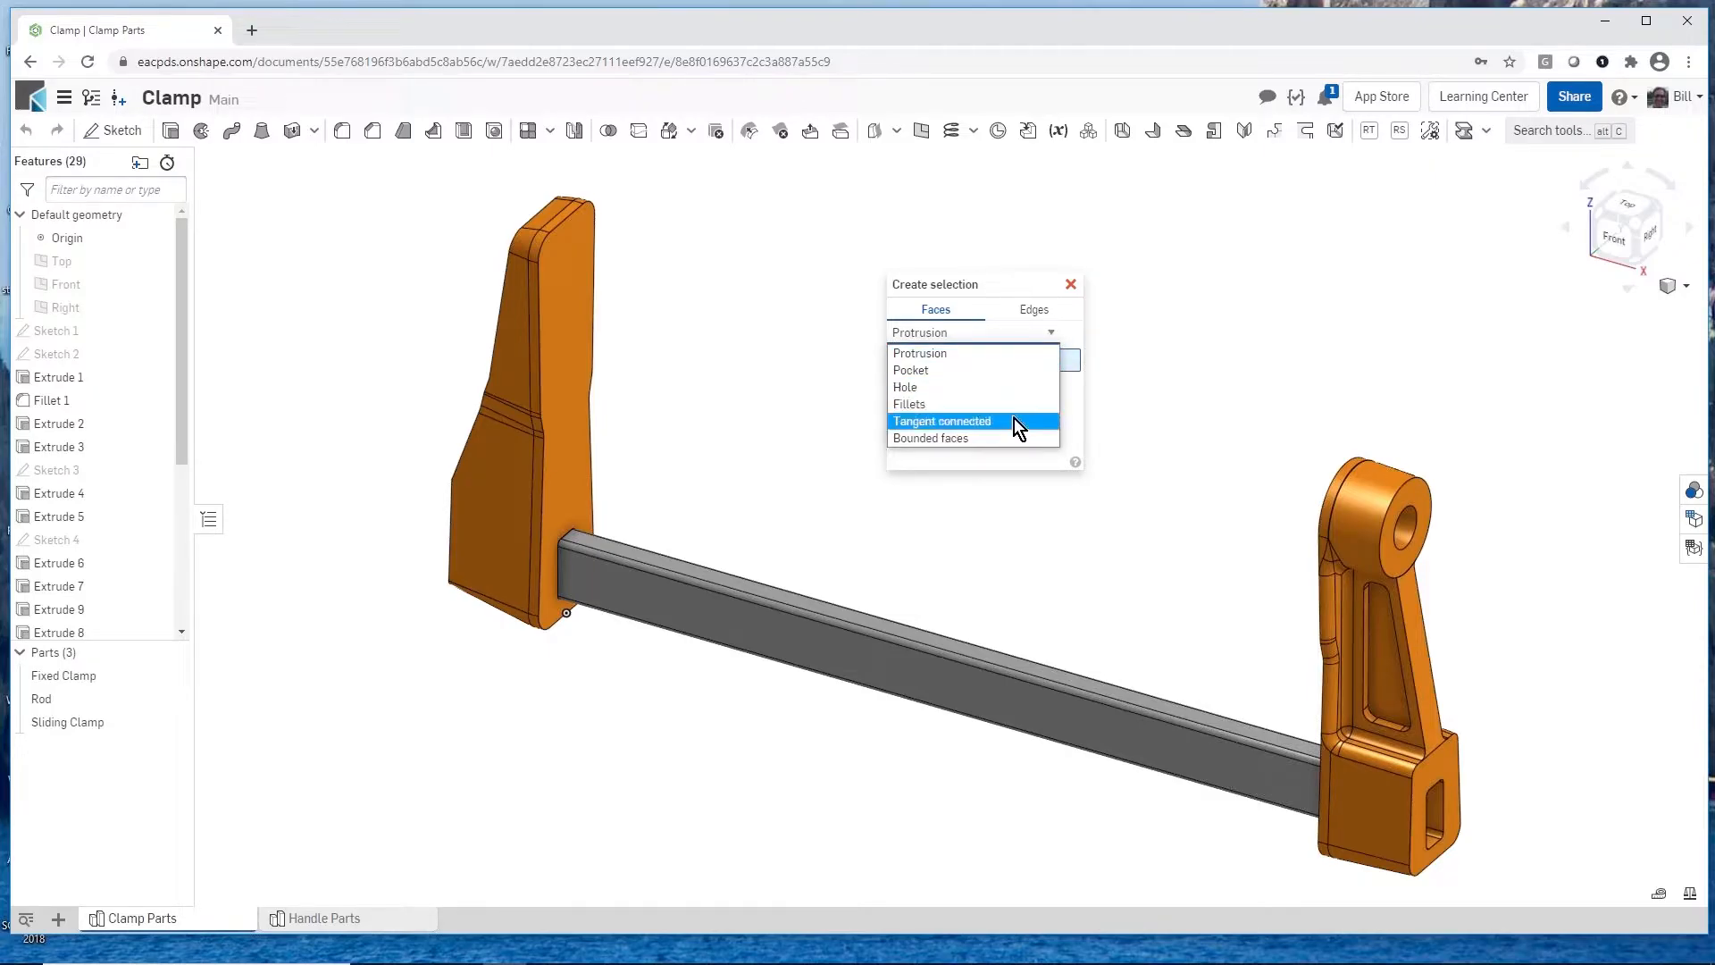
{"action": "left_click", "coordinate": [1218, 357]}
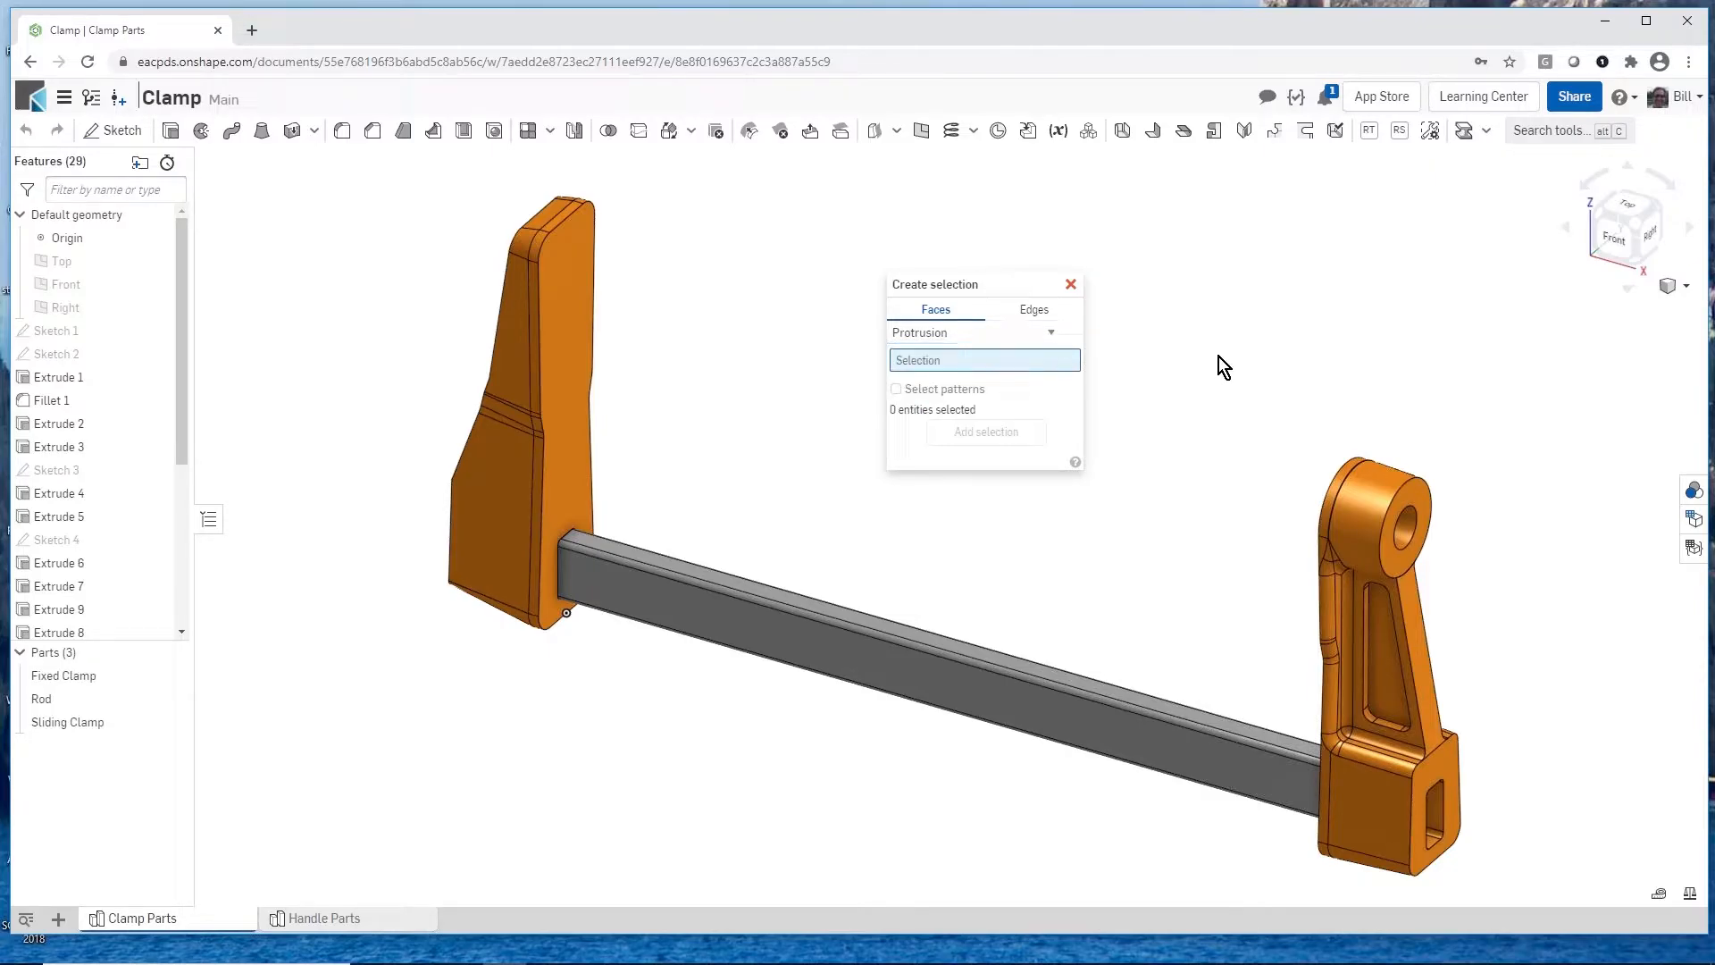
{"action": "left_click", "coordinate": [1070, 284]}
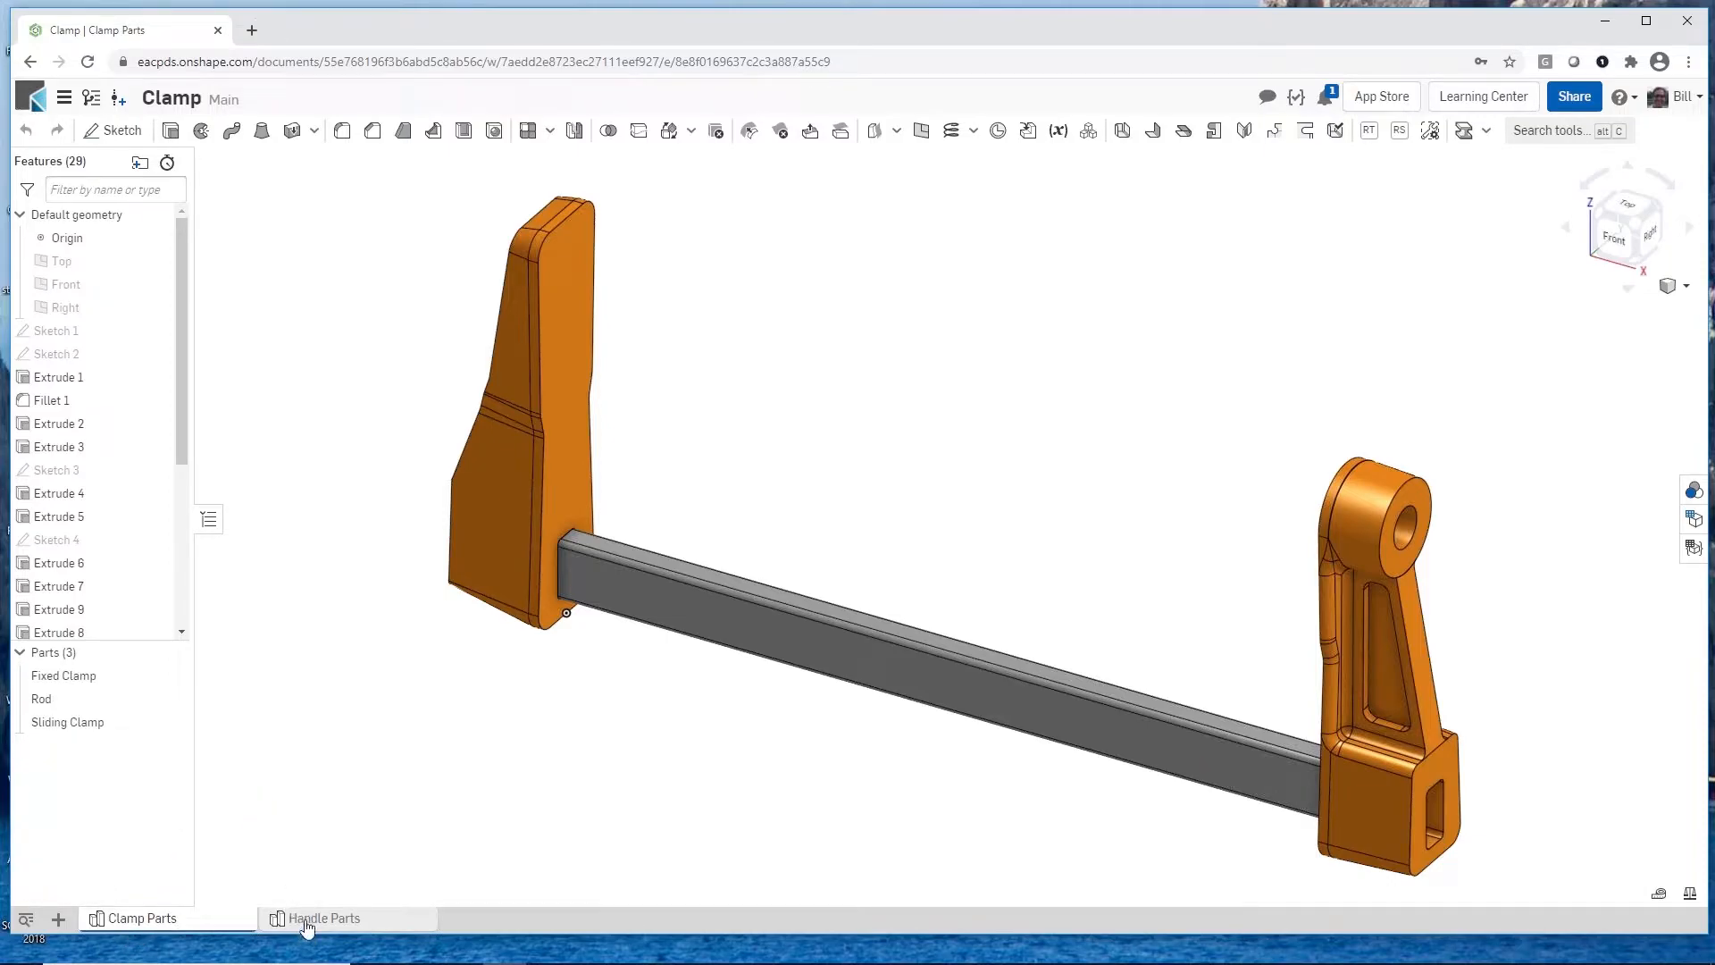
Step: Create a new assembly in the Clamp document and insert the whole Clamp Parts studio at the origin
{"action": "mouse_move", "coordinate": [301, 922]}
{"action": "left_click", "coordinate": [57, 920]}
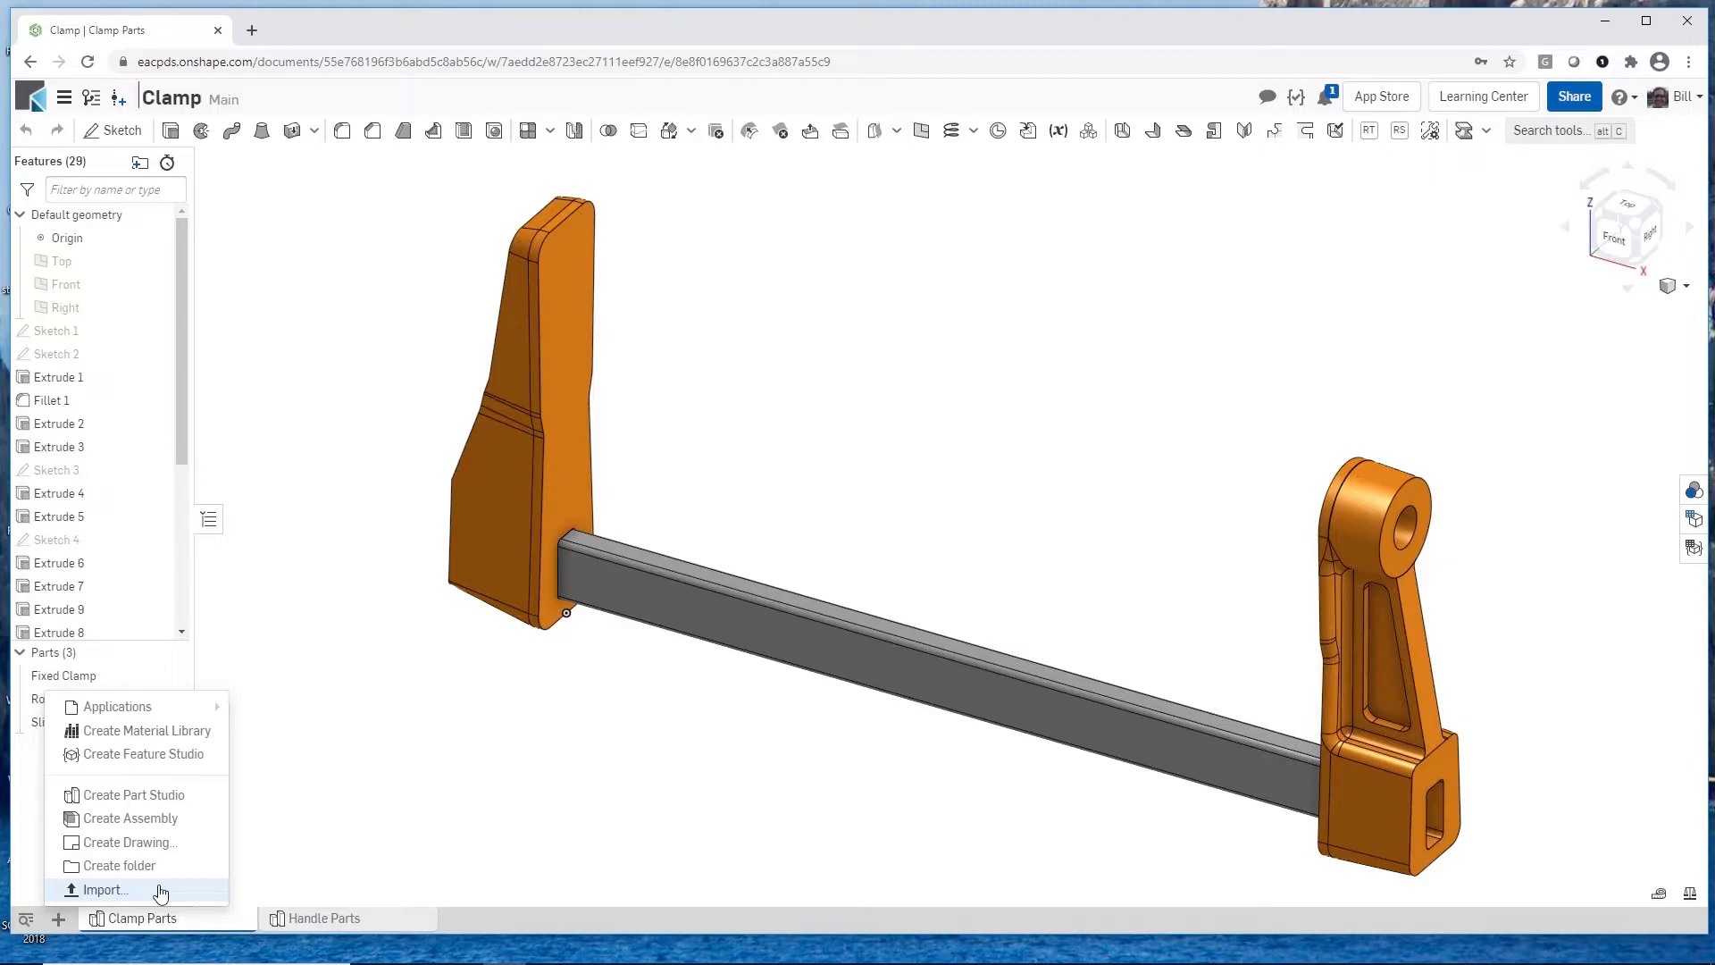
{"action": "left_click", "coordinate": [175, 827]}
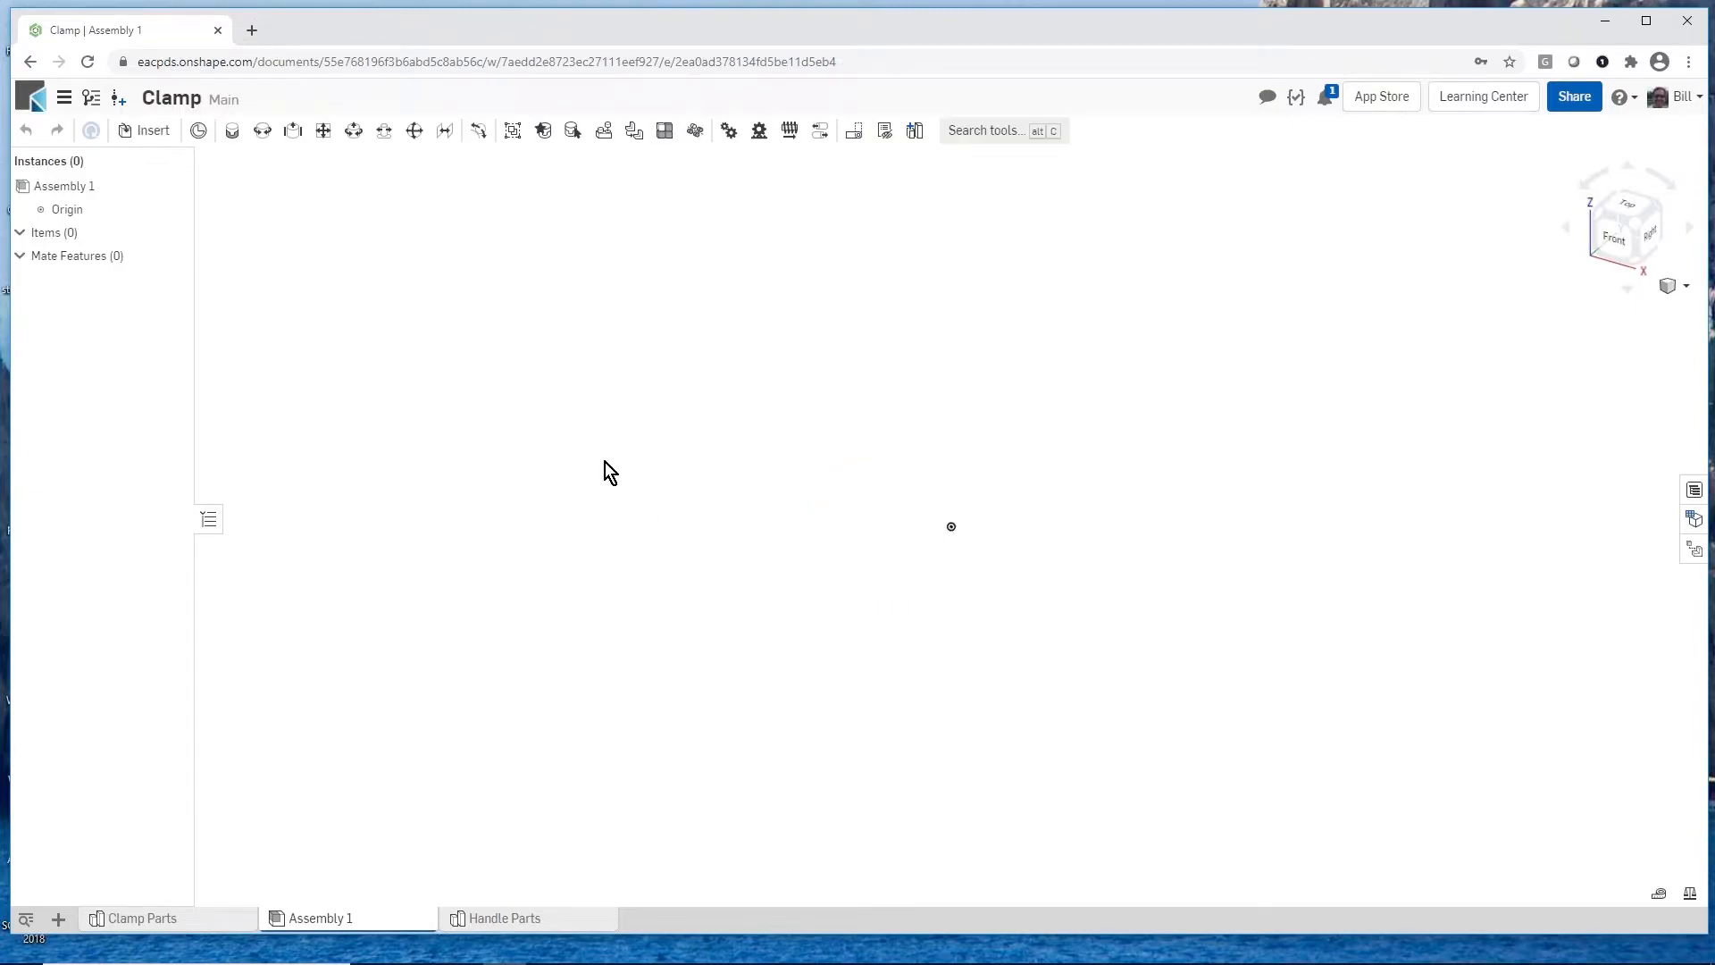
{"action": "left_click", "coordinate": [157, 132]}
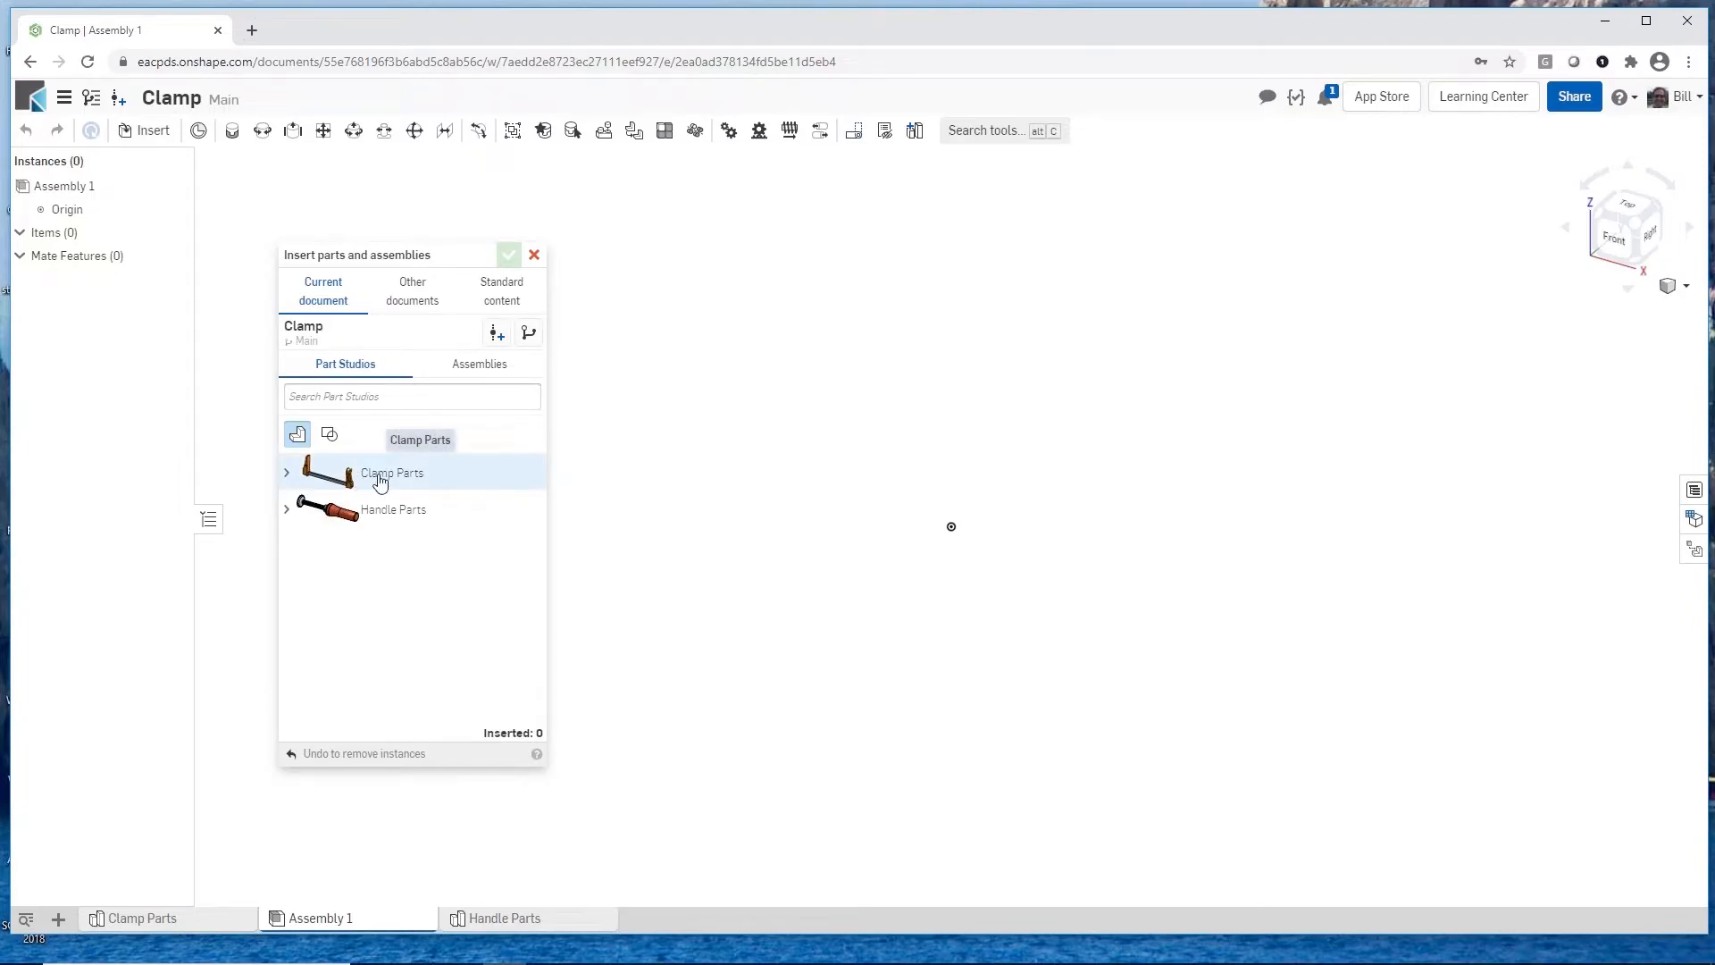
{"action": "left_click", "coordinate": [378, 476]}
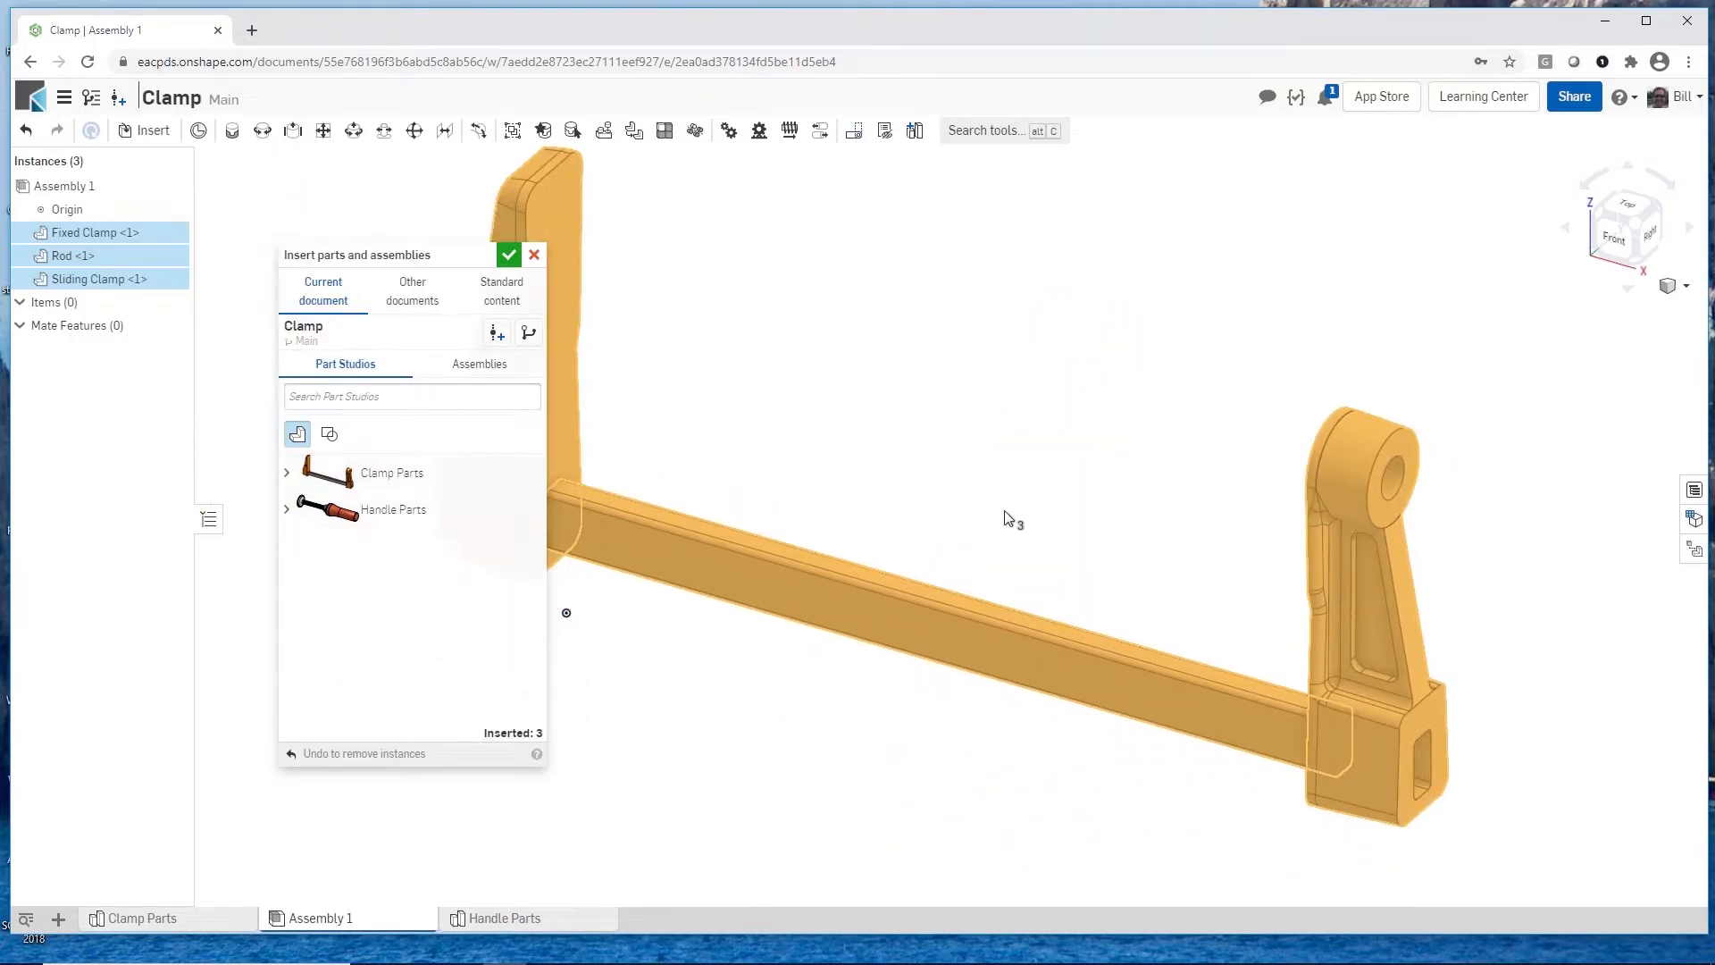
{"action": "left_click", "coordinate": [511, 260]}
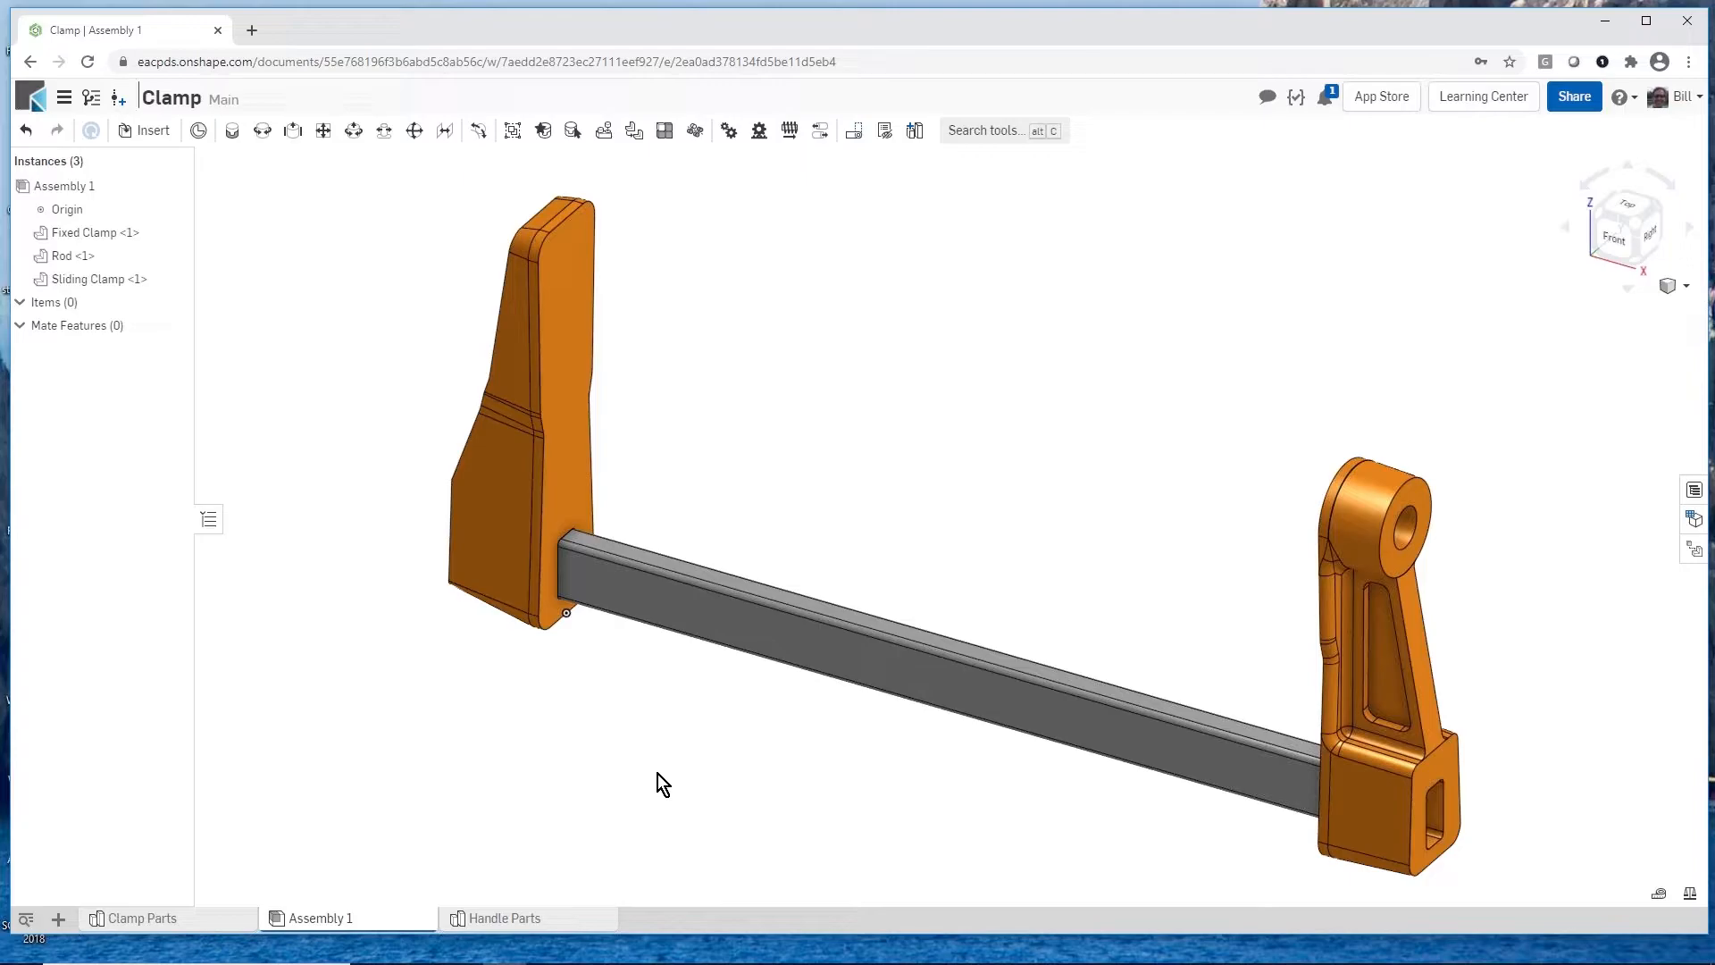
Step: Try moving the rod away from the fixed clamp in the assembly, and undo the move
{"action": "left_click_drag", "start_coordinate": [736, 626], "coordinate": [802, 566]}
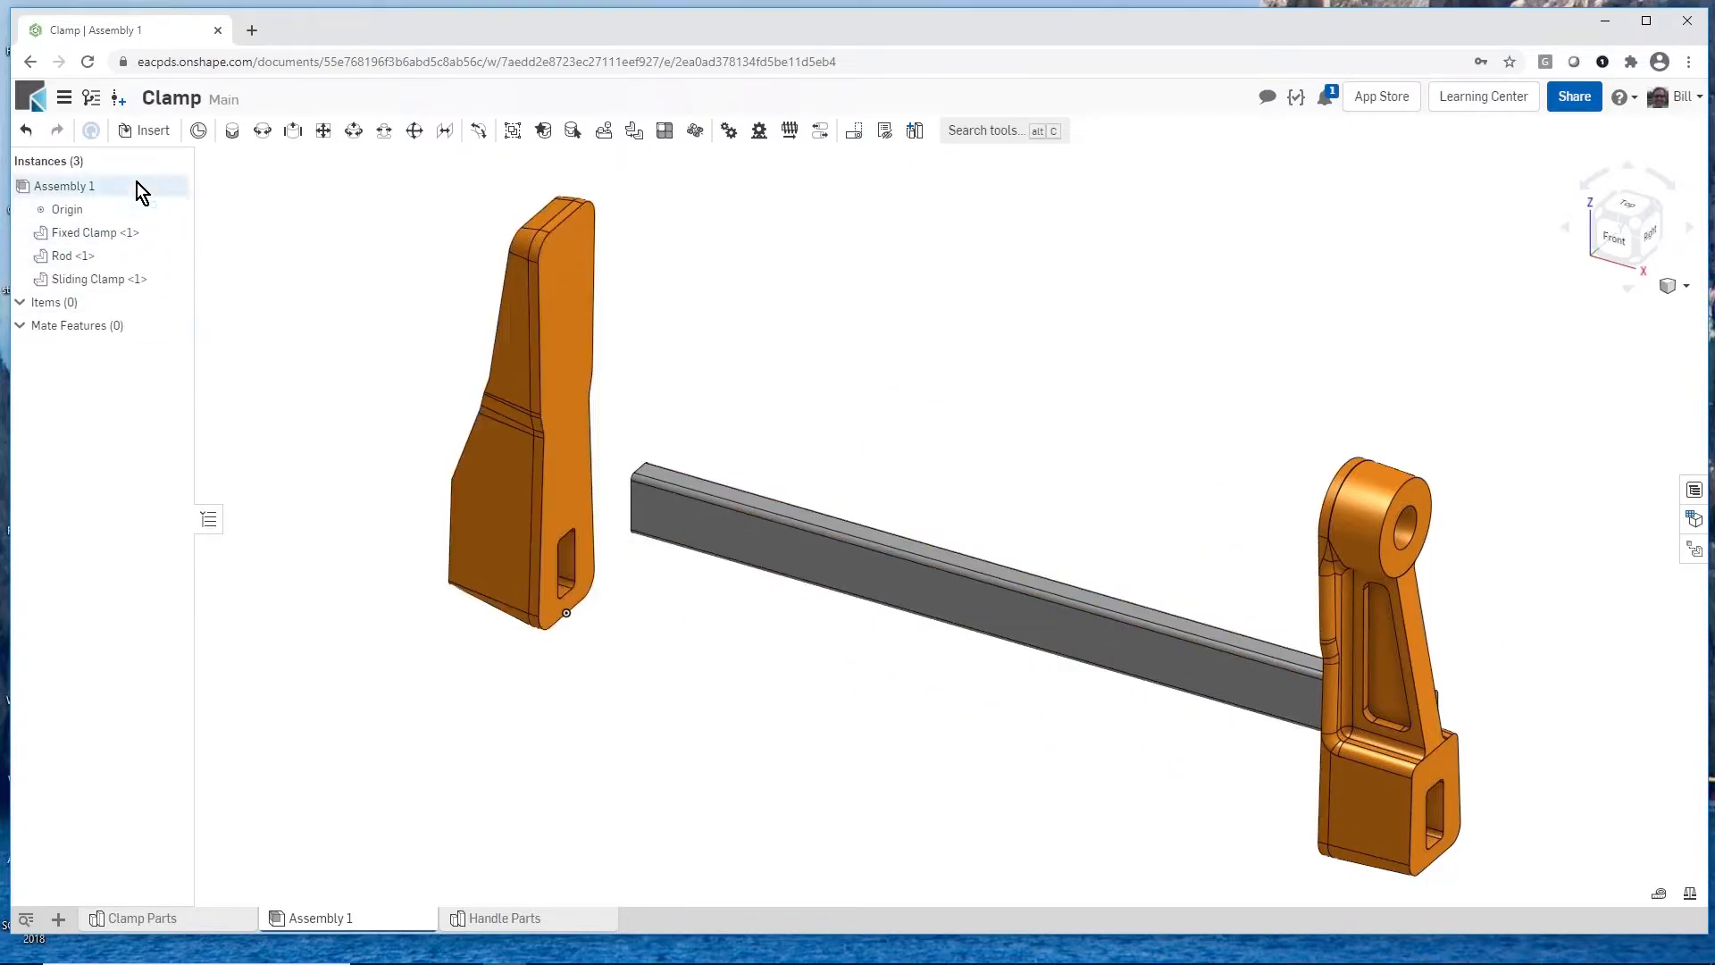
{"action": "left_click", "coordinate": [26, 133]}
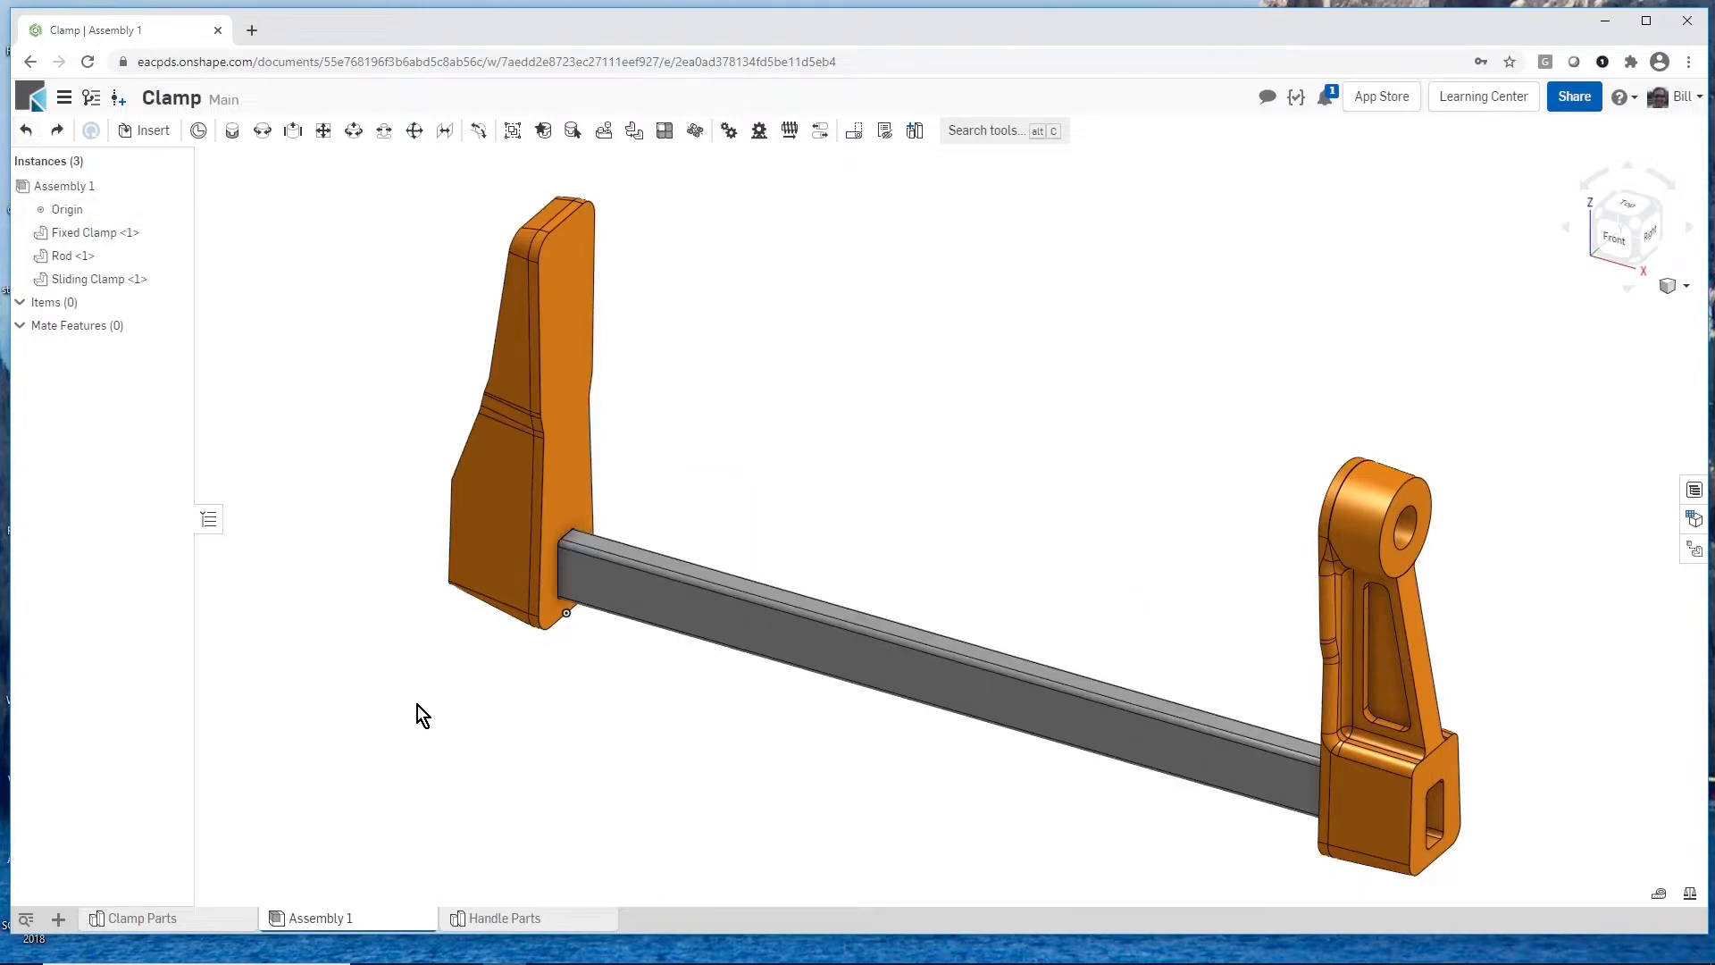
Step: Fix the Fixed Clamp instance in place and move the rod away from it, up past the sliding clamp
{"action": "mouse_move", "coordinate": [477, 930]}
{"action": "left_click", "coordinate": [565, 318]}
{"action": "right_click", "coordinate": [702, 343]}
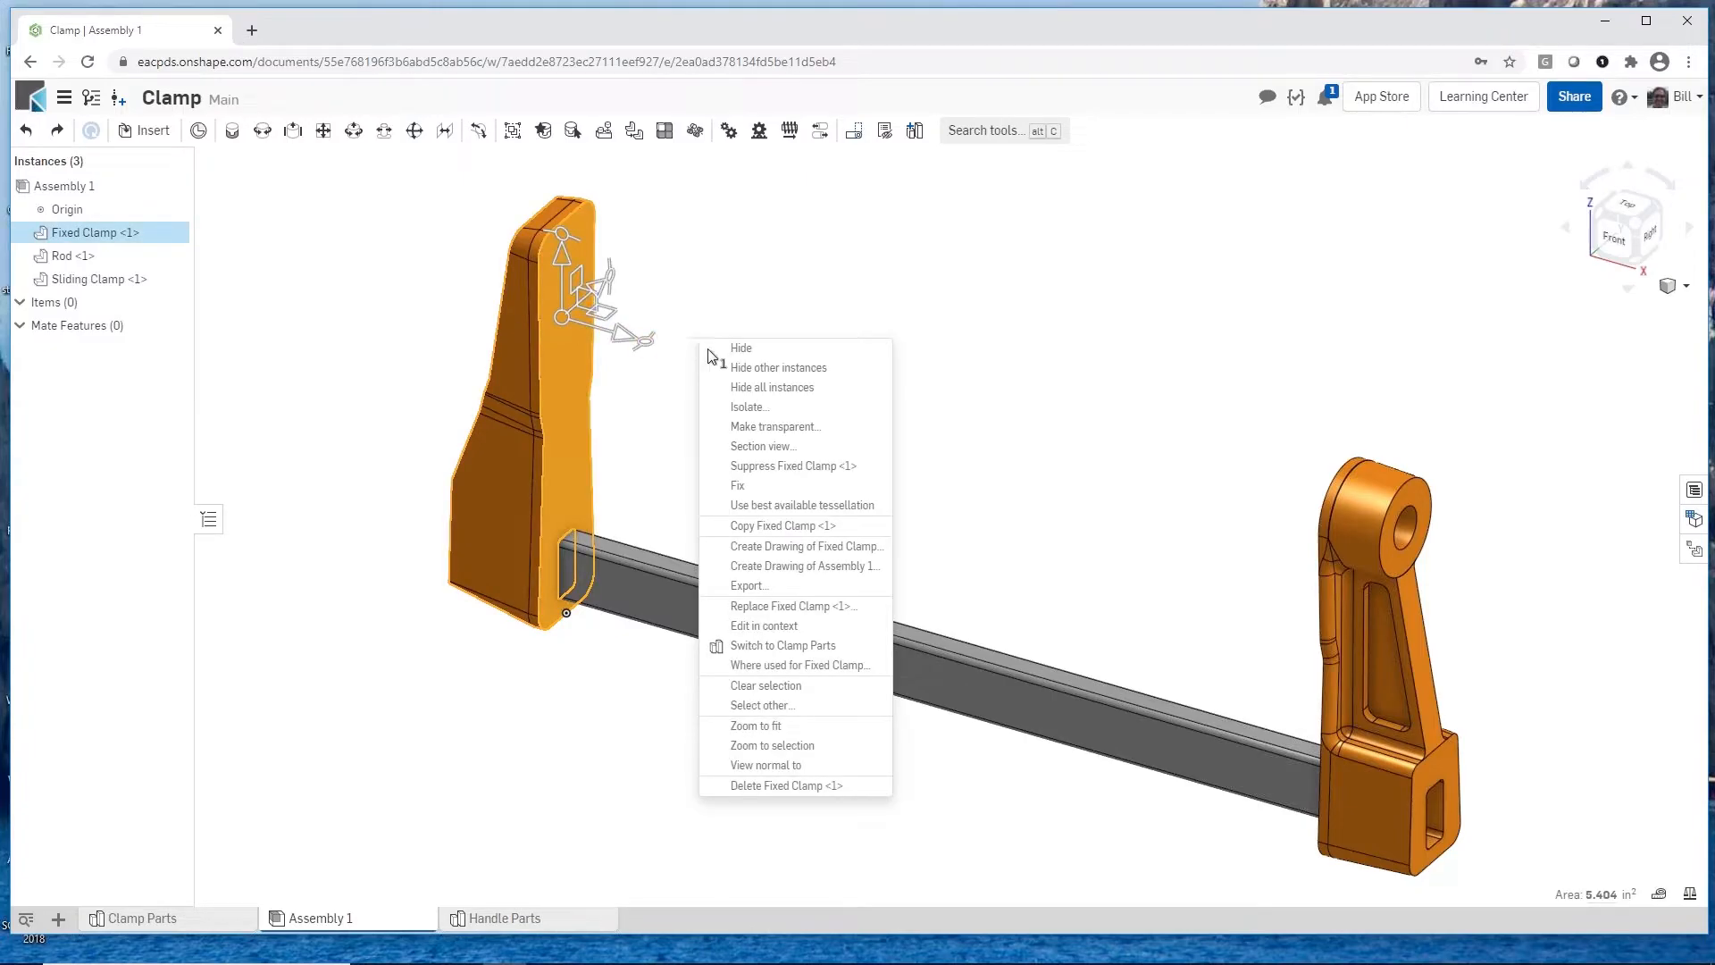
{"action": "left_click", "coordinate": [759, 487]}
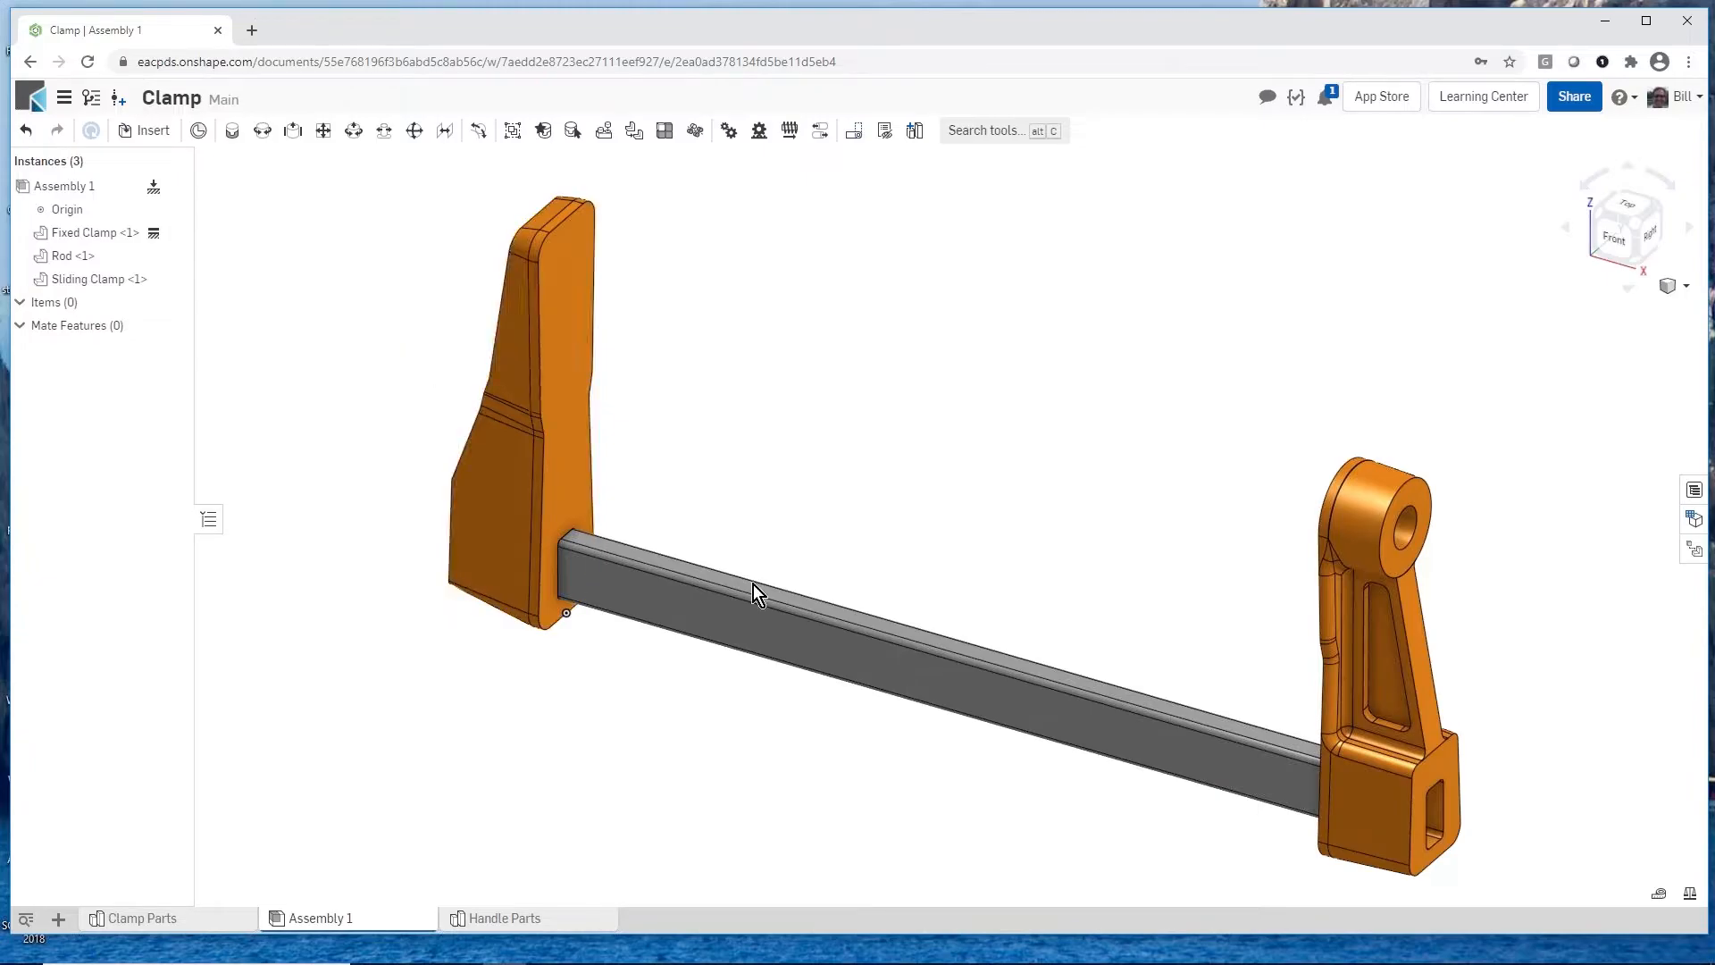
{"action": "left_click_drag", "start_coordinate": [737, 618], "coordinate": [926, 523]}
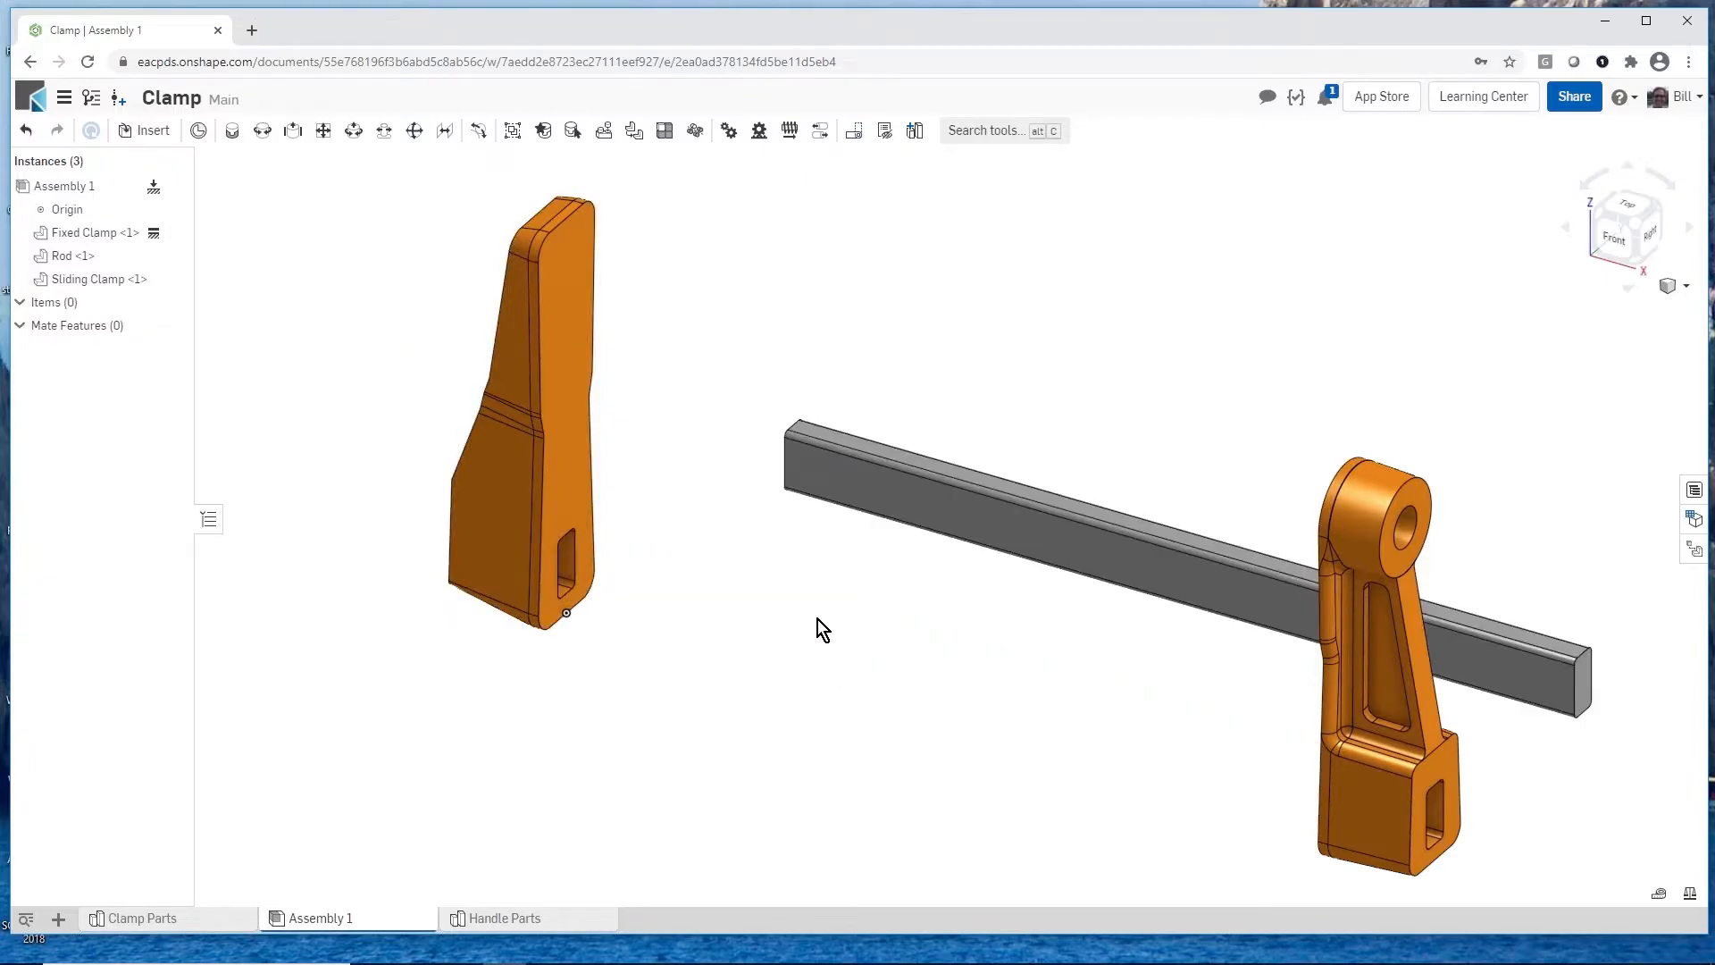
Step: Undo the rod's last move and group the Fixed Clamp and Rod instances together
{"action": "left_click", "coordinate": [25, 131]}
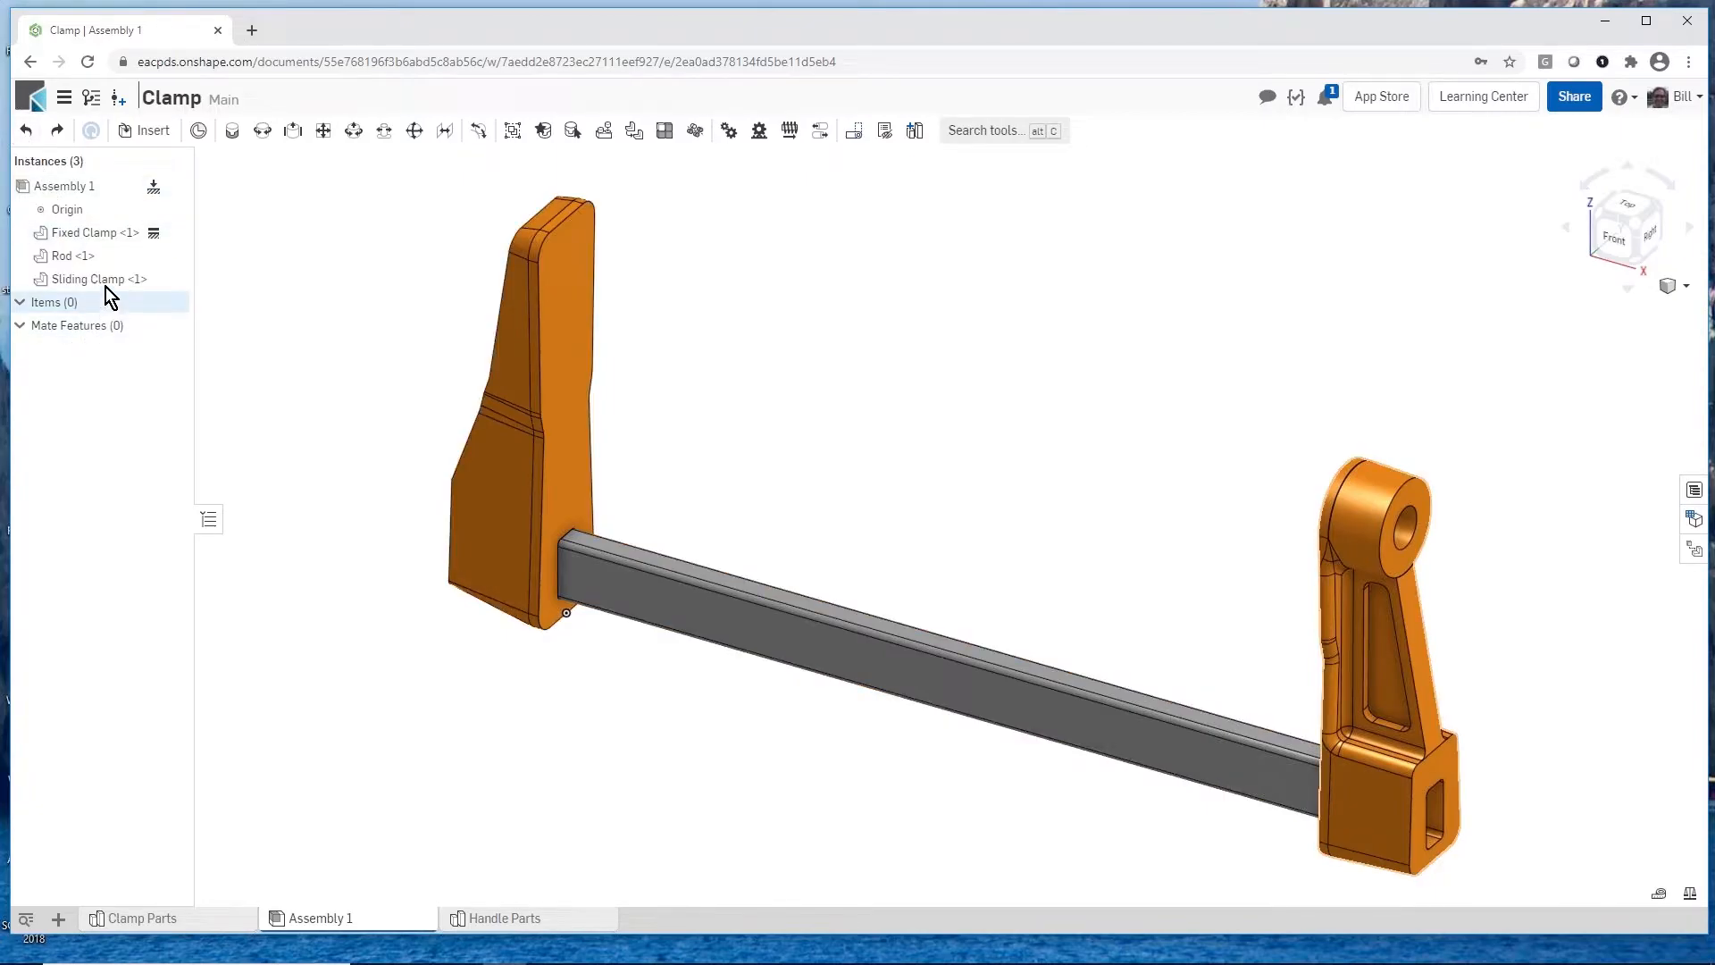
{"action": "left_click_drag", "start_coordinate": [696, 740], "coordinate": [411, 420]}
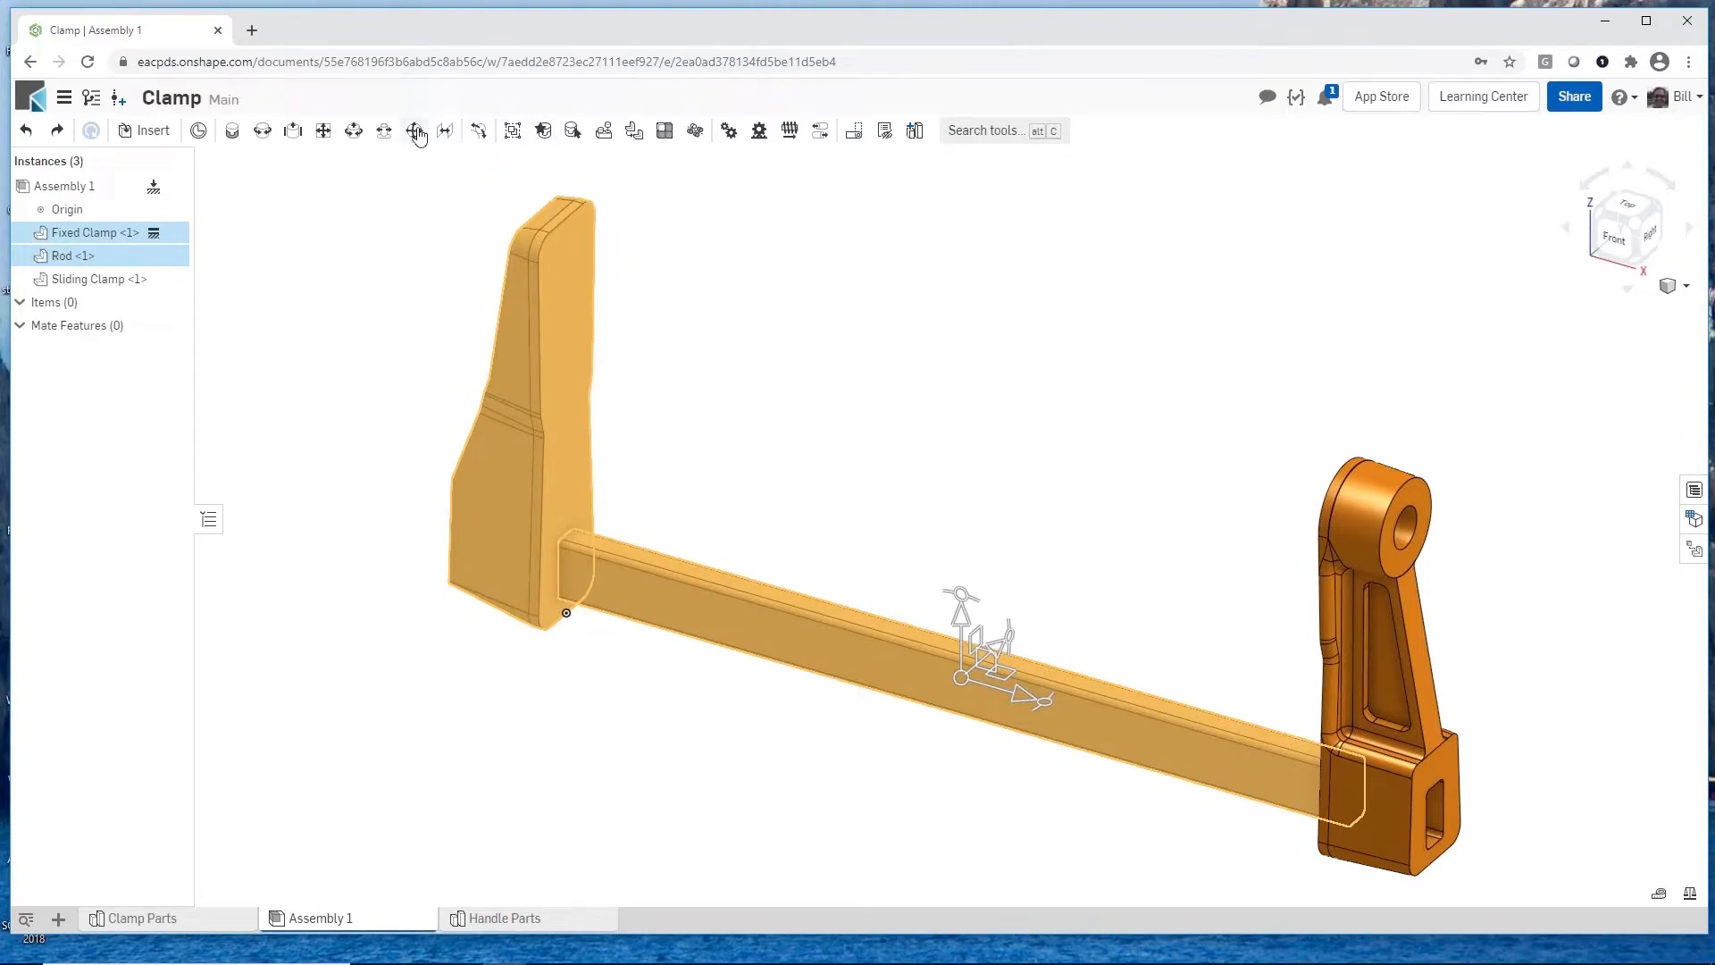
{"action": "left_click", "coordinate": [514, 133]}
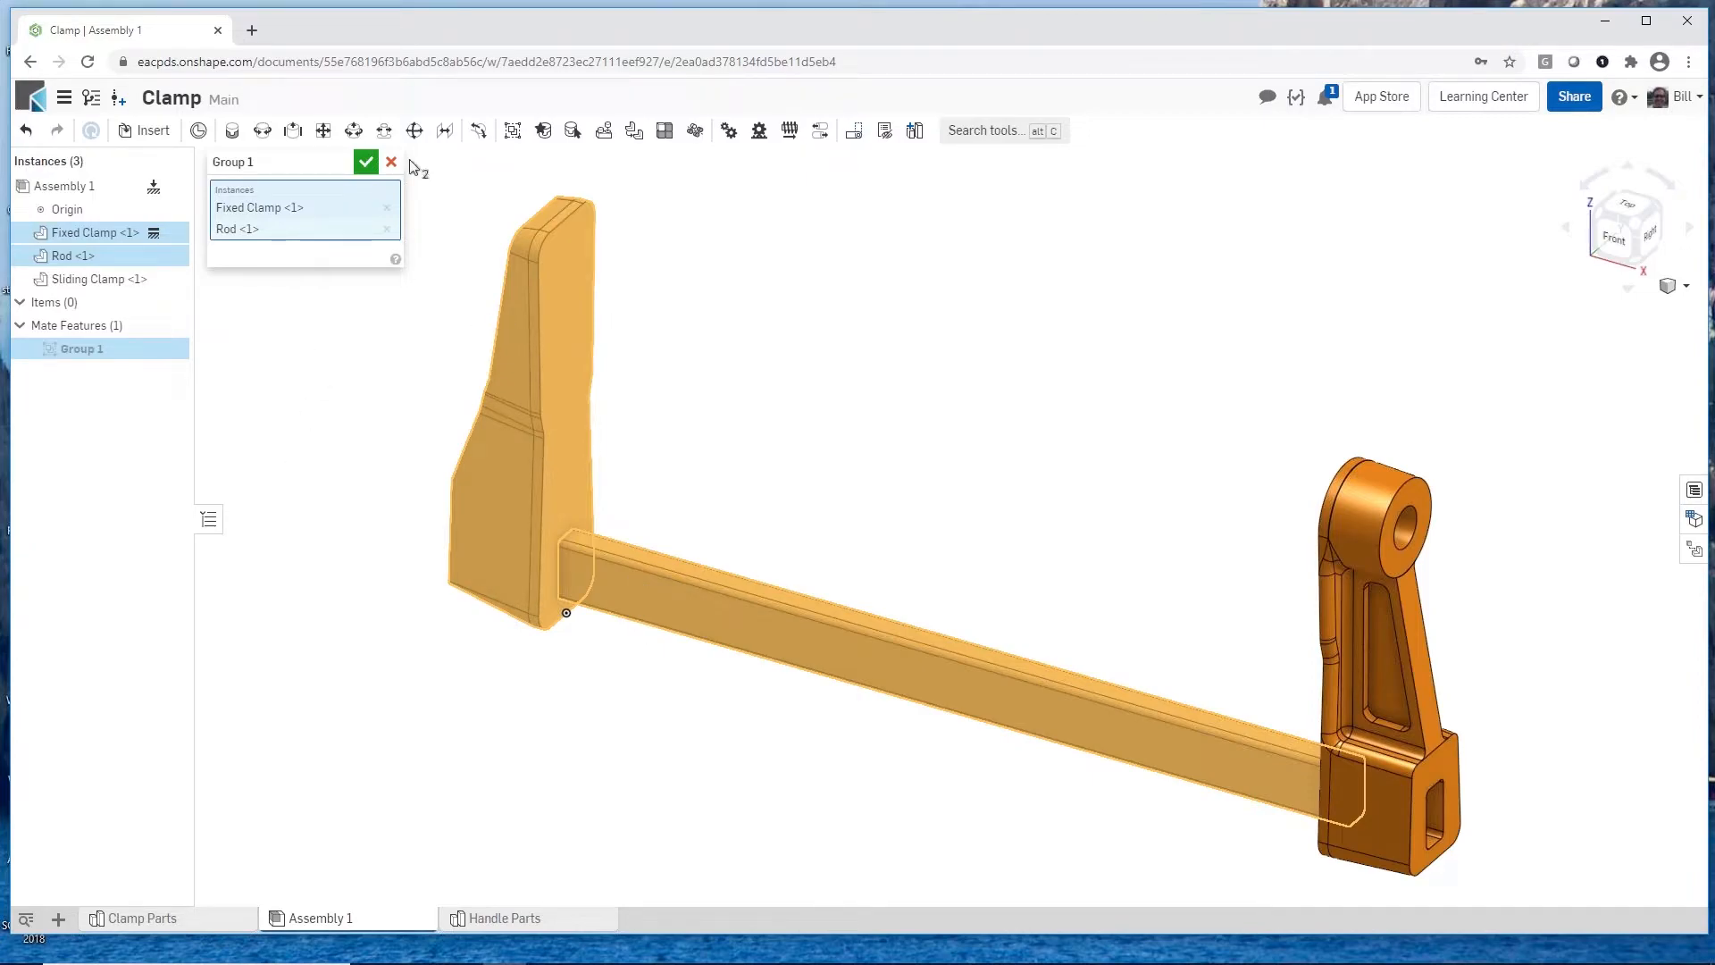
{"action": "left_click", "coordinate": [365, 161]}
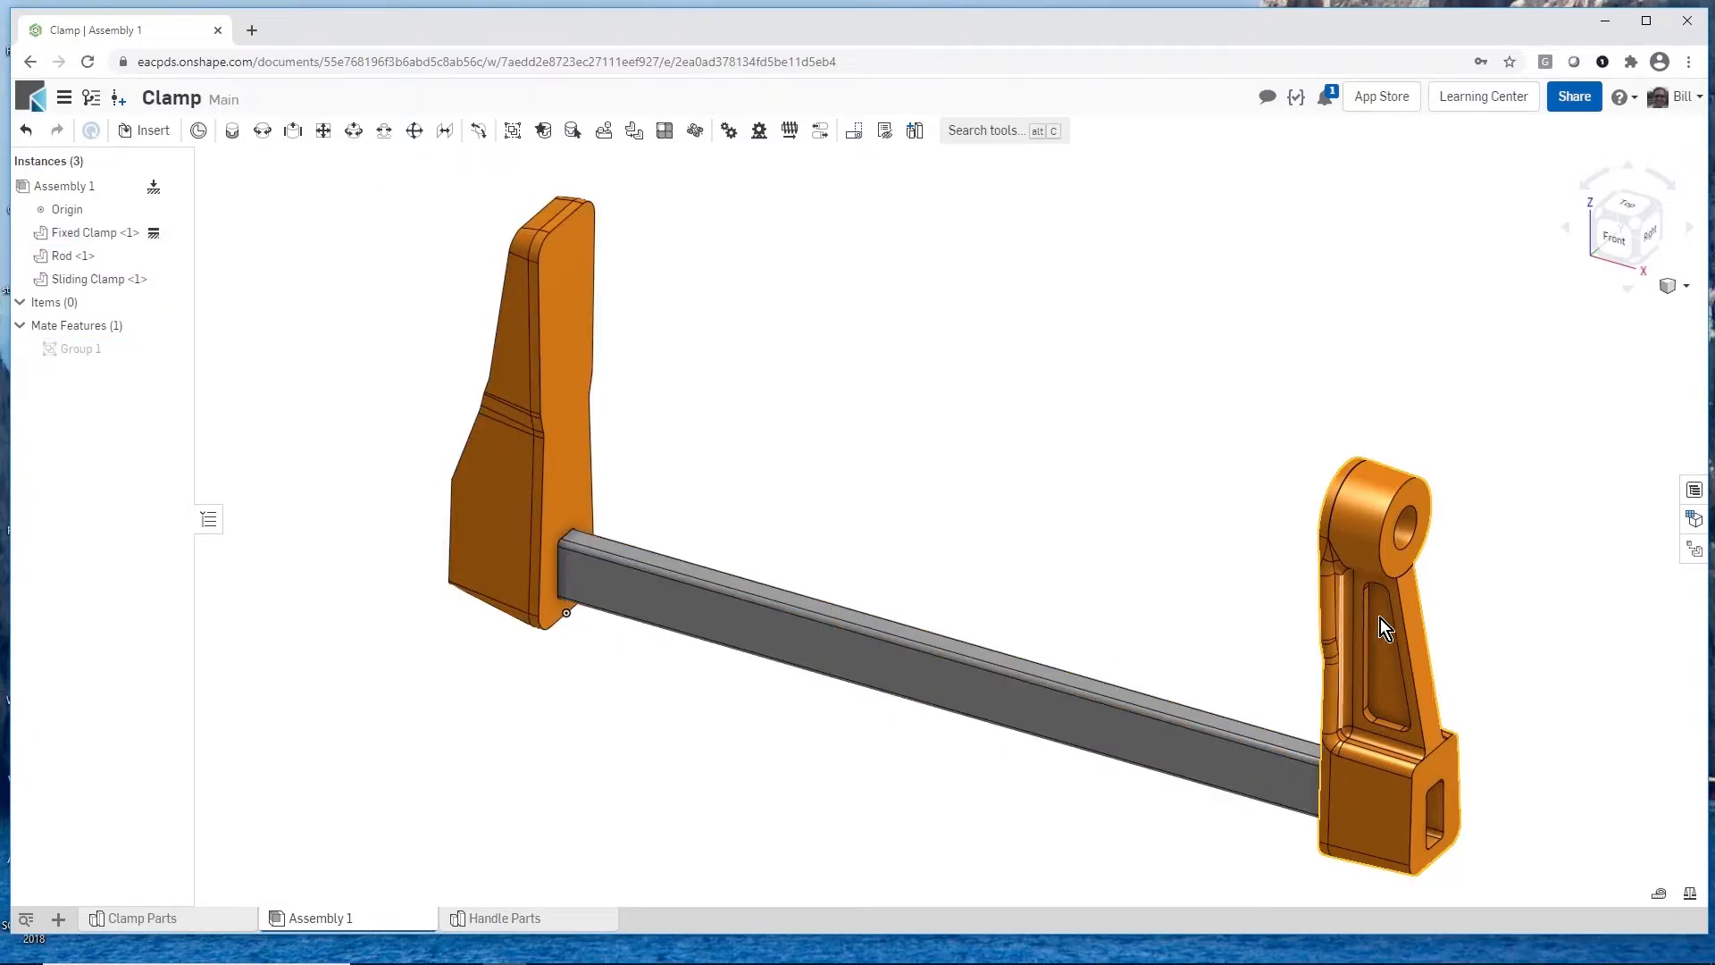
Step: Move the sliding clamp clear of the rod's free end so that its slot is exposed
{"action": "left_click_drag", "start_coordinate": [1487, 550], "coordinate": [1498, 667]}
{"action": "right_click_drag", "start_coordinate": [1081, 565], "coordinate": [874, 732]}
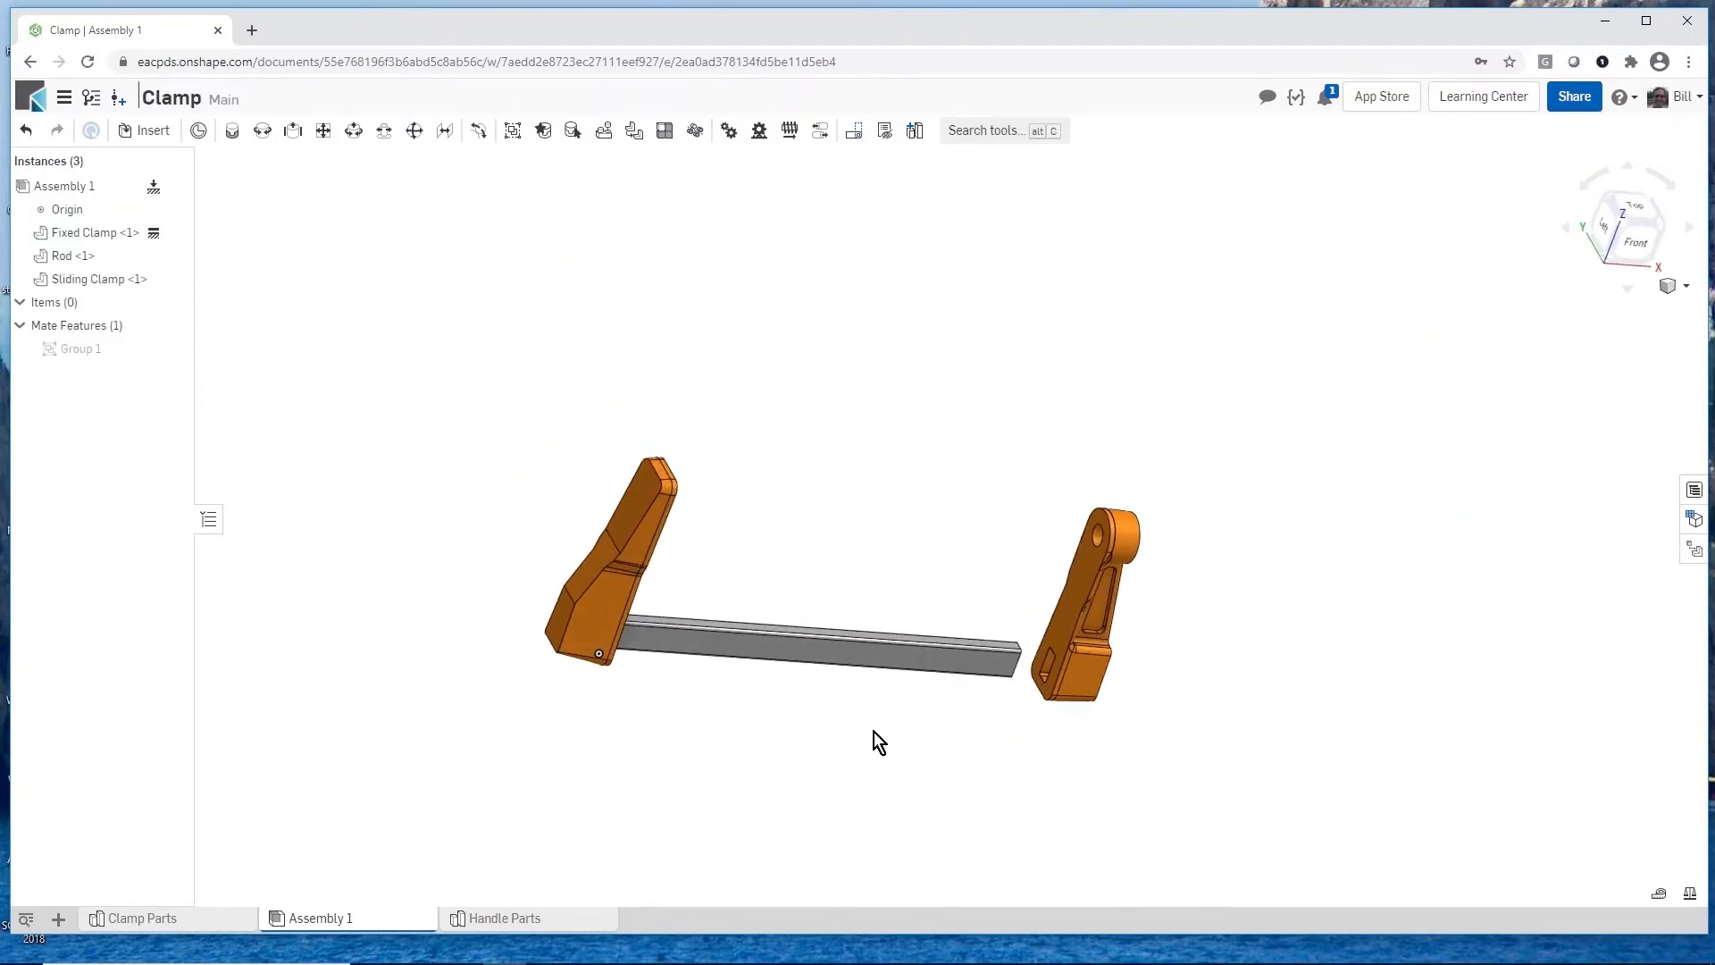
{"action": "scroll", "coordinate": [1022, 748], "scroll_direction": "up", "scroll_amount": 5}
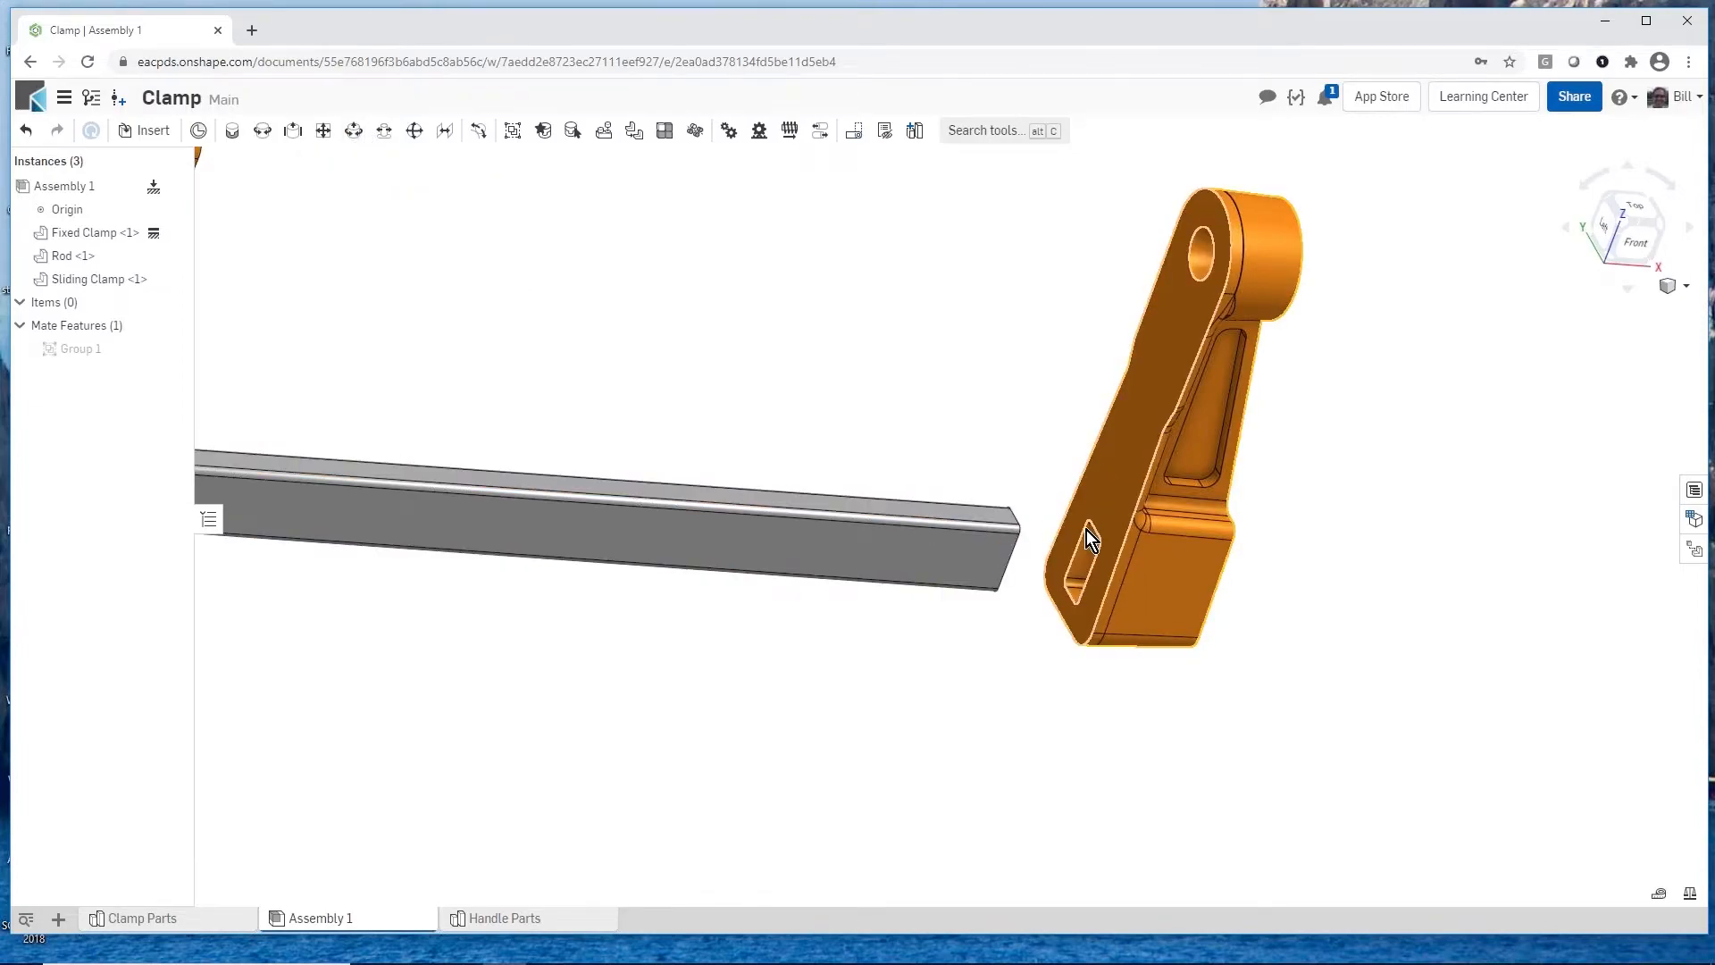
Step: Add a Slider mate between the centre of the sliding clamp's slot, on the face toward the rod, and the centre of the rod's end face
{"action": "left_click", "coordinate": [298, 138]}
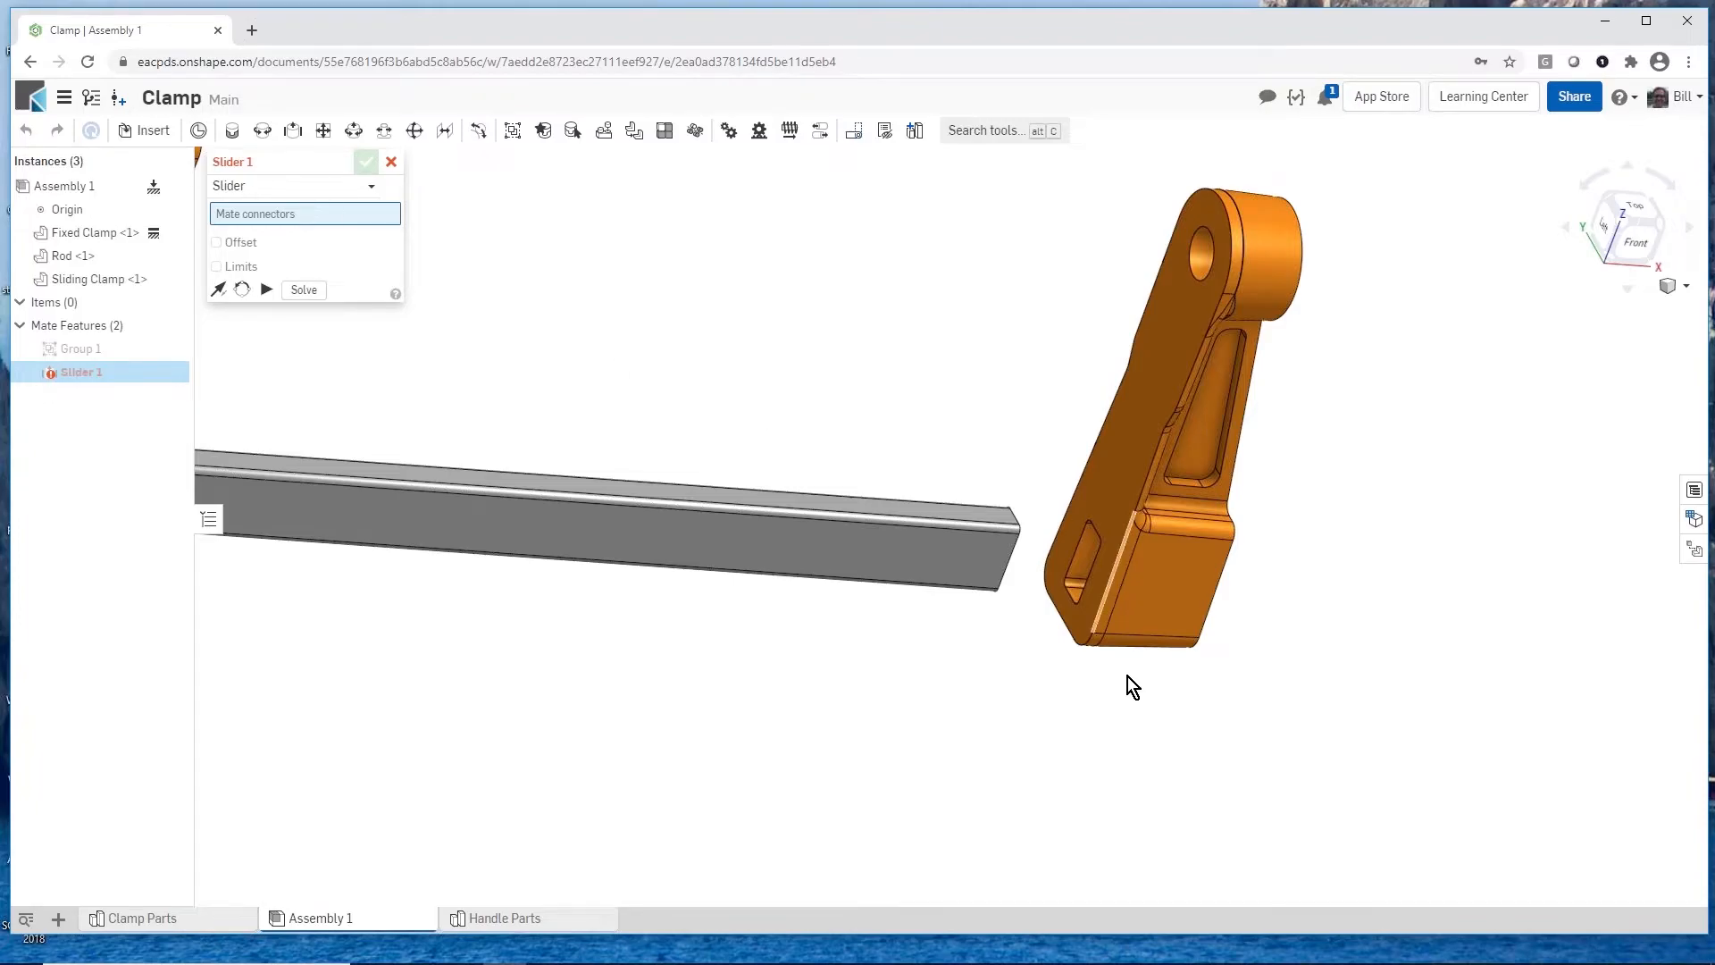
{"action": "scroll", "coordinate": [1047, 745], "scroll_direction": "up", "scroll_amount": 4}
{"action": "mouse_move", "coordinate": [977, 667]}
{"action": "right_mouse_down"}
{"action": "mouse_move", "coordinate": [1015, 652]}
{"action": "mouse_move", "coordinate": [993, 681]}
{"action": "right_mouse_up"}
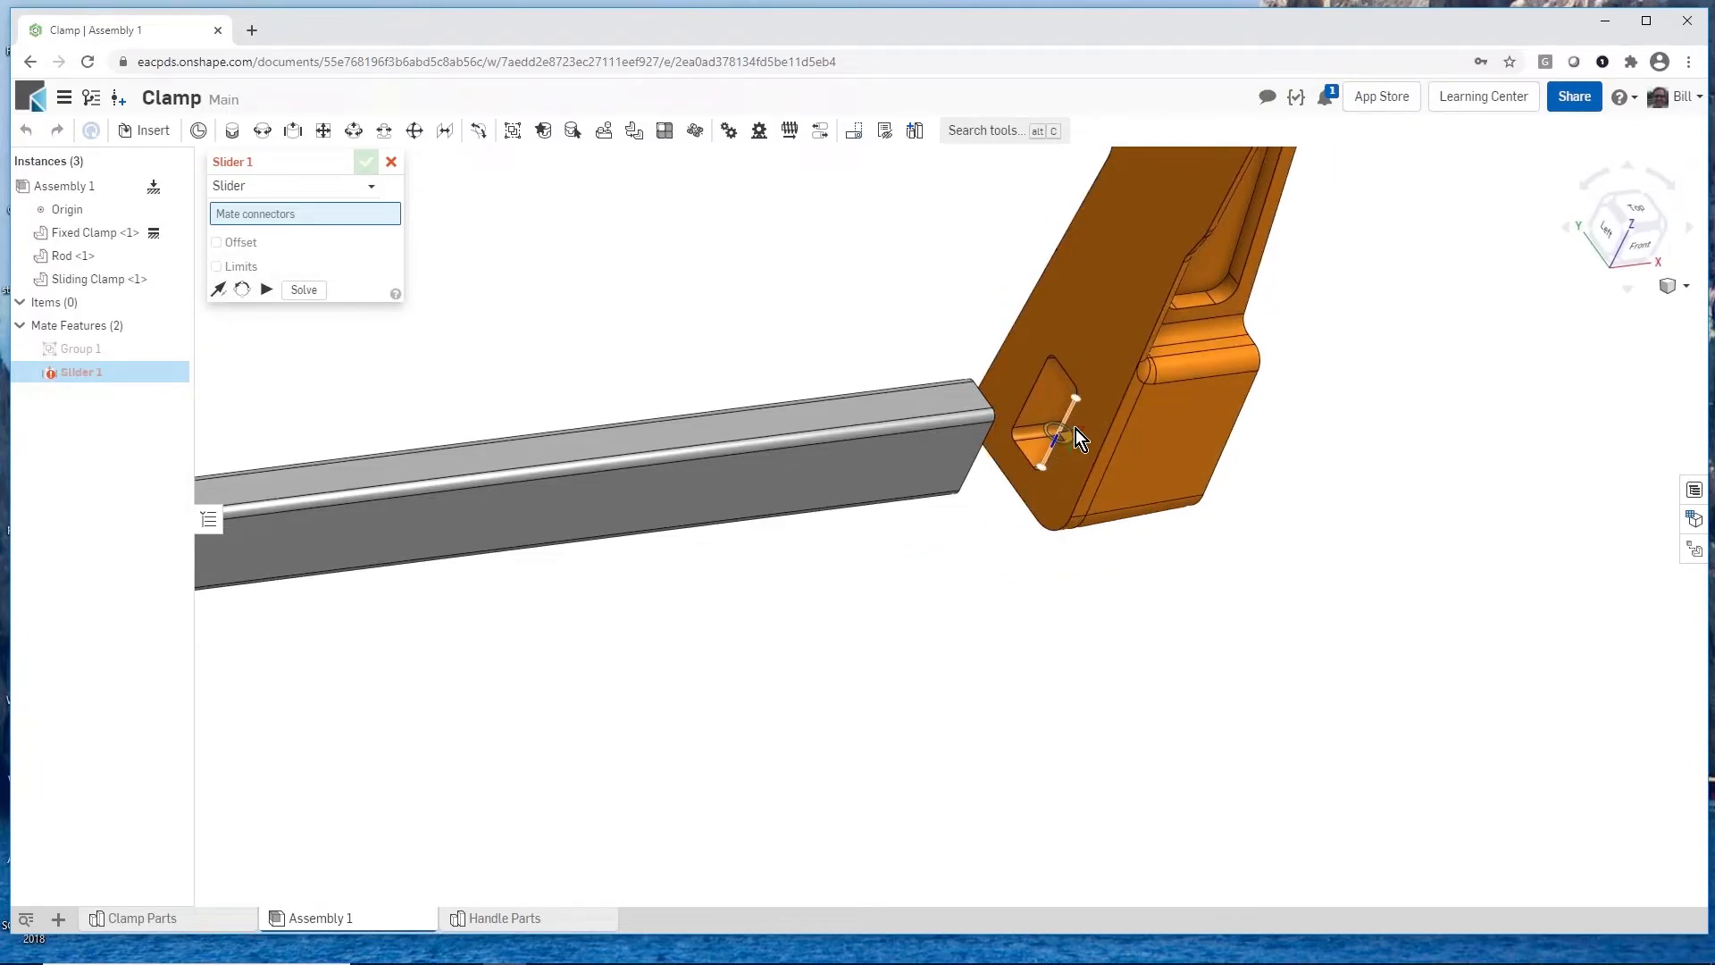
{"action": "scroll", "coordinate": [1081, 411], "scroll_direction": "up", "scroll_amount": 2}
{"action": "scroll", "coordinate": [1077, 403], "scroll_direction": "up", "scroll_amount": 1}
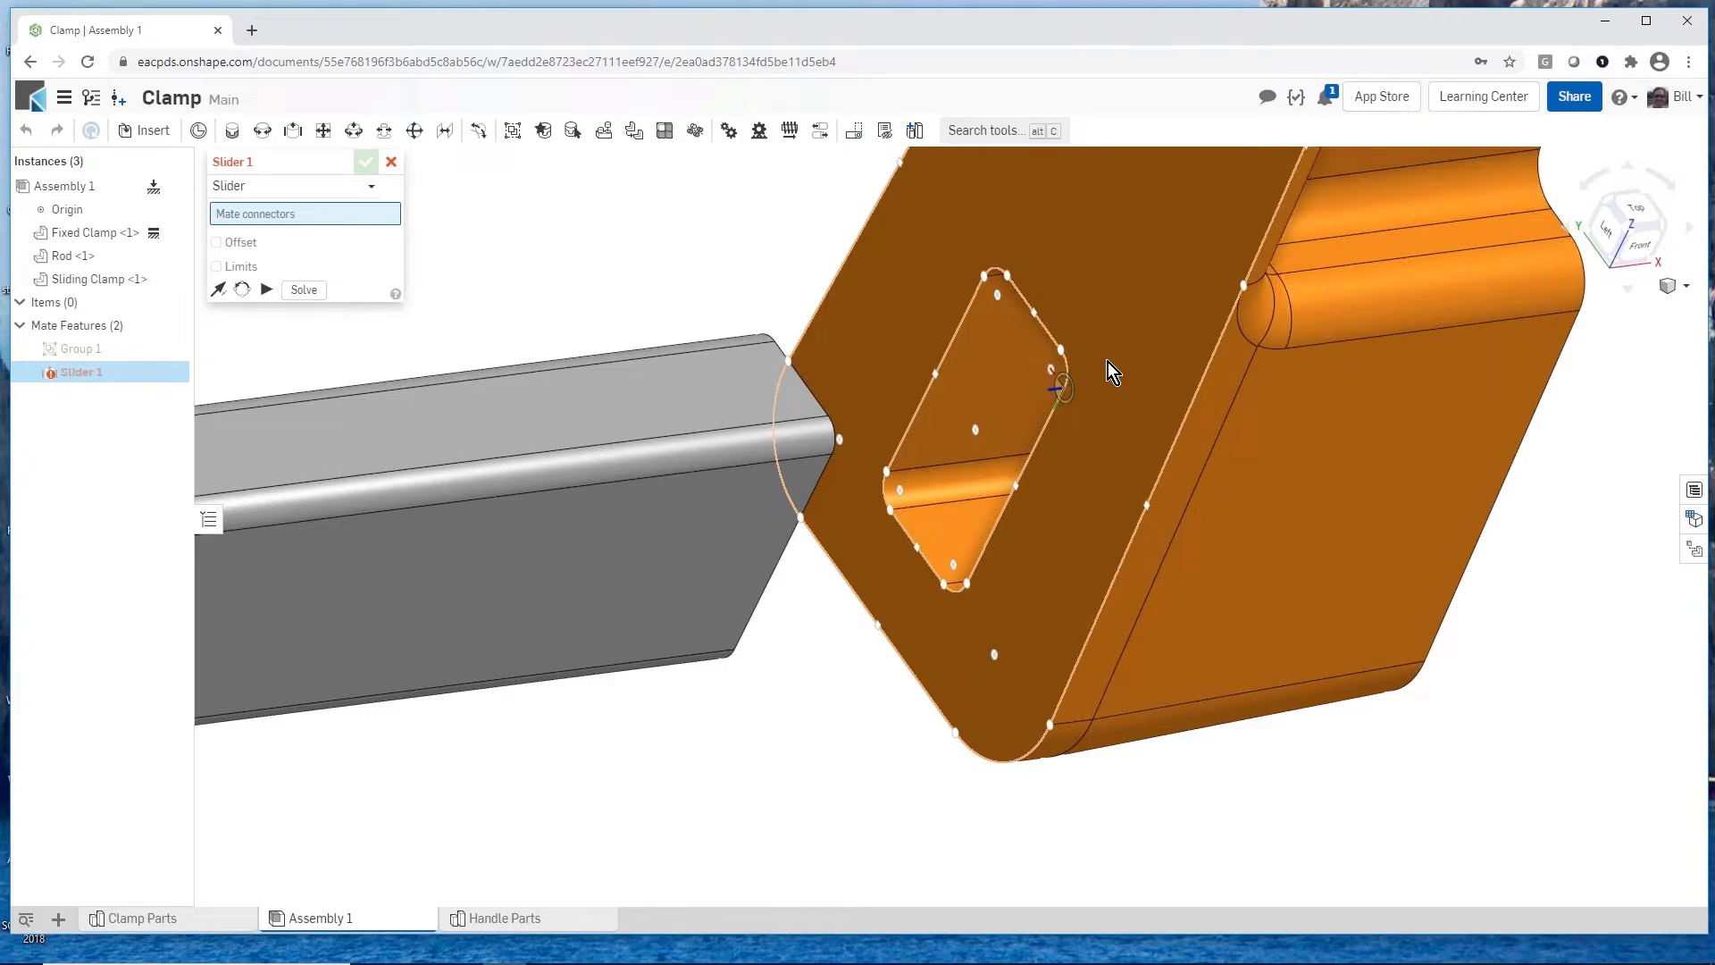
{"action": "left_click", "coordinate": [984, 431]}
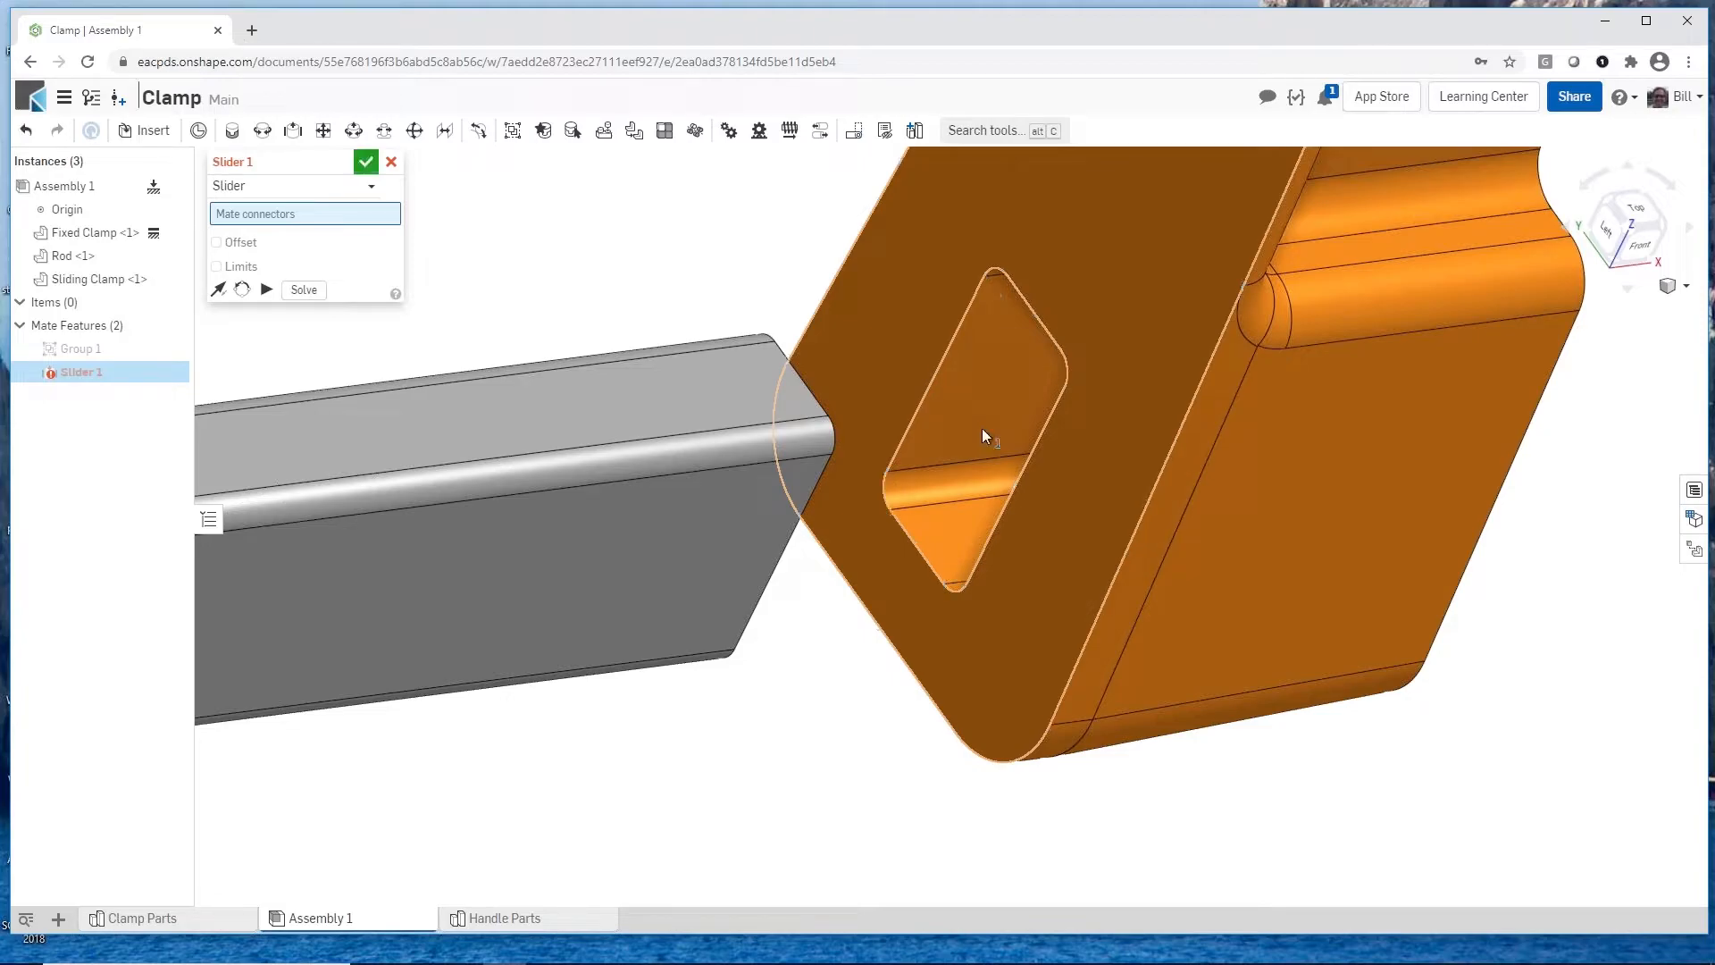
{"action": "right_click_drag", "start_coordinate": [823, 708], "coordinate": [719, 715]}
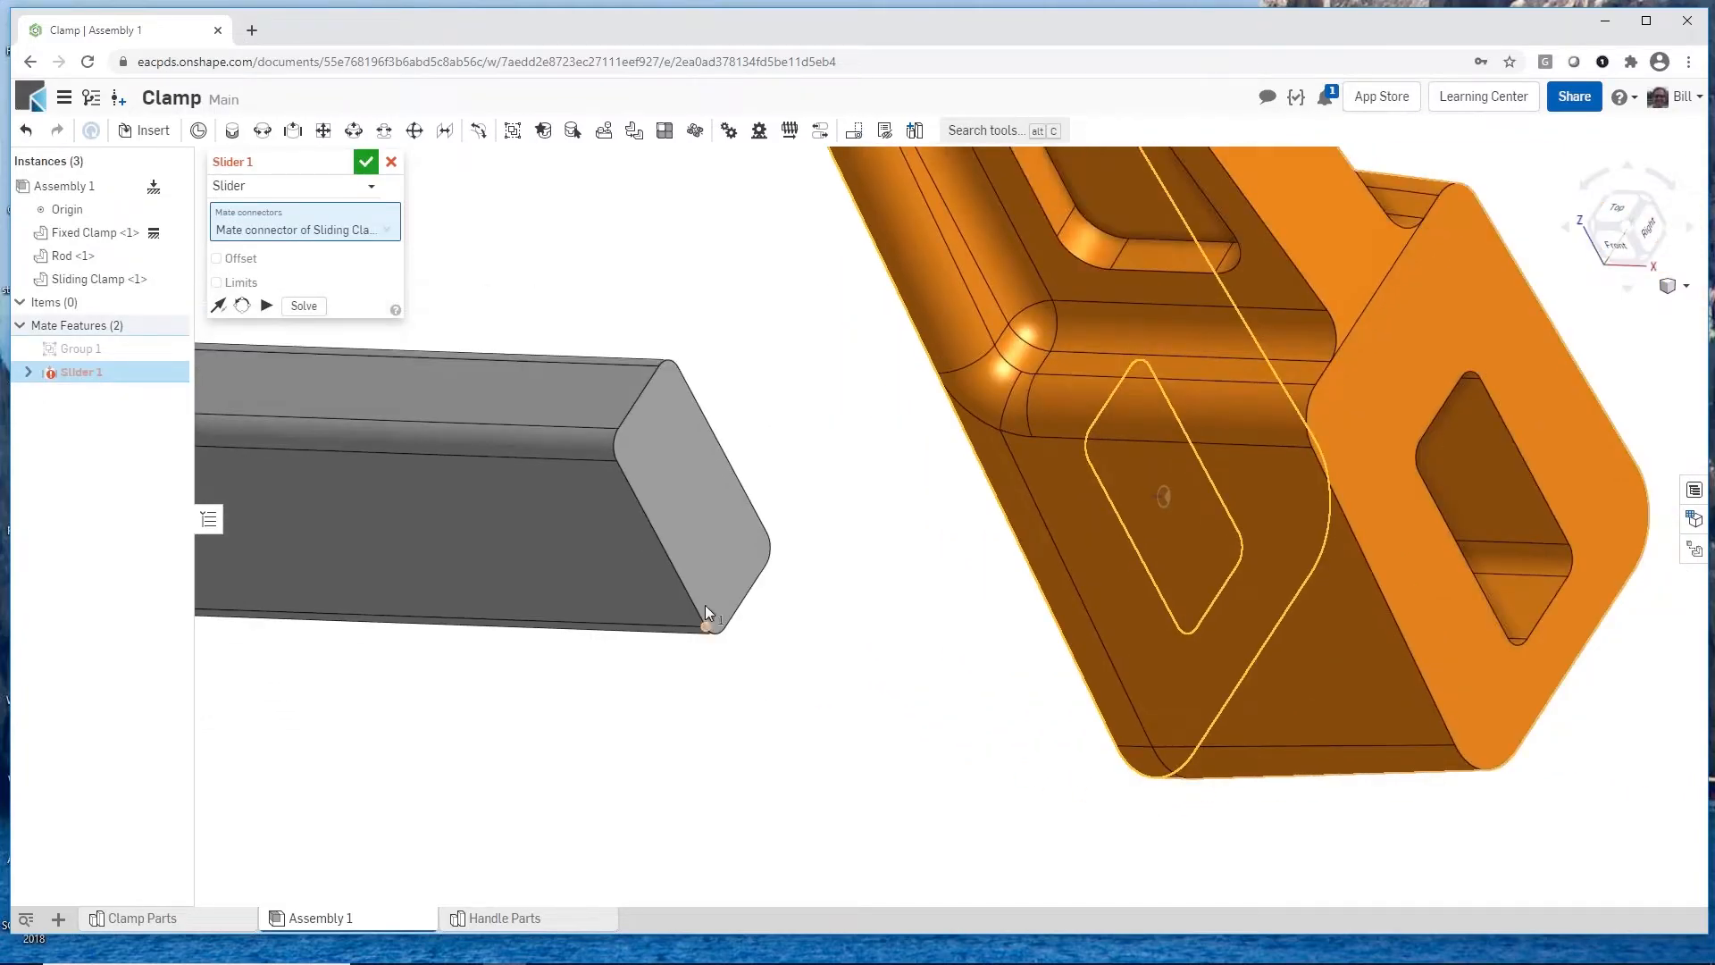
{"action": "left_click", "coordinate": [695, 497]}
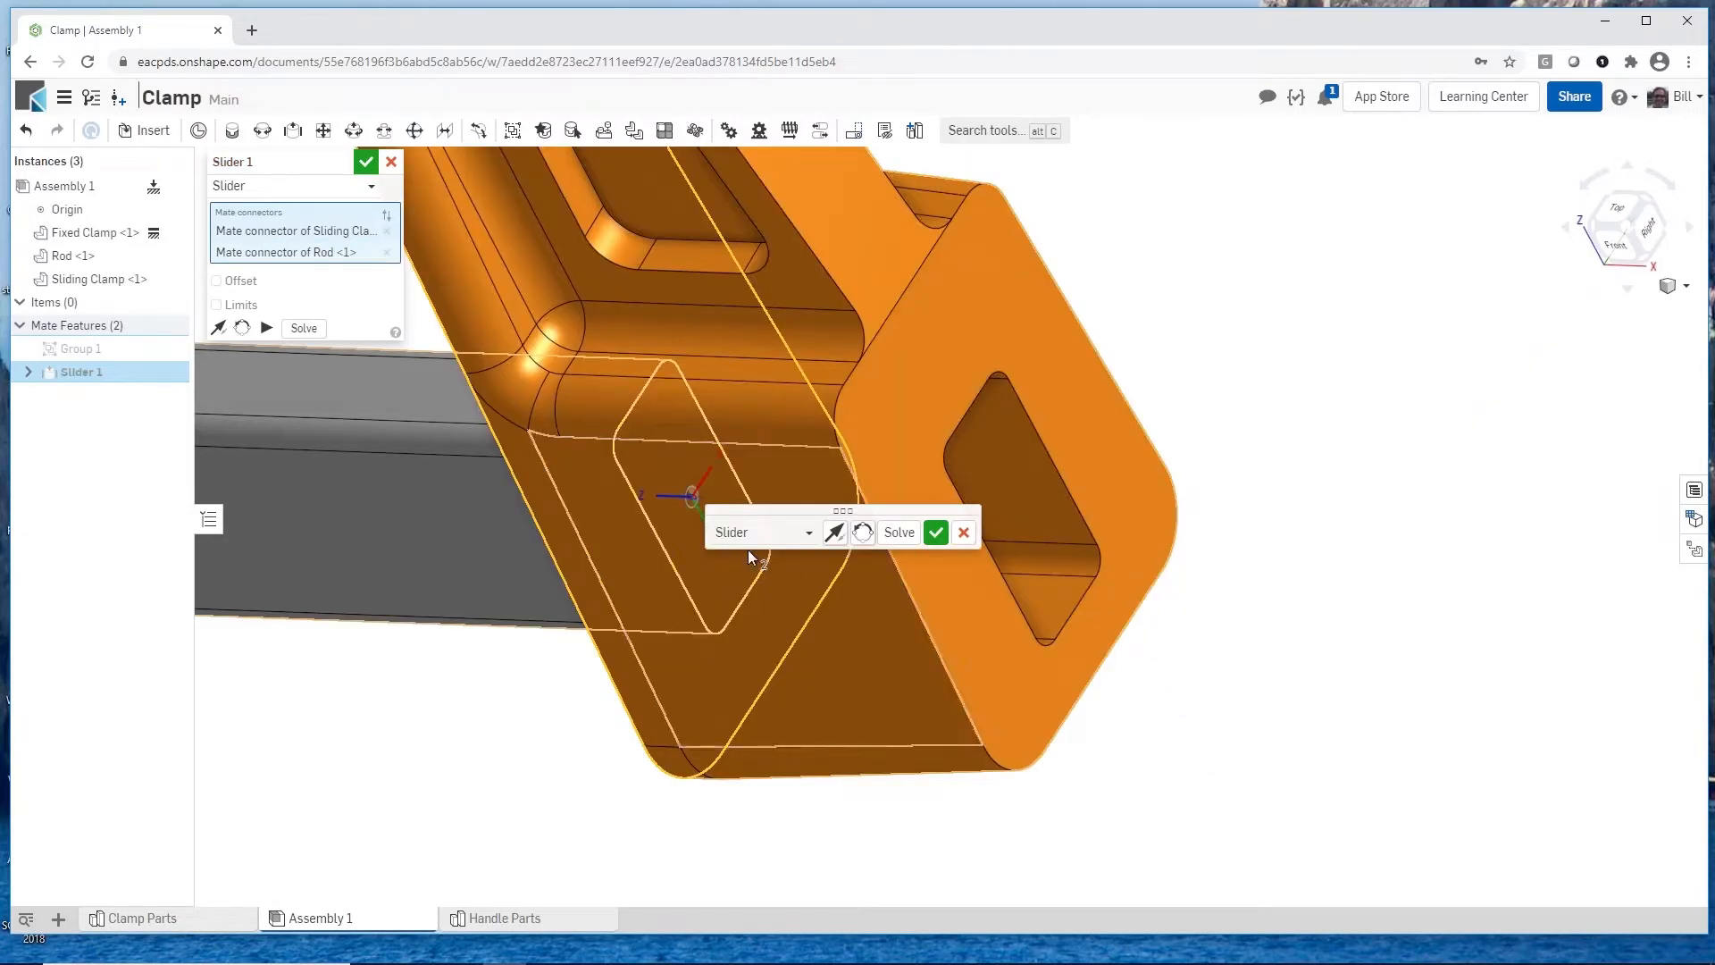
{"action": "left_click", "coordinate": [366, 162]}
Step: Slide the sliding clamp along the rod and leave it just short of the rod's free end
{"action": "scroll", "coordinate": [834, 567], "scroll_direction": "up", "scroll_amount": 10}
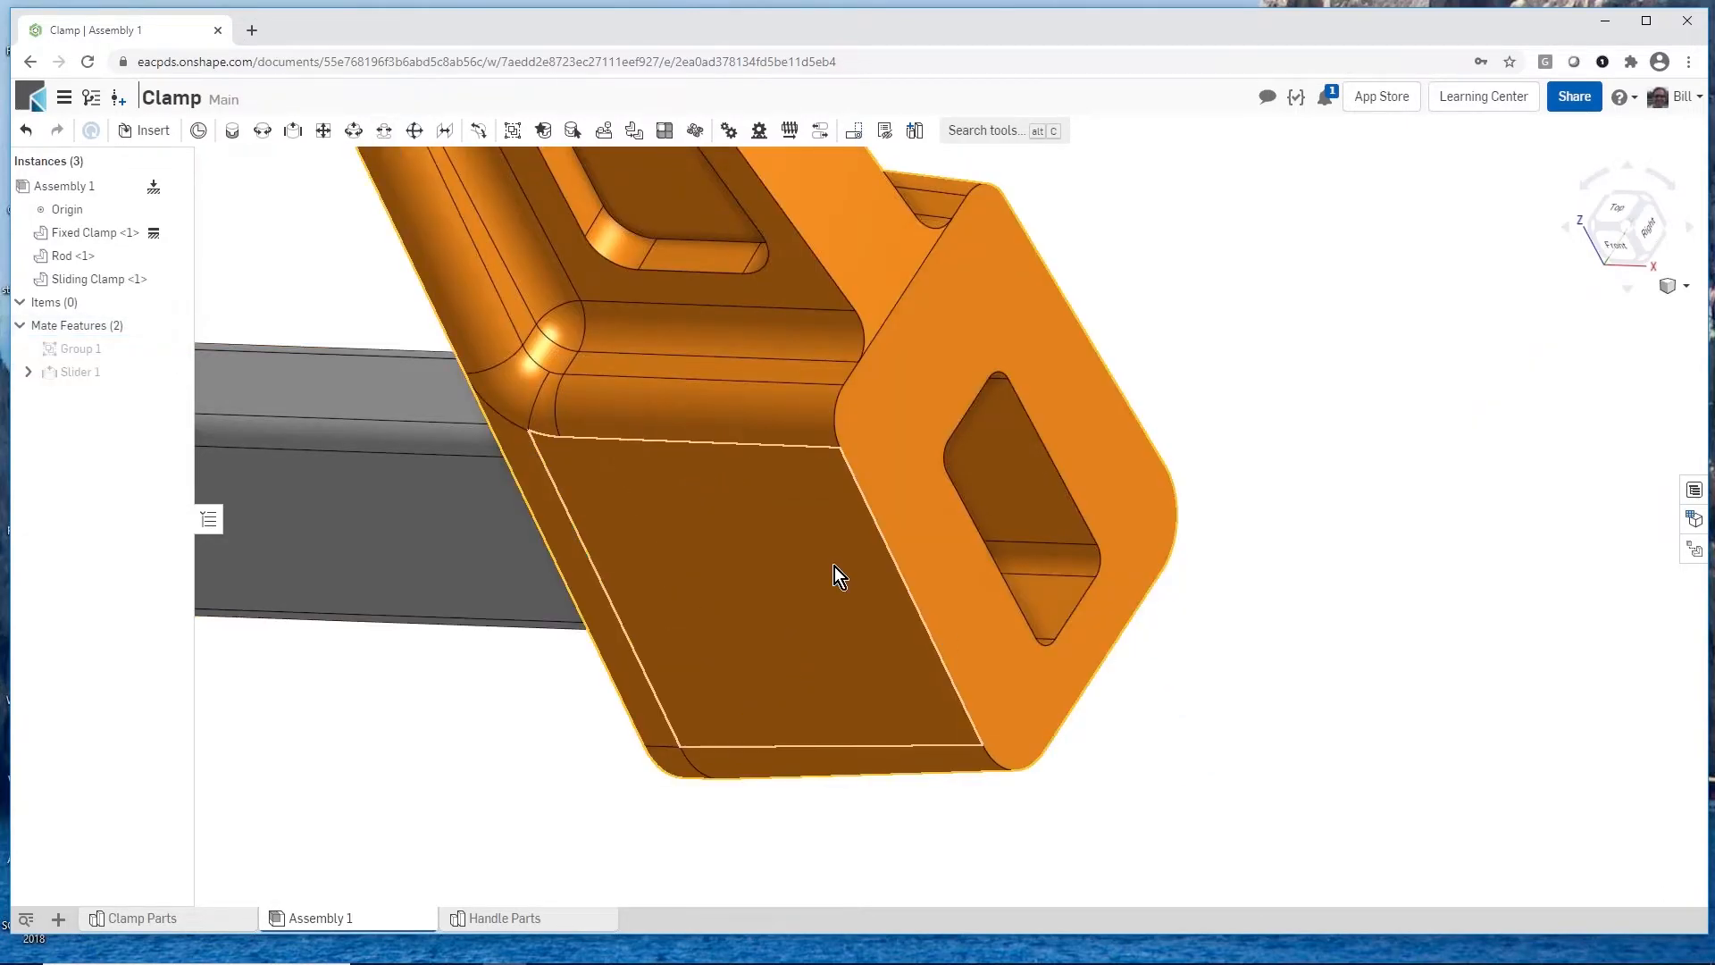
{"action": "mouse_move", "coordinate": [802, 774]}
{"action": "right_mouse_down"}
{"action": "mouse_move", "coordinate": [816, 717]}
{"action": "mouse_move", "coordinate": [781, 774]}
{"action": "mouse_move", "coordinate": [802, 768]}
{"action": "right_mouse_up"}
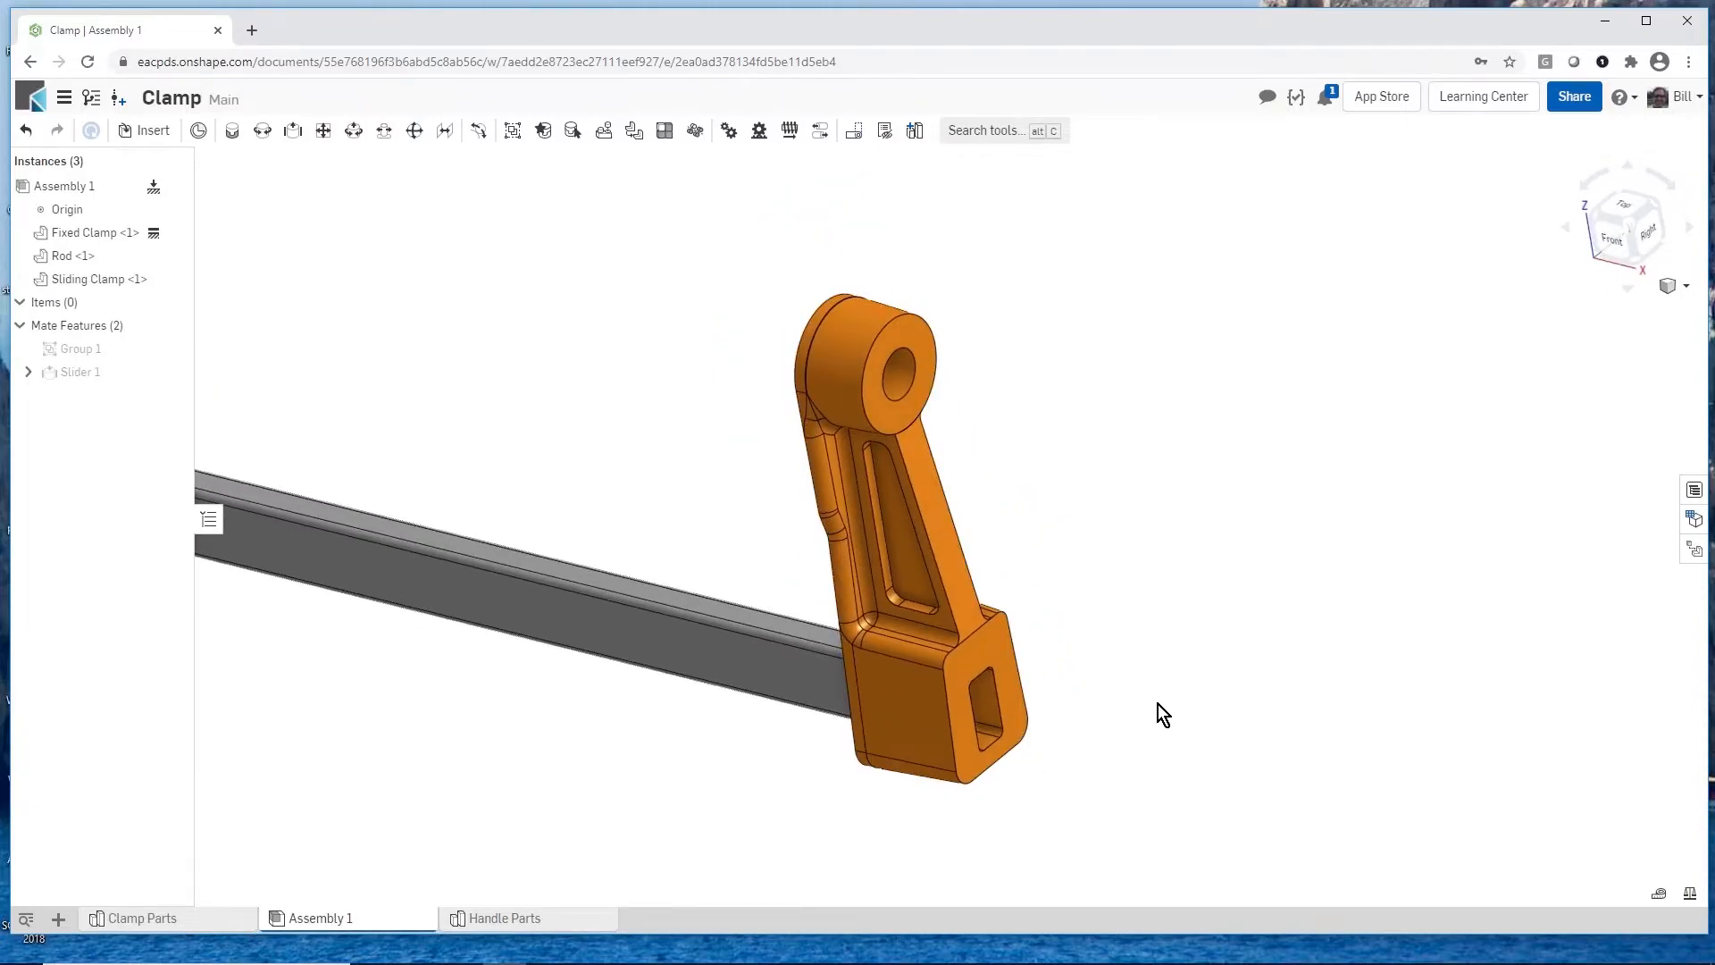
{"action": "scroll", "coordinate": [945, 776], "scroll_direction": "down", "scroll_amount": 5}
{"action": "scroll", "coordinate": [1038, 608], "scroll_direction": "up", "scroll_amount": 3}
{"action": "left_click_drag", "start_coordinate": [1140, 541], "coordinate": [857, 474]}
{"action": "left_click_drag", "start_coordinate": [1054, 506], "coordinate": [1026, 548]}
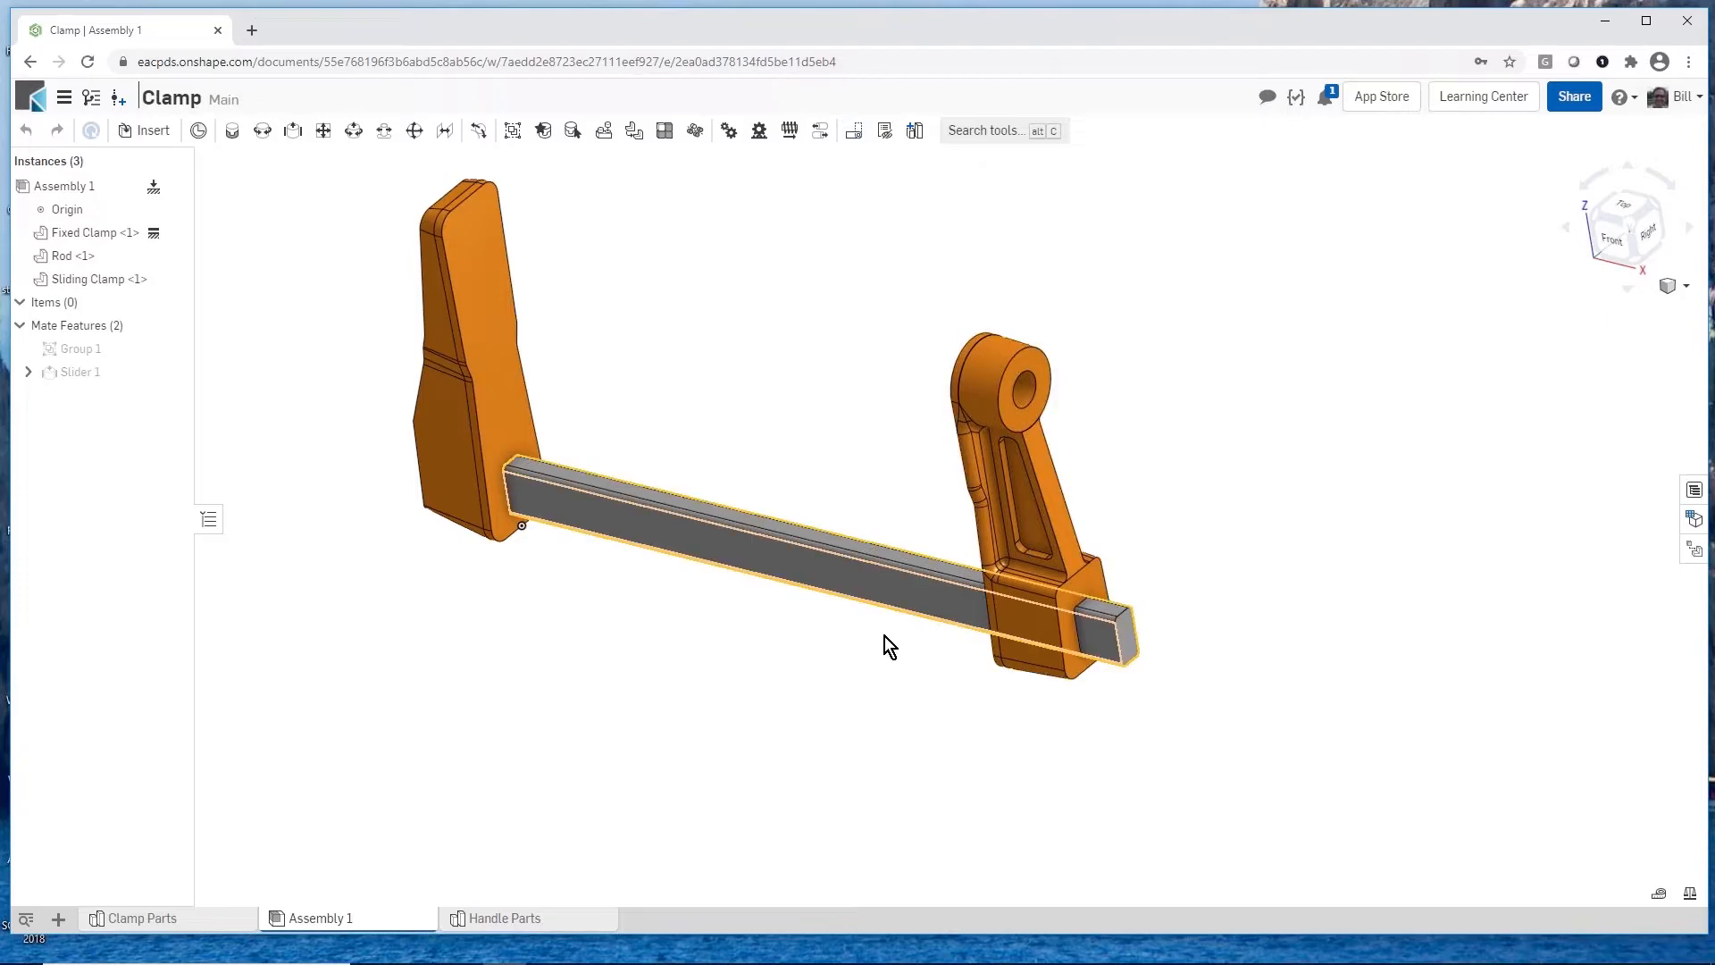
Step: Insert the whole Handle Parts studio from the current document, placing it freely above the clamp
{"action": "key", "text": "shift+1"}
{"action": "scroll", "coordinate": [851, 697], "scroll_direction": "down", "scroll_amount": 2}
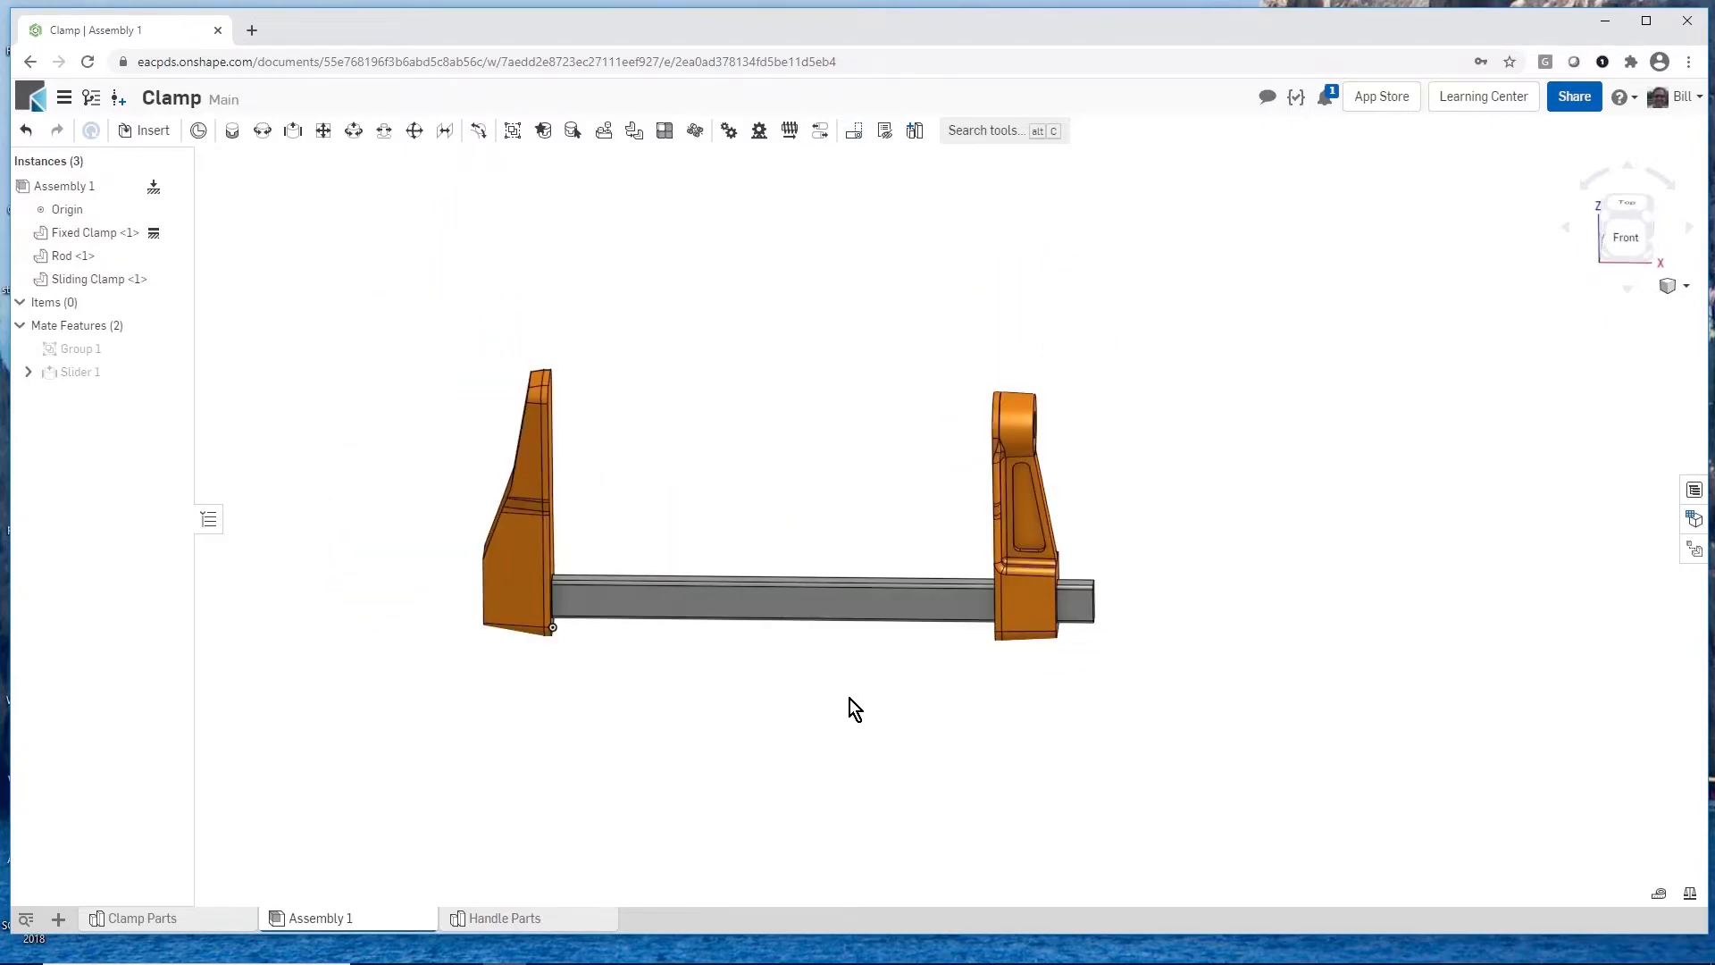
{"action": "scroll", "coordinate": [797, 704], "scroll_direction": "down", "scroll_amount": 1}
{"action": "right_click_drag", "start_coordinate": [797, 704], "coordinate": [813, 722]}
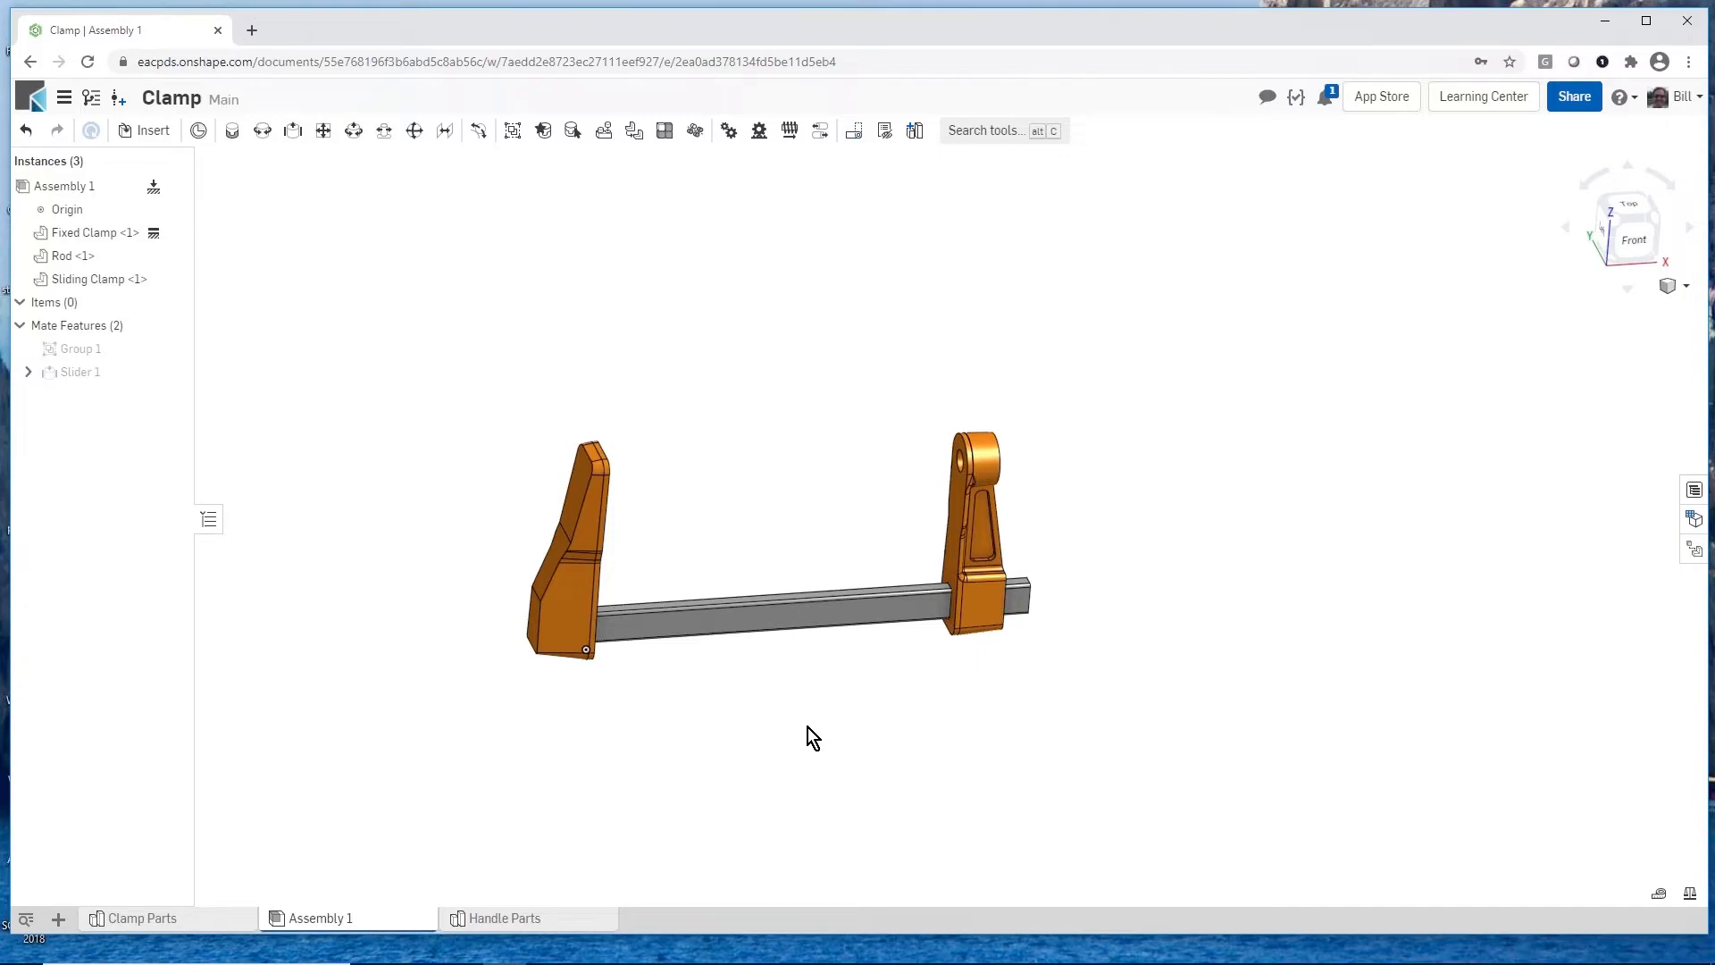
{"action": "scroll", "coordinate": [981, 688], "scroll_direction": "up", "scroll_amount": 2}
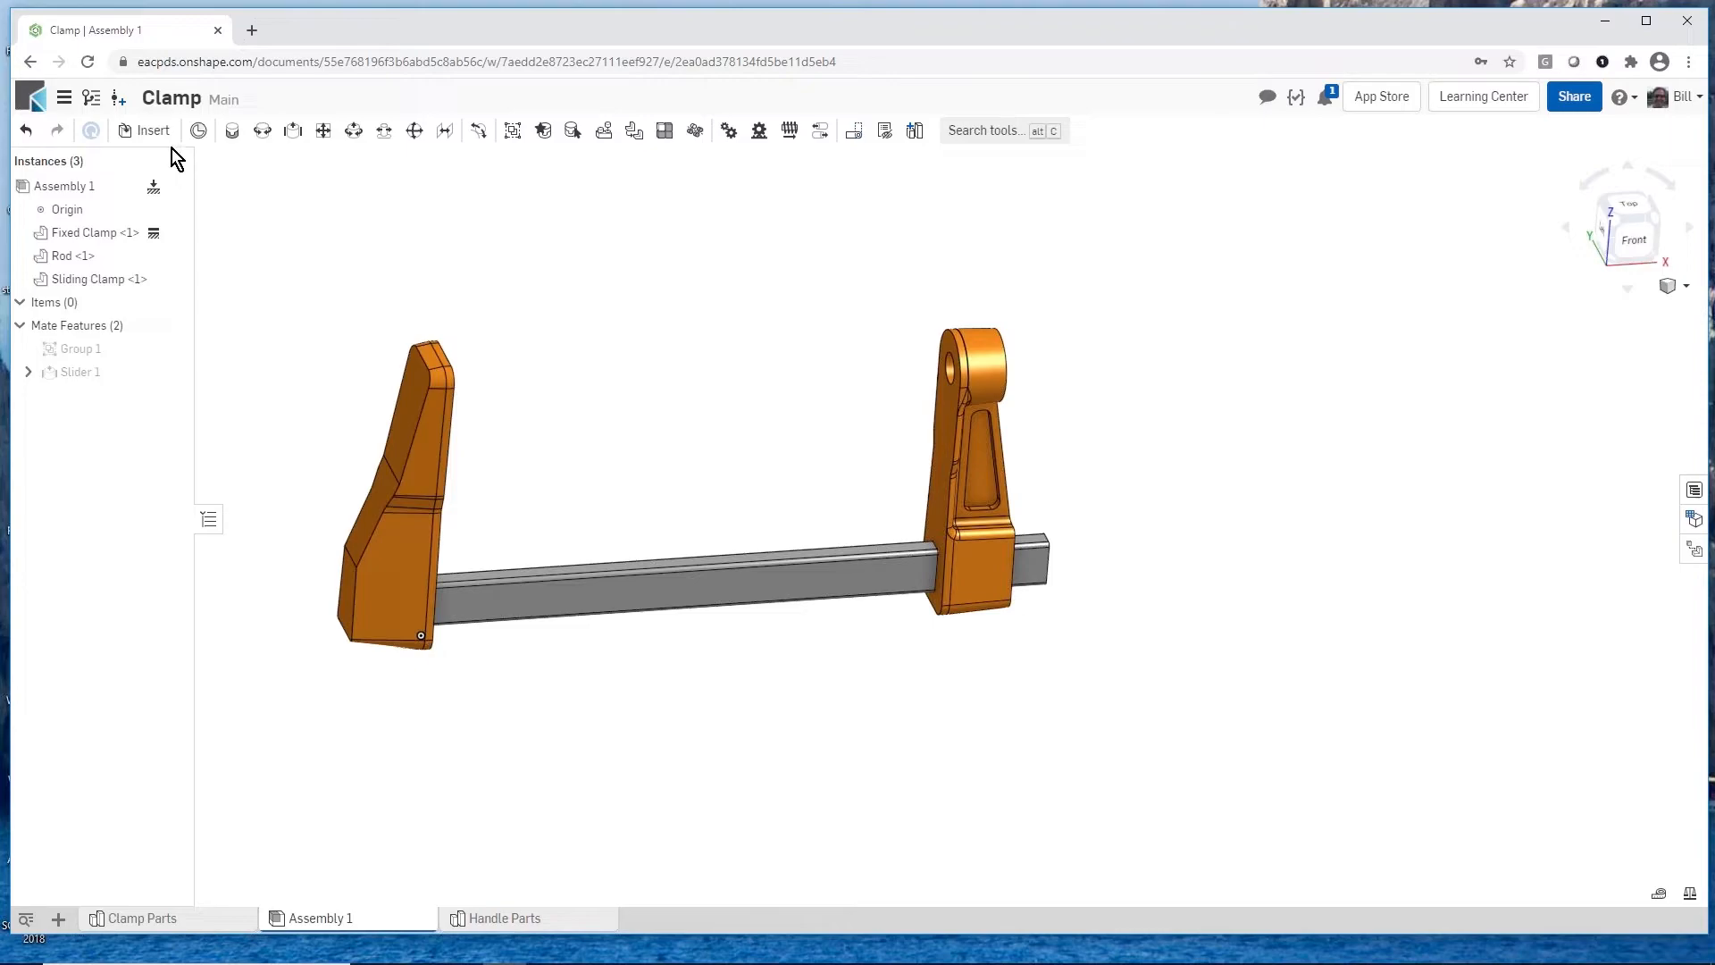
{"action": "left_click", "coordinate": [152, 133]}
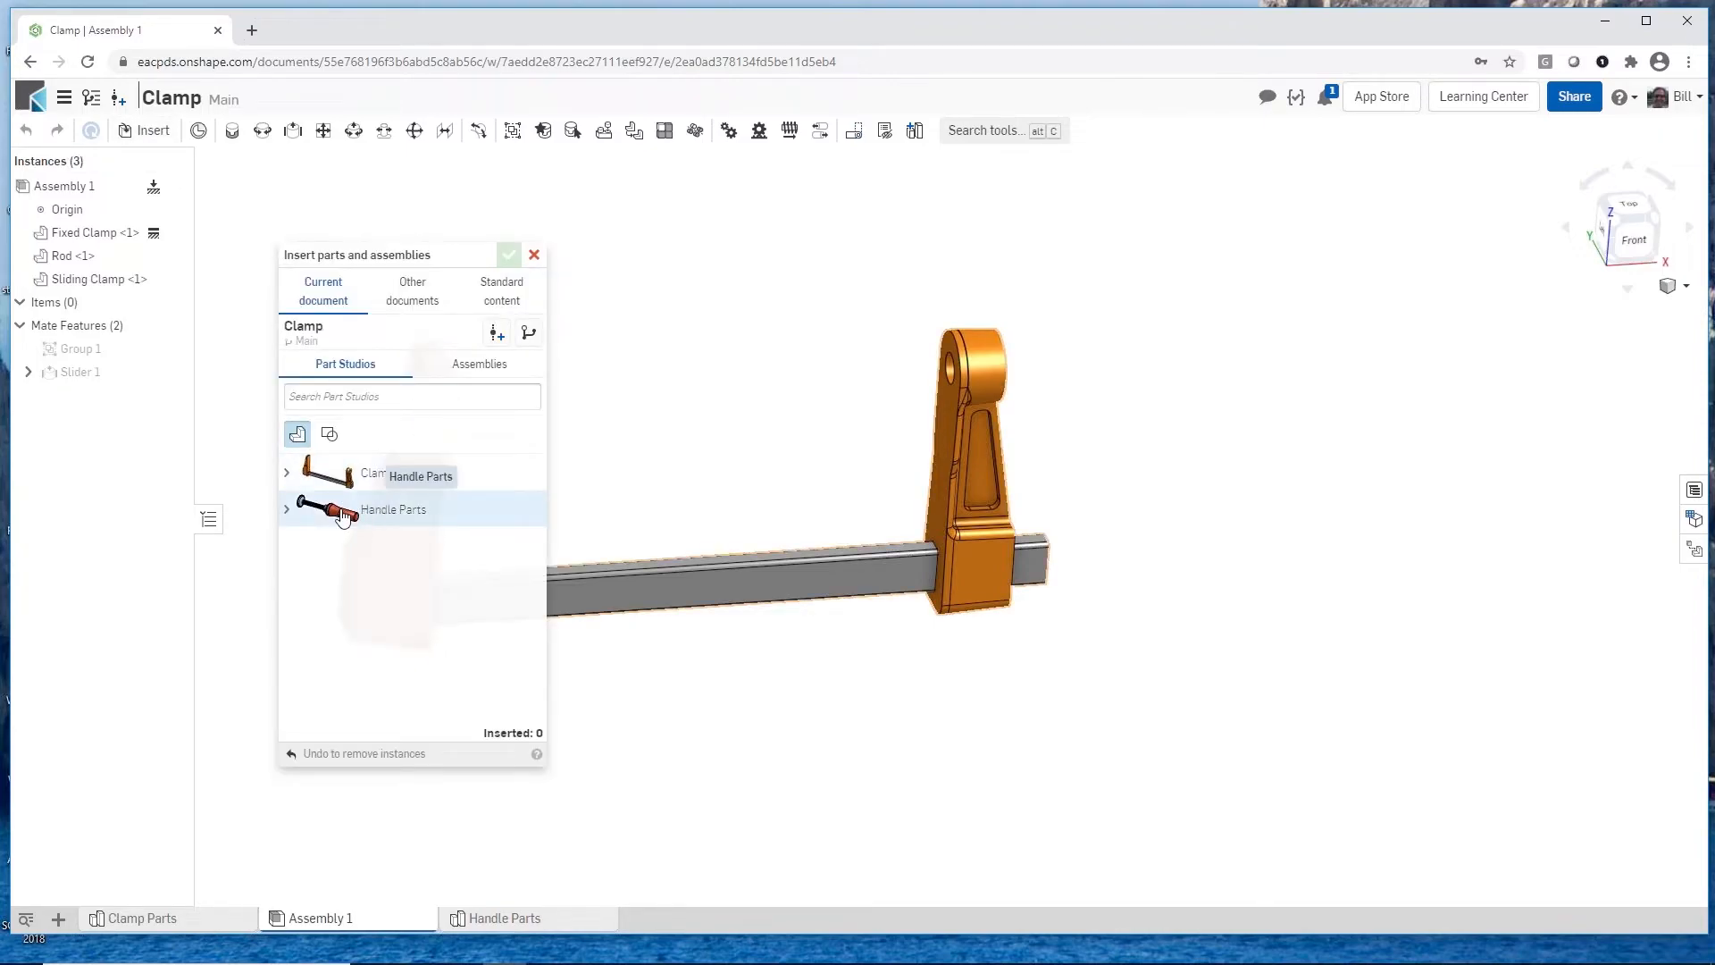
{"action": "left_click", "coordinate": [342, 516]}
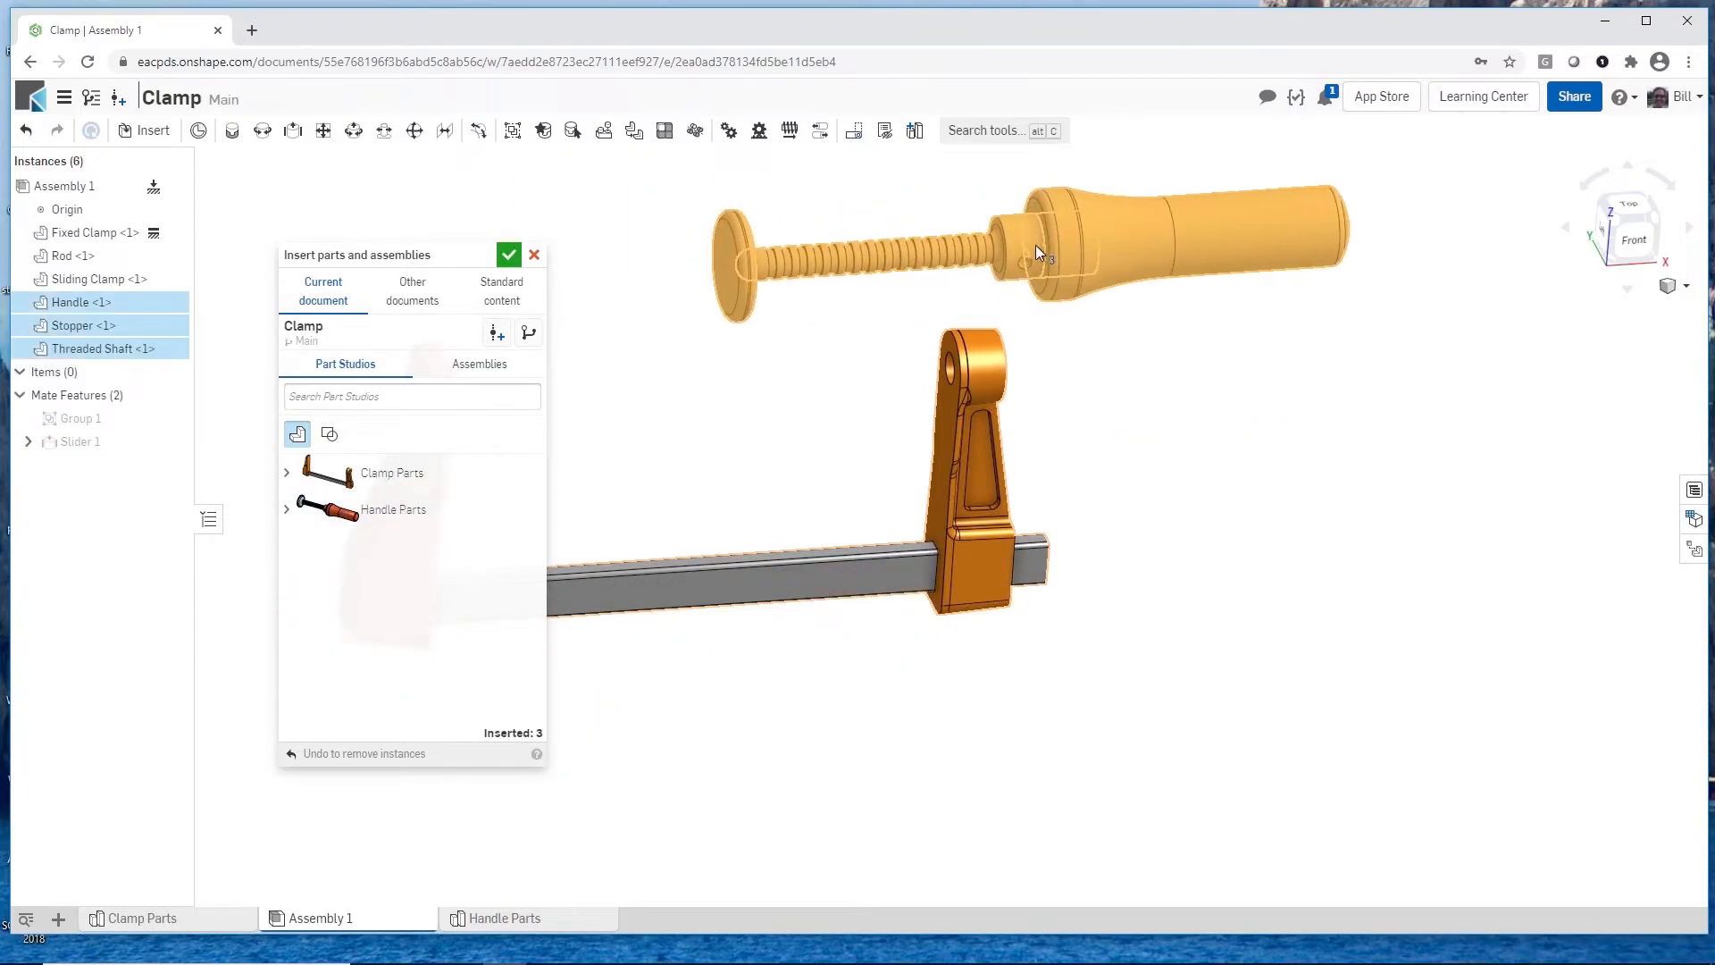
{"action": "left_click", "coordinate": [1037, 248]}
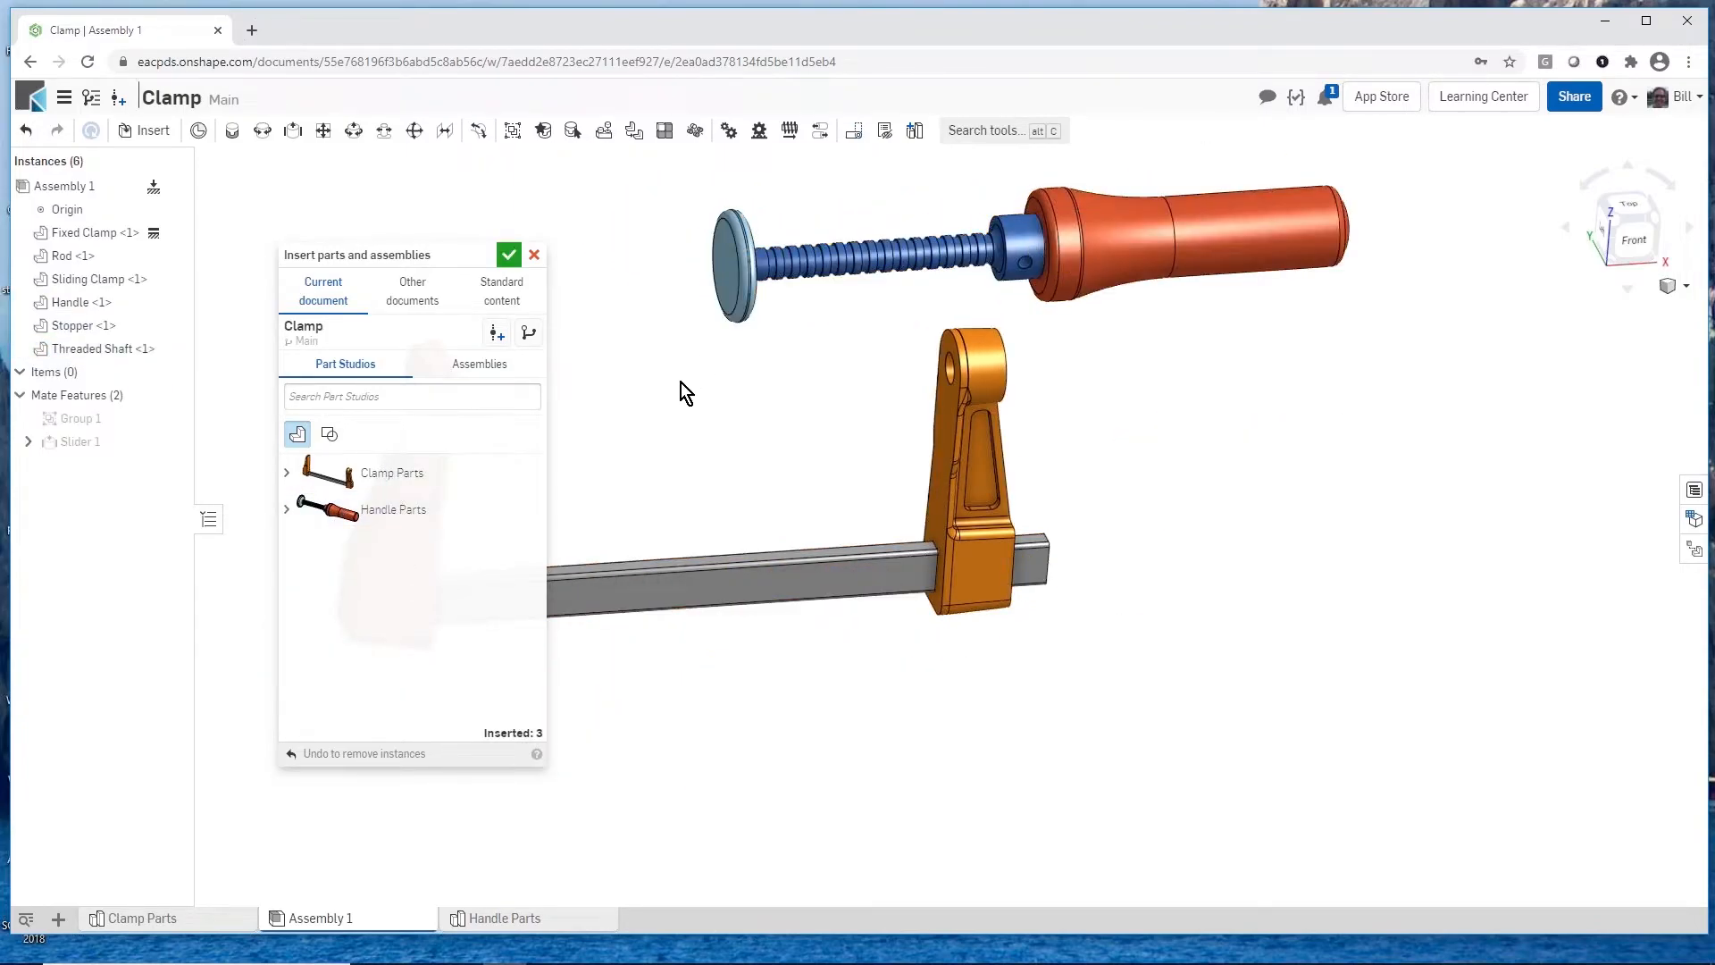
{"action": "key", "text": "shift+1"}
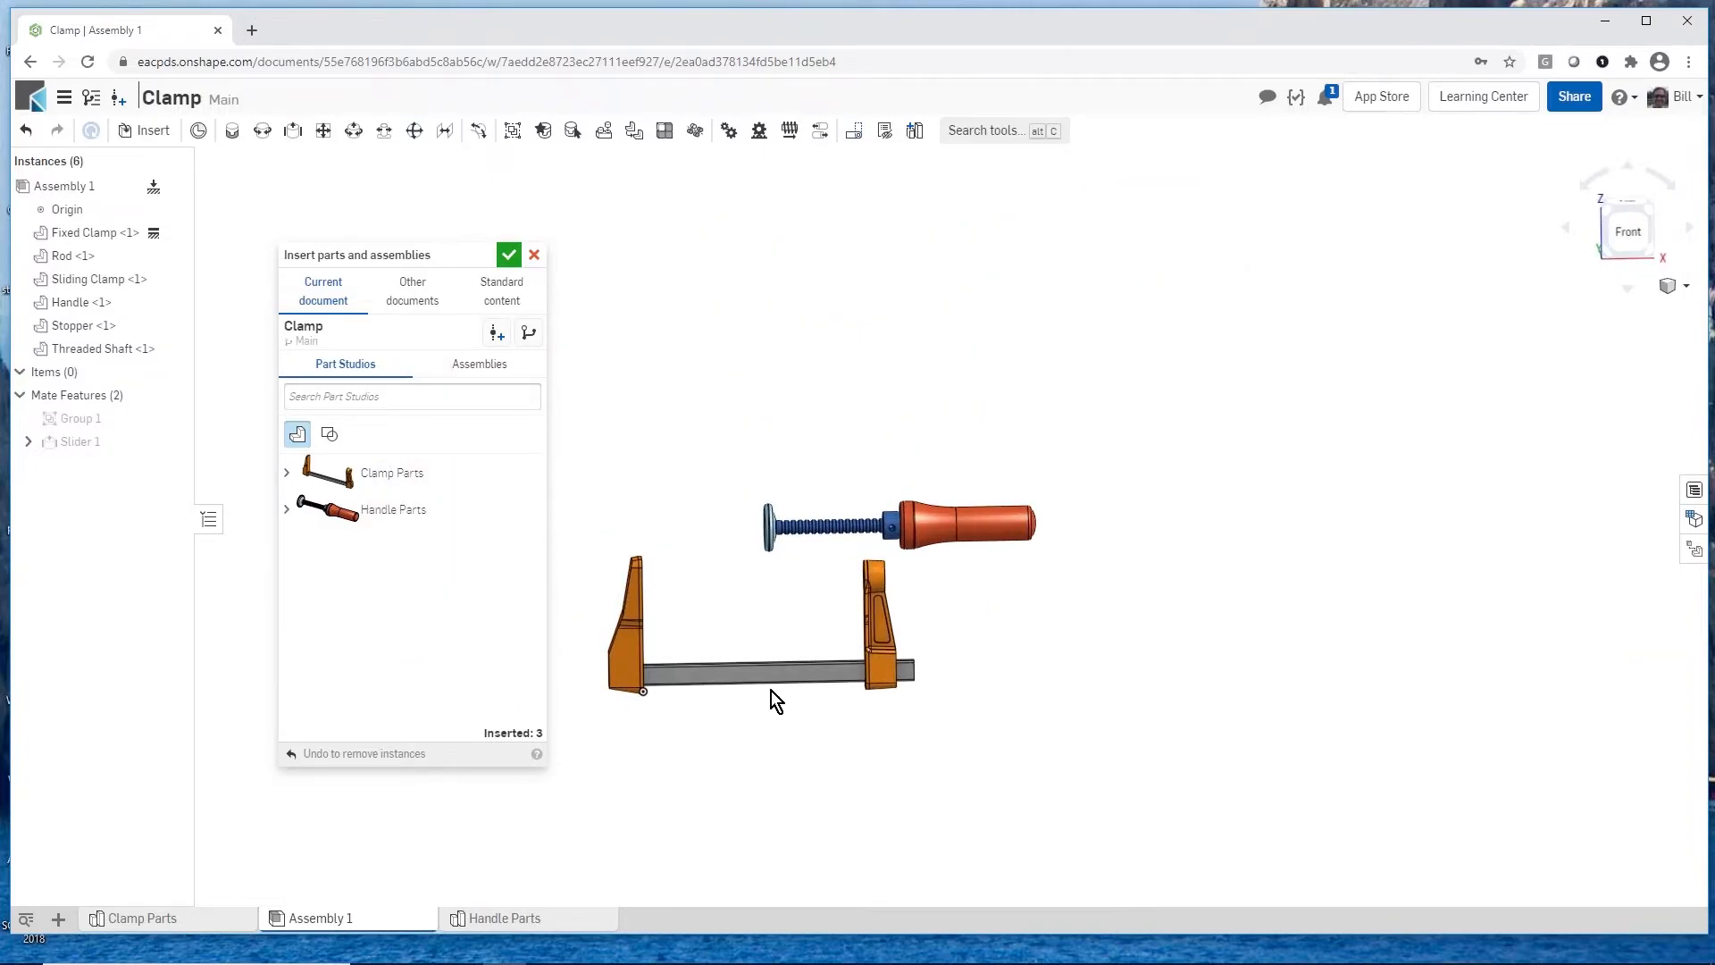
{"action": "left_click", "coordinate": [506, 255]}
Step: Group the Handle, Stopper and Threaded Shaft instances and move them together slightly up toward the fixed clamp side
{"action": "left_click_drag", "start_coordinate": [822, 504], "coordinate": [713, 484]}
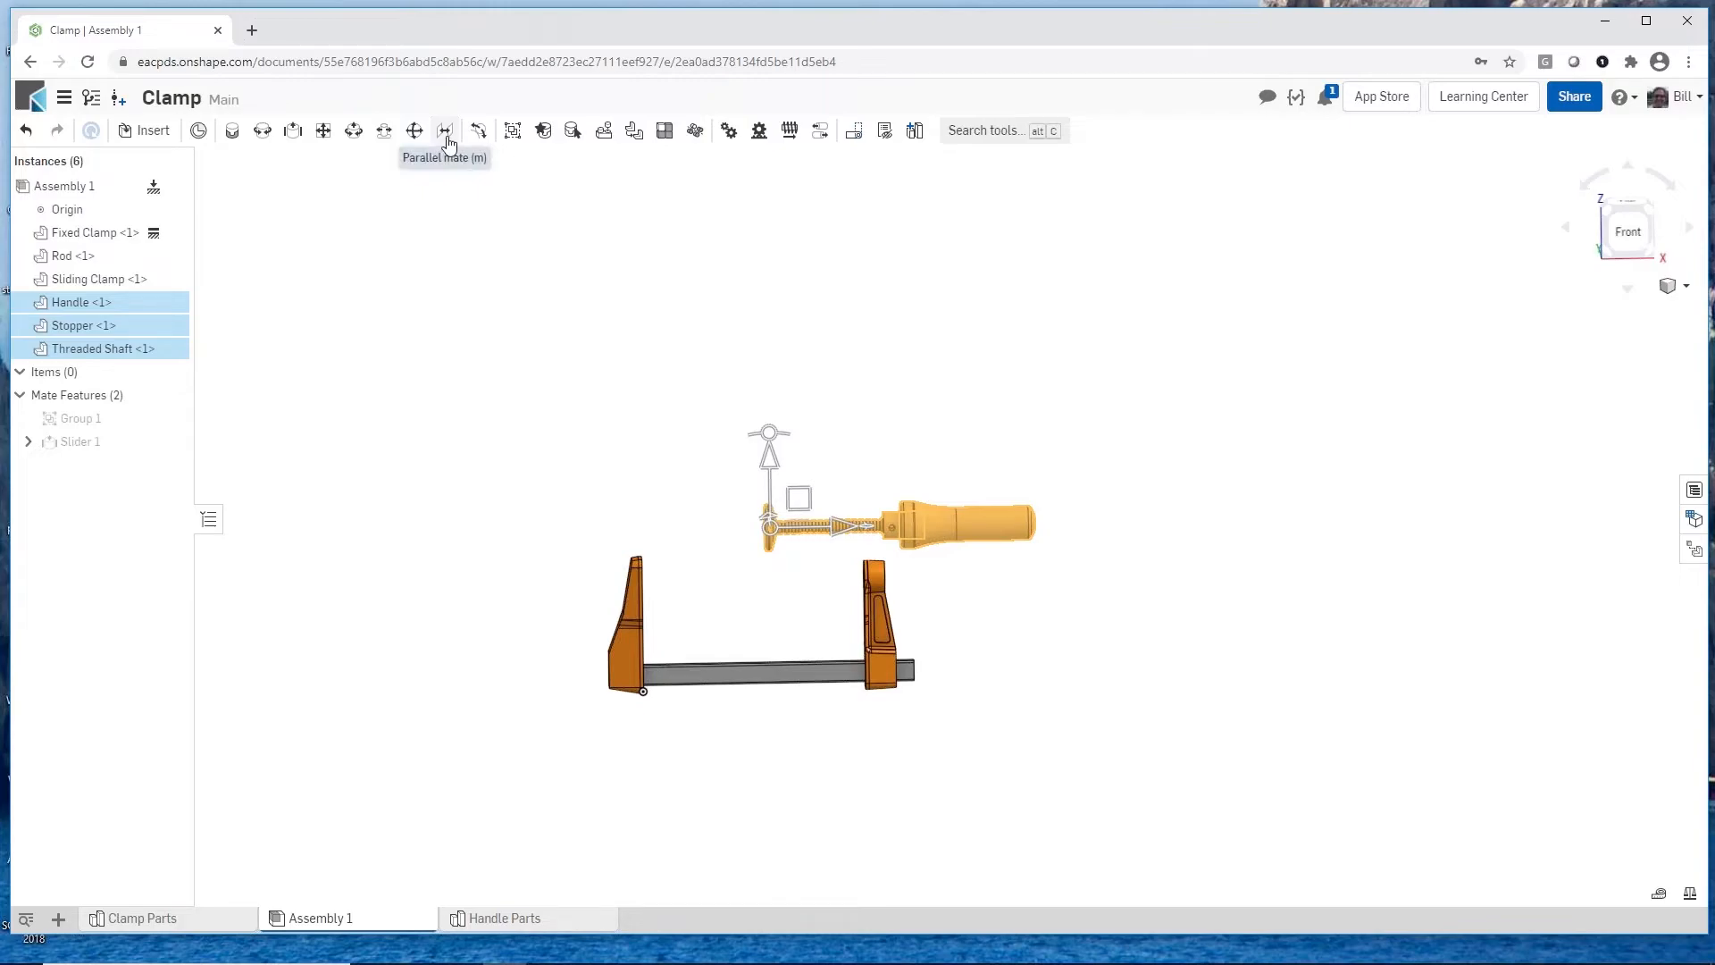
{"action": "left_click", "coordinate": [512, 131]}
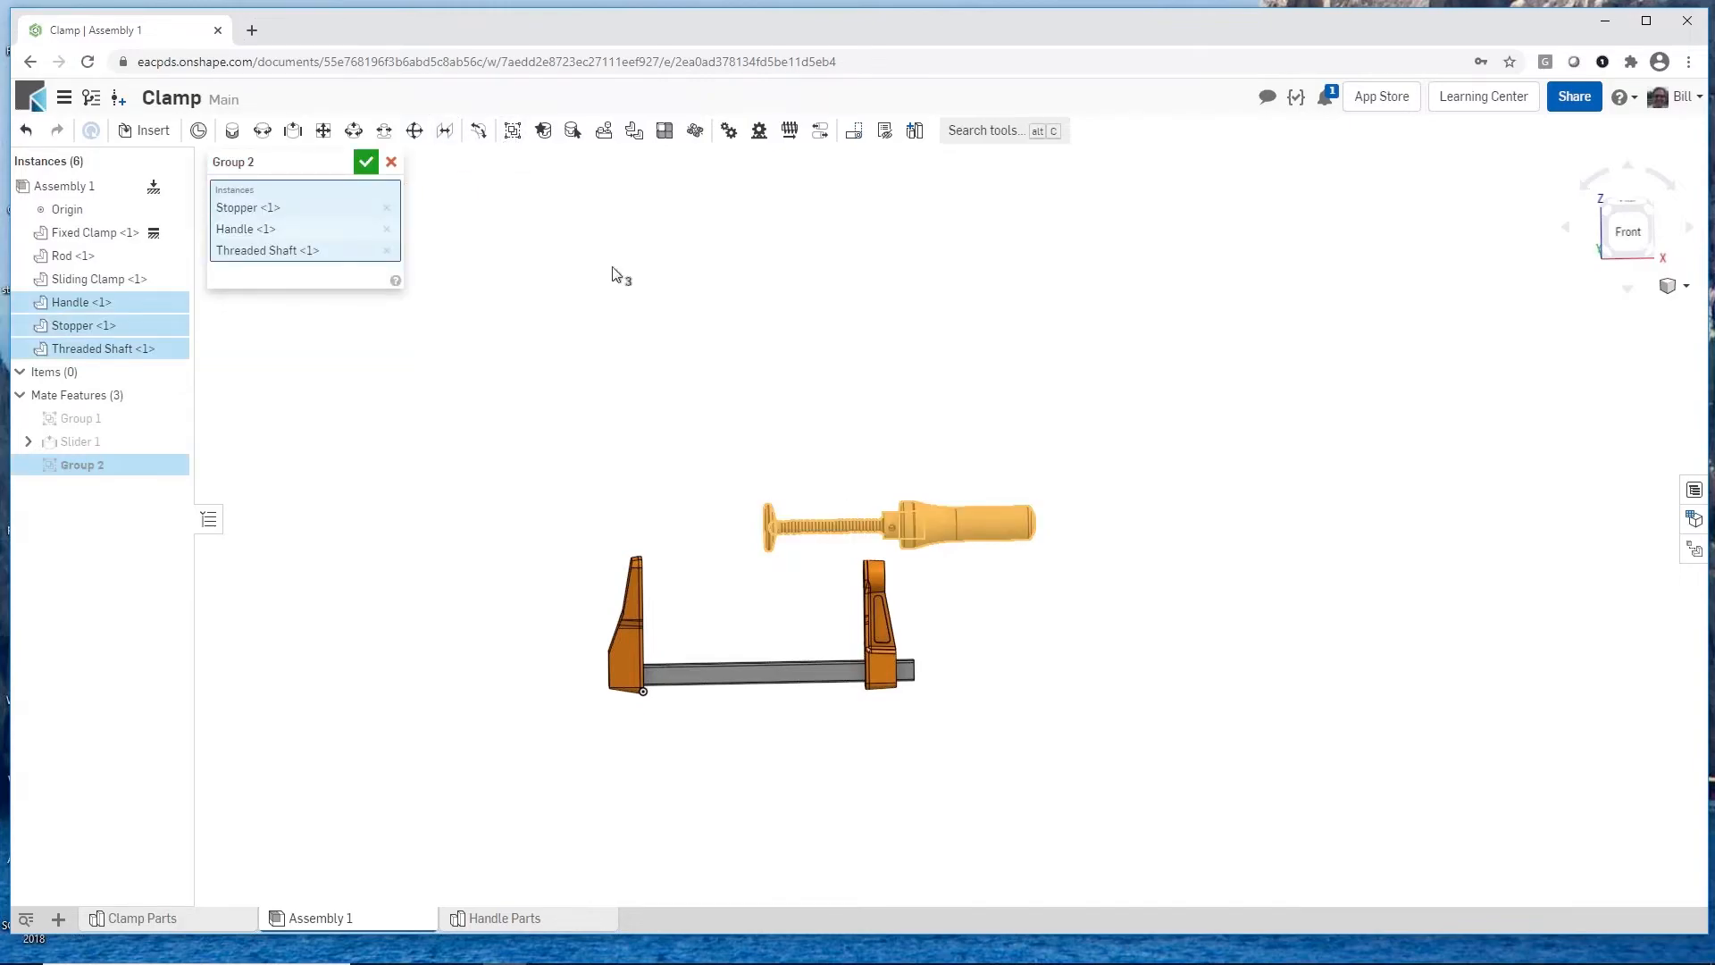
{"action": "left_click", "coordinate": [367, 161]}
{"action": "left_click_drag", "start_coordinate": [863, 518], "coordinate": [806, 485]}
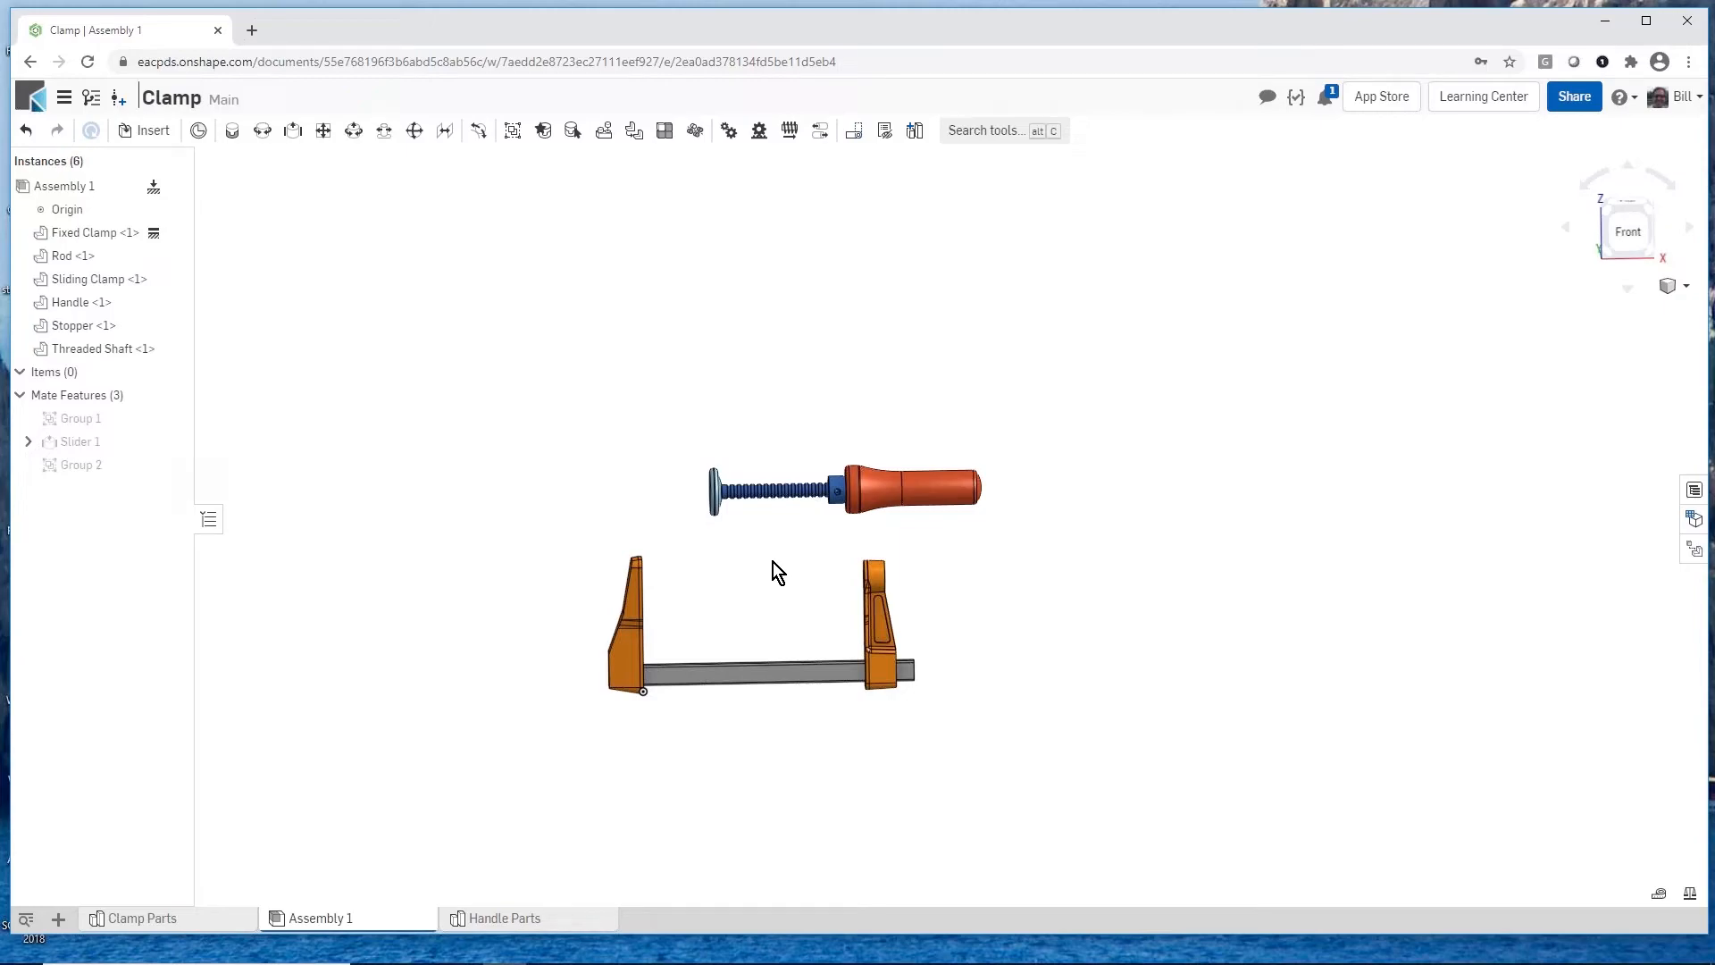
Step: Start a Slider mate joining the centre of the threaded shaft's collar face to the centre of the round hole in the sliding clamp
{"action": "right_click_drag", "start_coordinate": [762, 563], "coordinate": [913, 545]}
{"action": "scroll", "coordinate": [912, 550], "scroll_direction": "up", "scroll_amount": 5}
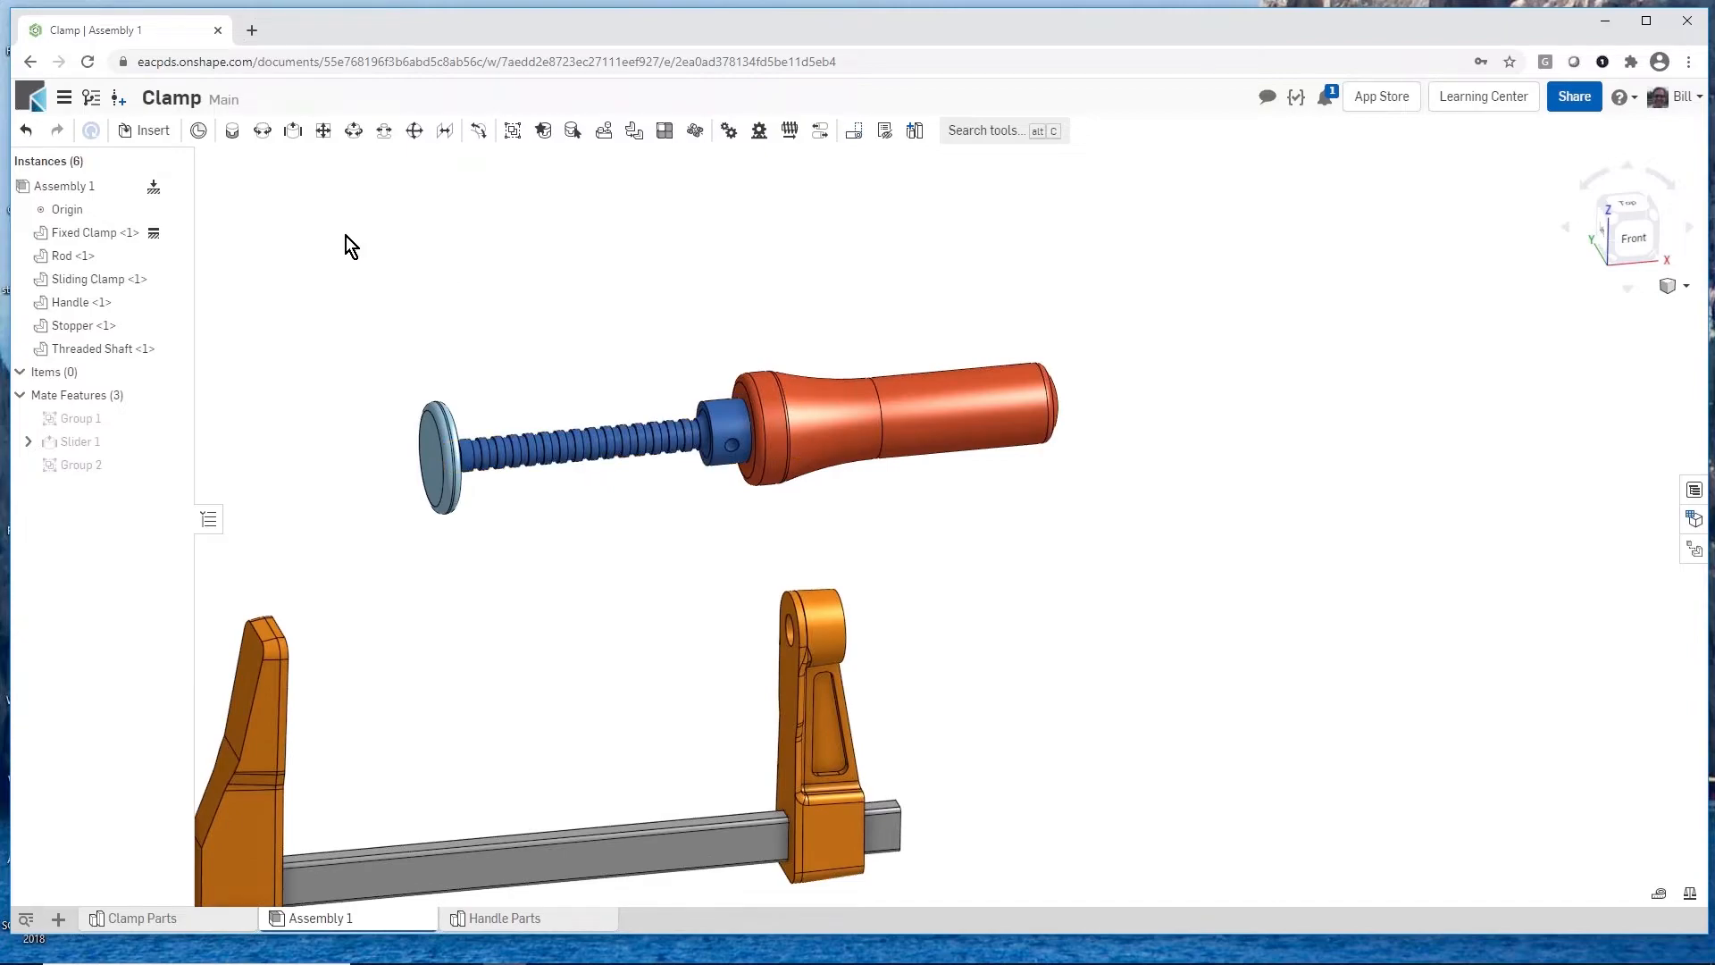
{"action": "left_click", "coordinate": [292, 133]}
{"action": "scroll", "coordinate": [577, 323], "scroll_direction": "up", "scroll_amount": 3}
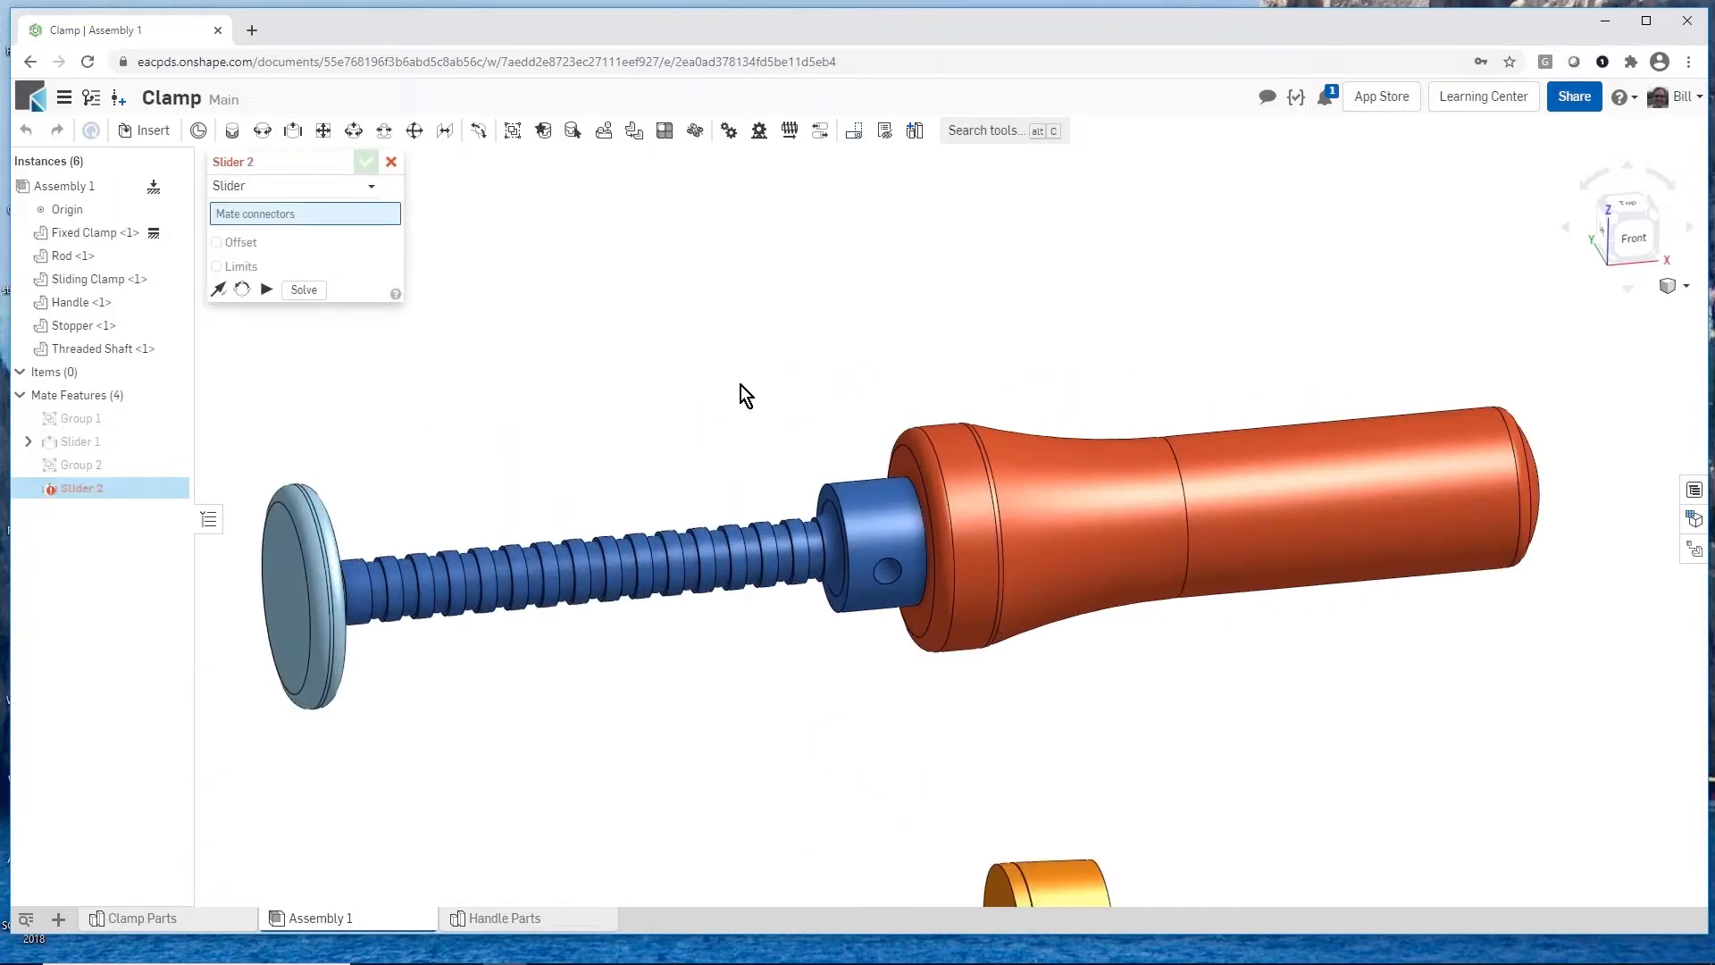
{"action": "left_click", "coordinate": [834, 489]}
{"action": "scroll", "coordinate": [758, 433], "scroll_direction": "down", "scroll_amount": 5}
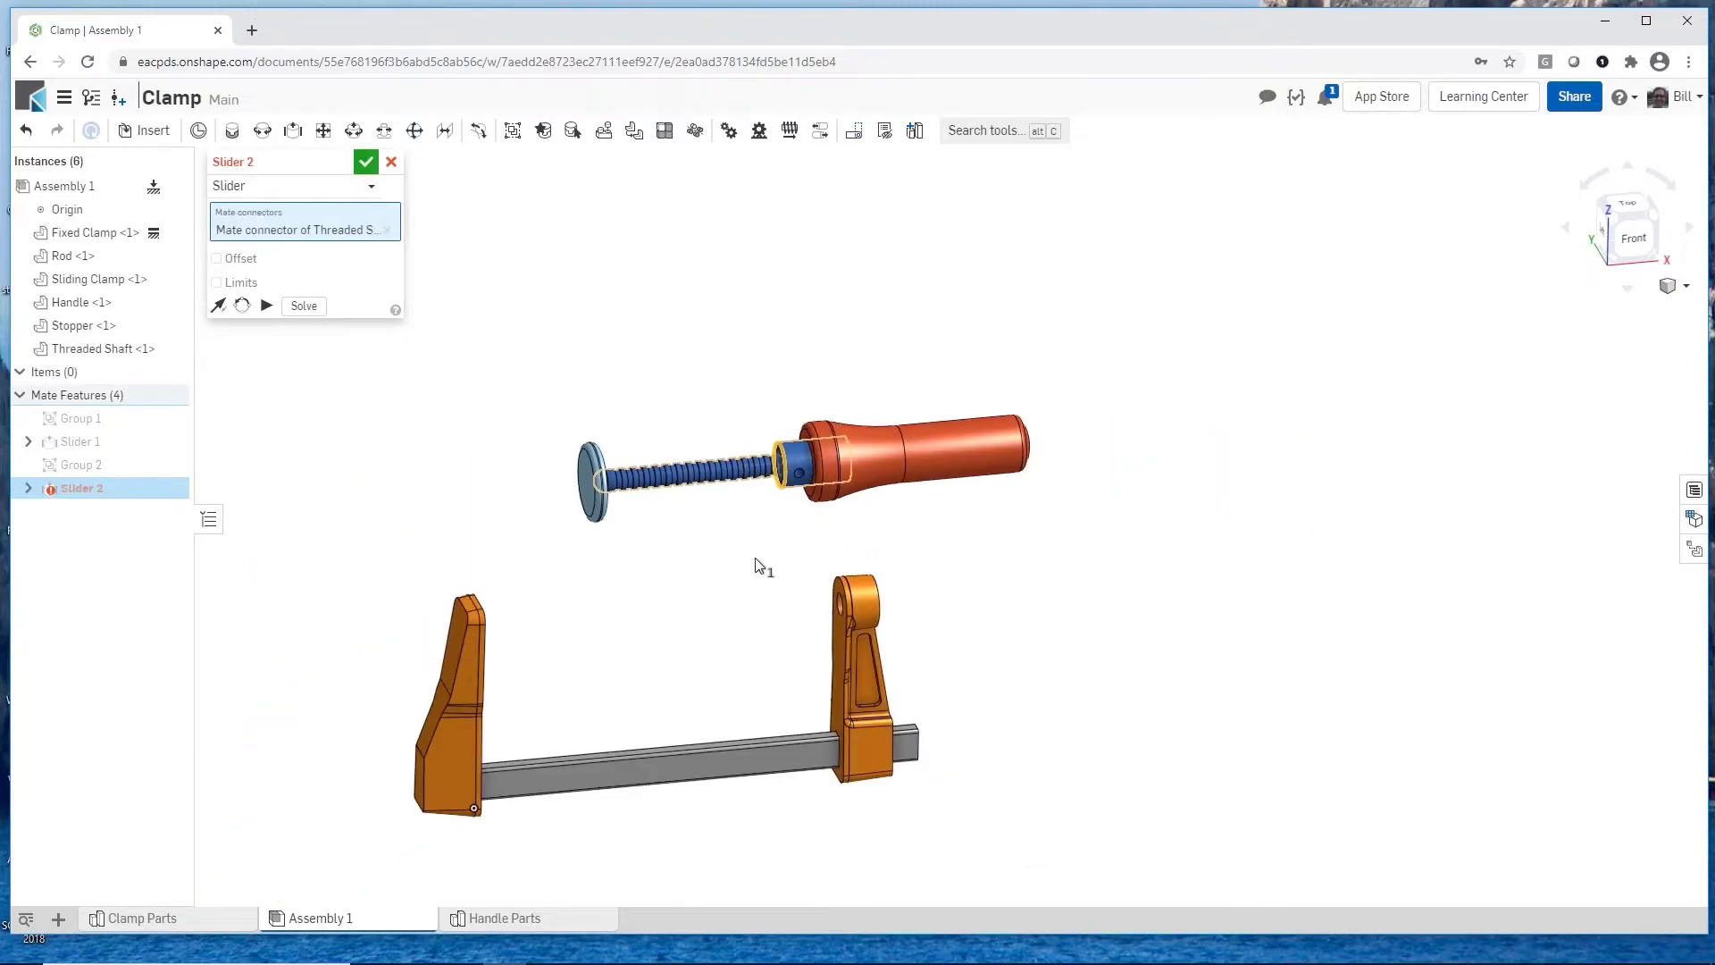
{"action": "right_click_drag", "start_coordinate": [714, 560], "coordinate": [698, 571]}
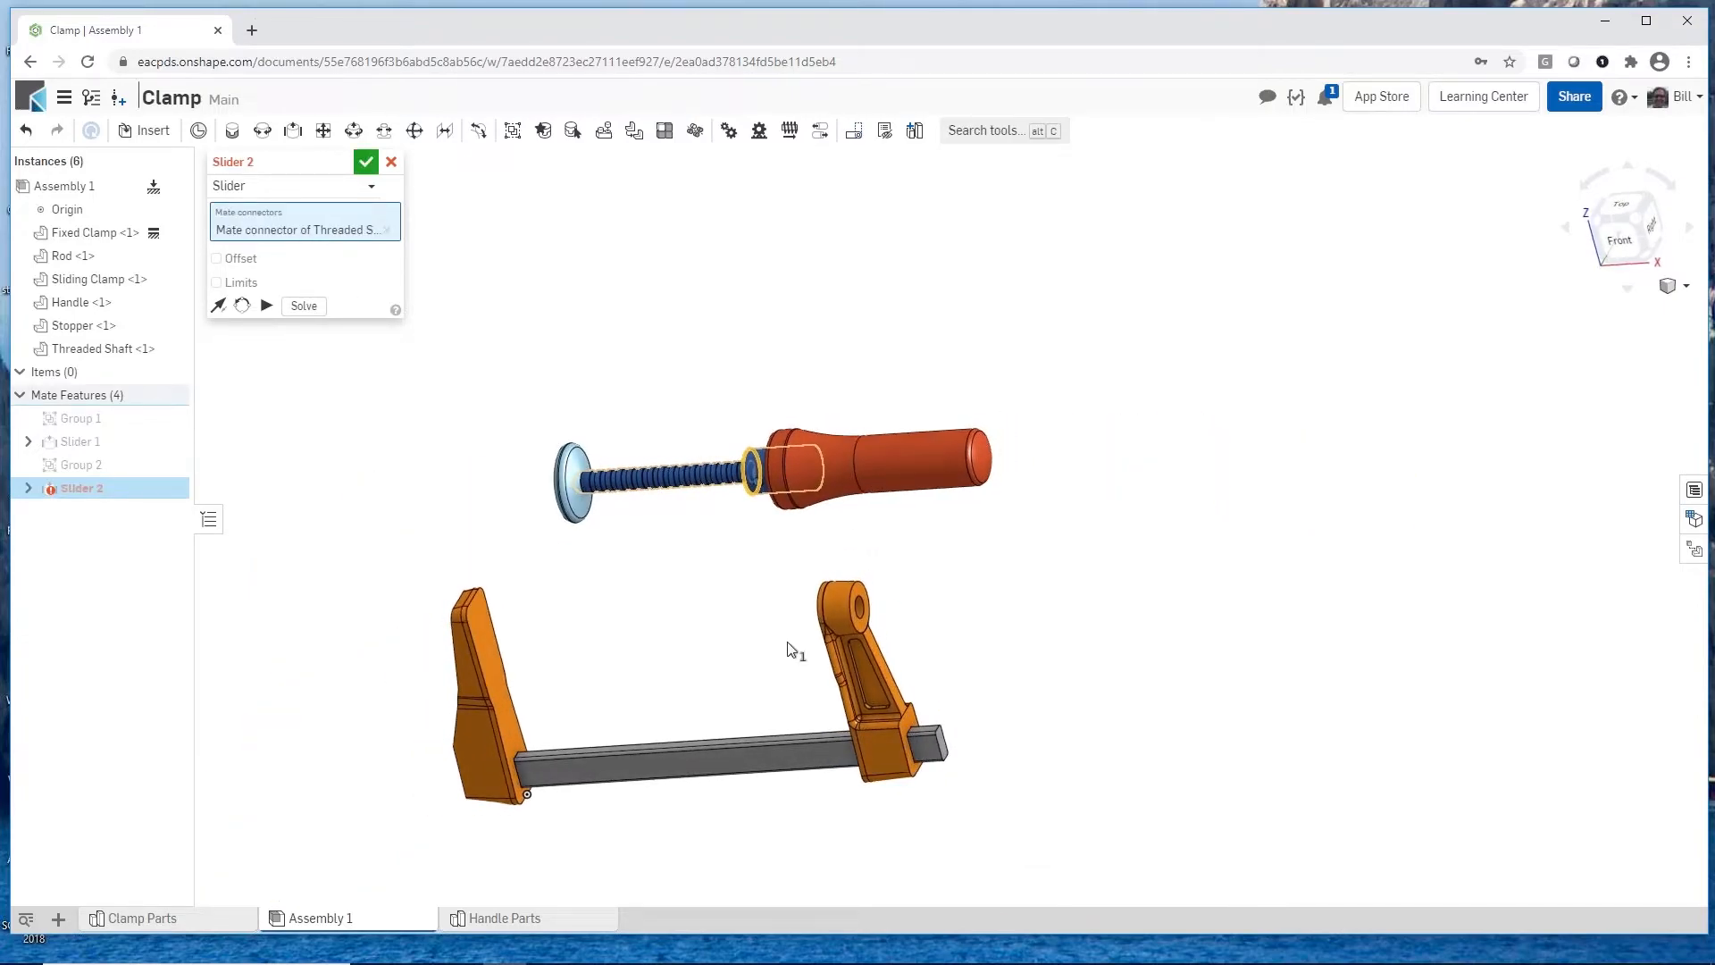
{"action": "scroll", "coordinate": [873, 636], "scroll_direction": "up", "scroll_amount": 2}
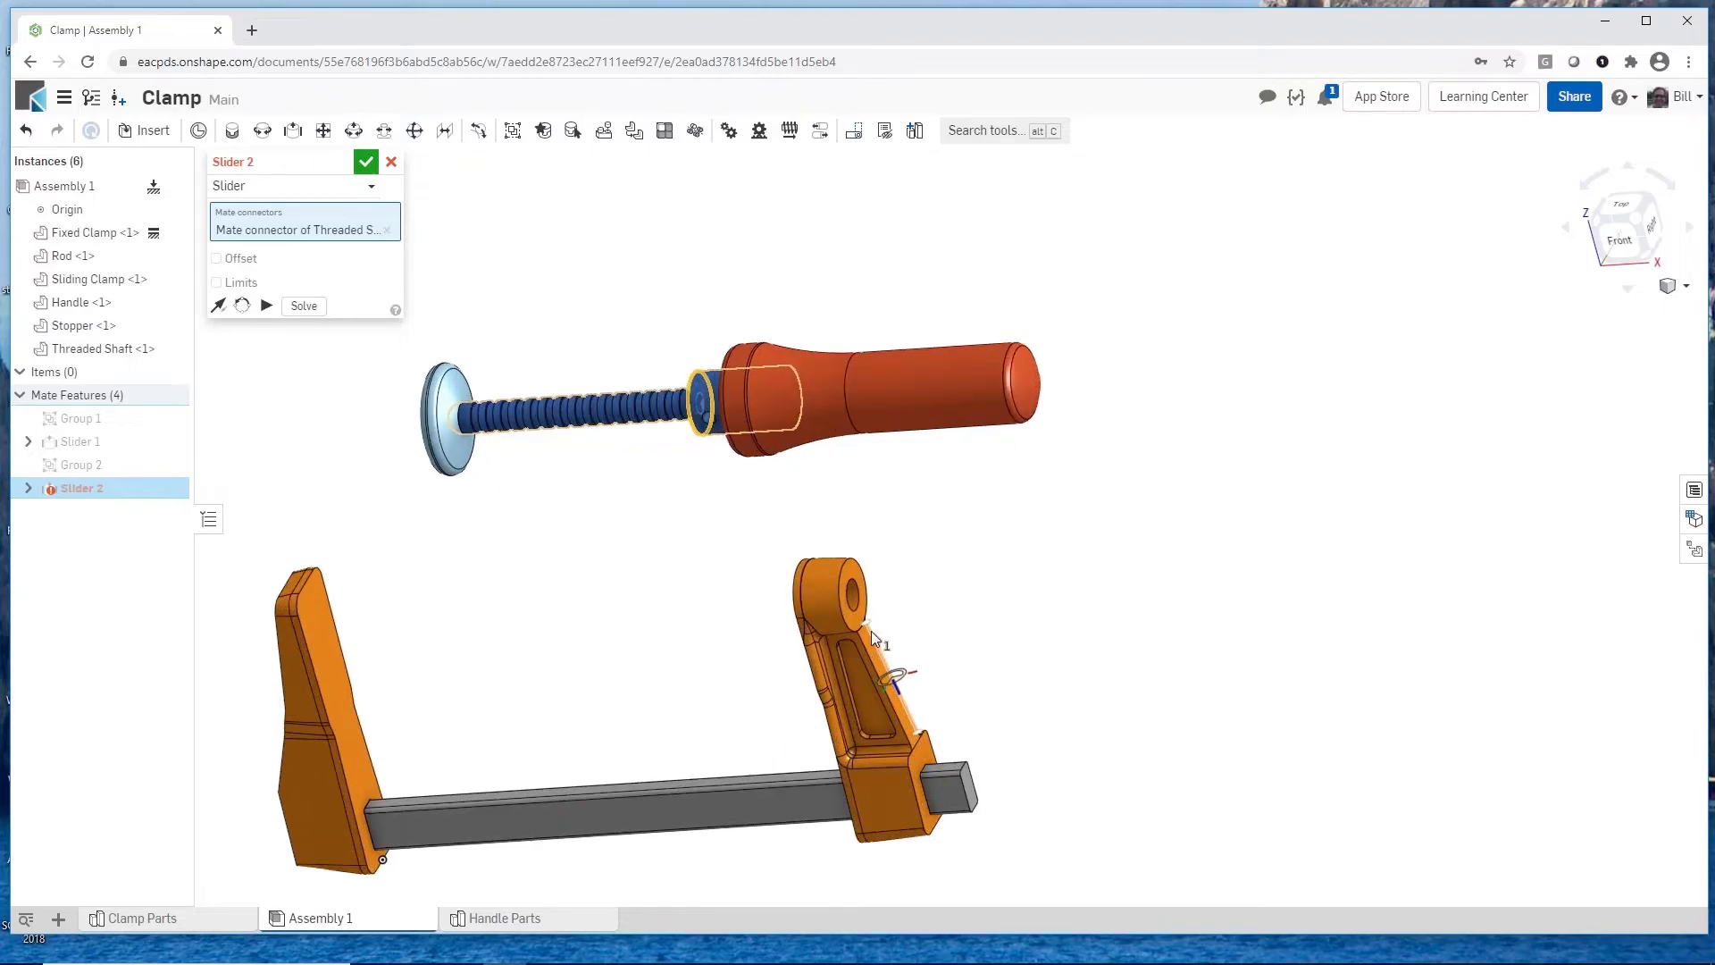
{"action": "scroll", "coordinate": [870, 630], "scroll_direction": "up", "scroll_amount": 2}
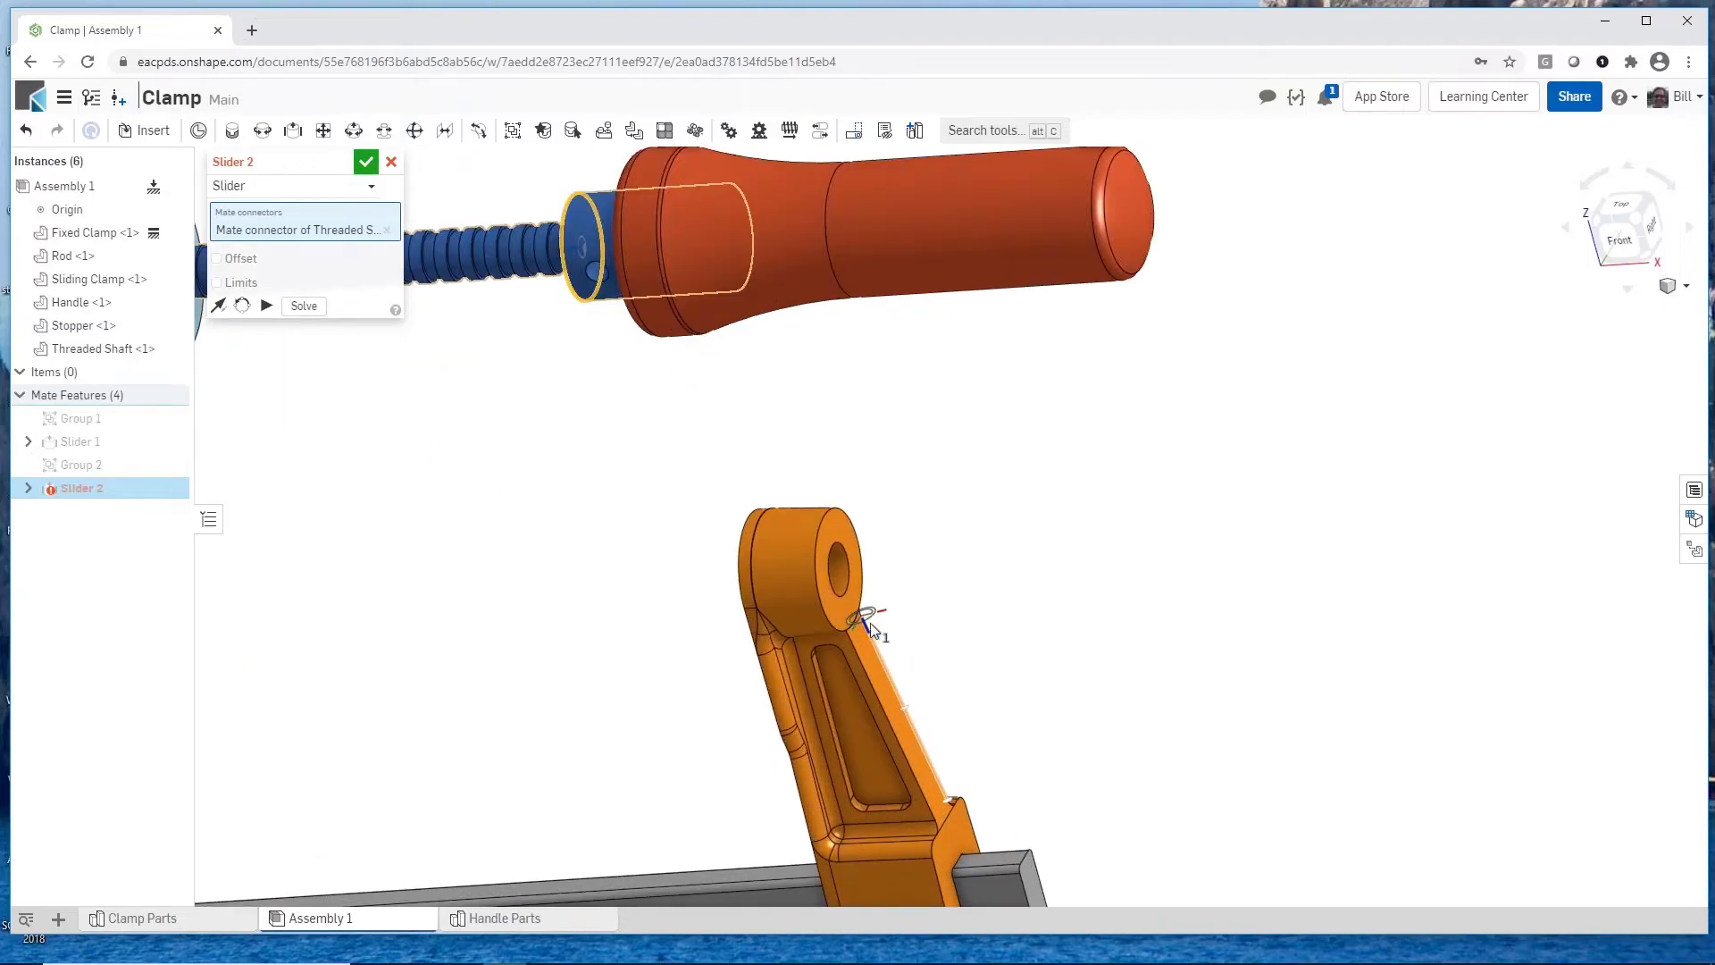
{"action": "left_click", "coordinate": [830, 564]}
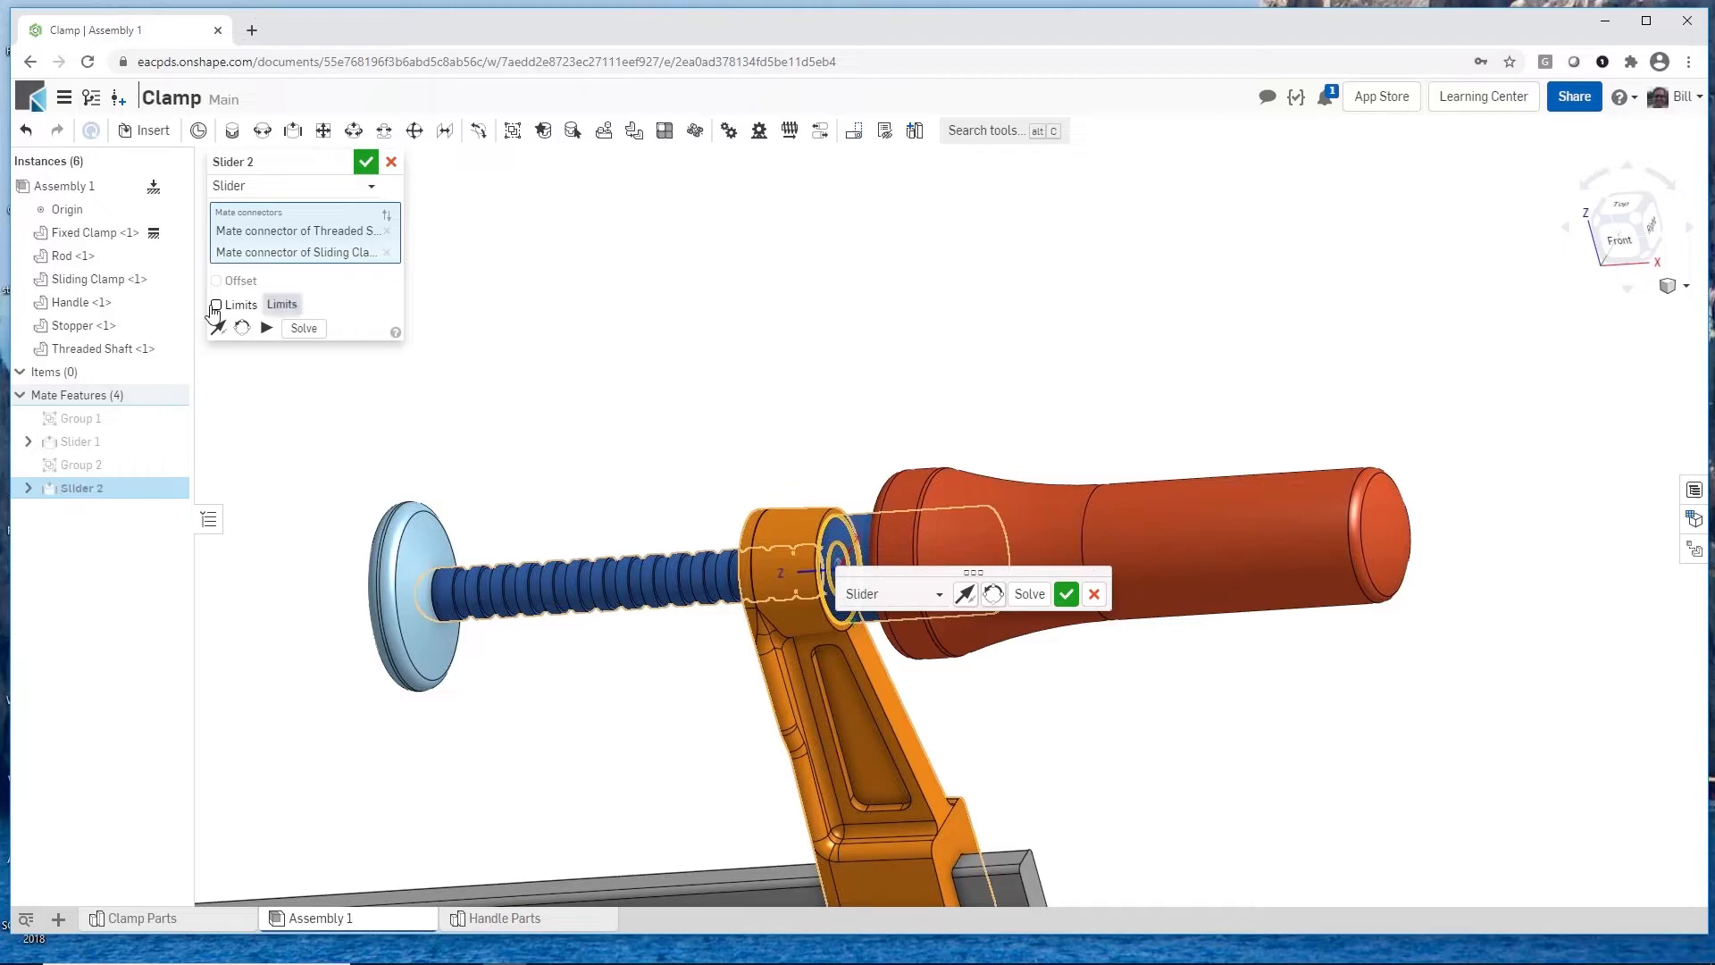
Step: Enable limits on the shaft's Slider mate with a minimum of -3 and a maximum of 0, and accept the mate
{"action": "left_click", "coordinate": [216, 305]}
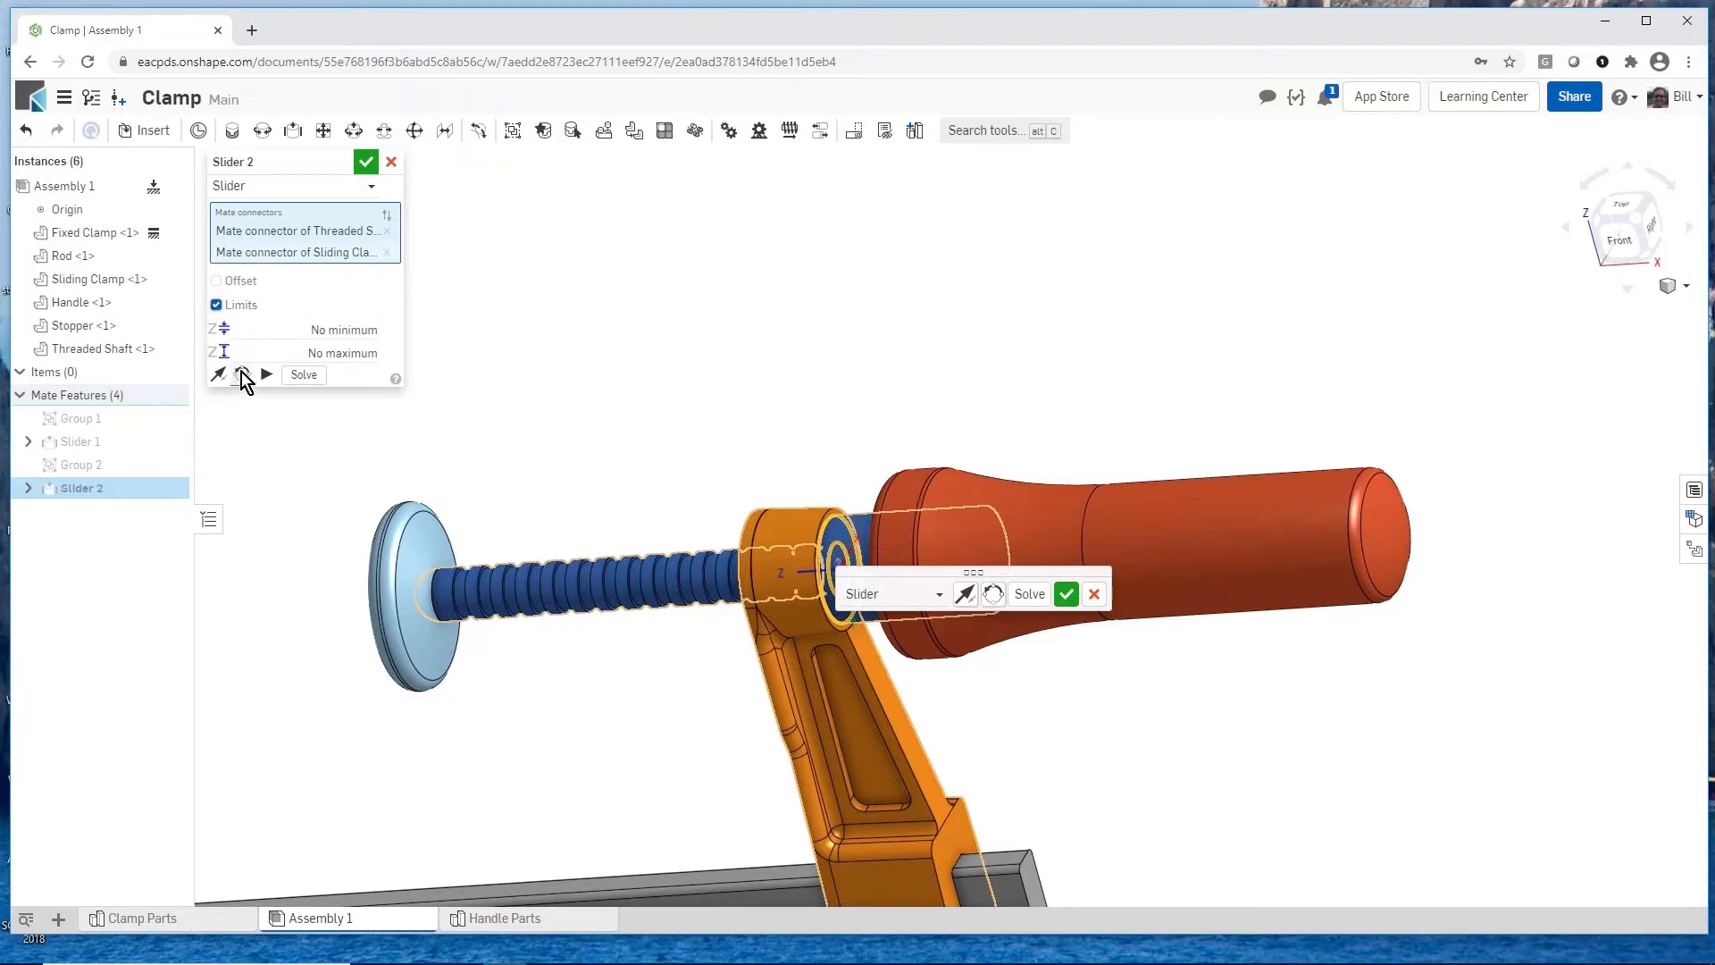
{"action": "left_click", "coordinate": [318, 332]}
{"action": "key", "text": "BackSpace"}
{"action": "type", "text": "-3"}
{"action": "left_click", "coordinate": [326, 351]}
{"action": "type", "text": "0"}
{"action": "key", "text": "Return"}
{"action": "left_click", "coordinate": [361, 164]}
Step: Pull the handle outward through the sliding clamp's hole and slide the sliding clamp along the rod toward the fixed clamp
{"action": "left_click_drag", "start_coordinate": [956, 511], "coordinate": [1037, 549]}
{"action": "left_click_drag", "start_coordinate": [861, 727], "coordinate": [340, 734]}
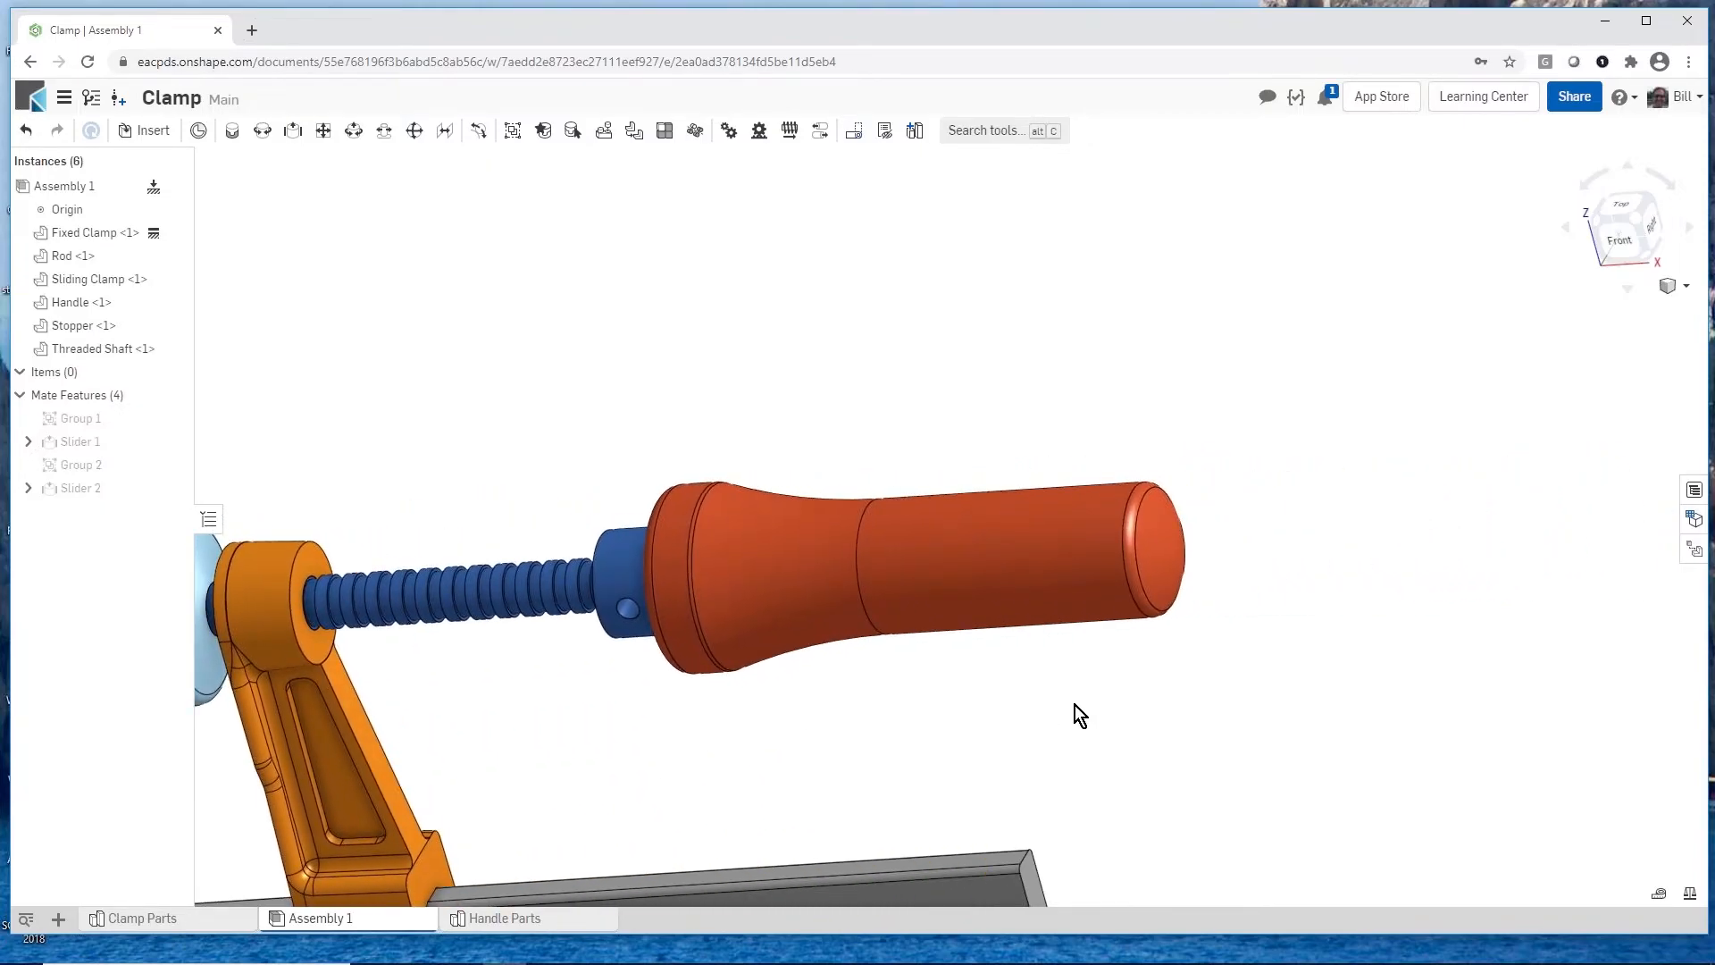
{"action": "scroll", "coordinate": [1107, 697], "scroll_direction": "down", "scroll_amount": 5}
{"action": "key", "text": "shift+1"}
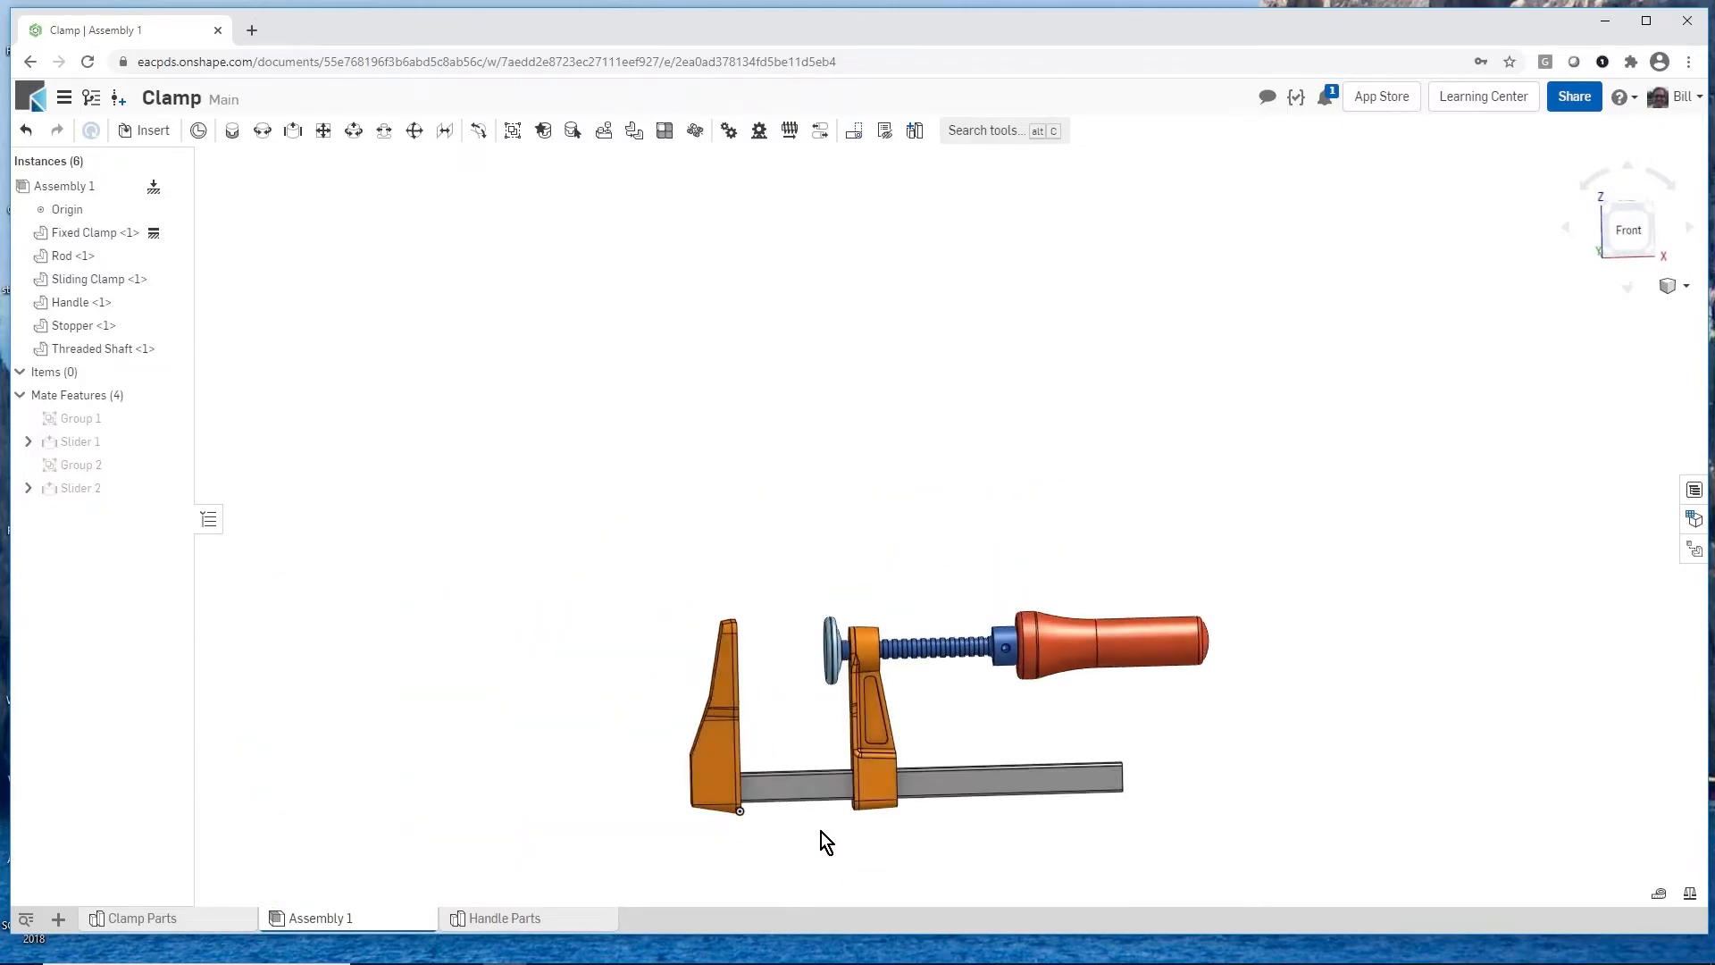
Step: Open the document's version history and review the individual changes recorded under the Main workspace
{"action": "scroll", "coordinate": [897, 870], "scroll_direction": "up", "scroll_amount": 3}
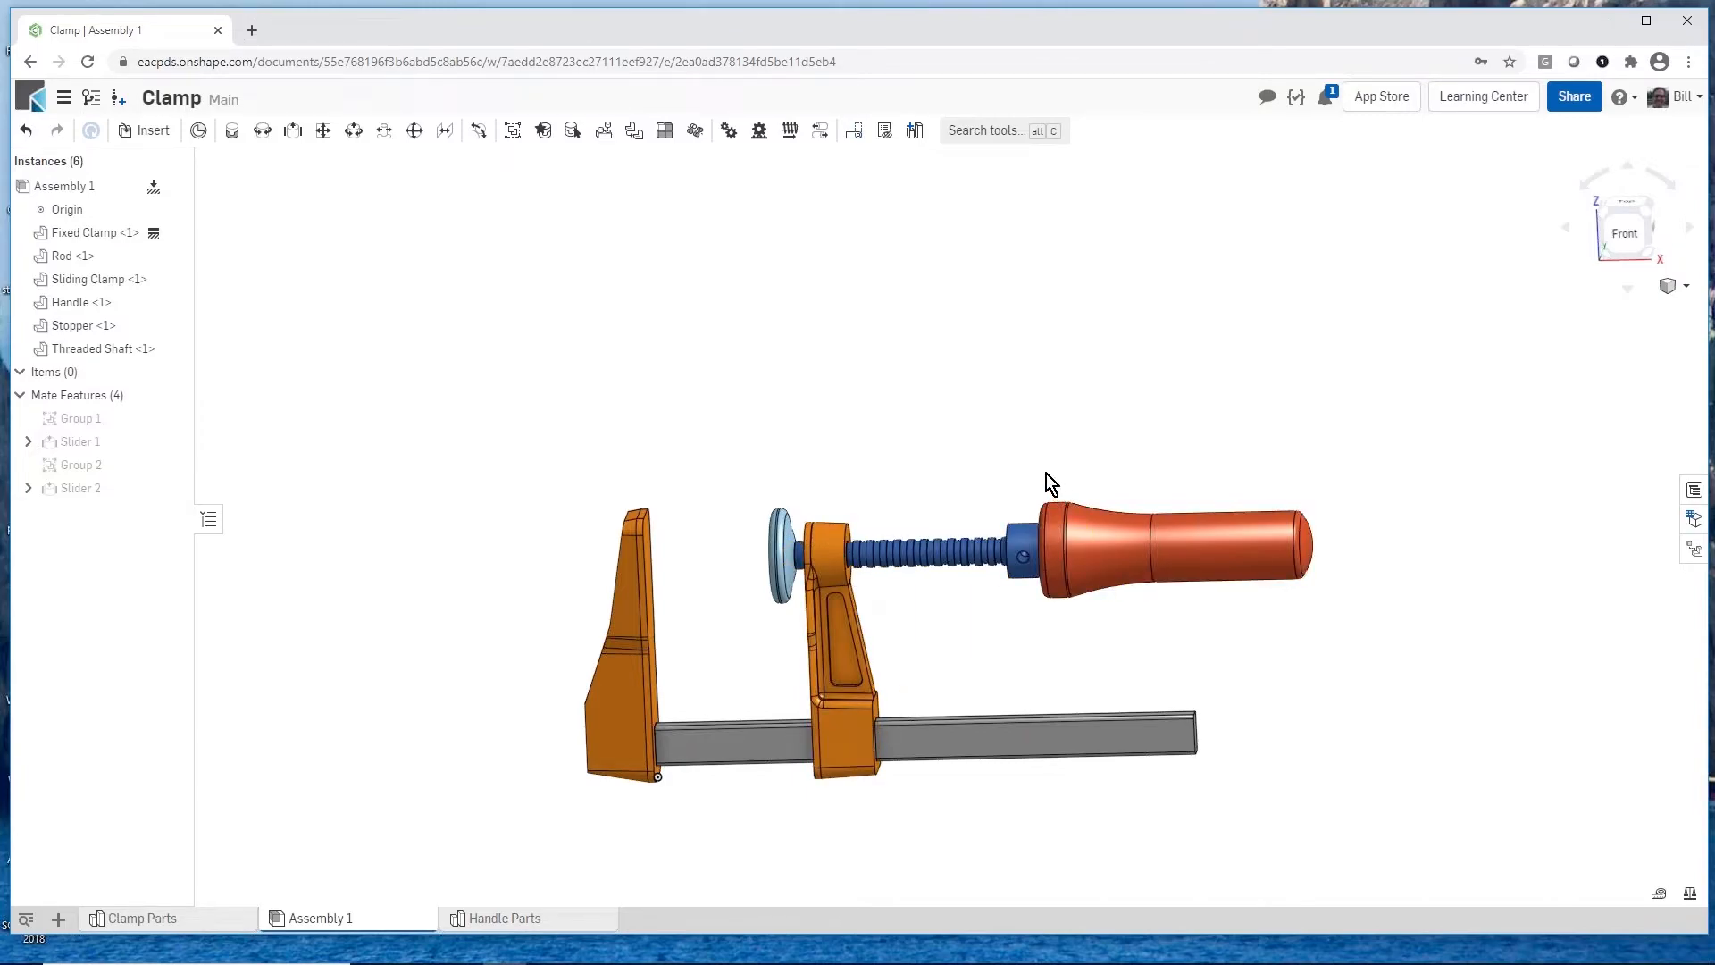
{"action": "right_click", "coordinate": [63, 481]}
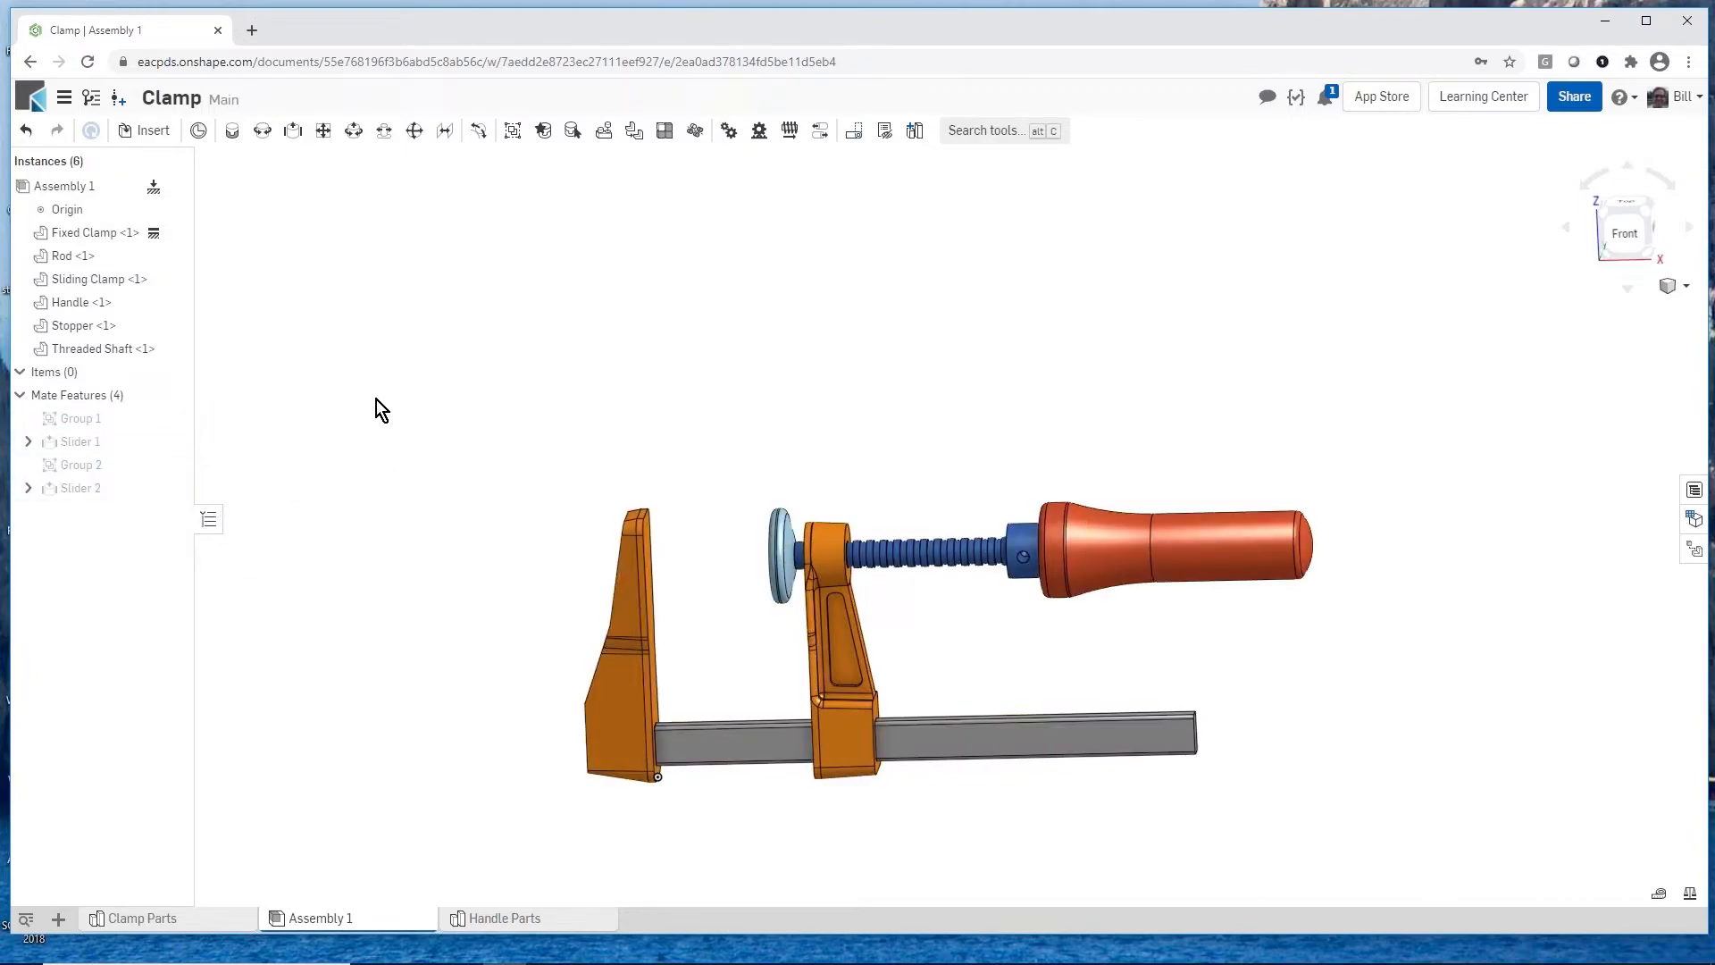
{"action": "left_click", "coordinate": [90, 103]}
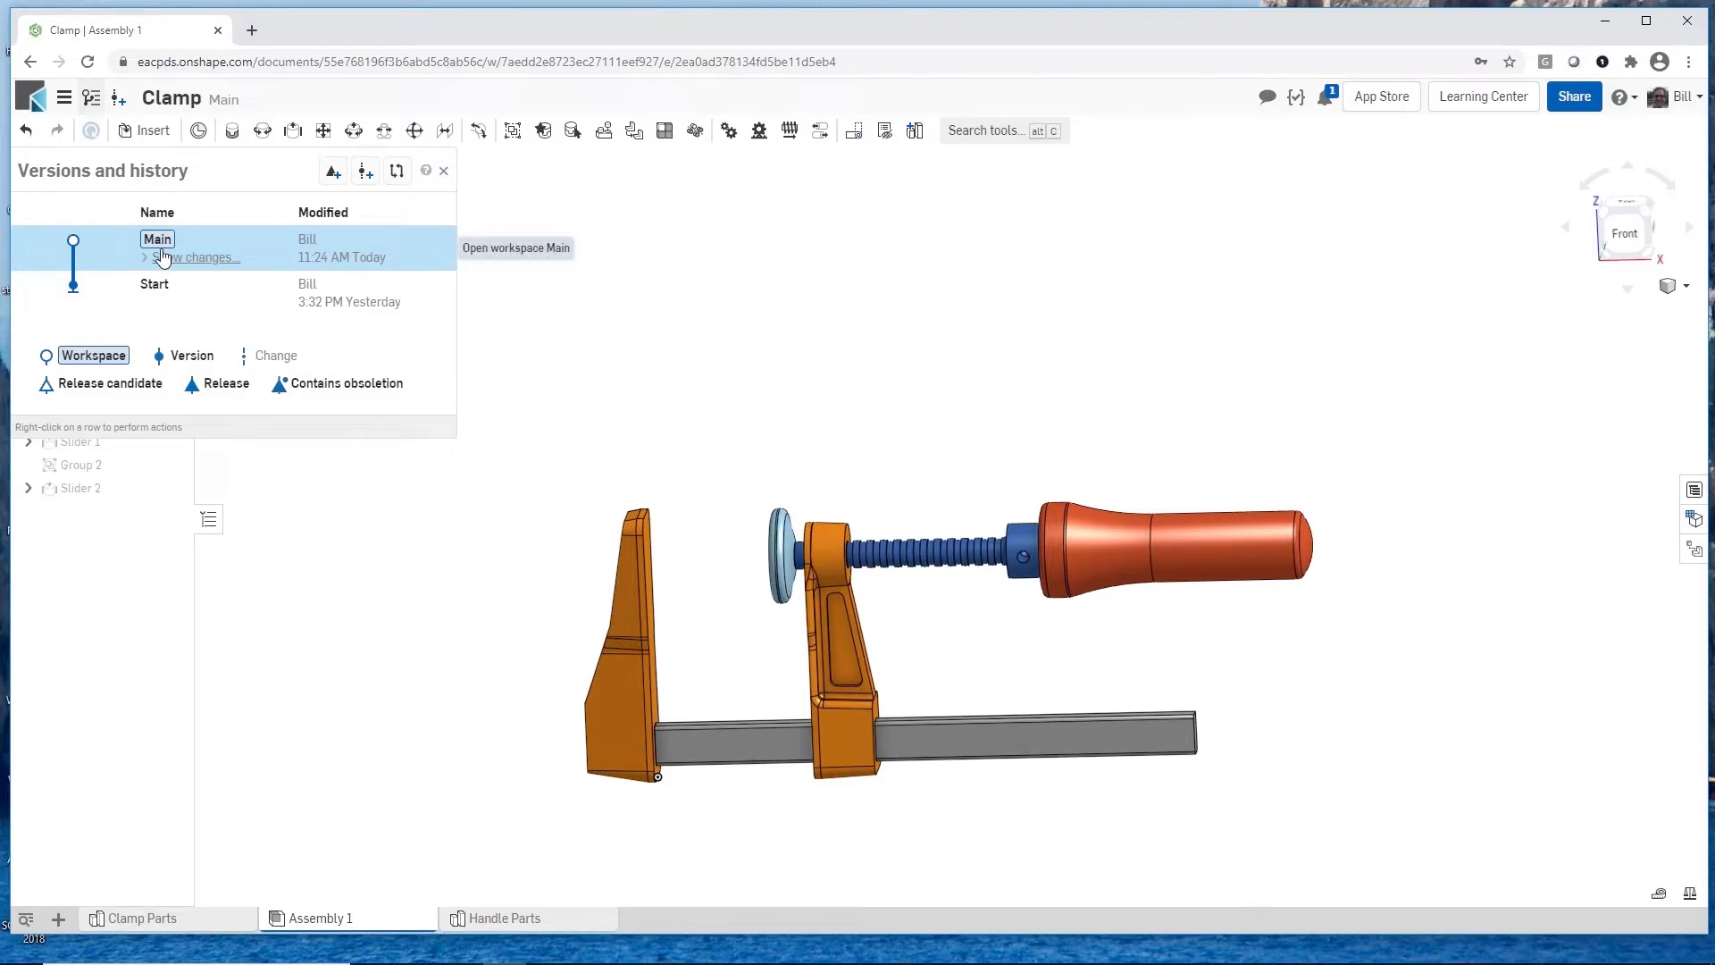
{"action": "left_click", "coordinate": [162, 256]}
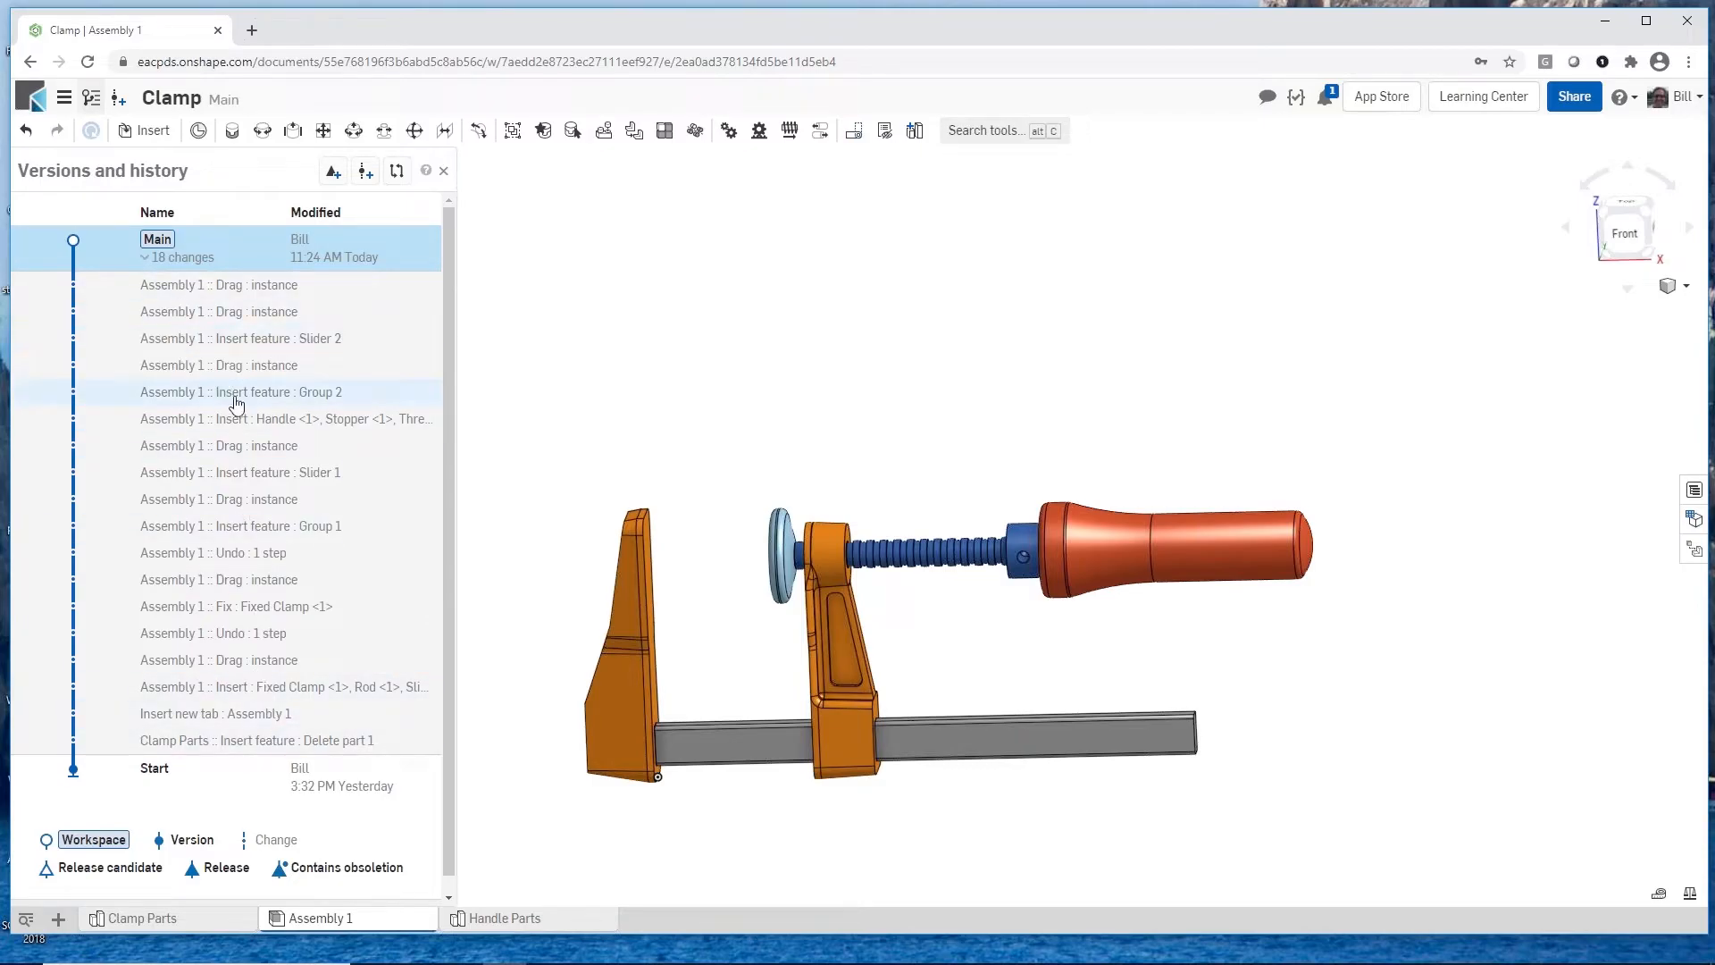
{"action": "left_click", "coordinate": [147, 258]}
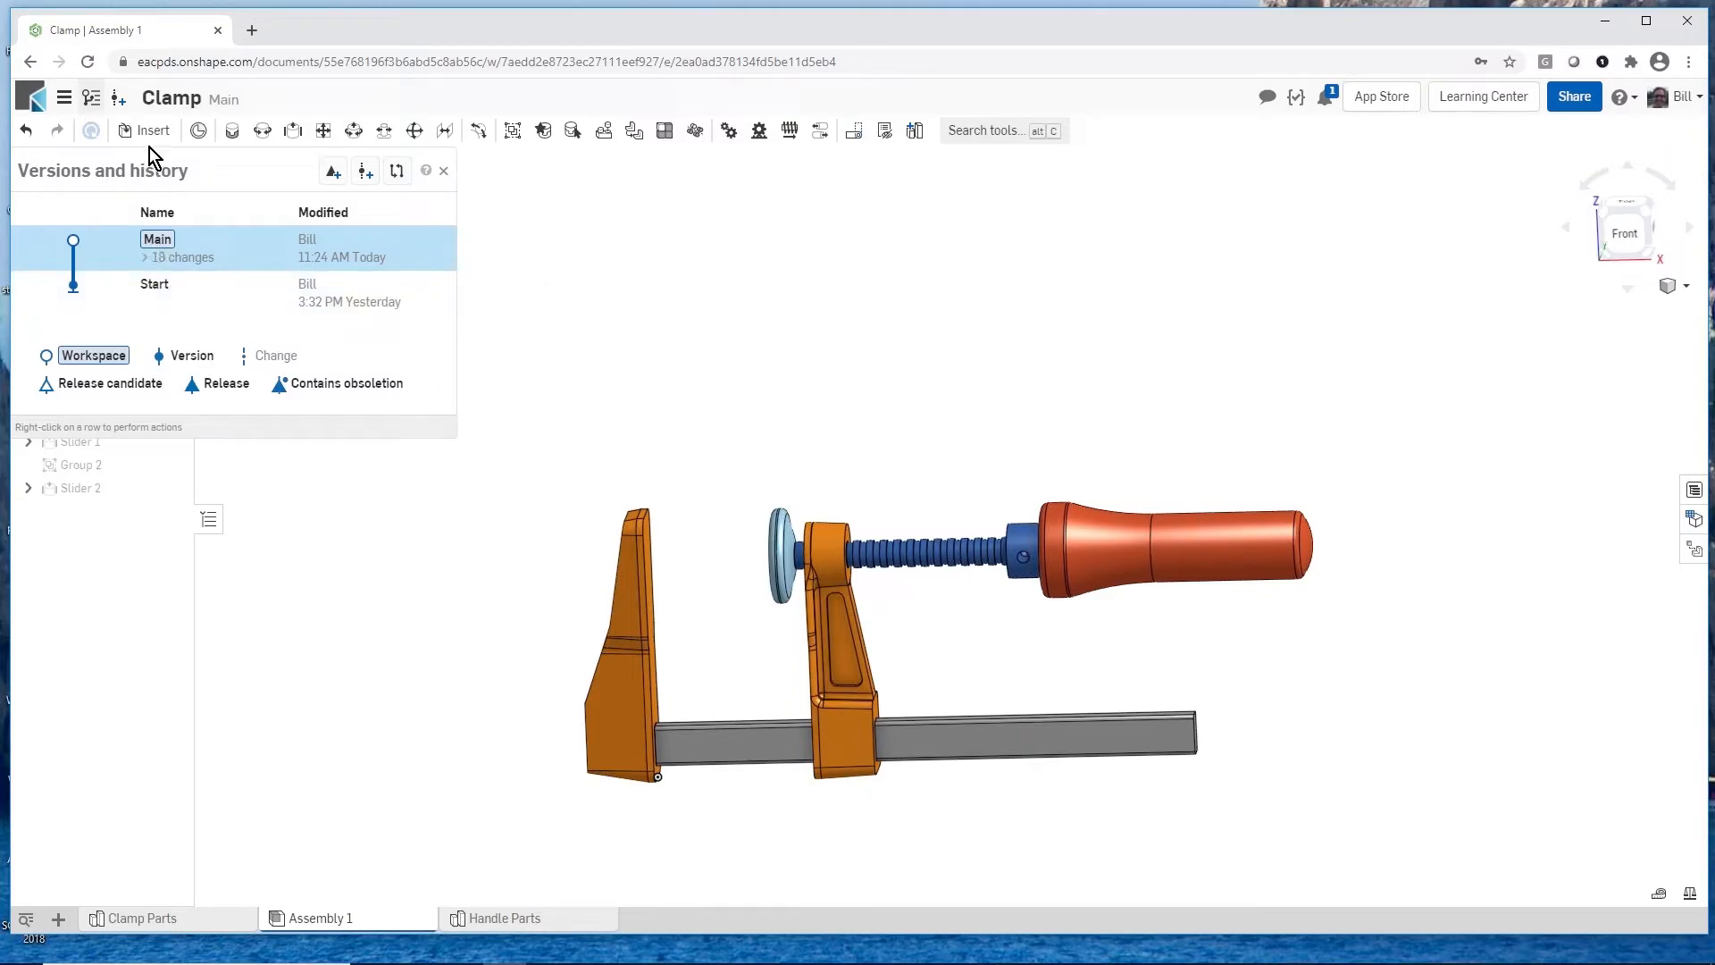
Step: Create a version from Main named "fully assembled"
{"action": "left_click", "coordinate": [120, 100]}
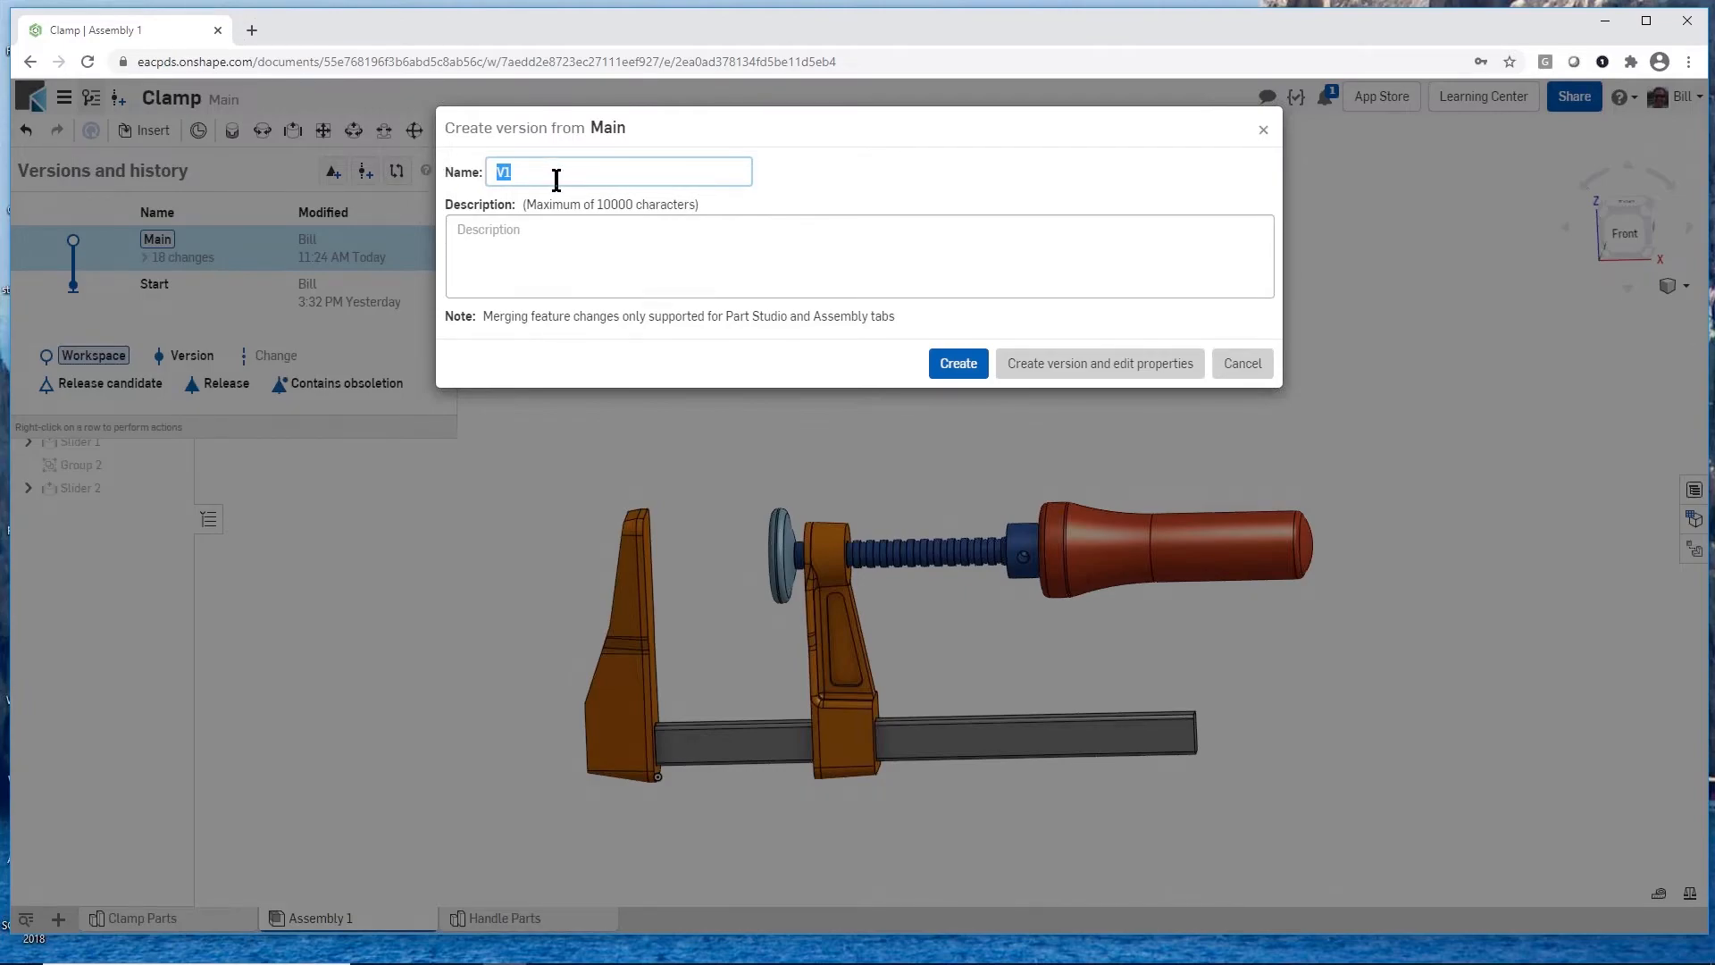
{"action": "type", "text": "fully assembled"}
{"action": "left_click", "coordinate": [961, 360]}
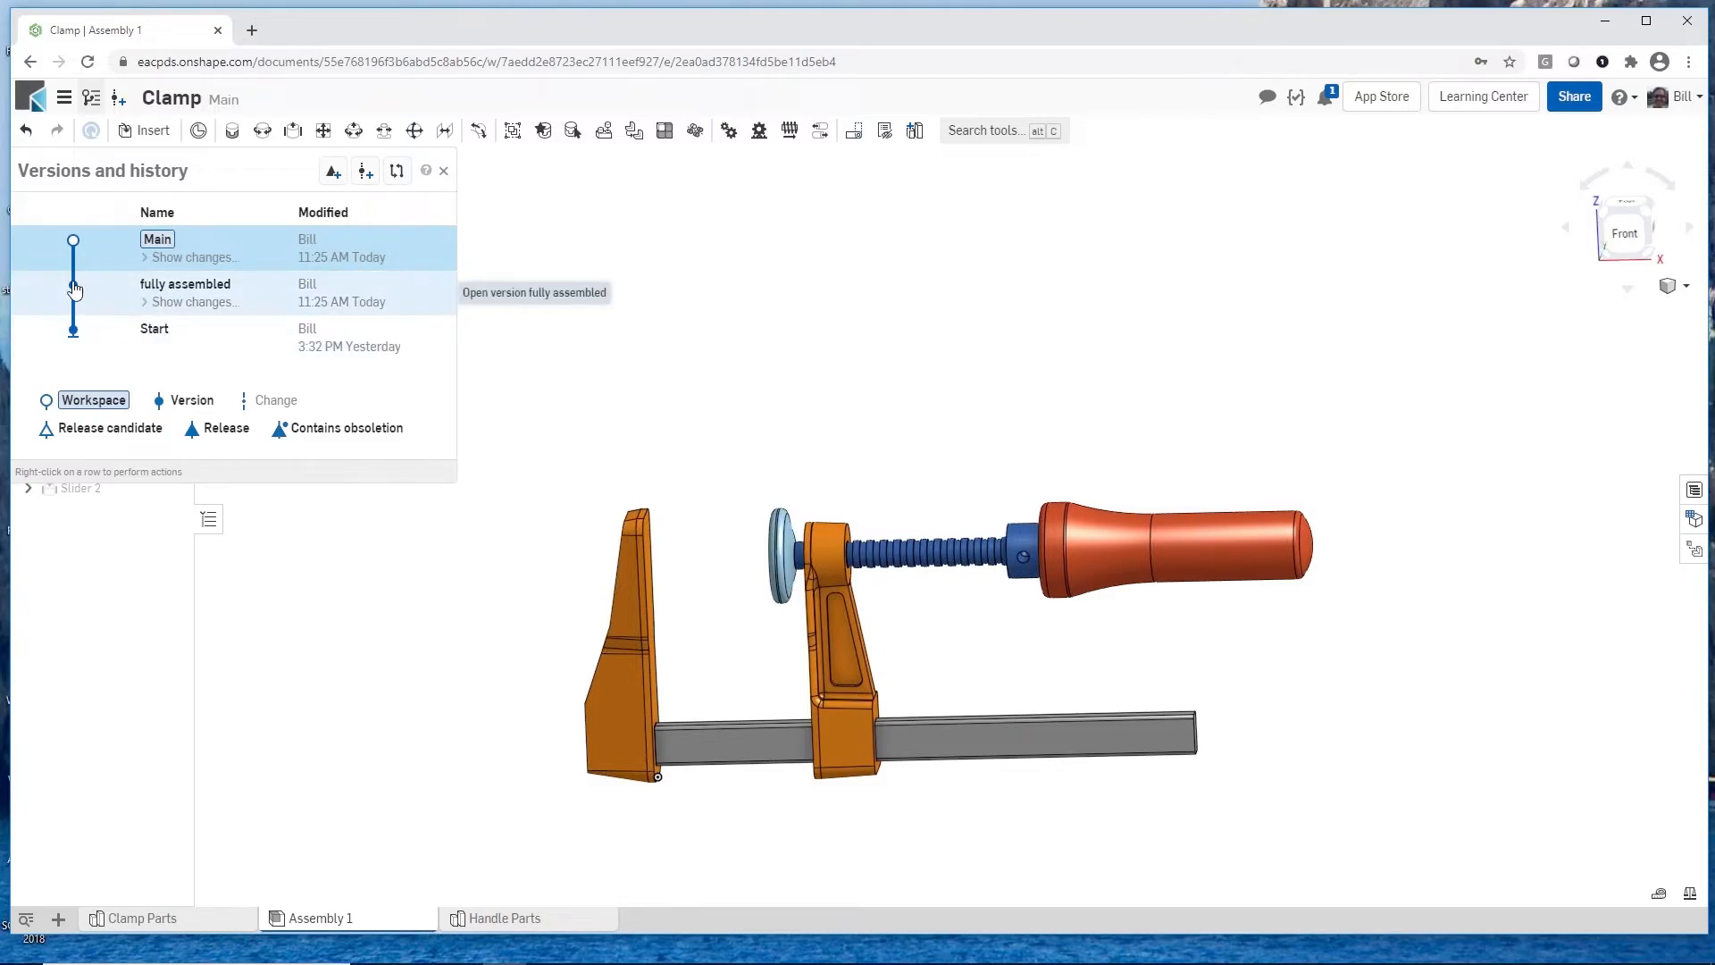
Step: Review the changes stored under the "fully assembled" version, collapse the list and close the version history
{"action": "left_click", "coordinate": [202, 302]}
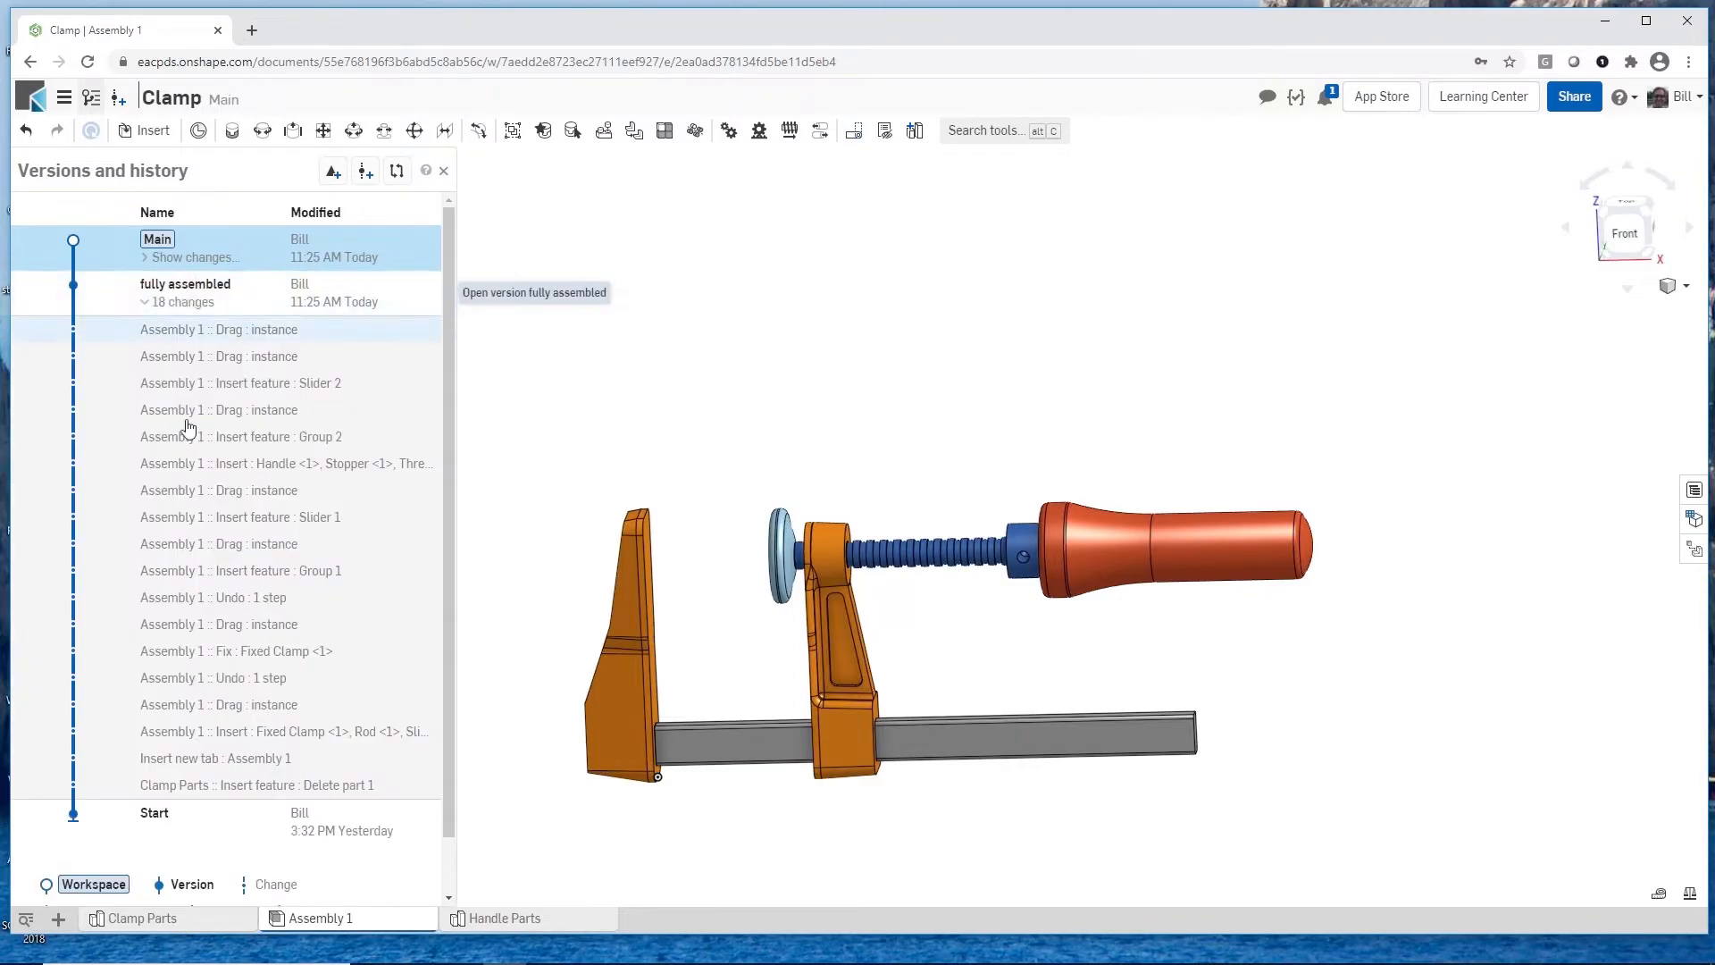
{"action": "left_click", "coordinate": [145, 305]}
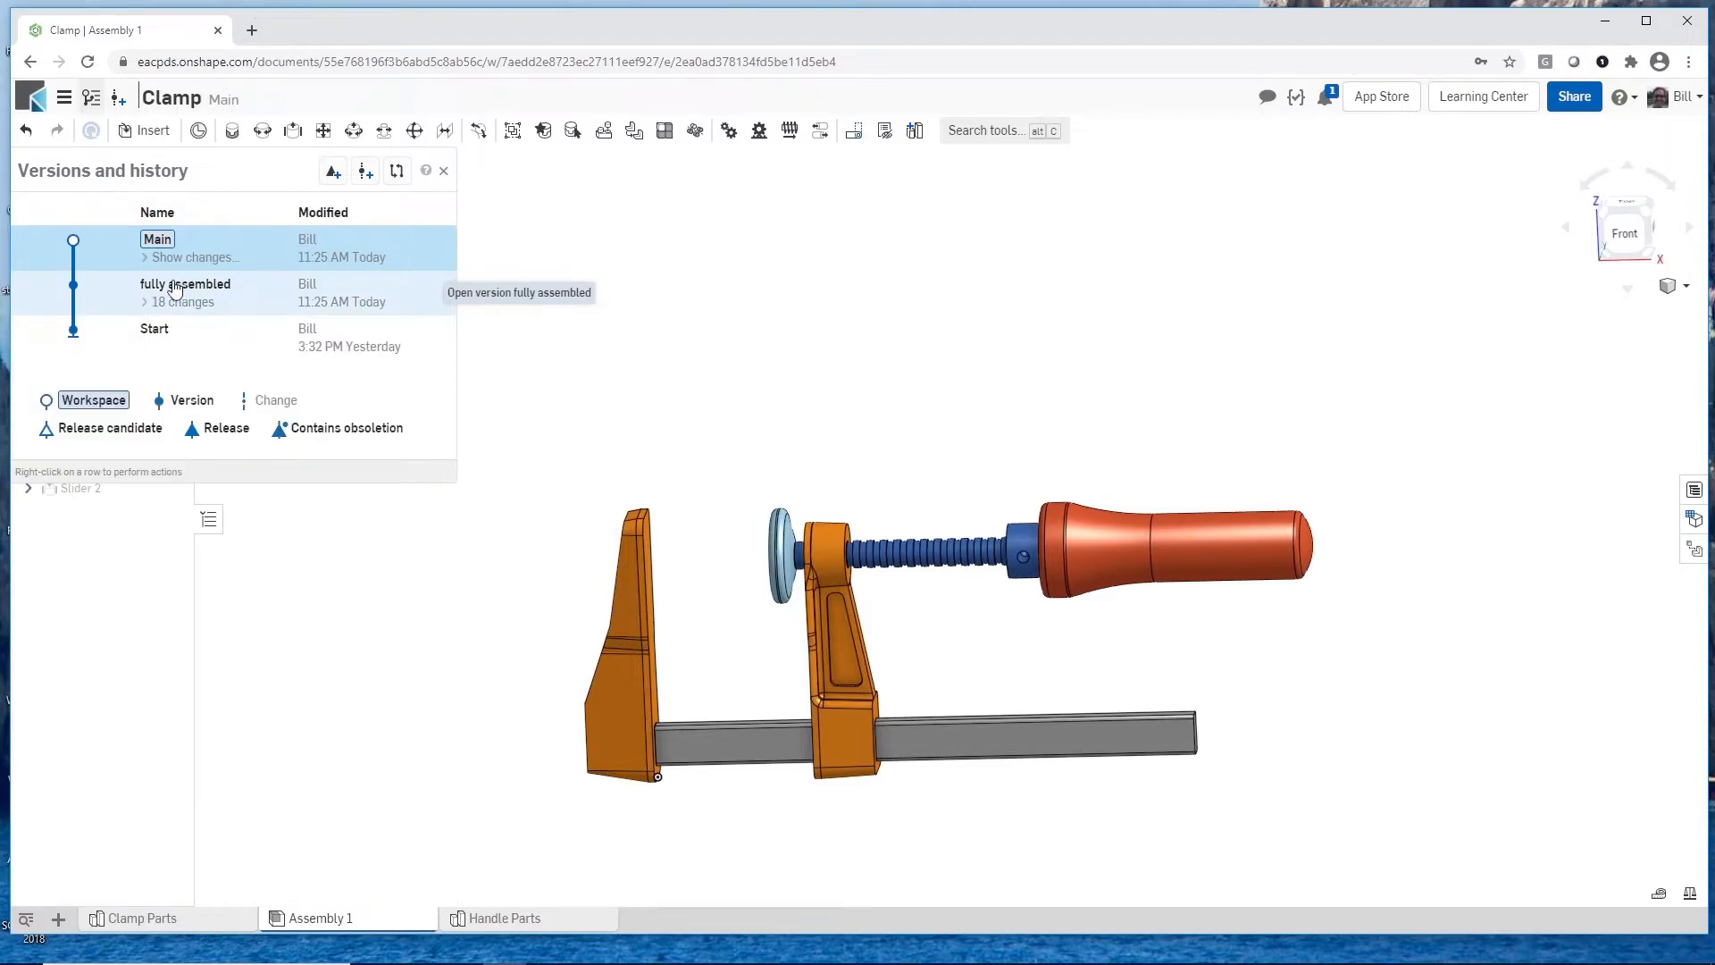
{"action": "left_click", "coordinate": [791, 197]}
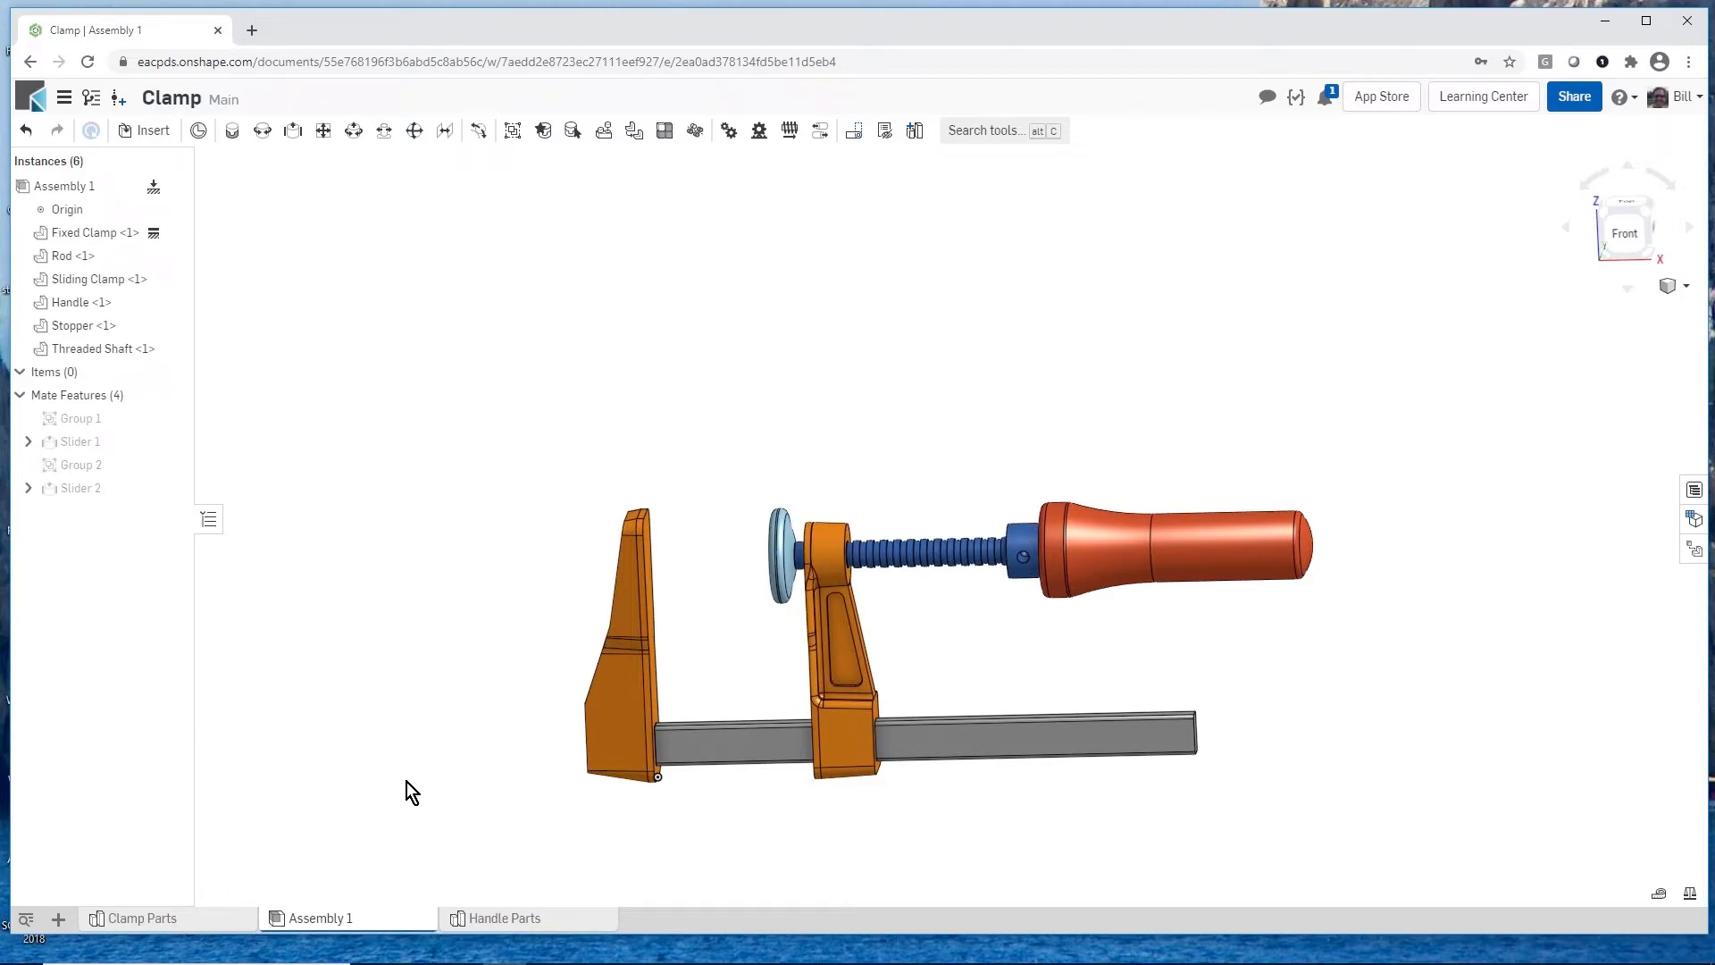
Step: Start a release candidate for Assembly 1, generate part numbers for all its items, and close it without releasing
{"action": "right_click", "coordinate": [374, 915]}
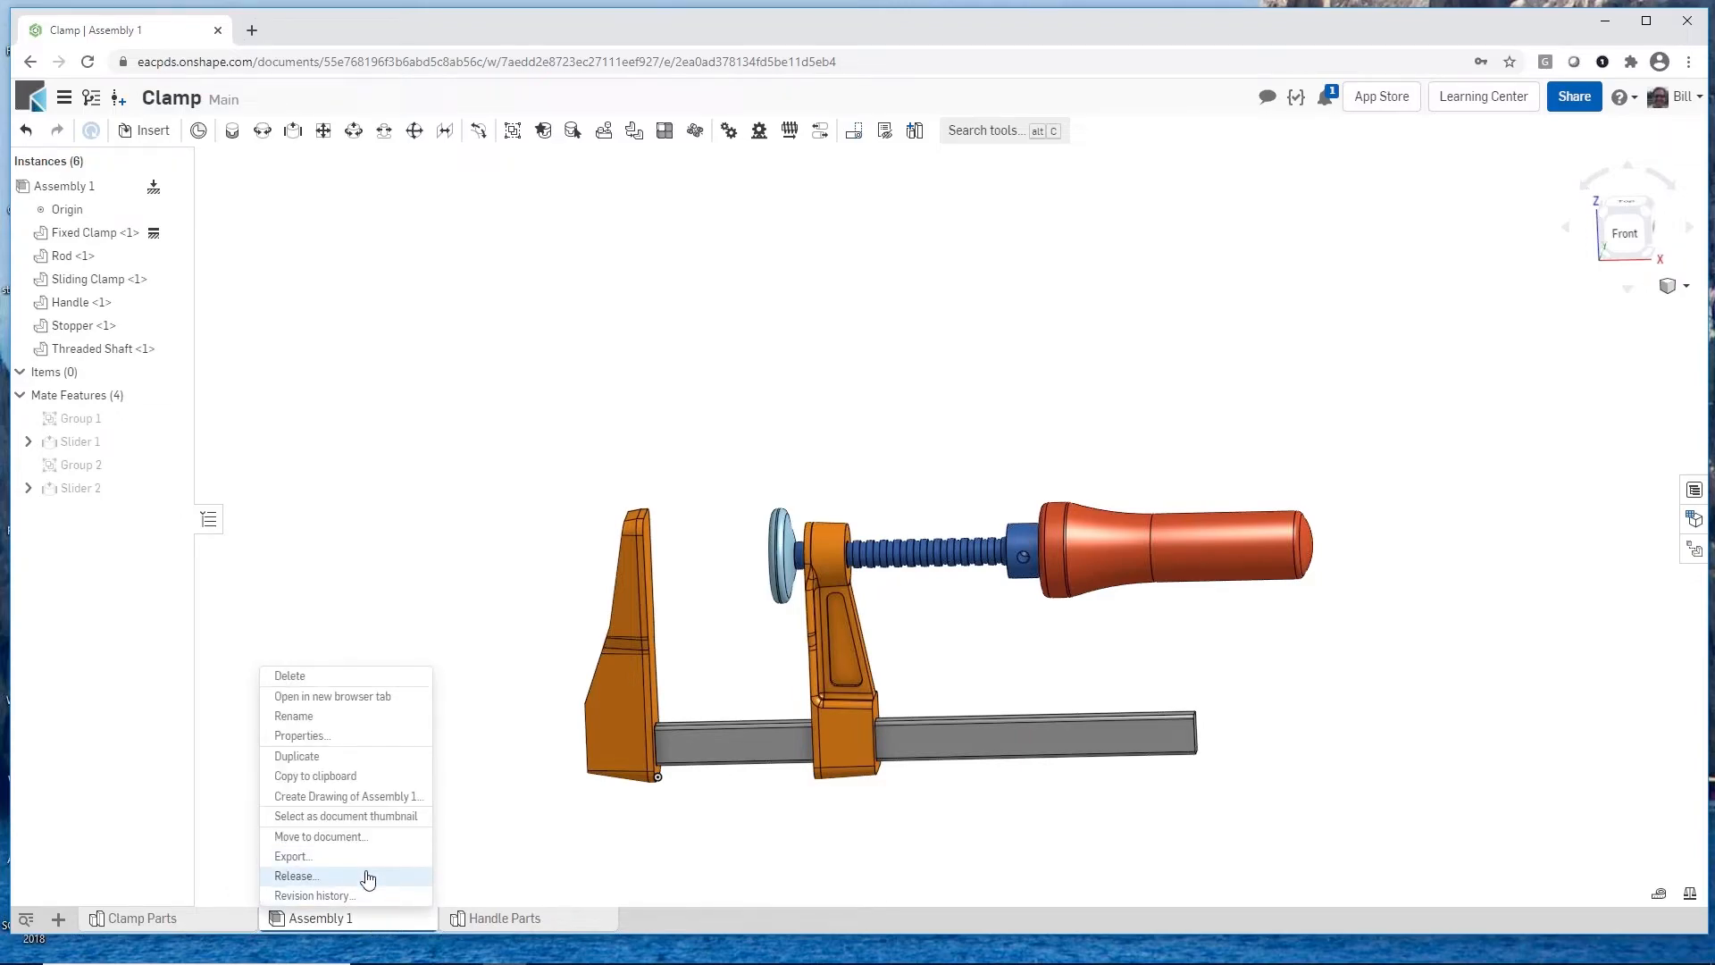
{"action": "left_click", "coordinate": [367, 878]}
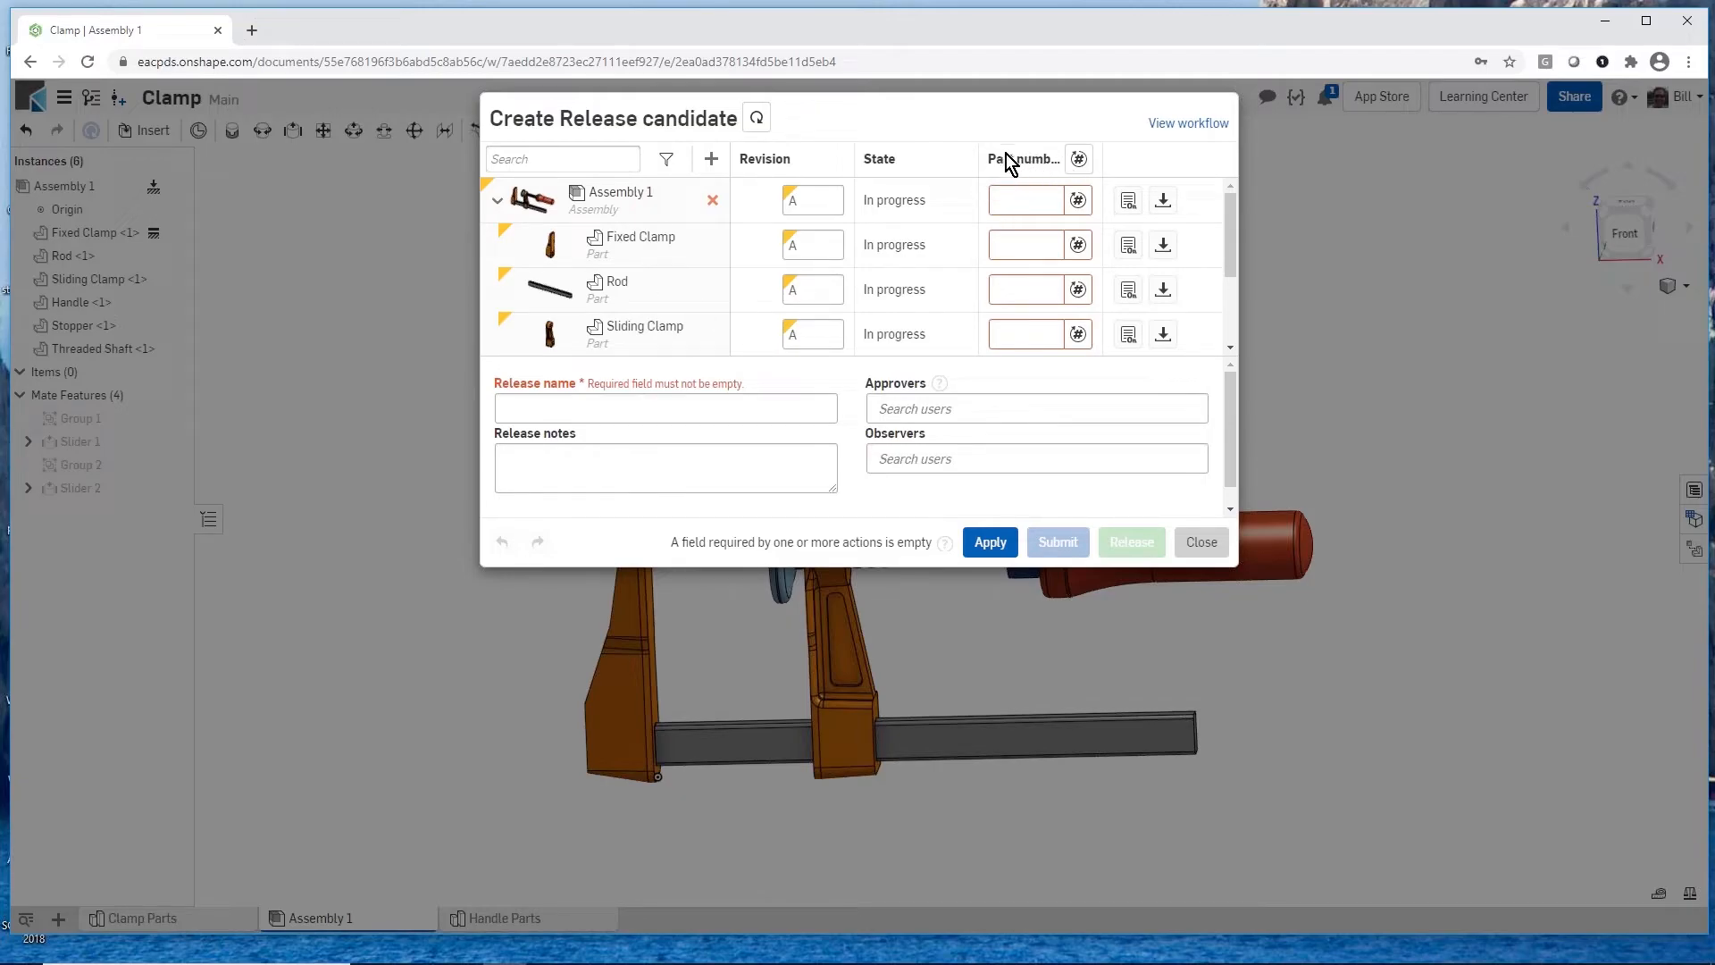
{"action": "left_click", "coordinate": [1080, 156]}
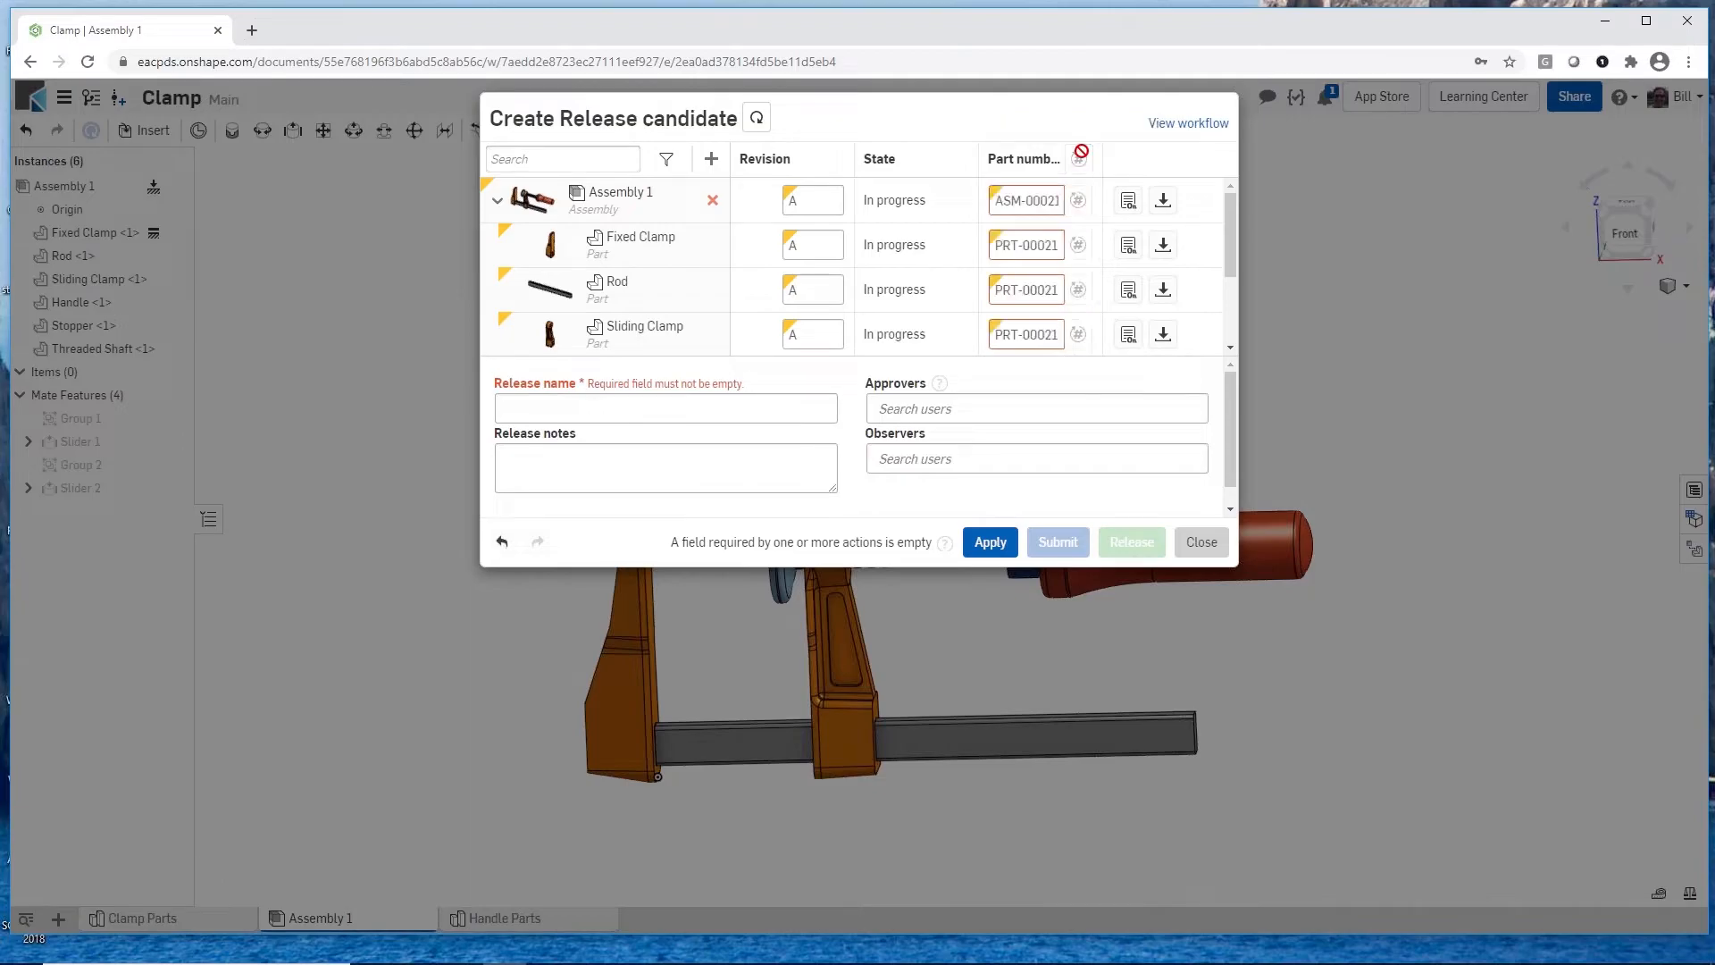
{"action": "scroll", "coordinate": [1025, 290], "scroll_direction": "down", "scroll_amount": 3}
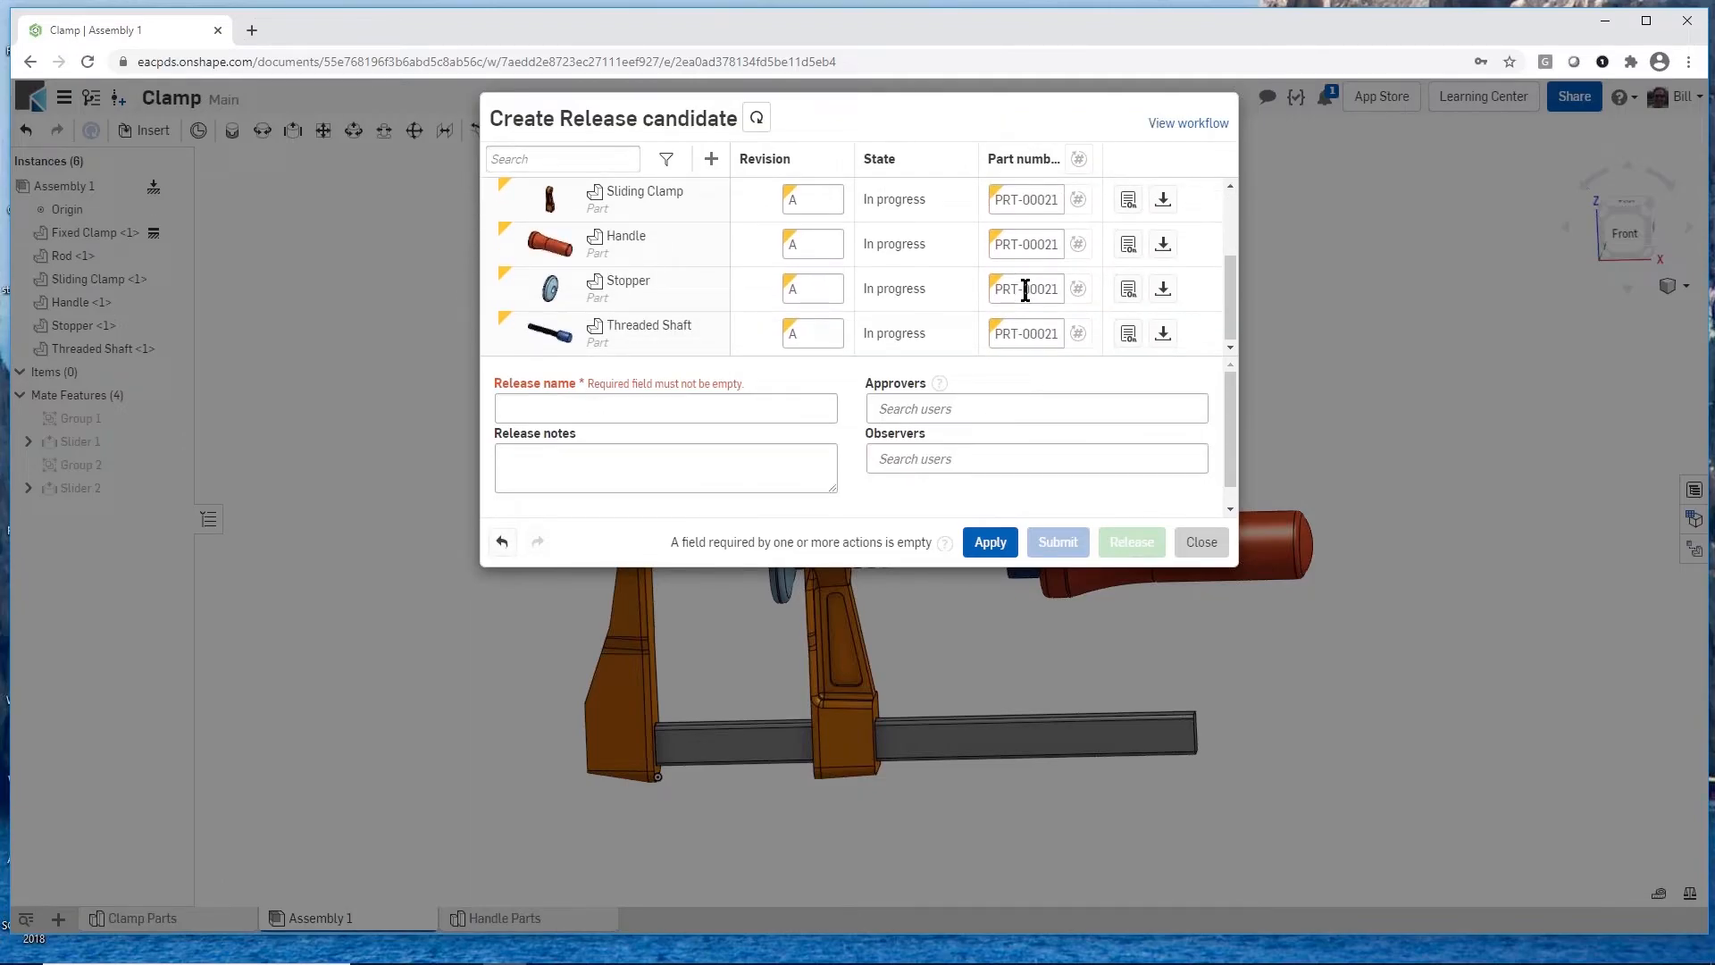
{"action": "scroll", "coordinate": [1026, 290], "scroll_direction": "up", "scroll_amount": 3}
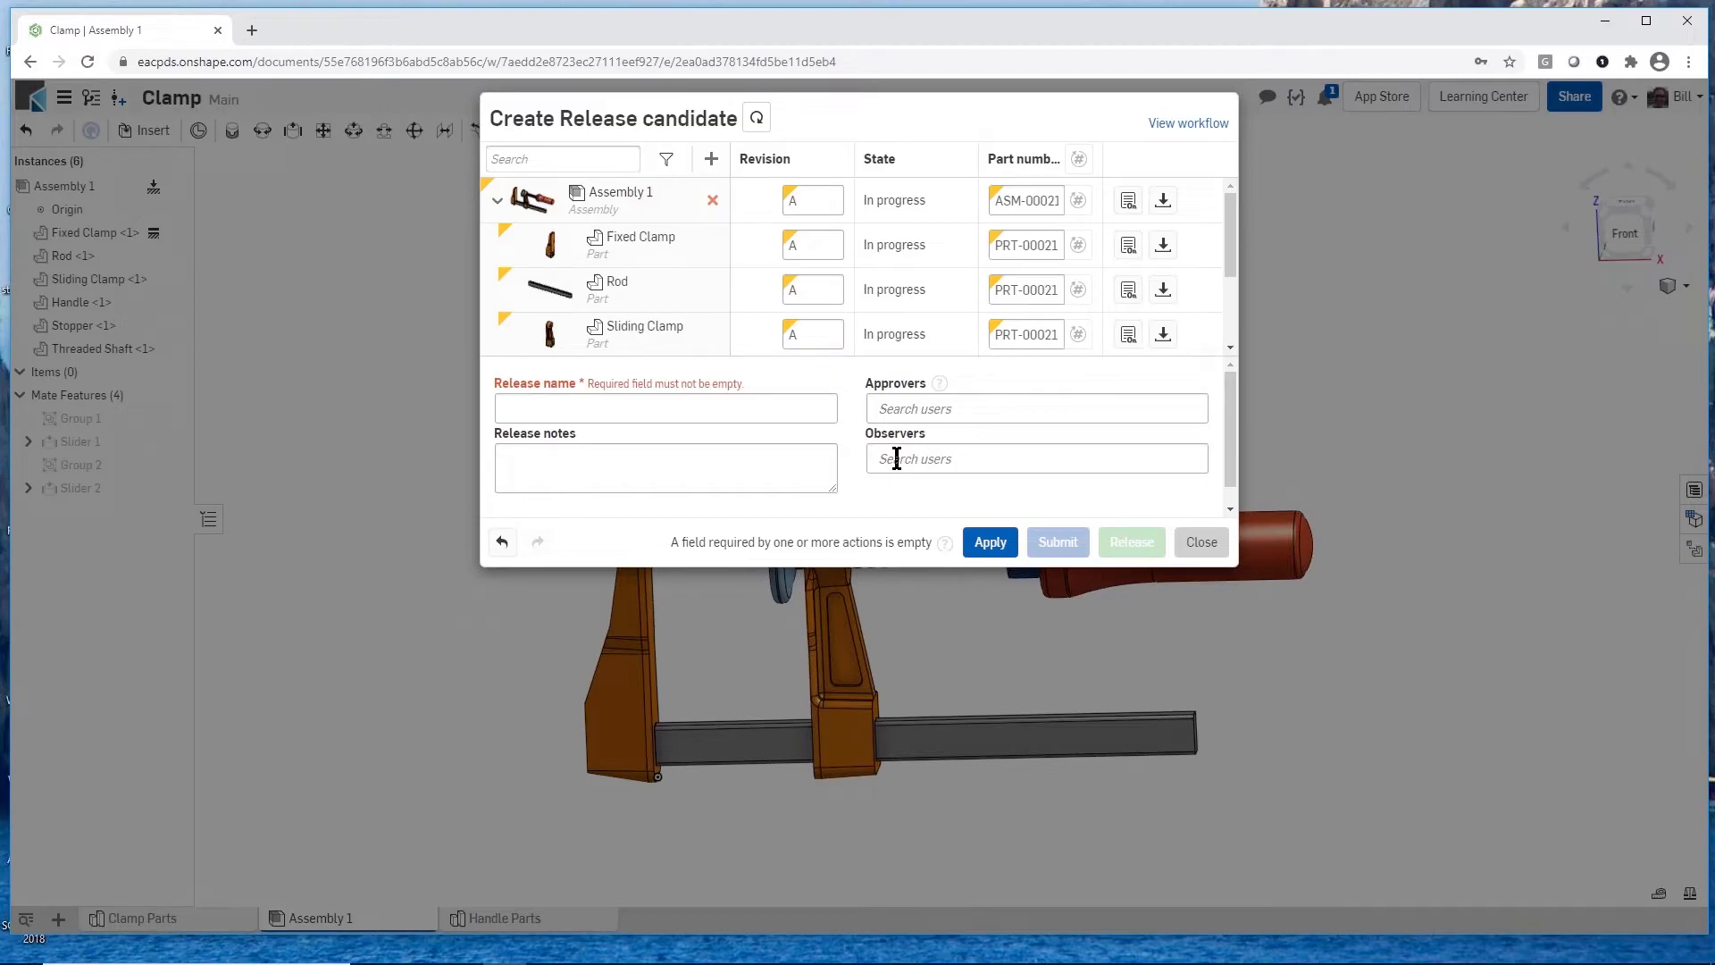
{"action": "left_click", "coordinate": [1202, 543]}
Step: Leave the Clamp document for the documents list and open the disrupt_idea document
{"action": "mouse_move", "coordinate": [908, 448]}
{"action": "right_mouse_down"}
{"action": "mouse_move", "coordinate": [871, 458]}
{"action": "mouse_move", "coordinate": [897, 465]}
{"action": "right_mouse_up"}
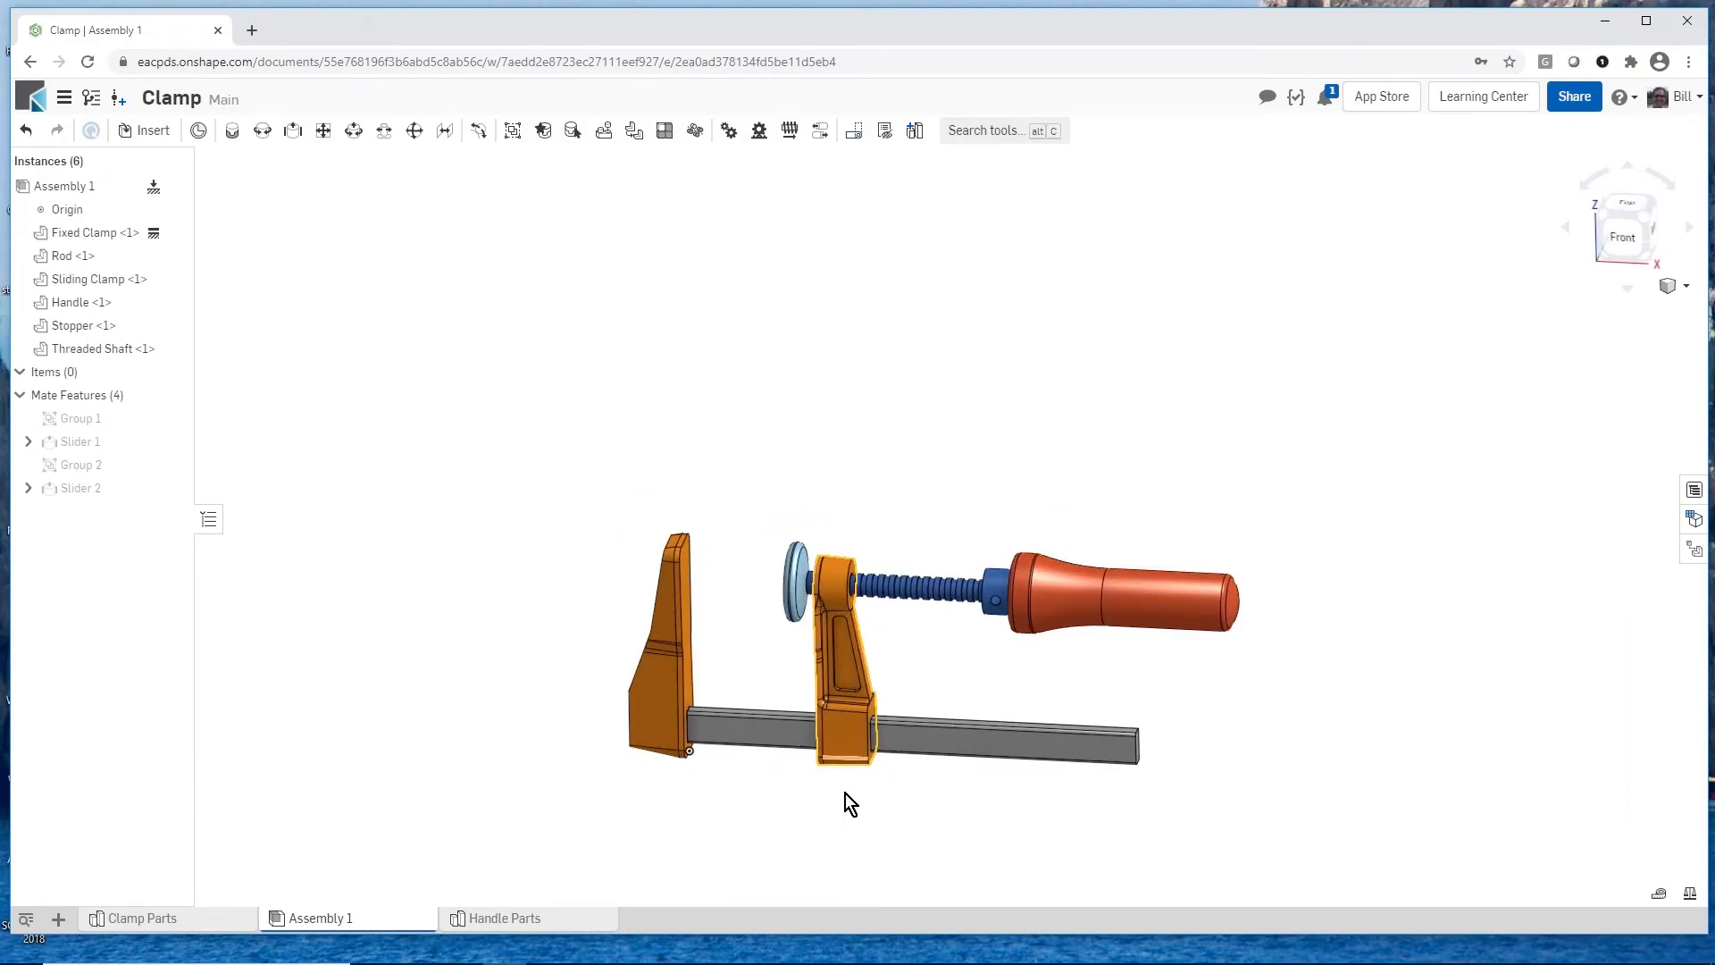
{"action": "scroll", "coordinate": [845, 793], "scroll_direction": "up", "scroll_amount": 3}
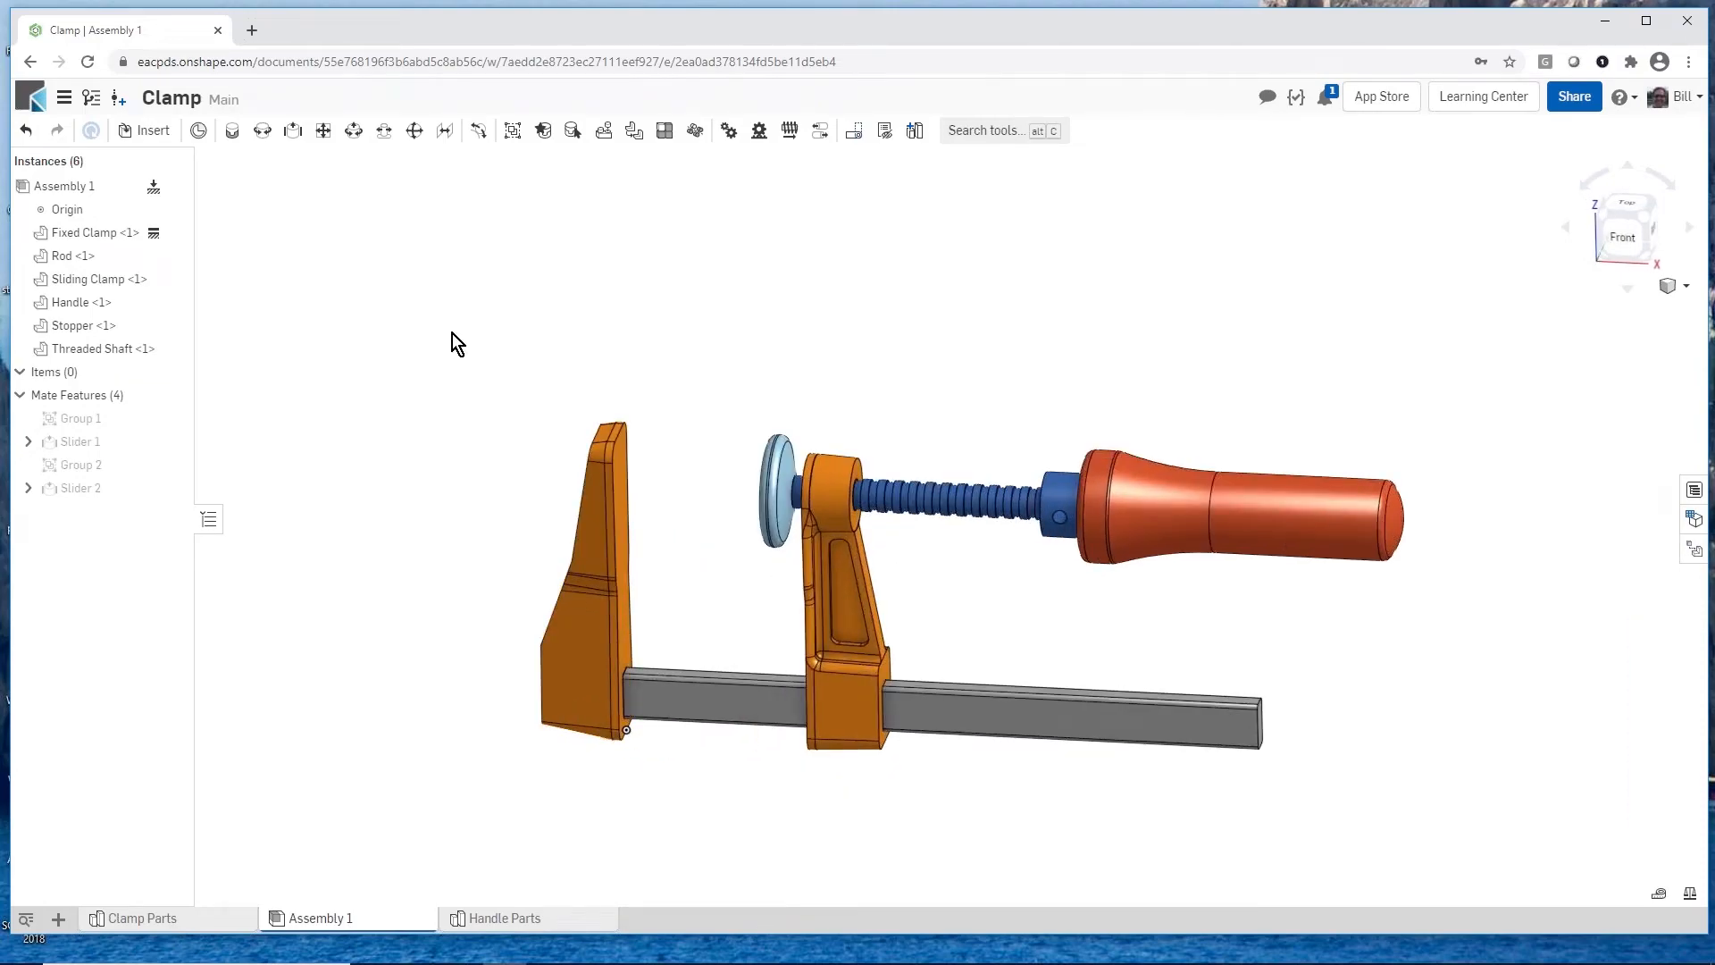
{"action": "left_click", "coordinate": [64, 94]}
{"action": "left_click", "coordinate": [147, 314]}
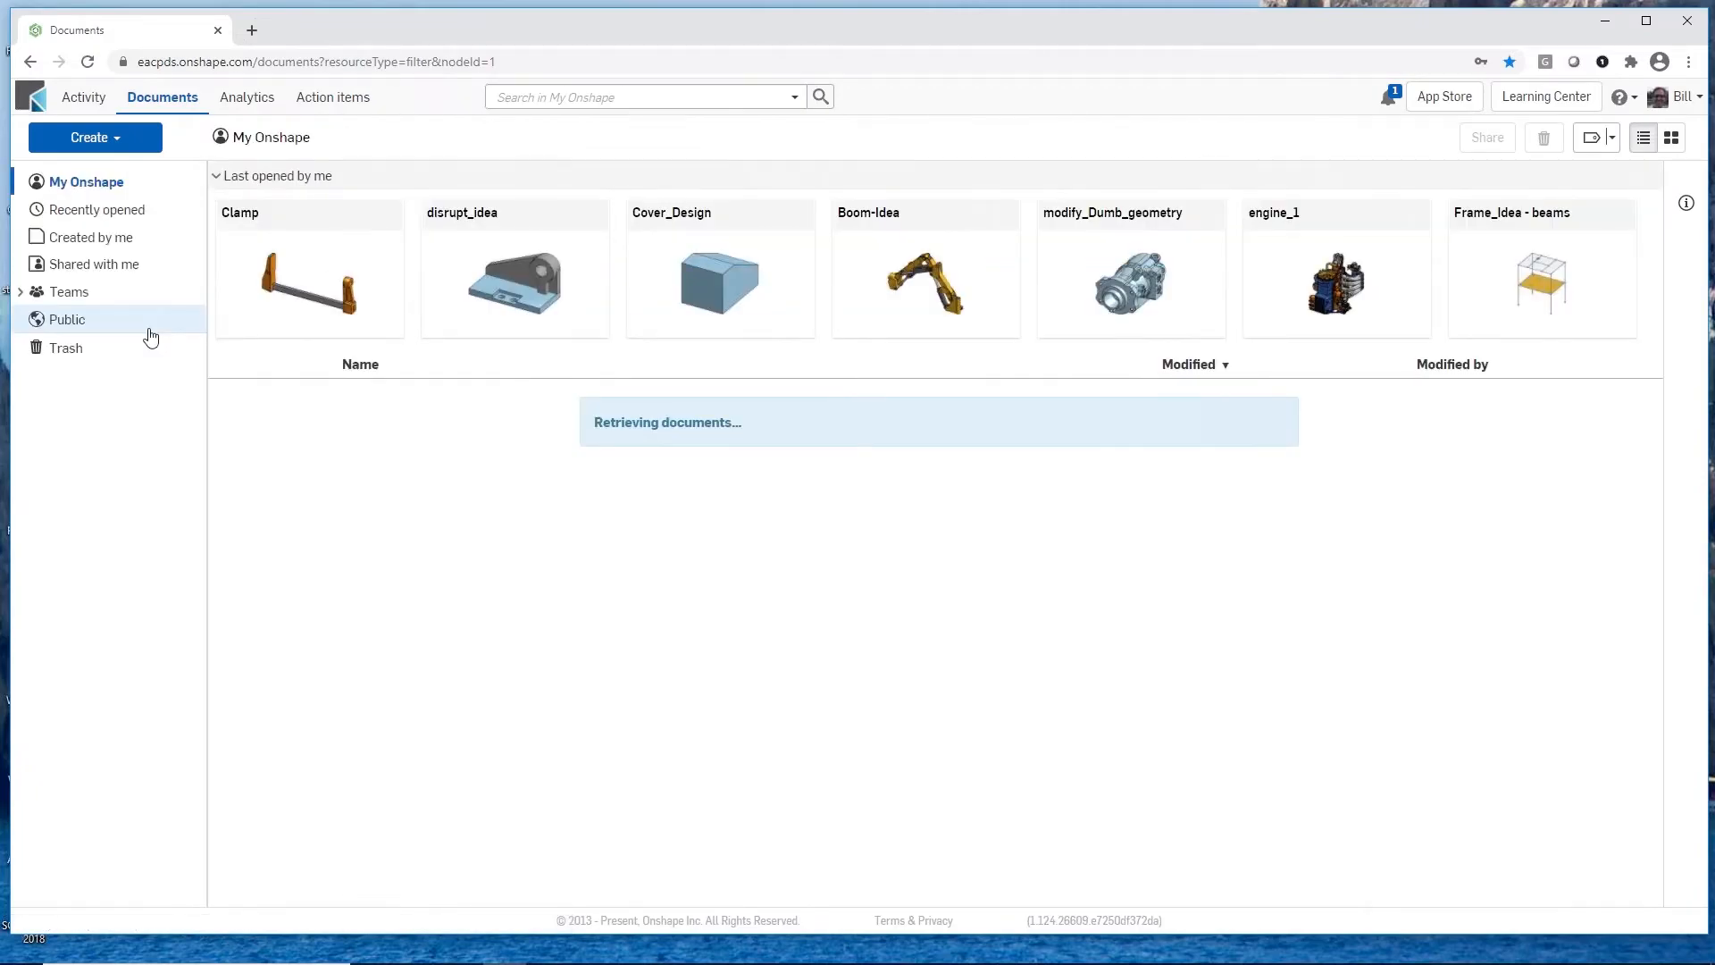
{"action": "left_click", "coordinate": [443, 215]}
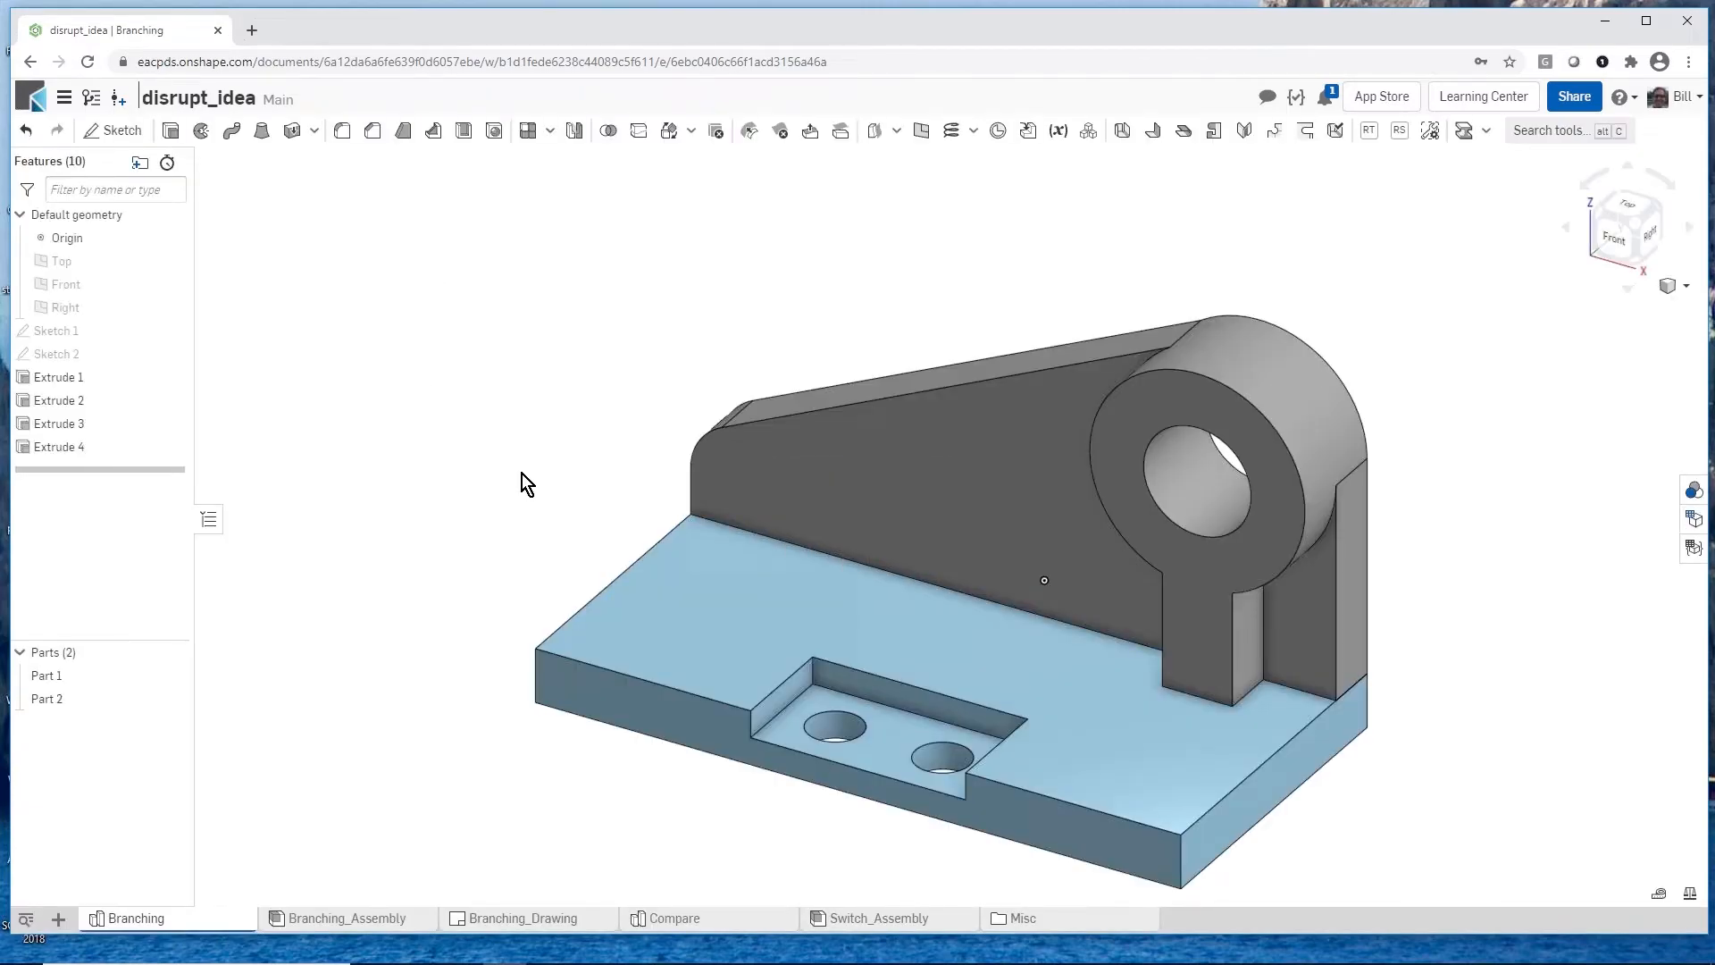
{"action": "scroll", "coordinate": [521, 478], "scroll_direction": "down", "scroll_amount": 2}
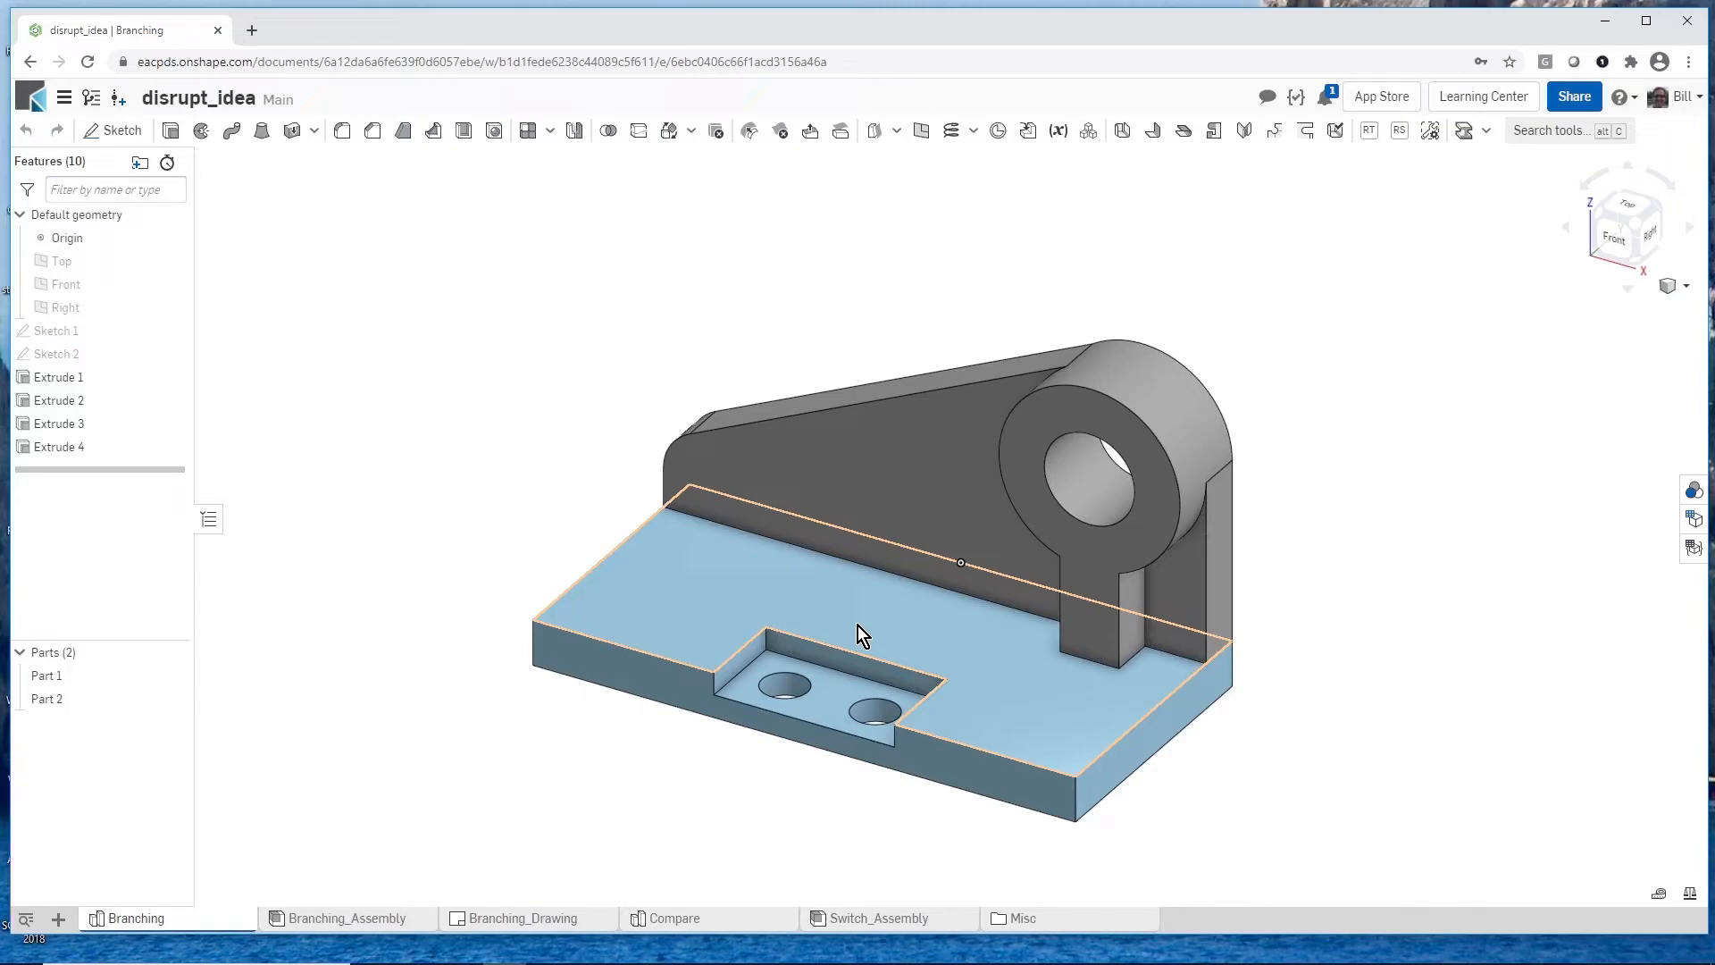
{"action": "mouse_move", "coordinate": [860, 624]}
{"action": "right_mouse_down"}
{"action": "mouse_move", "coordinate": [720, 588]}
{"action": "mouse_move", "coordinate": [699, 560]}
{"action": "mouse_move", "coordinate": [866, 618]}
{"action": "right_mouse_up"}
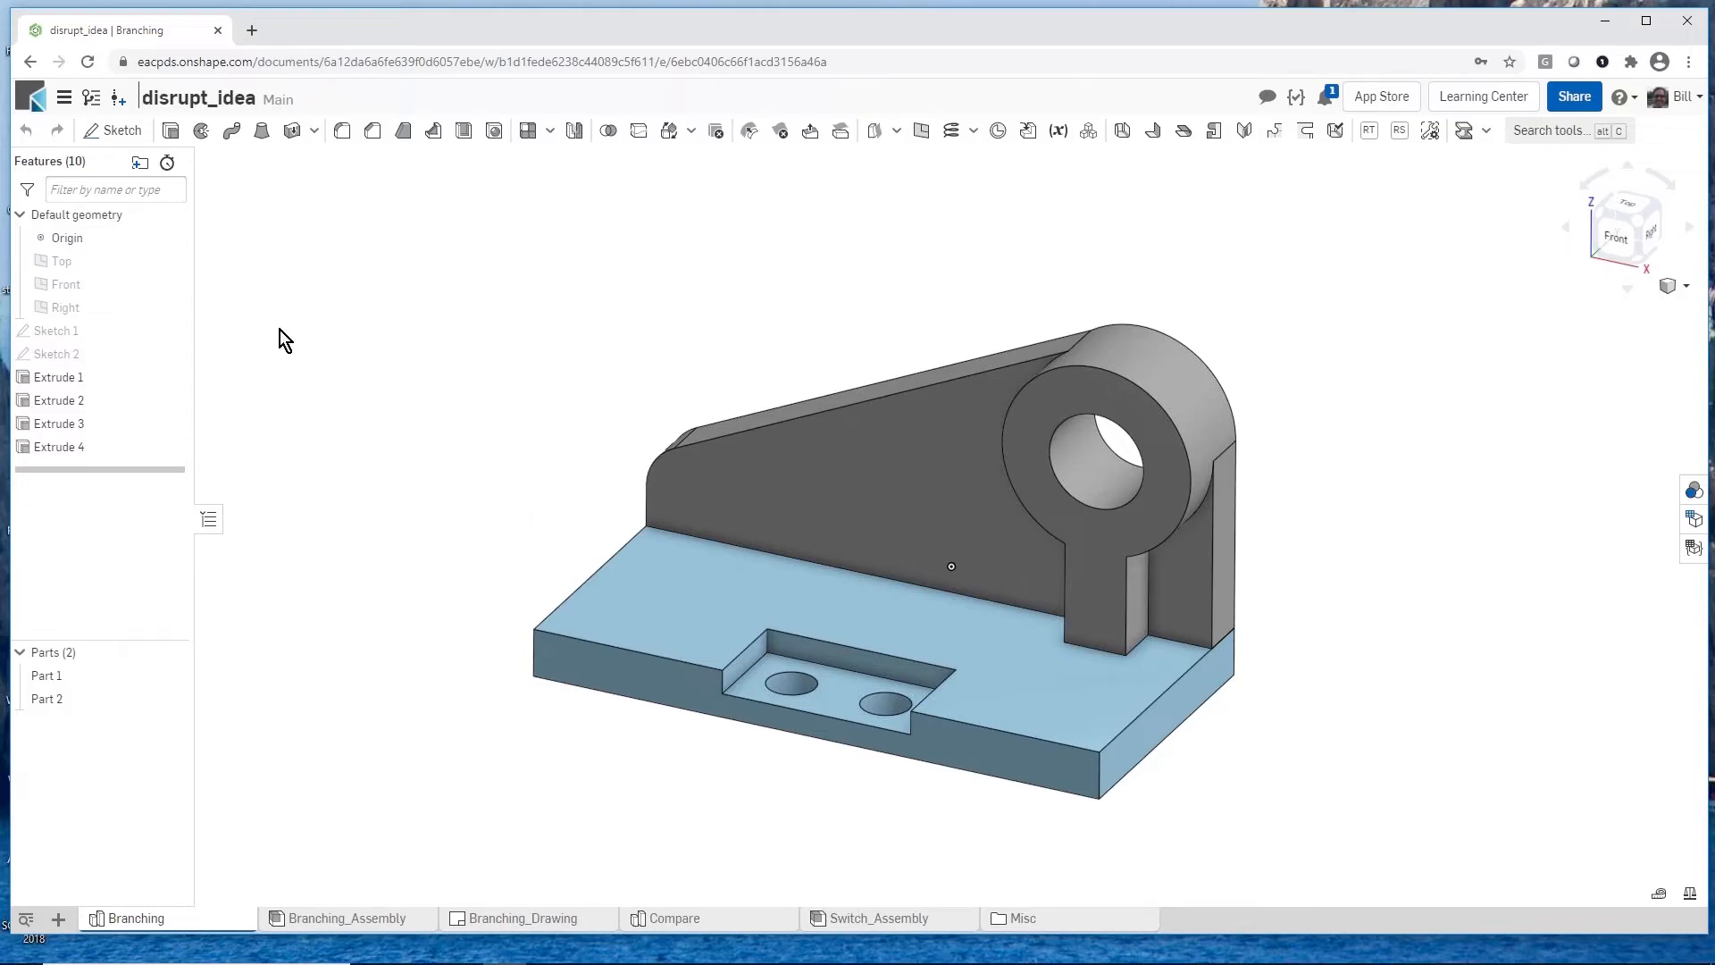
Step: Open the Slot Idea branch from the version history and inspect the slot joint between the upright and the base plate
{"action": "left_click", "coordinate": [92, 99]}
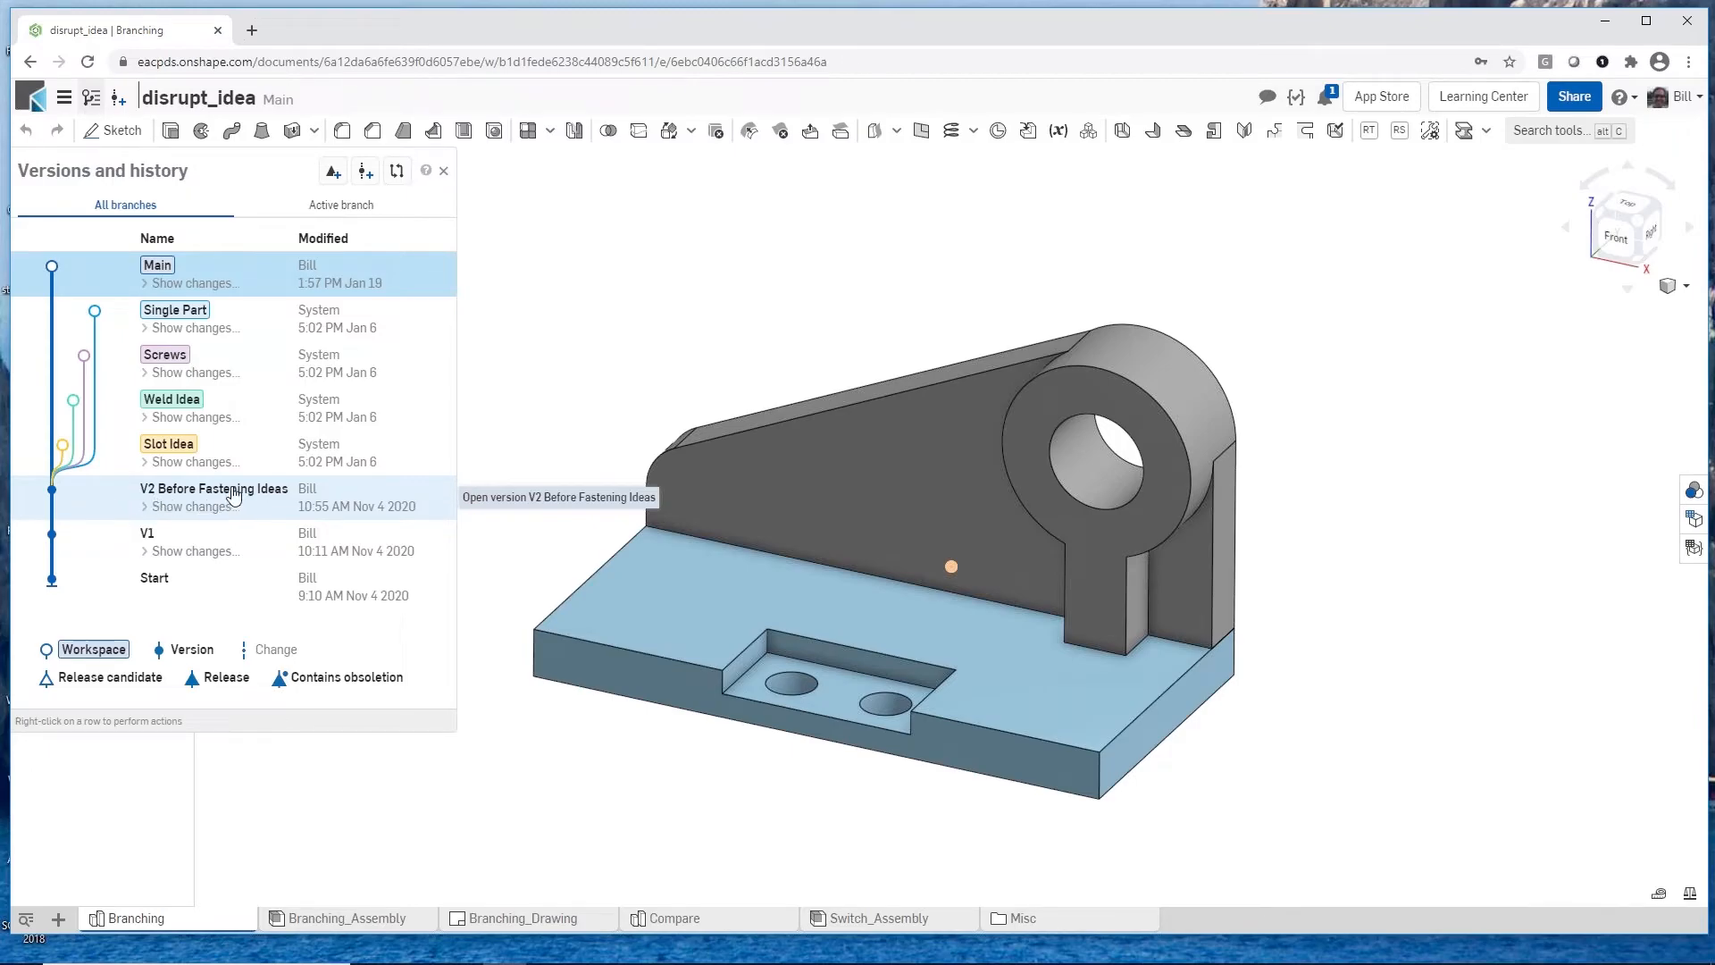
{"action": "left_click", "coordinate": [177, 451]}
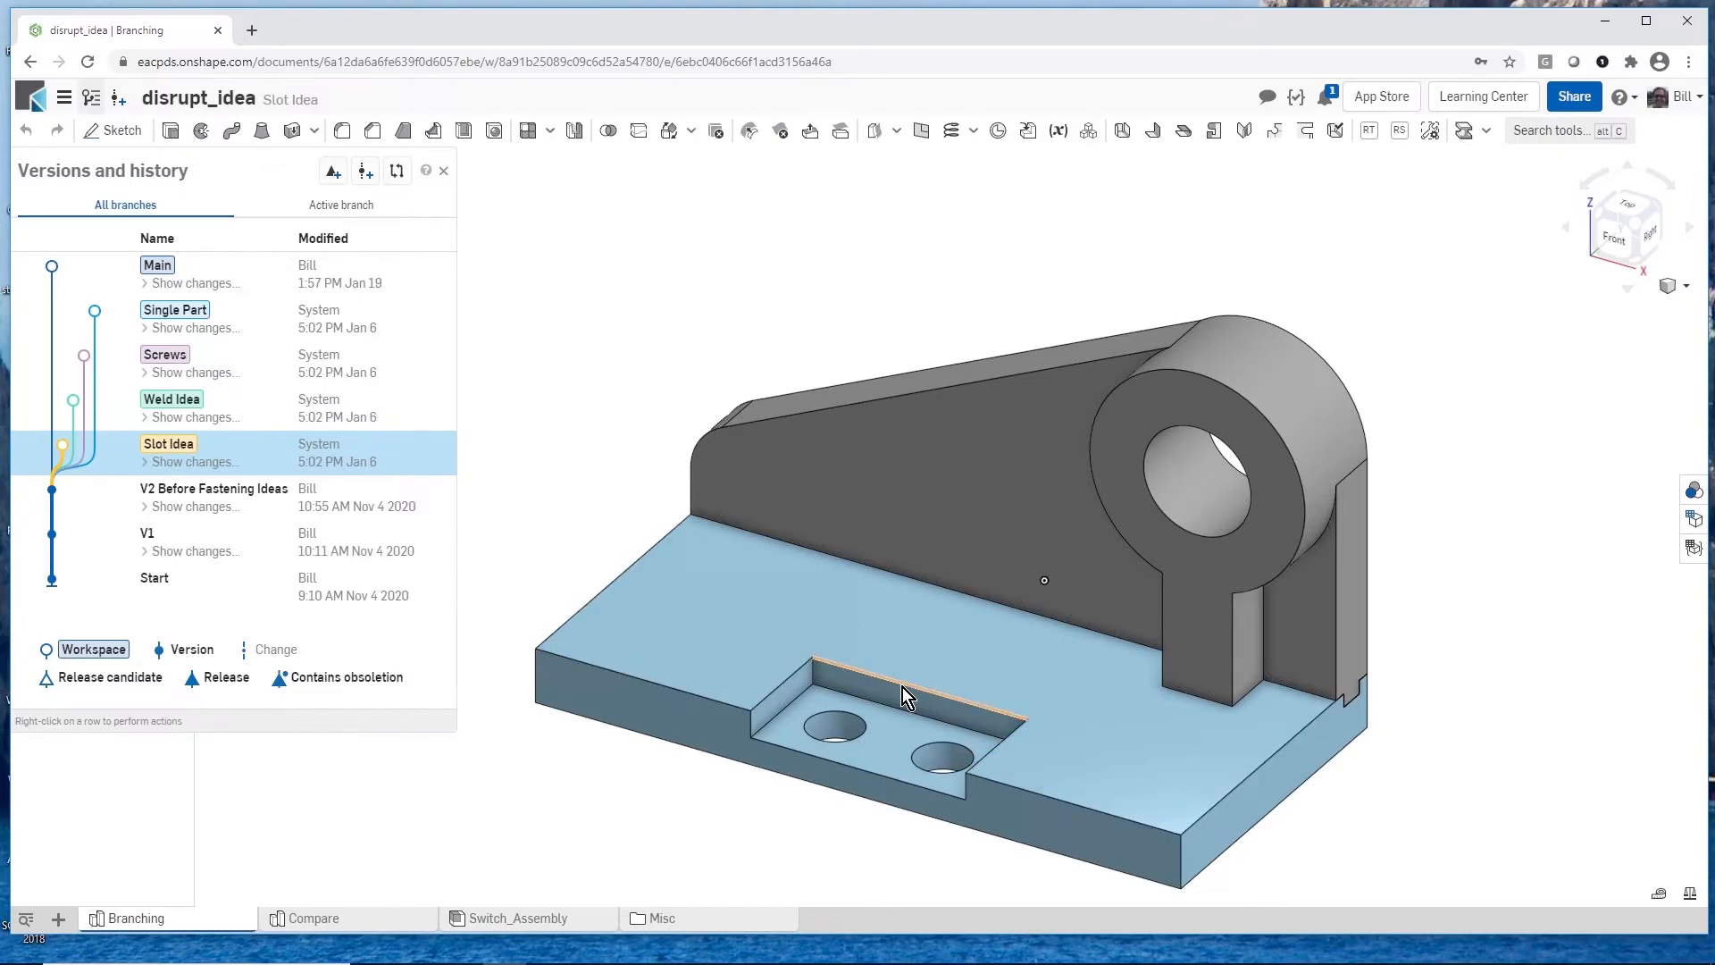
{"action": "right_click_drag", "start_coordinate": [881, 672], "coordinate": [1128, 734]}
{"action": "scroll", "coordinate": [1107, 697], "scroll_direction": "up", "scroll_amount": 5}
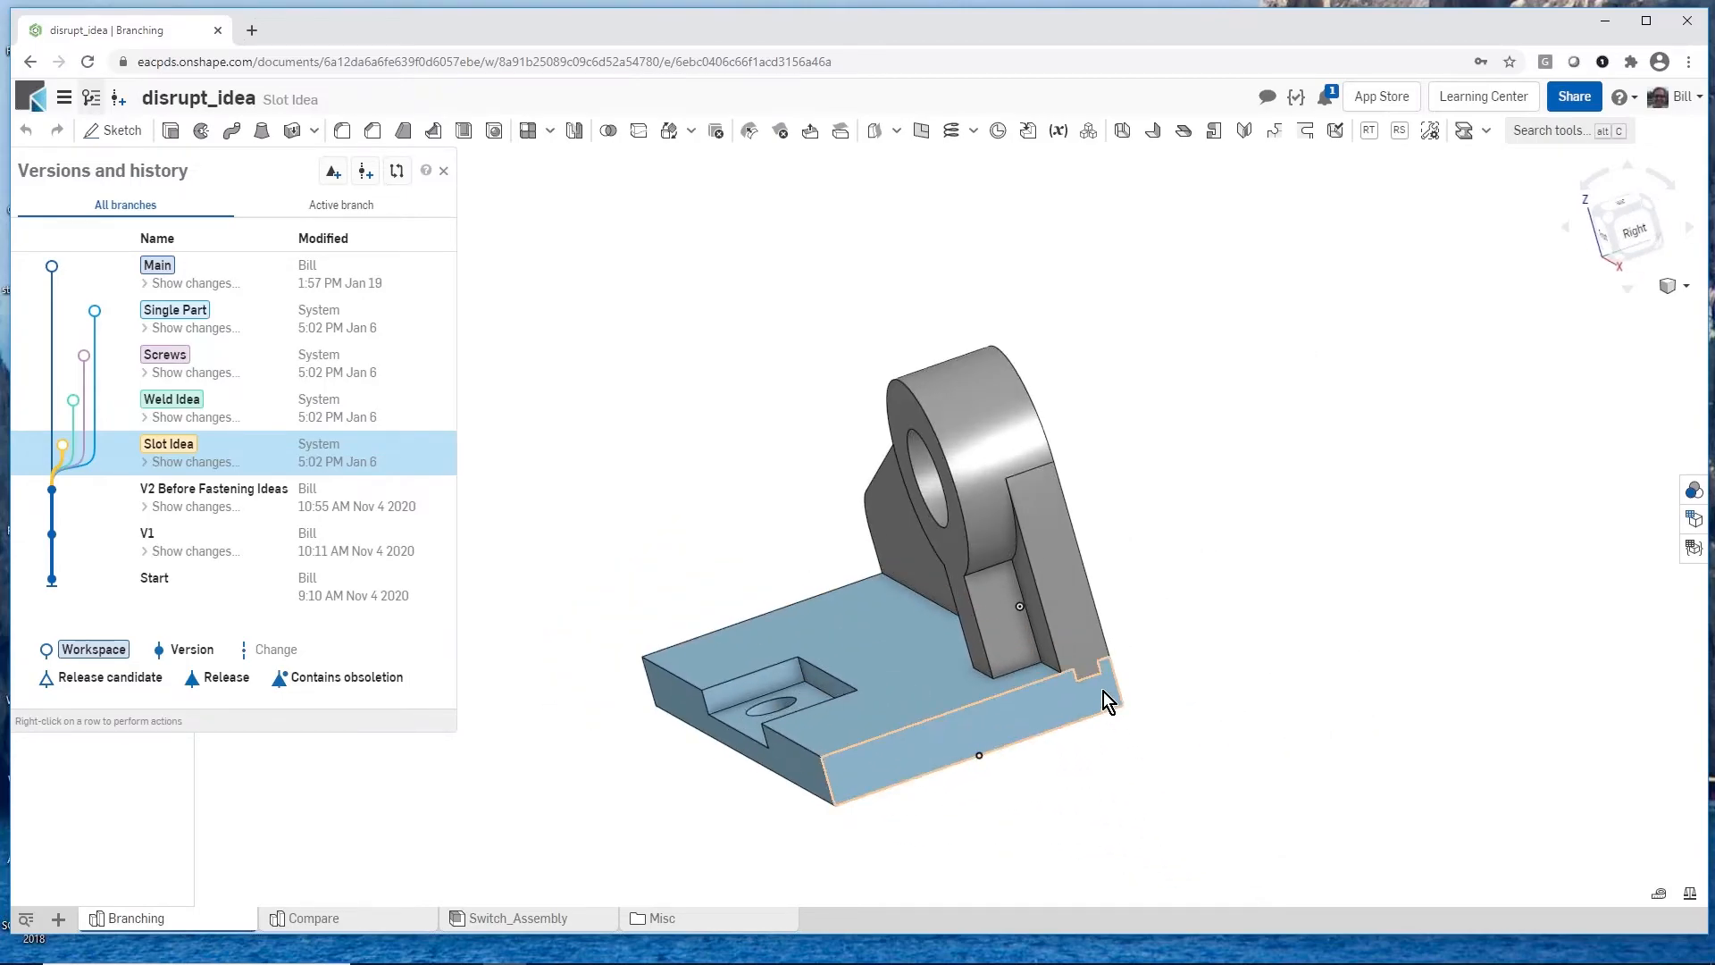
{"action": "scroll", "coordinate": [1124, 676], "scroll_direction": "down", "scroll_amount": 5}
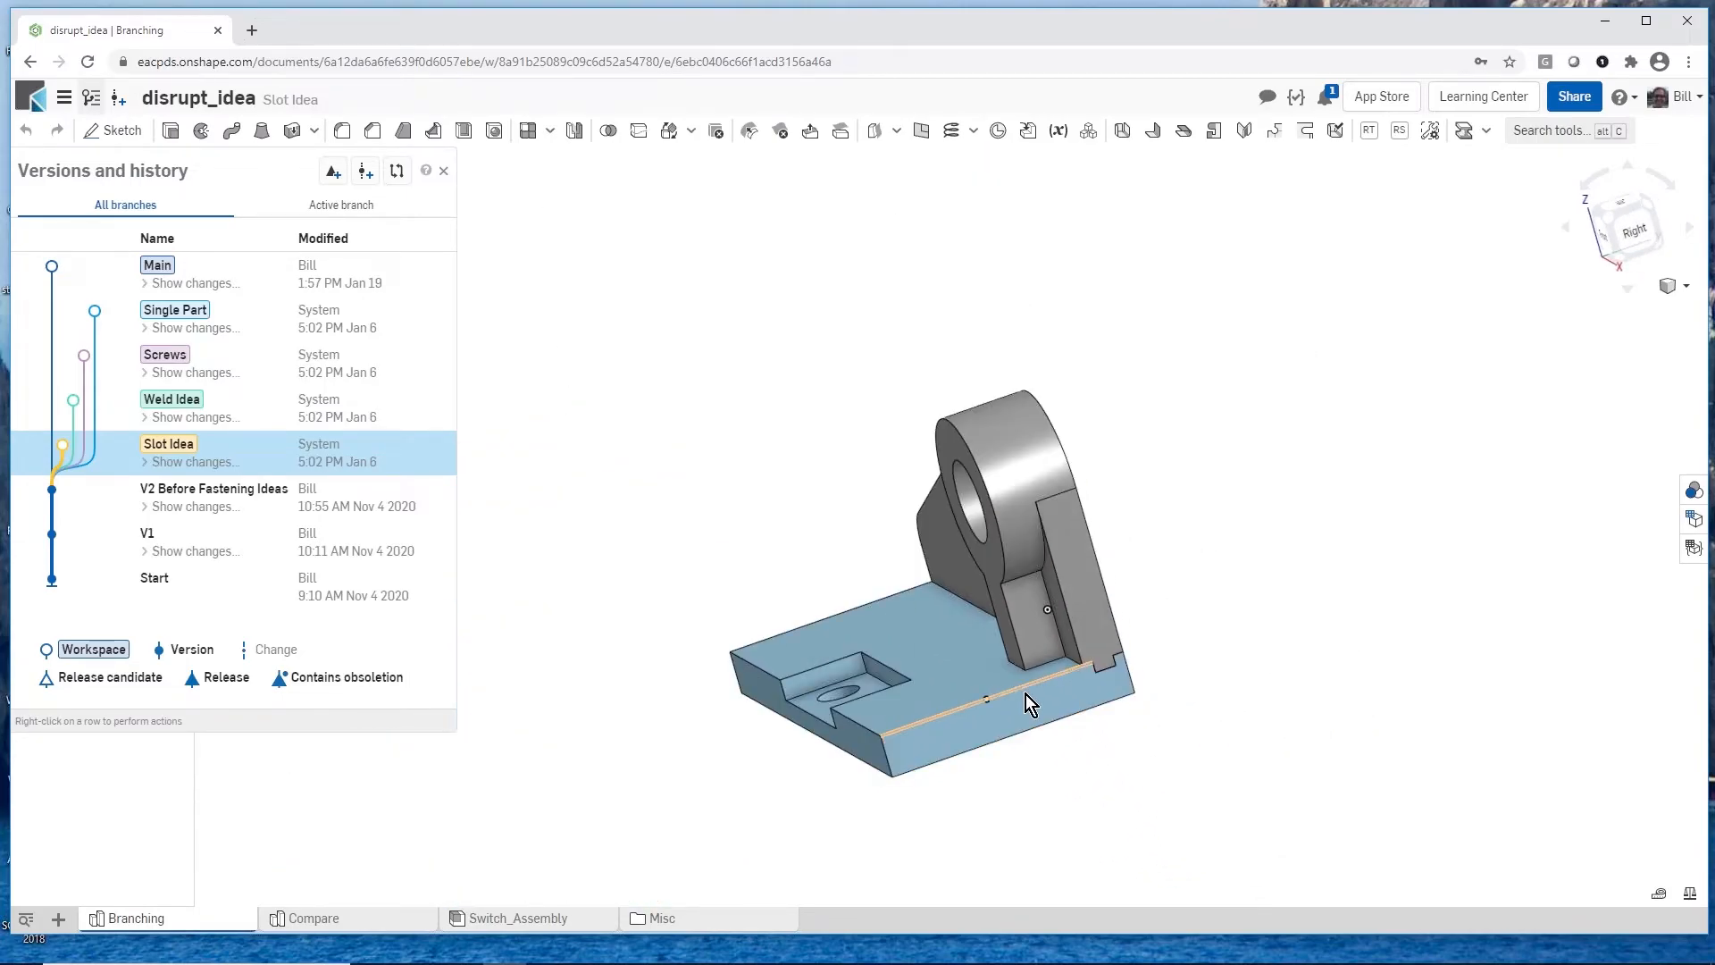
{"action": "right_click_drag", "start_coordinate": [1038, 695], "coordinate": [764, 533]}
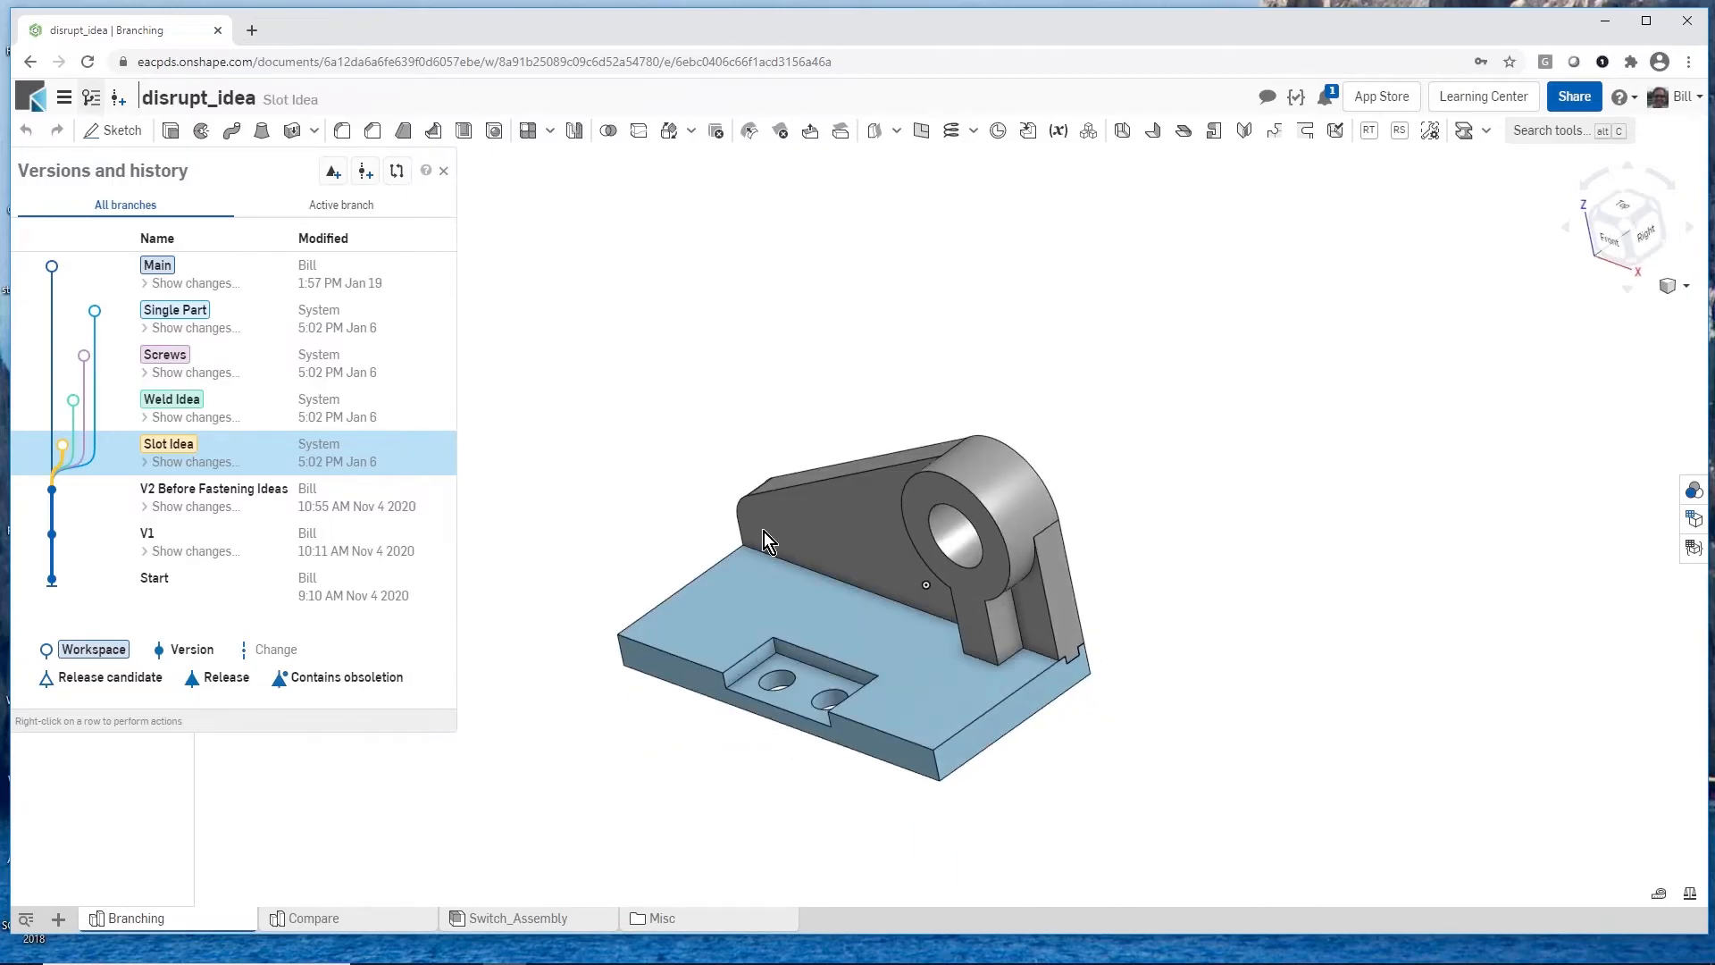
Step: Open the Weld Idea branch and the Screws branch in turn to view their fastening concepts
{"action": "left_click", "coordinate": [184, 410]}
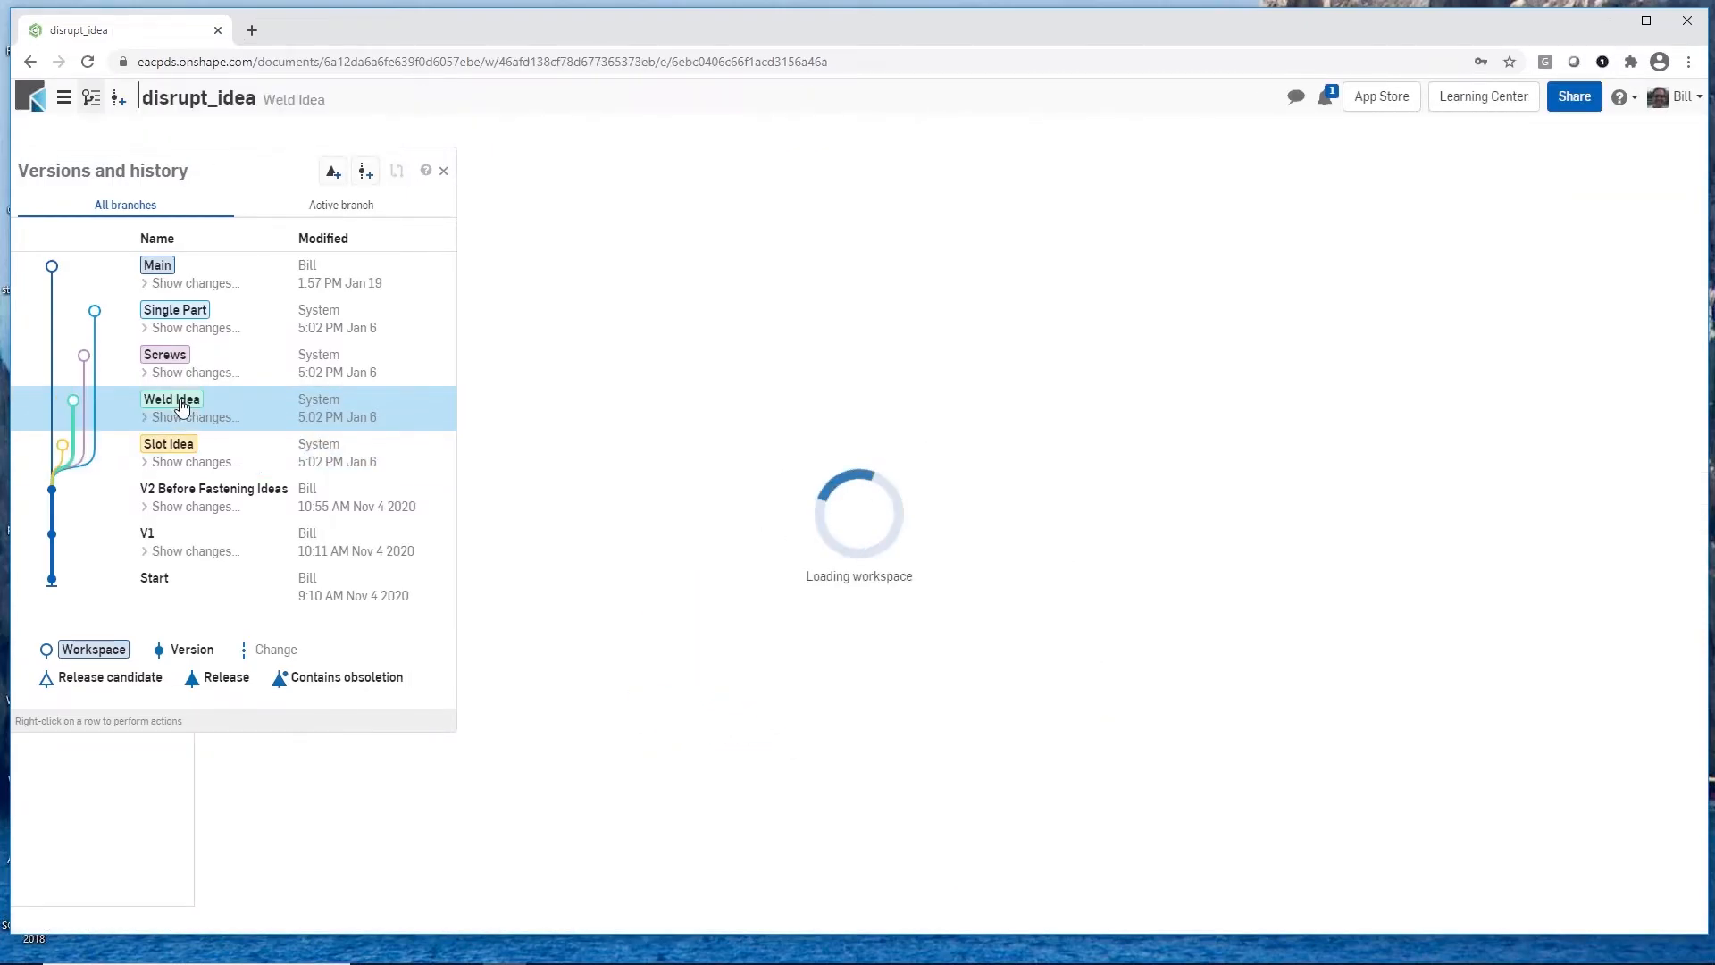
{"action": "mouse_move", "coordinate": [969, 695]}
{"action": "right_mouse_down"}
{"action": "mouse_move", "coordinate": [867, 667]}
{"action": "mouse_move", "coordinate": [979, 677]}
{"action": "right_mouse_up"}
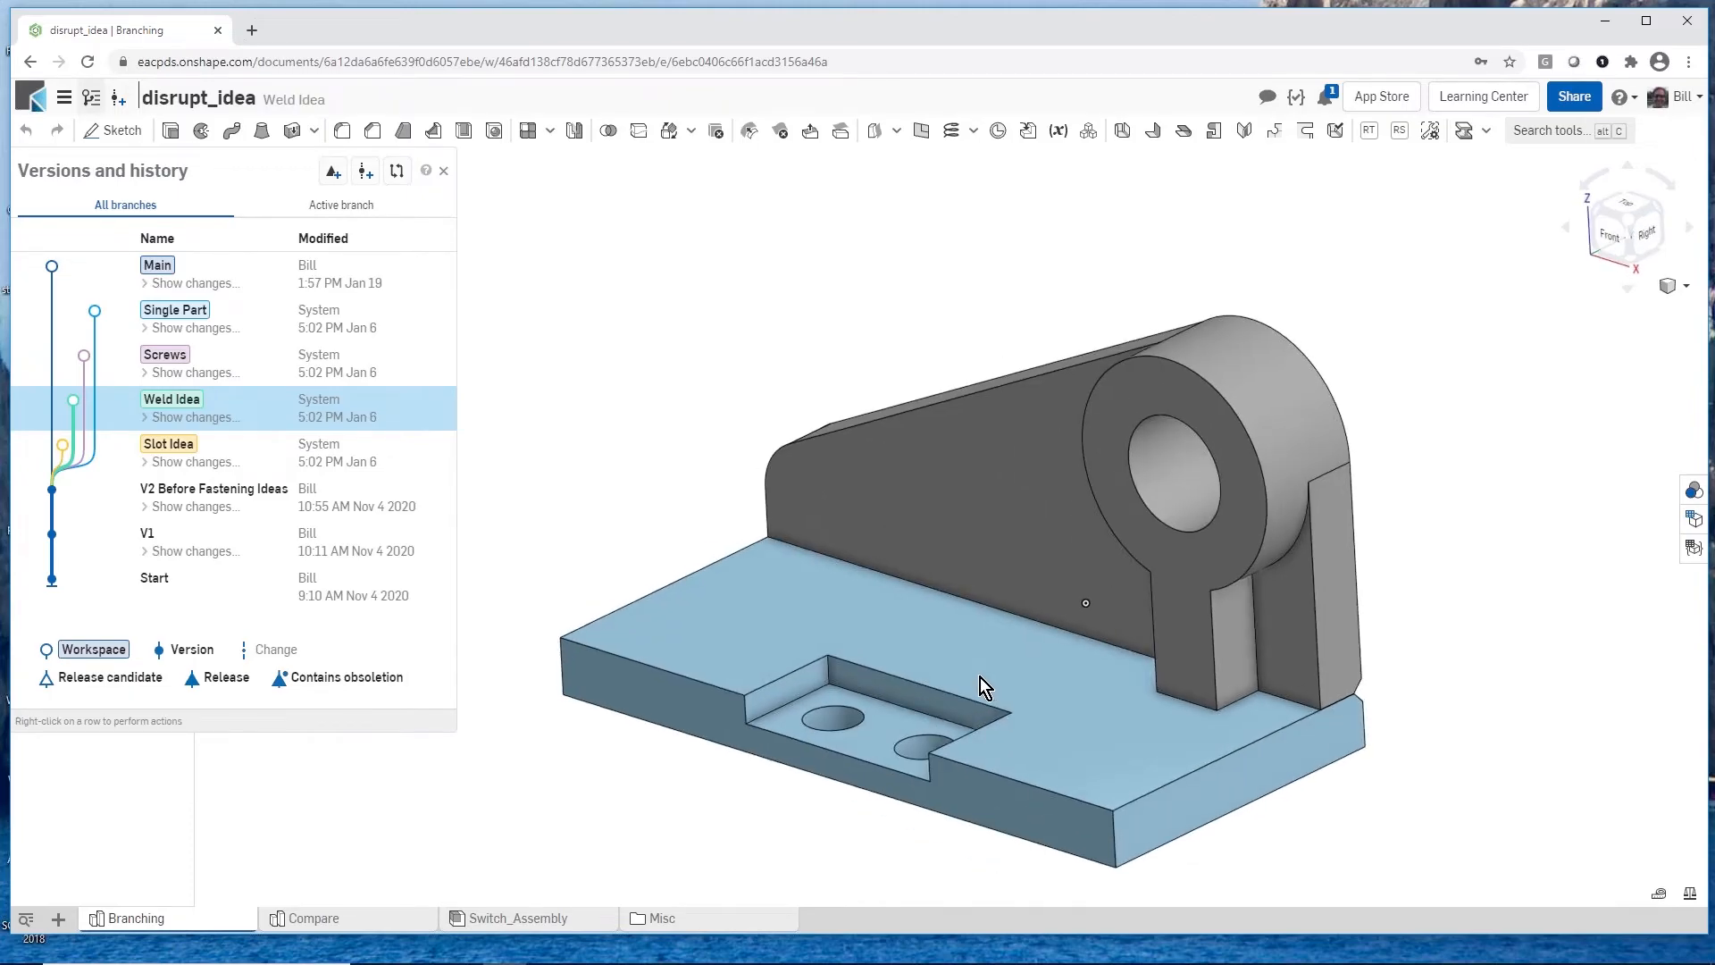
{"action": "left_click", "coordinate": [180, 357]}
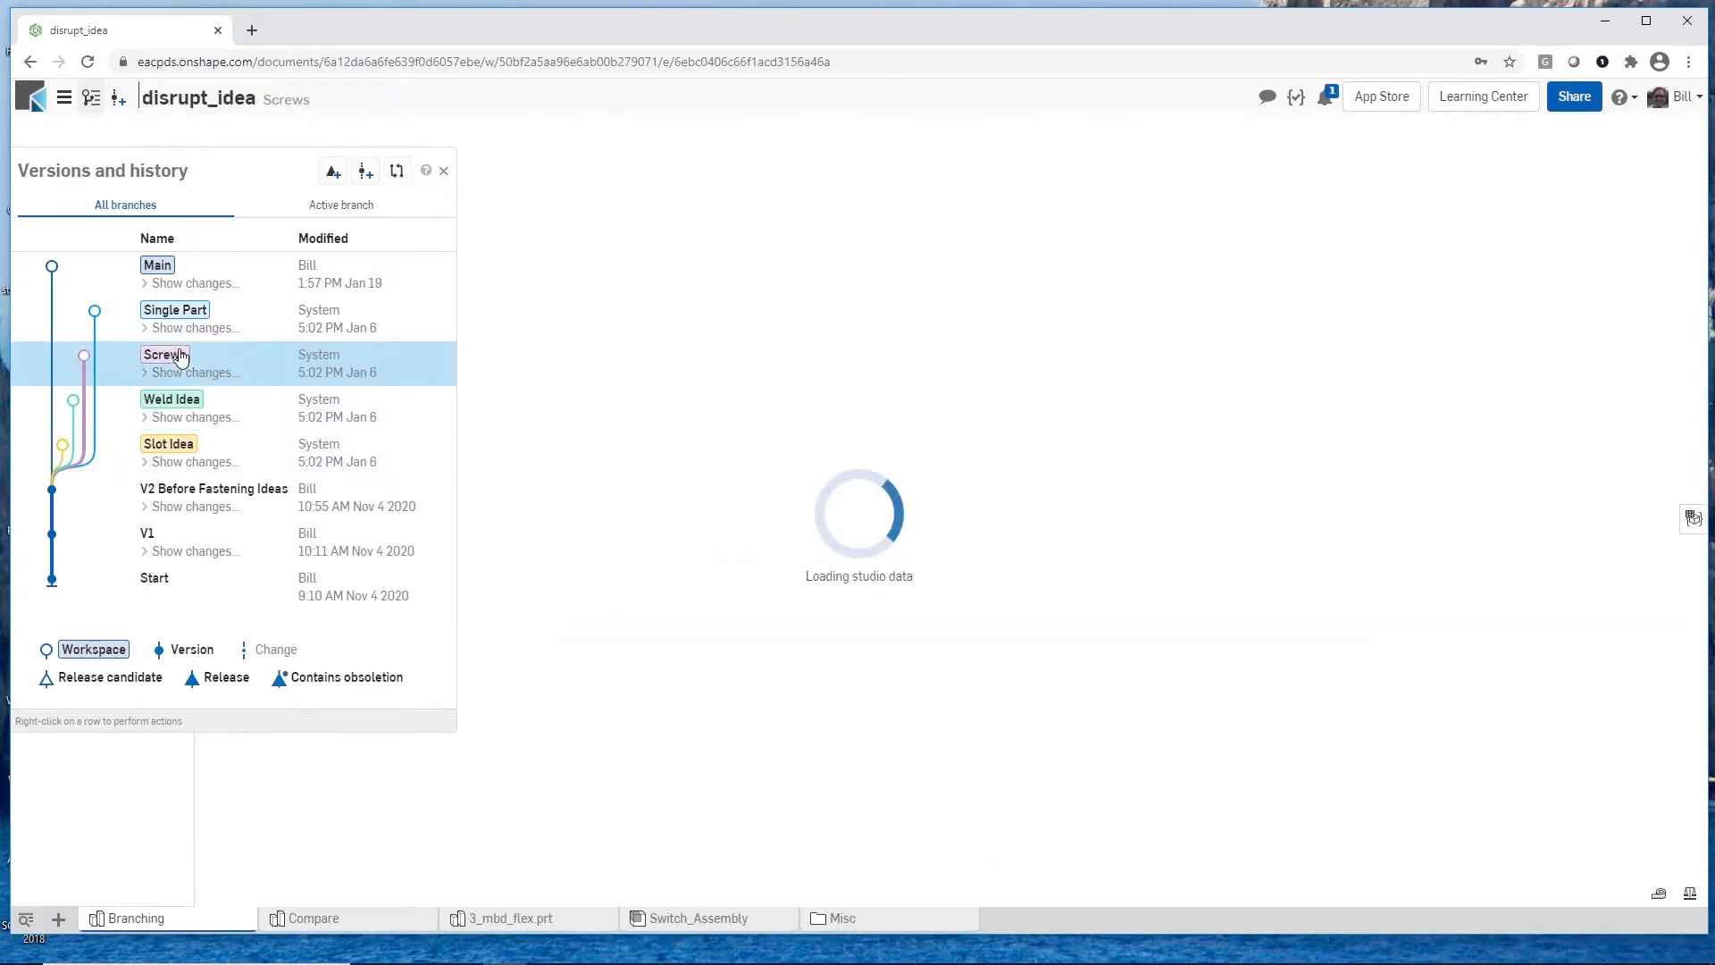
{"action": "mouse_move", "coordinate": [790, 640]}
{"action": "right_mouse_down"}
{"action": "mouse_move", "coordinate": [733, 582]}
{"action": "mouse_move", "coordinate": [699, 463]}
{"action": "mouse_move", "coordinate": [736, 624]}
{"action": "mouse_move", "coordinate": [769, 611]}
{"action": "mouse_move", "coordinate": [809, 645]}
{"action": "right_mouse_up"}
Step: Open the Single Part branch and inspect the bracket modelled as one body
{"action": "left_click", "coordinate": [194, 317]}
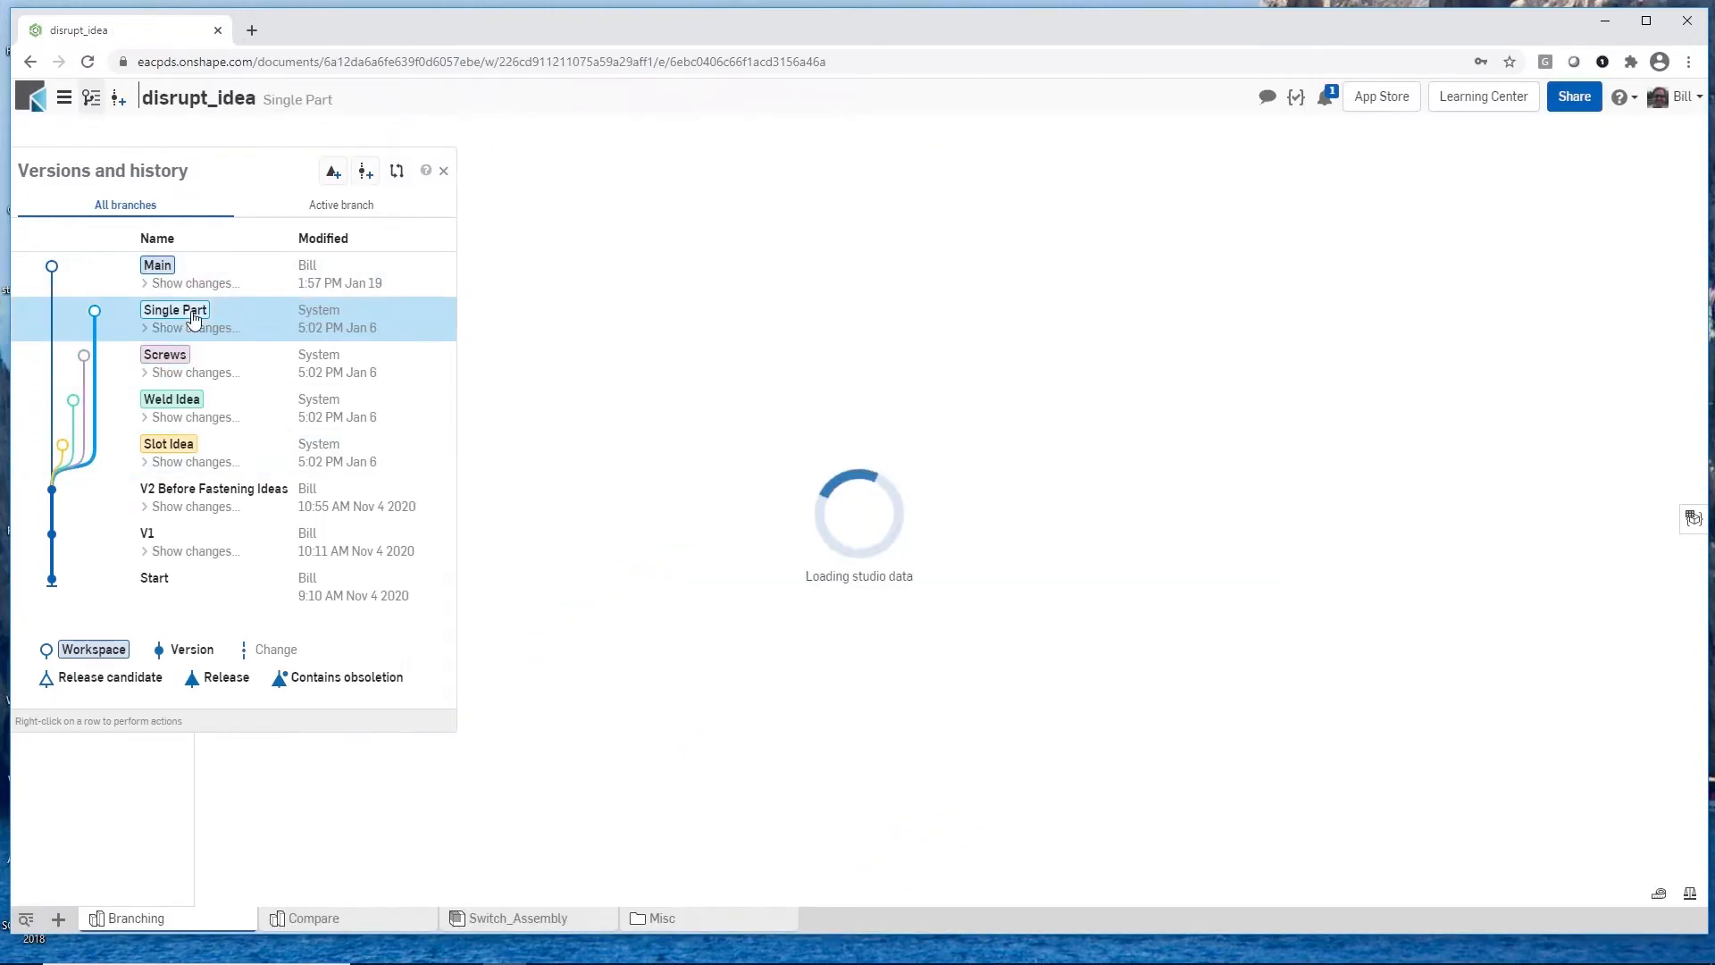
{"action": "mouse_move", "coordinate": [806, 620]}
{"action": "right_mouse_down"}
{"action": "mouse_move", "coordinate": [656, 568]}
{"action": "mouse_move", "coordinate": [634, 495]}
{"action": "mouse_move", "coordinate": [643, 559]}
{"action": "mouse_move", "coordinate": [829, 634]}
{"action": "right_mouse_up"}
{"action": "scroll", "coordinate": [806, 605], "scroll_direction": "down", "scroll_amount": 1}
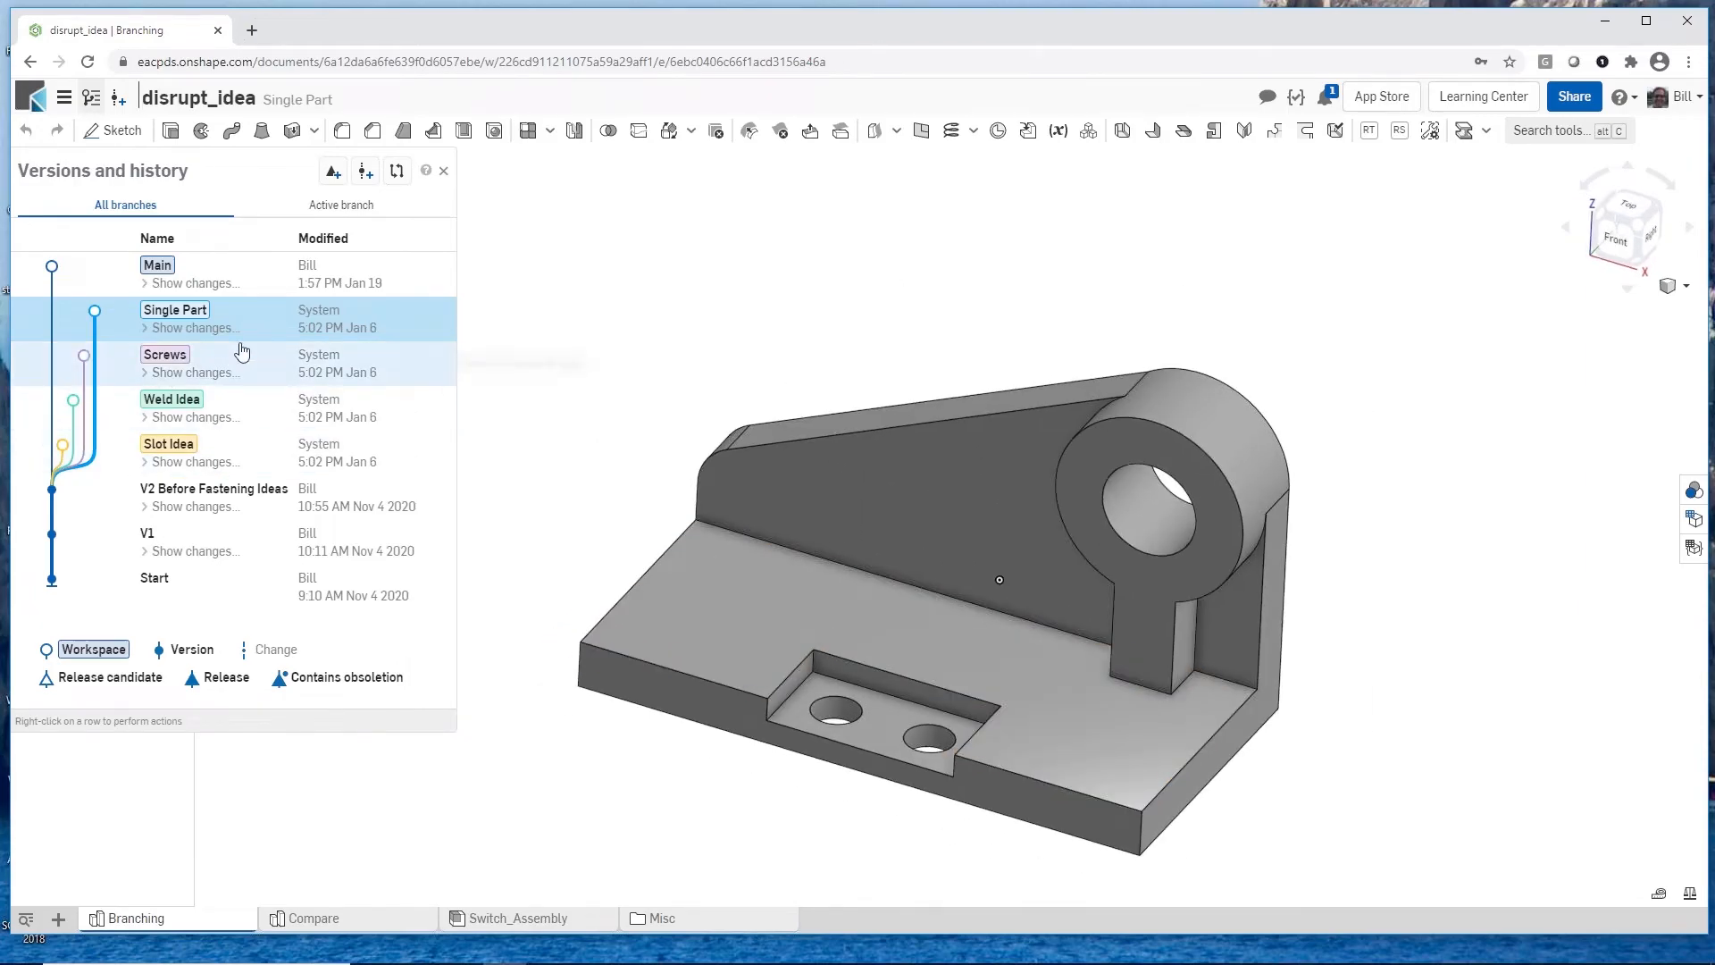
Step: Show the actions available for the Screws branch, dismiss them, and return to the Main workspace with the version history closed
{"action": "right_click", "coordinate": [163, 359]}
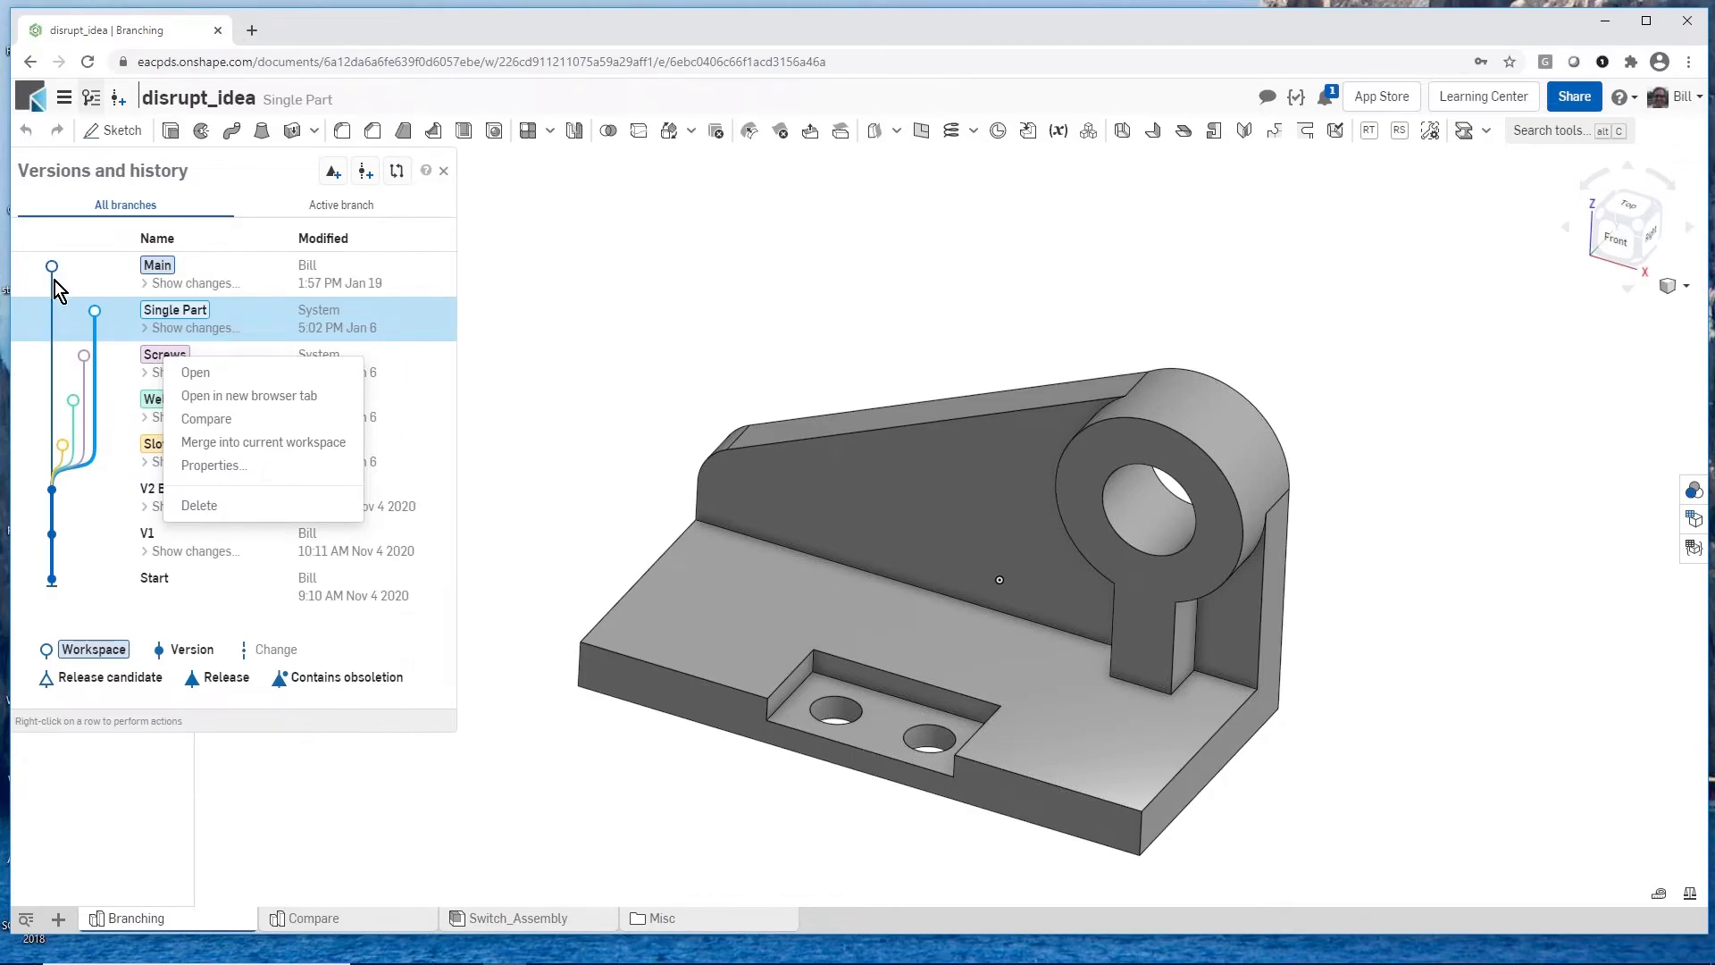
{"action": "left_click", "coordinate": [598, 279]}
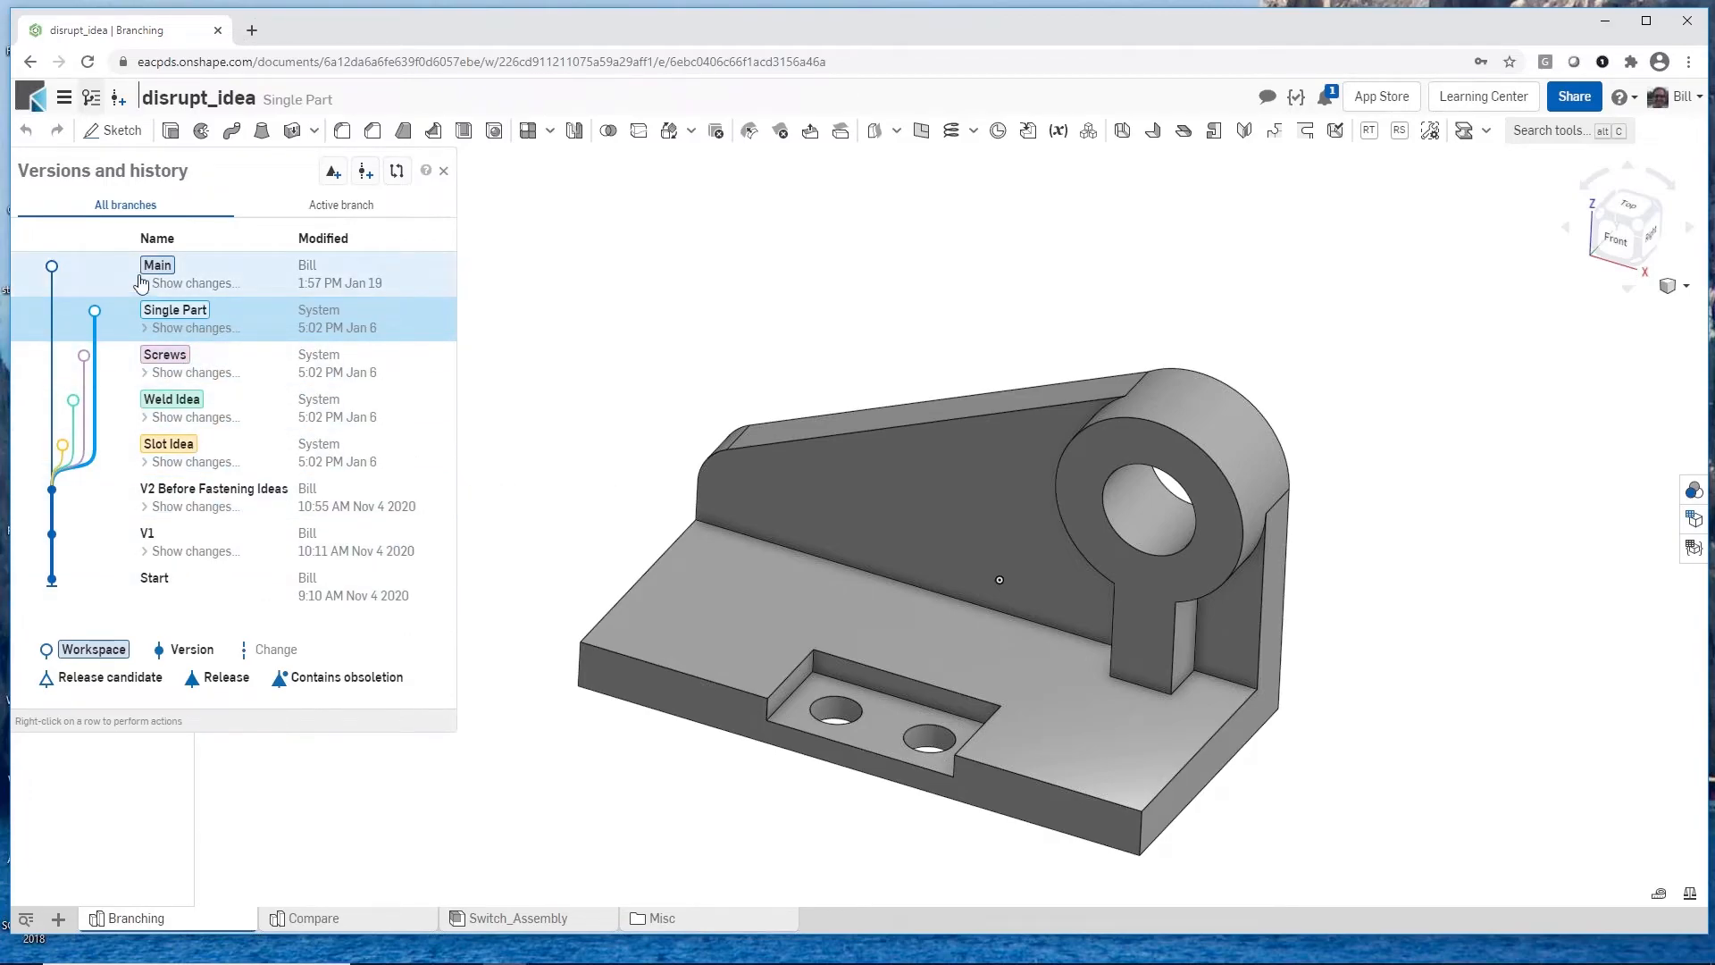
{"action": "left_click", "coordinate": [173, 277]}
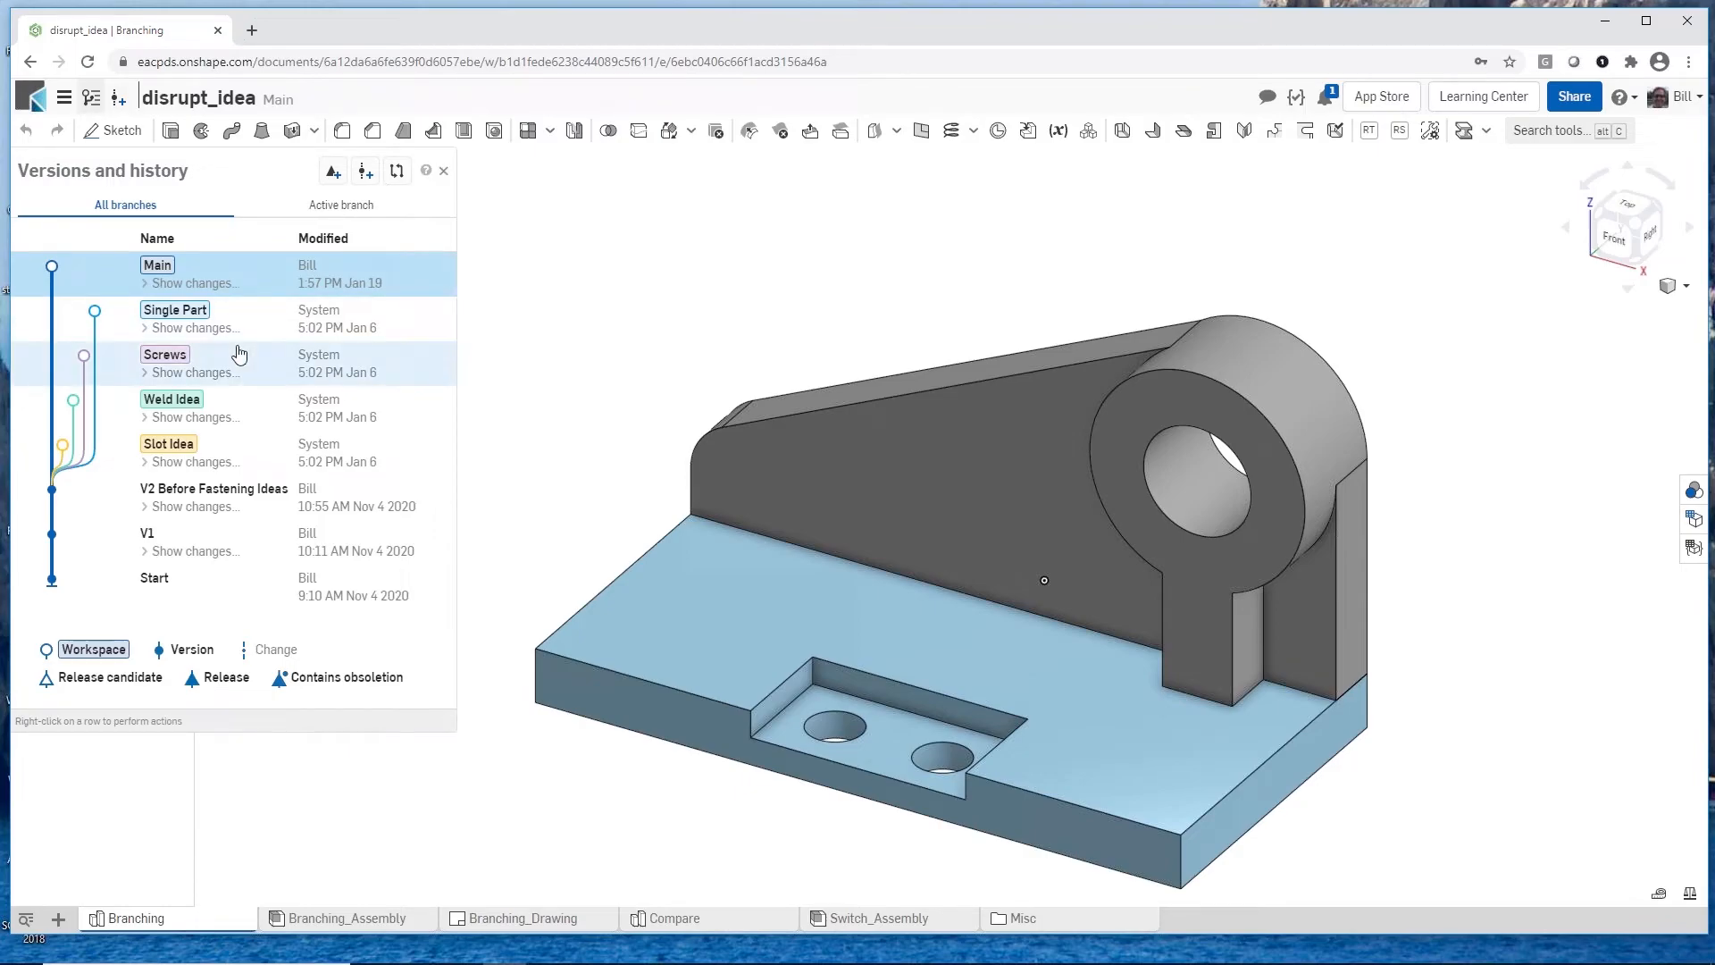
{"action": "left_click", "coordinate": [444, 170]}
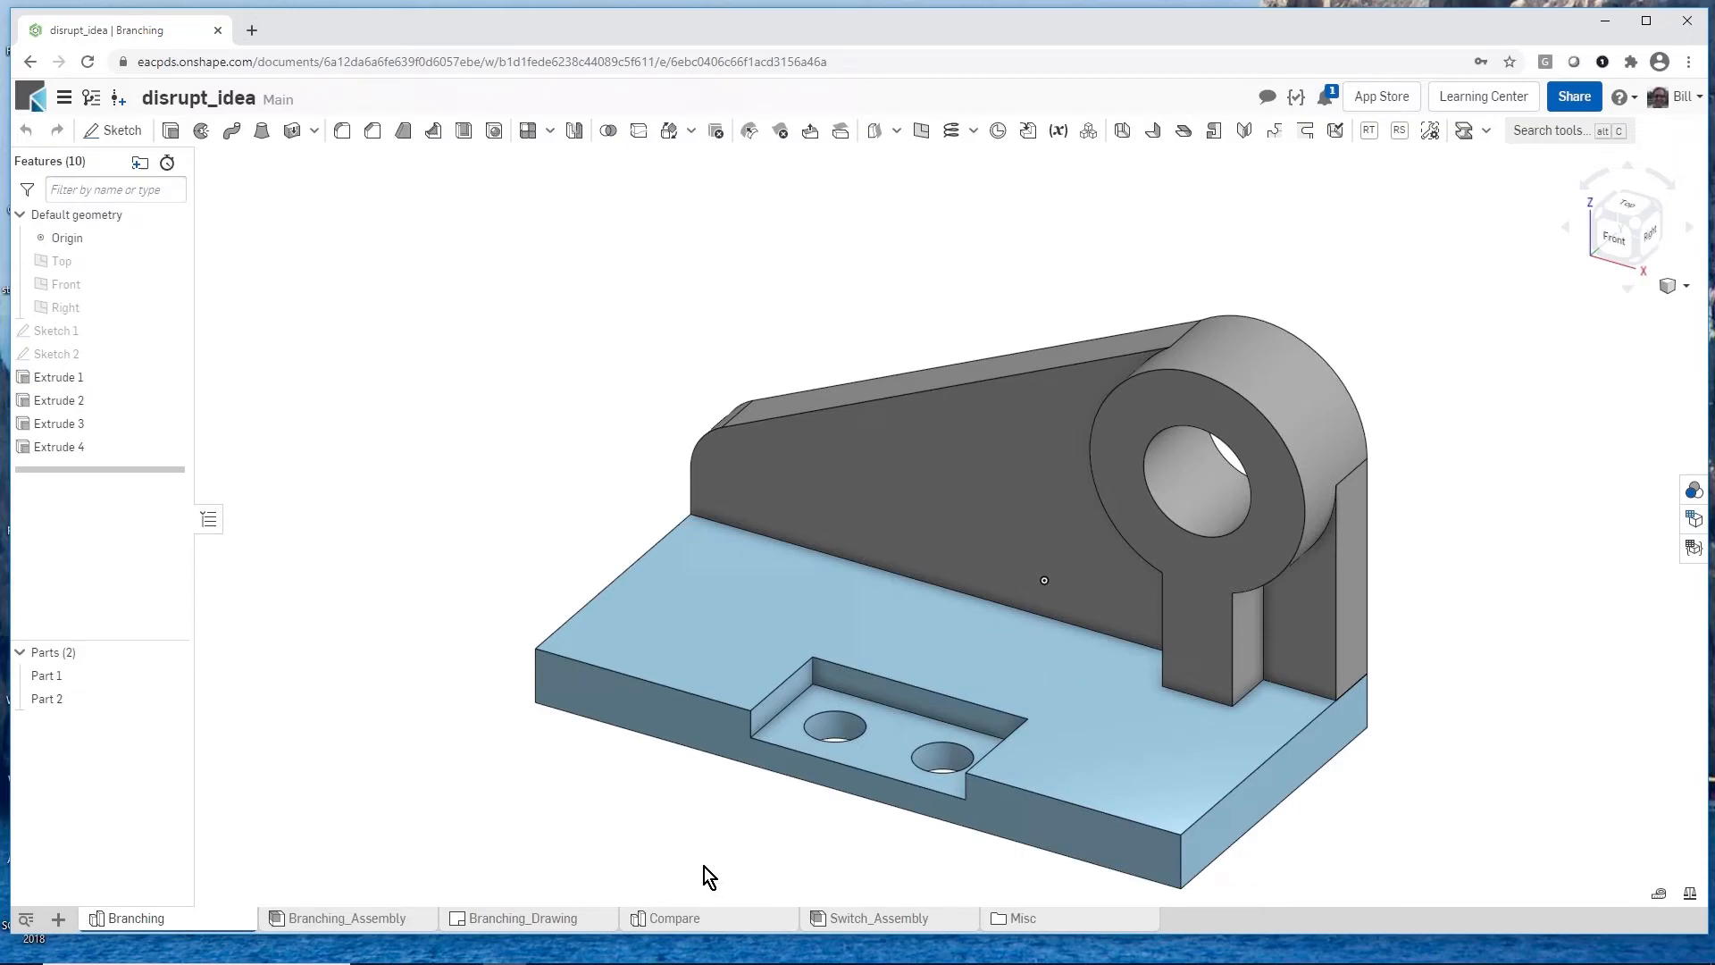
Step: Open the Compare part studio, expand the V1 changes in the version history, and open the Import document entry
{"action": "left_click", "coordinate": [672, 920]}
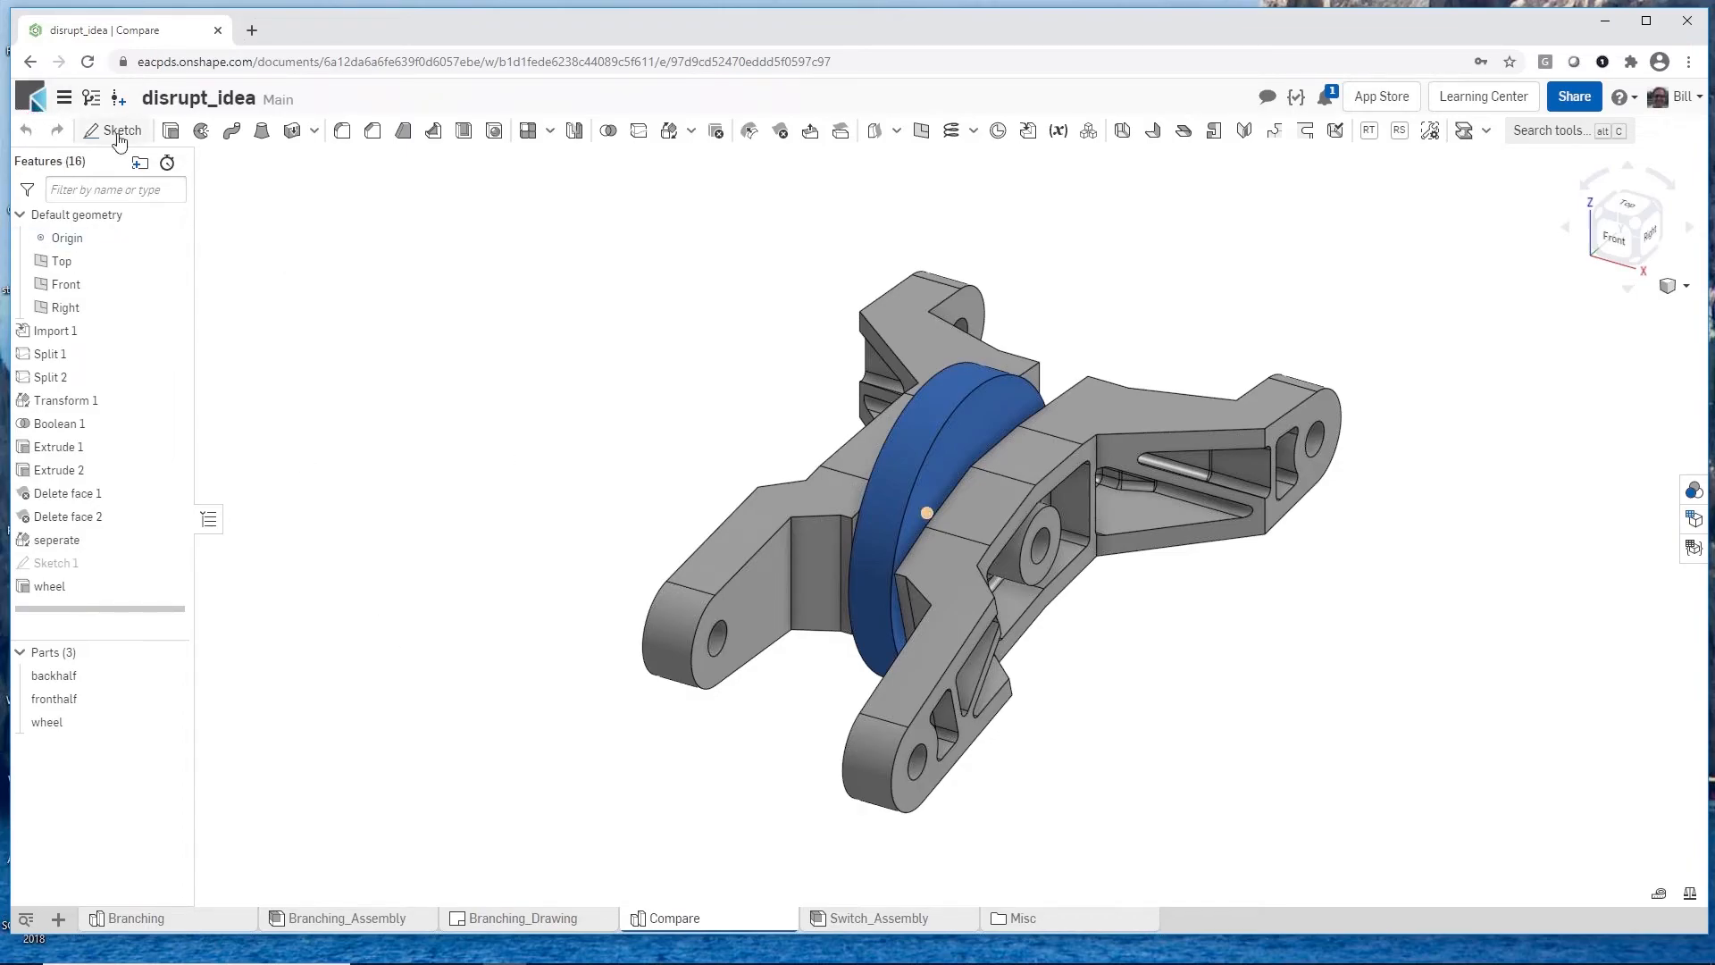
{"action": "left_click", "coordinate": [91, 98]}
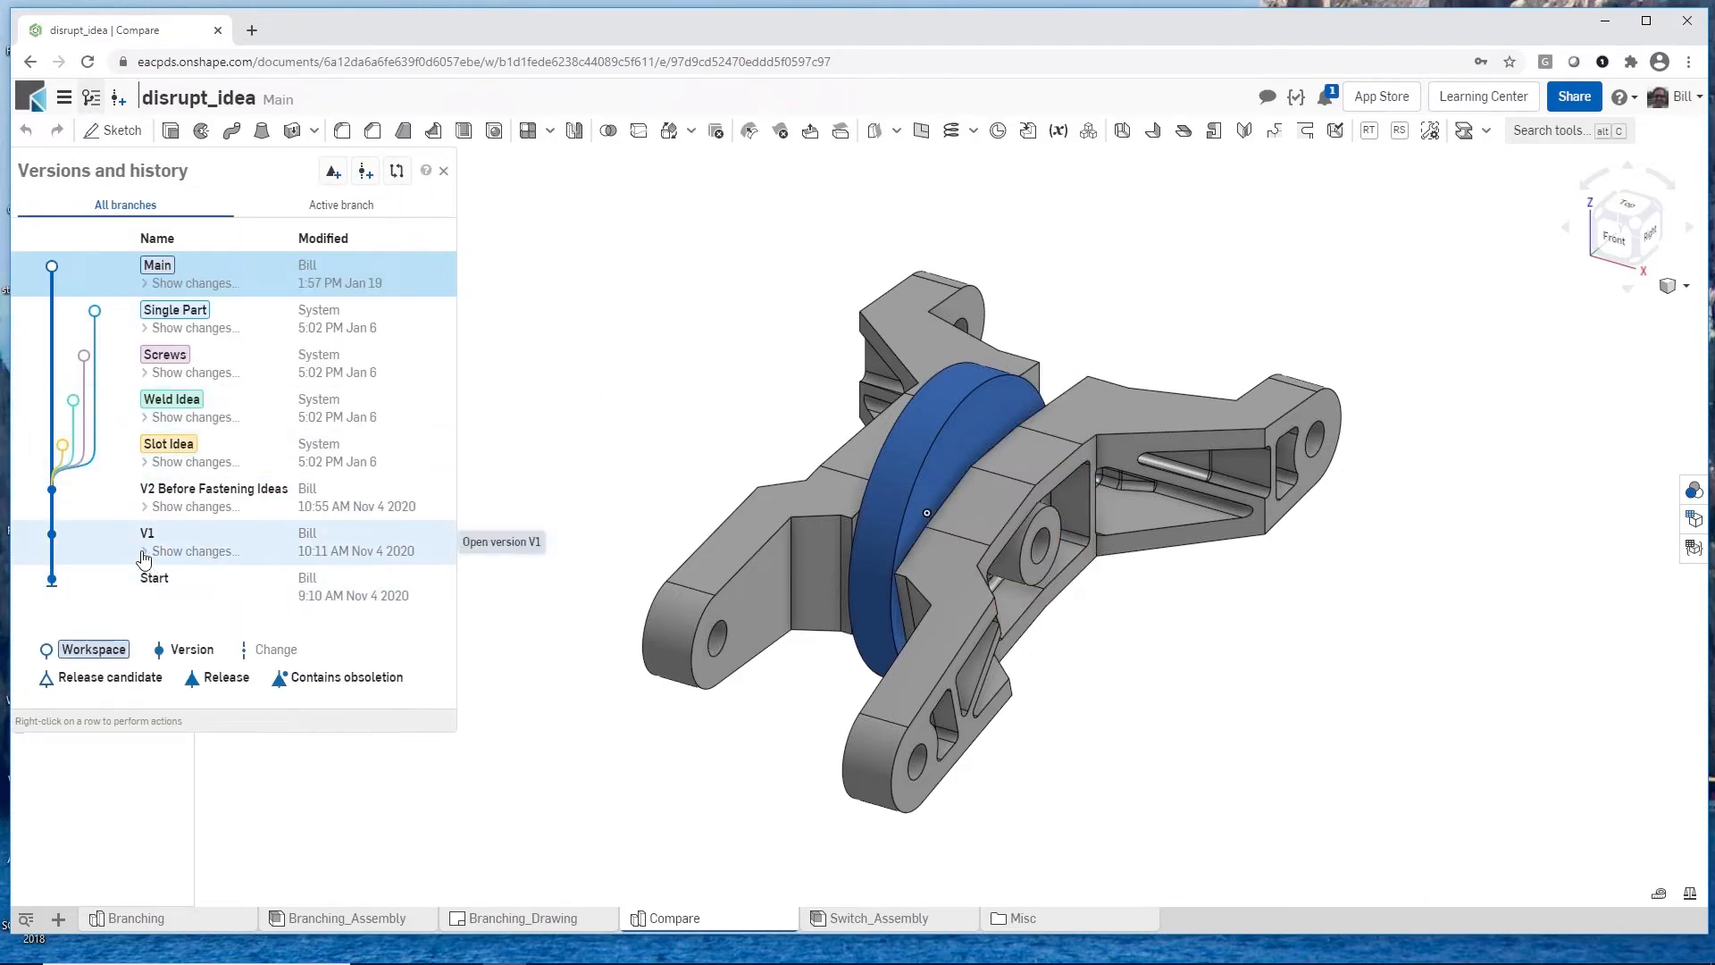
{"action": "left_click", "coordinate": [144, 557]}
{"action": "scroll", "coordinate": [183, 705], "scroll_direction": "down", "scroll_amount": 6}
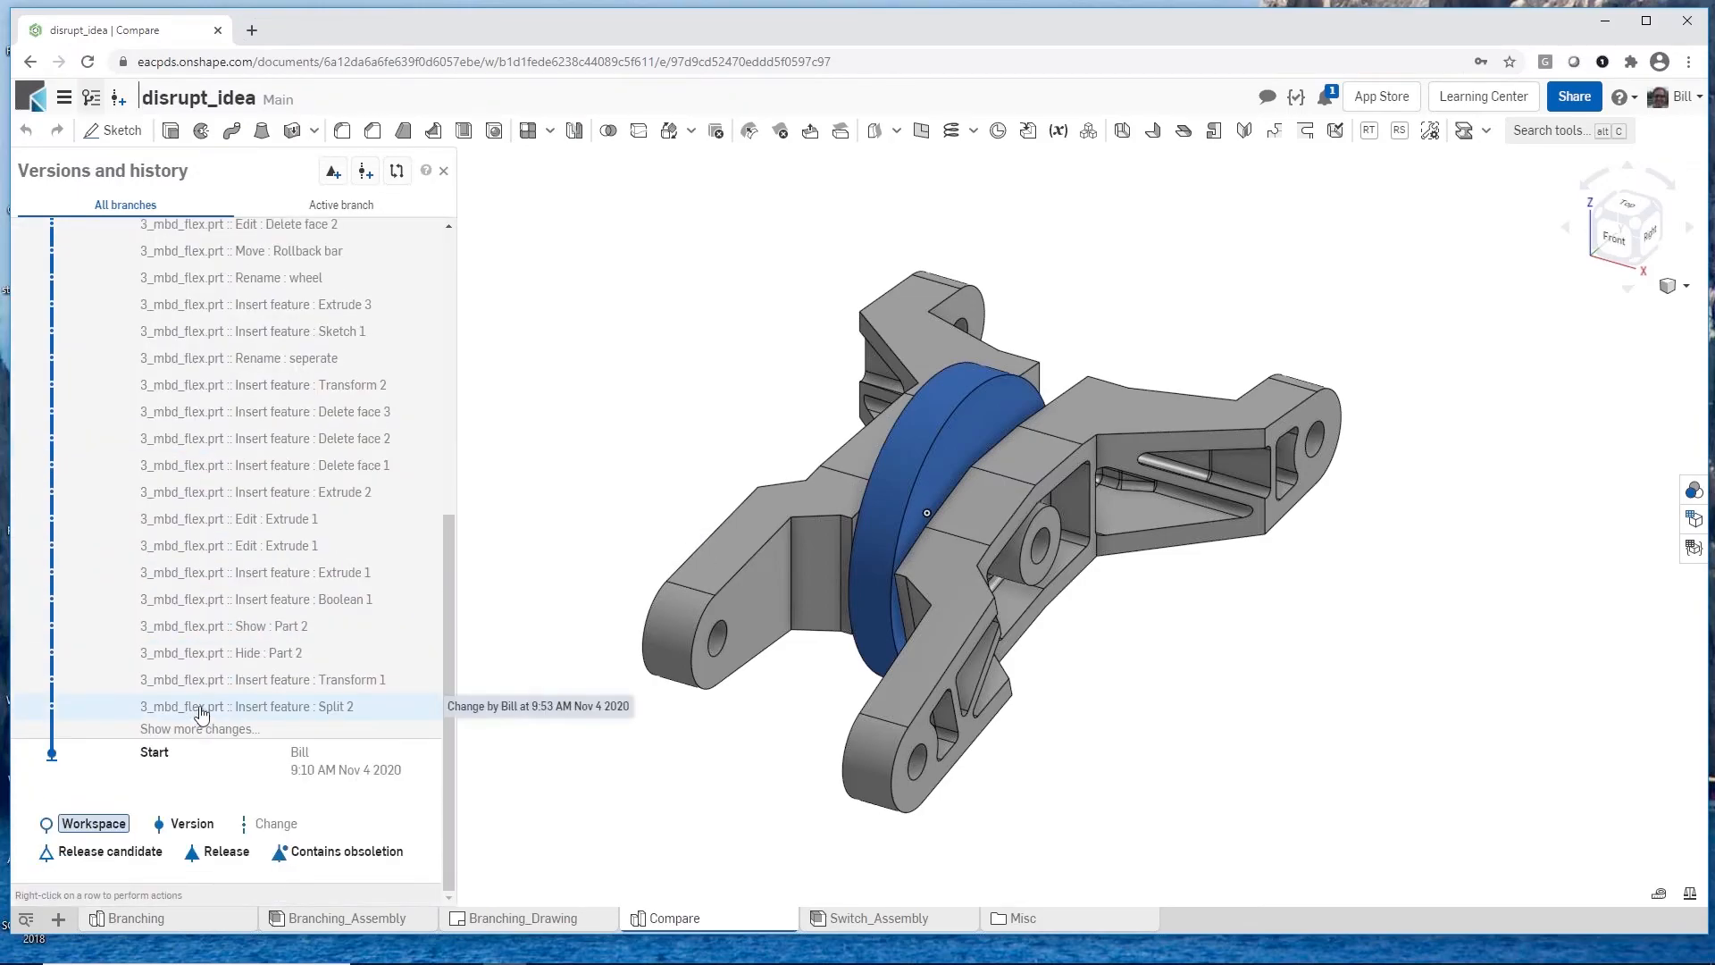
{"action": "left_click", "coordinate": [143, 728]}
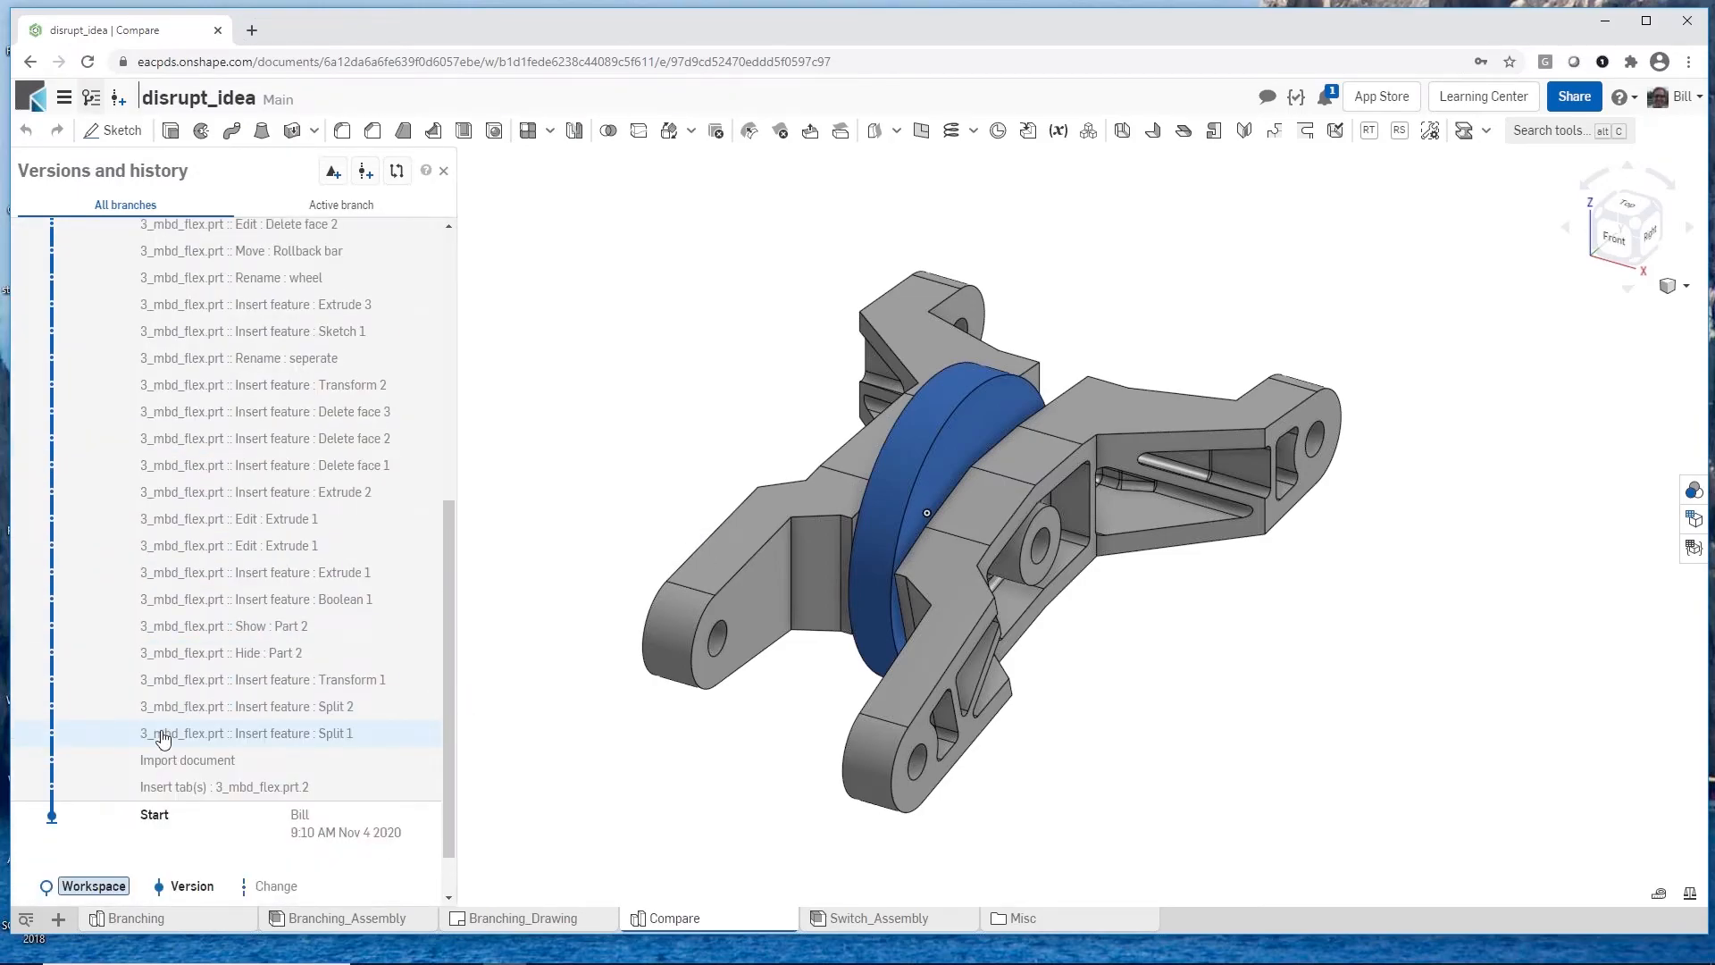
{"action": "scroll", "coordinate": [201, 736], "scroll_direction": "down", "scroll_amount": 1}
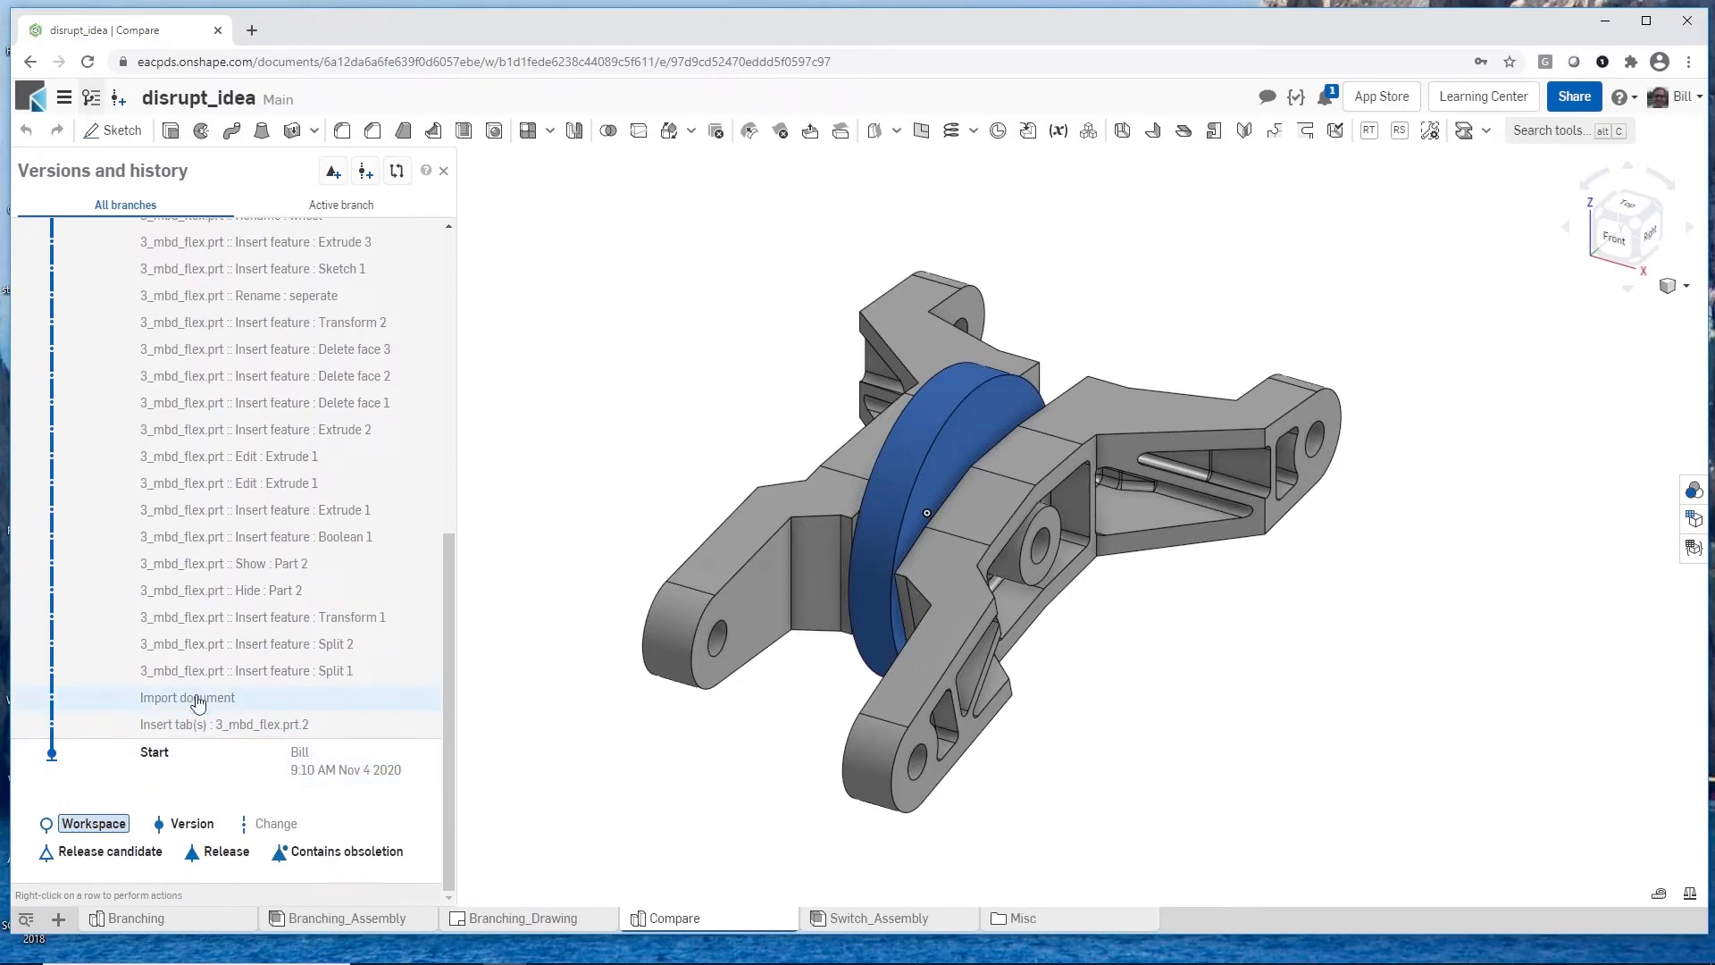
{"action": "mouse_move", "coordinate": [198, 704]}
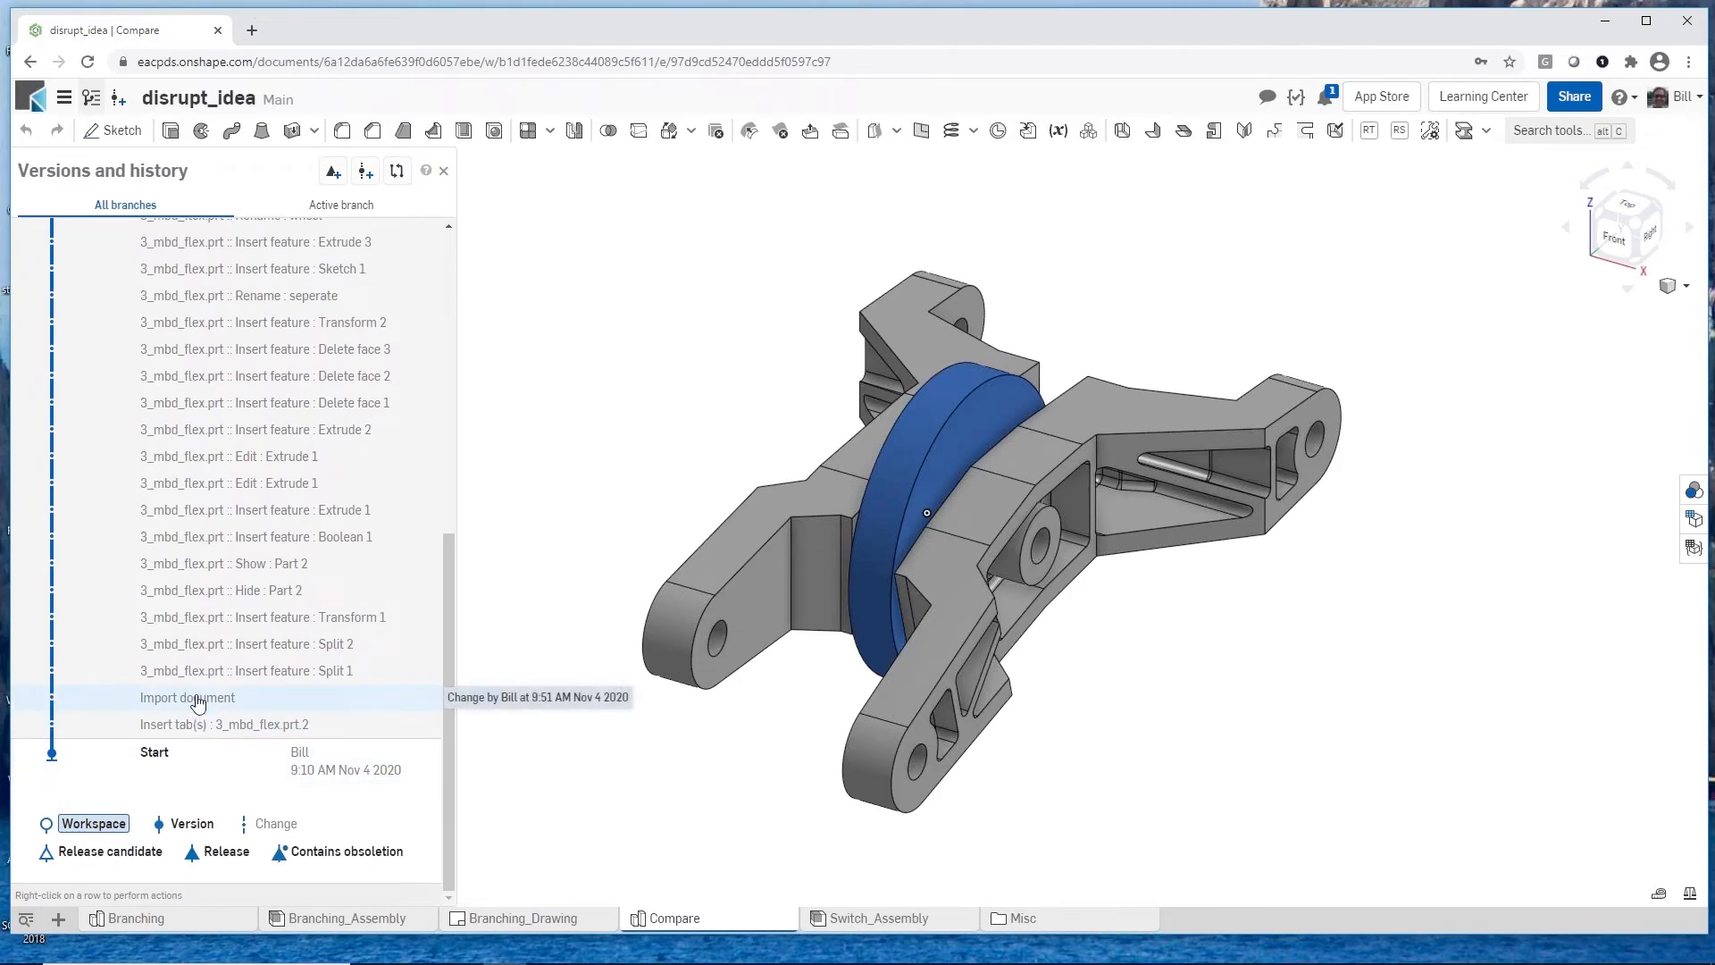
{"action": "left_click", "coordinate": [197, 704]}
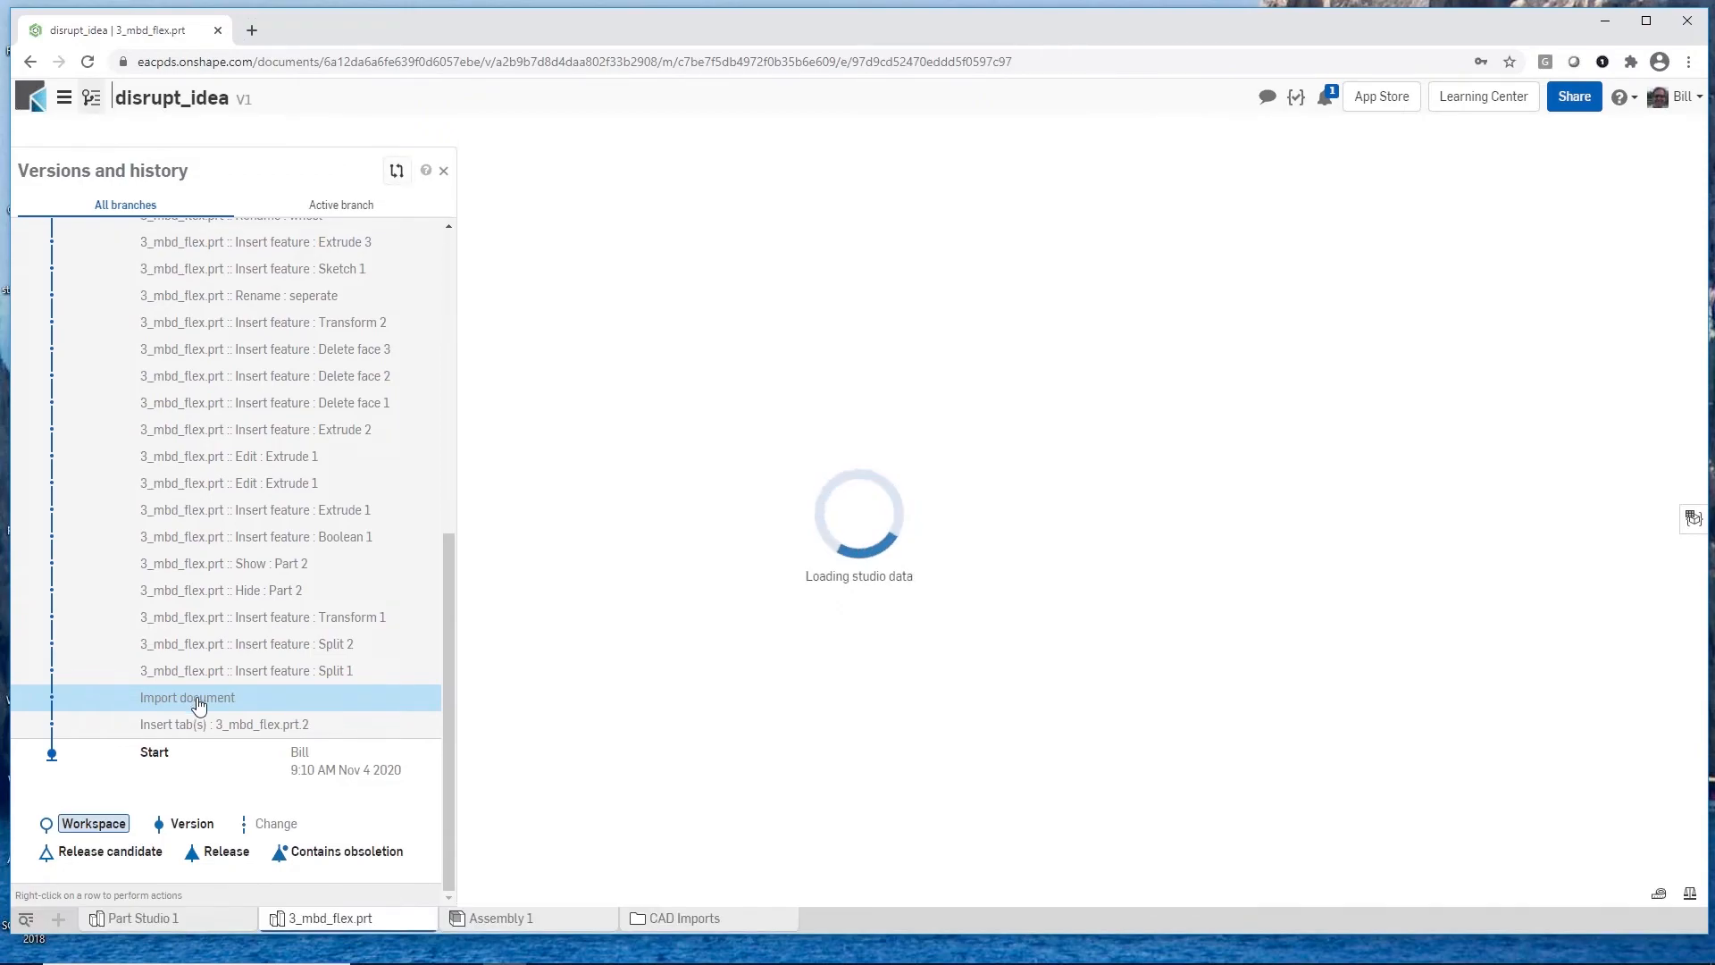
{"action": "scroll", "coordinate": [198, 704], "scroll_direction": "up", "scroll_amount": 4}
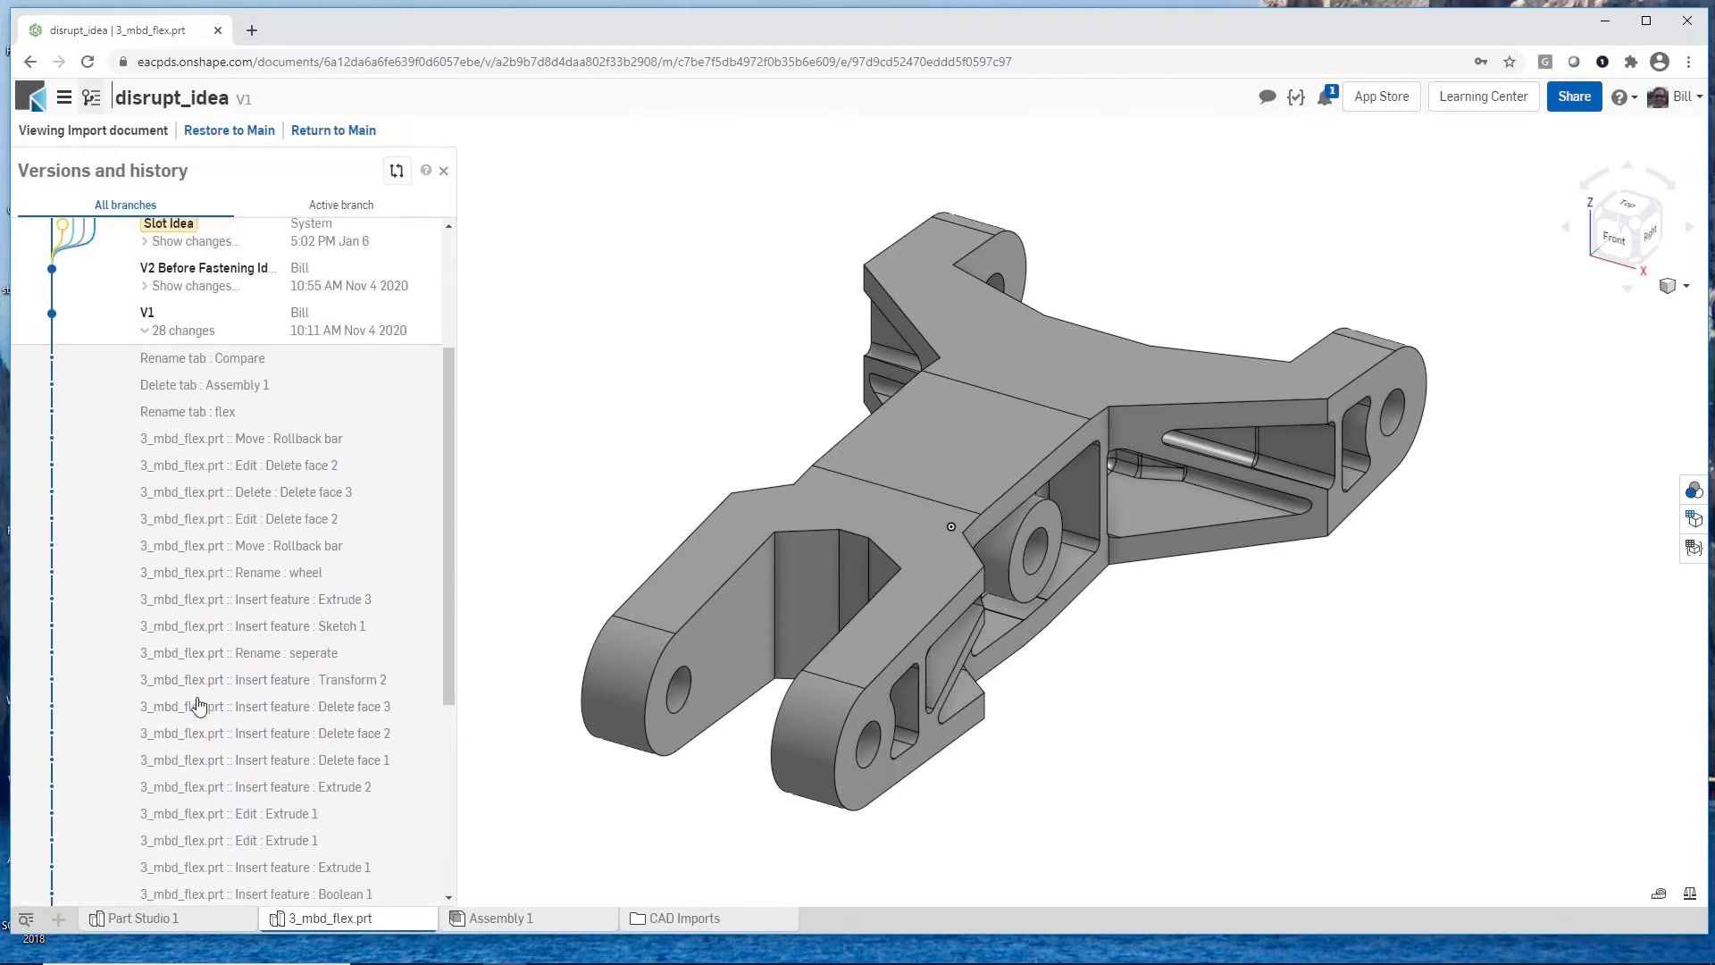
Step: Compare the Import document history entry of V1 with the Main workspace
{"action": "left_click", "coordinate": [394, 172]}
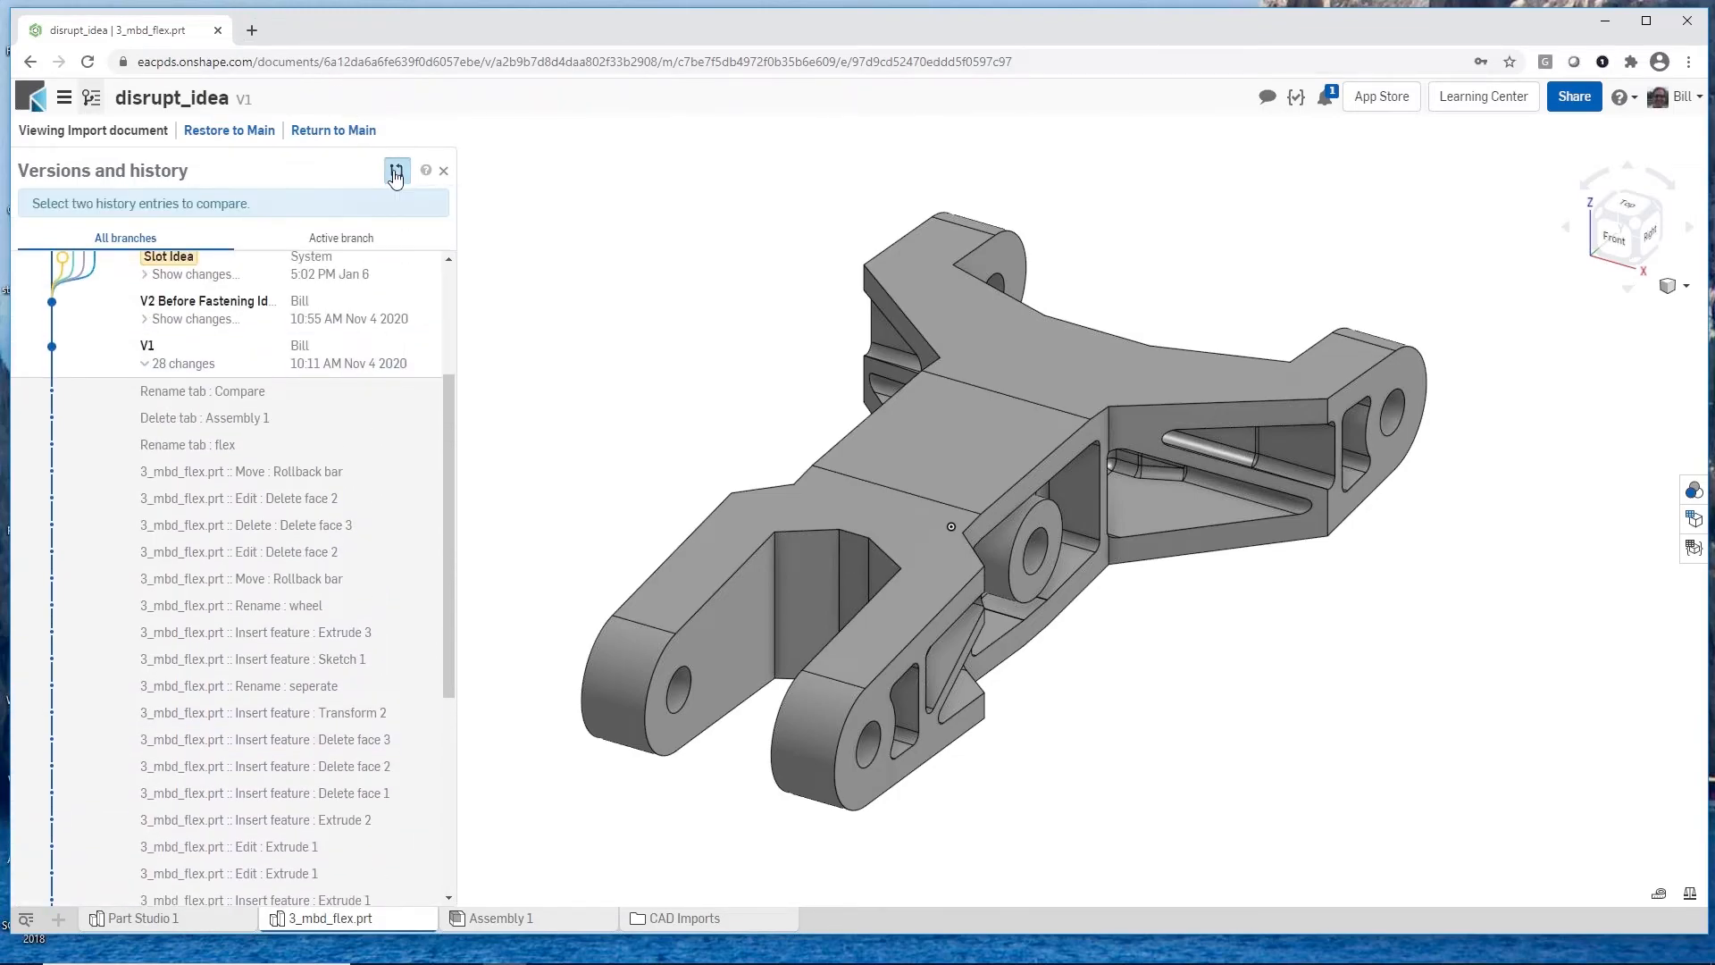
{"action": "scroll", "coordinate": [229, 561], "scroll_direction": "down", "scroll_amount": 5}
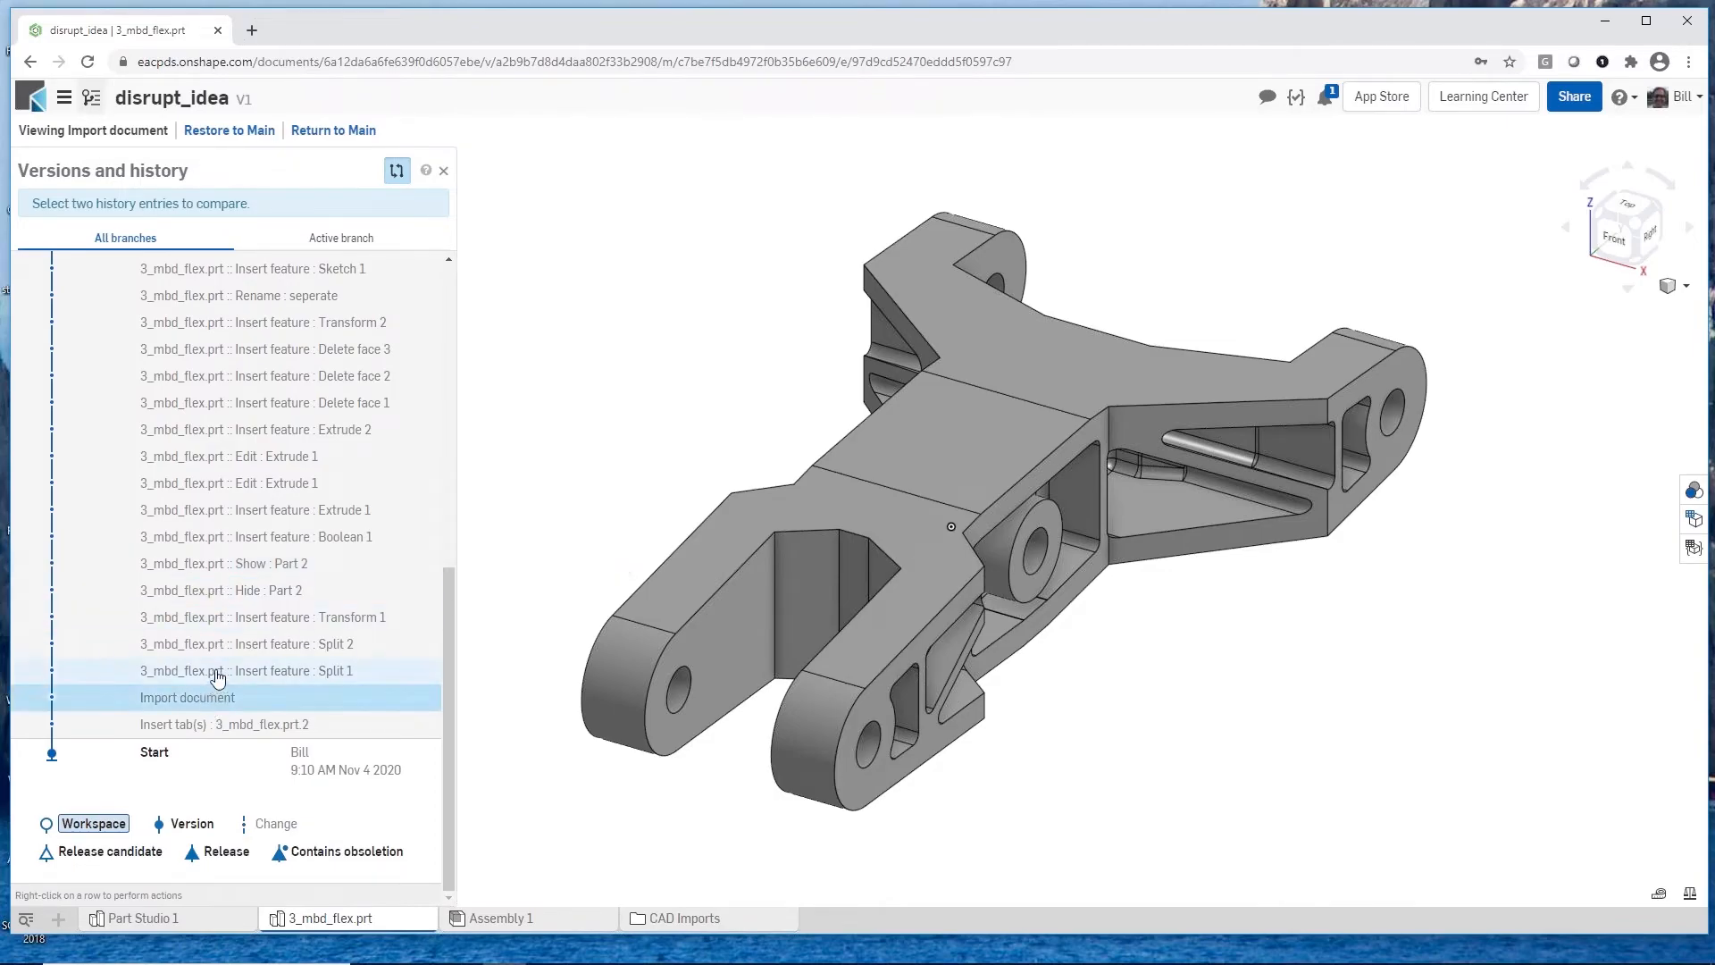
{"action": "scroll", "coordinate": [209, 701], "scroll_direction": "up", "scroll_amount": 10}
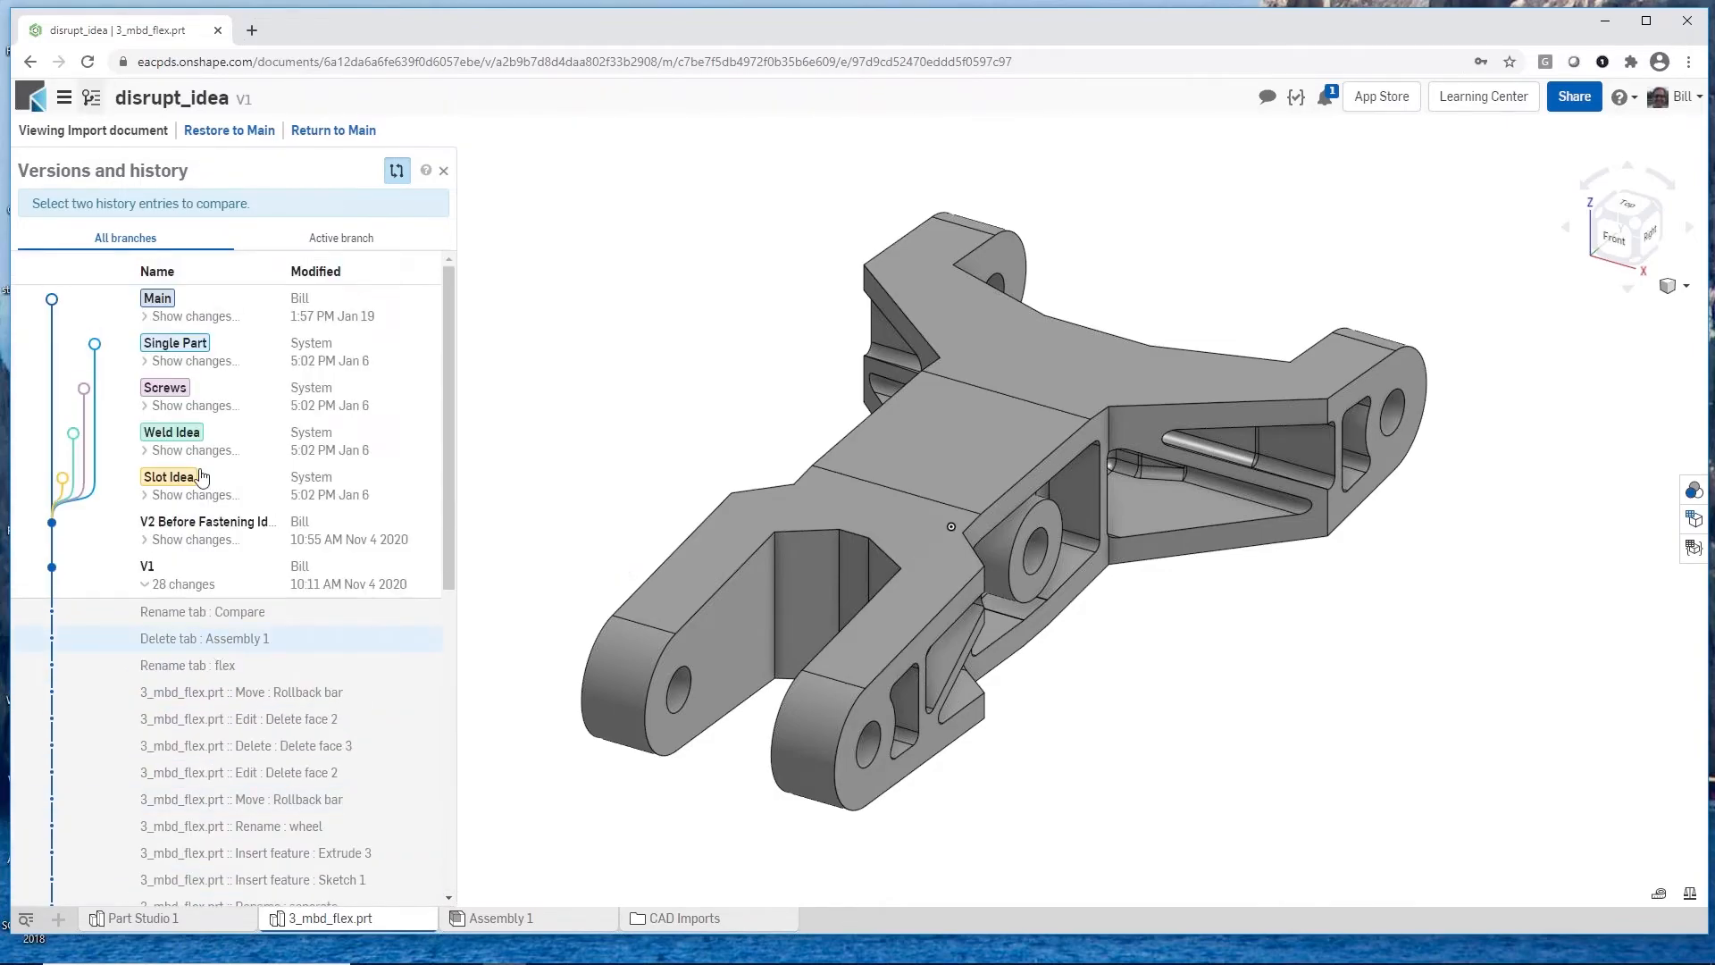
{"action": "left_click", "coordinate": [156, 298]}
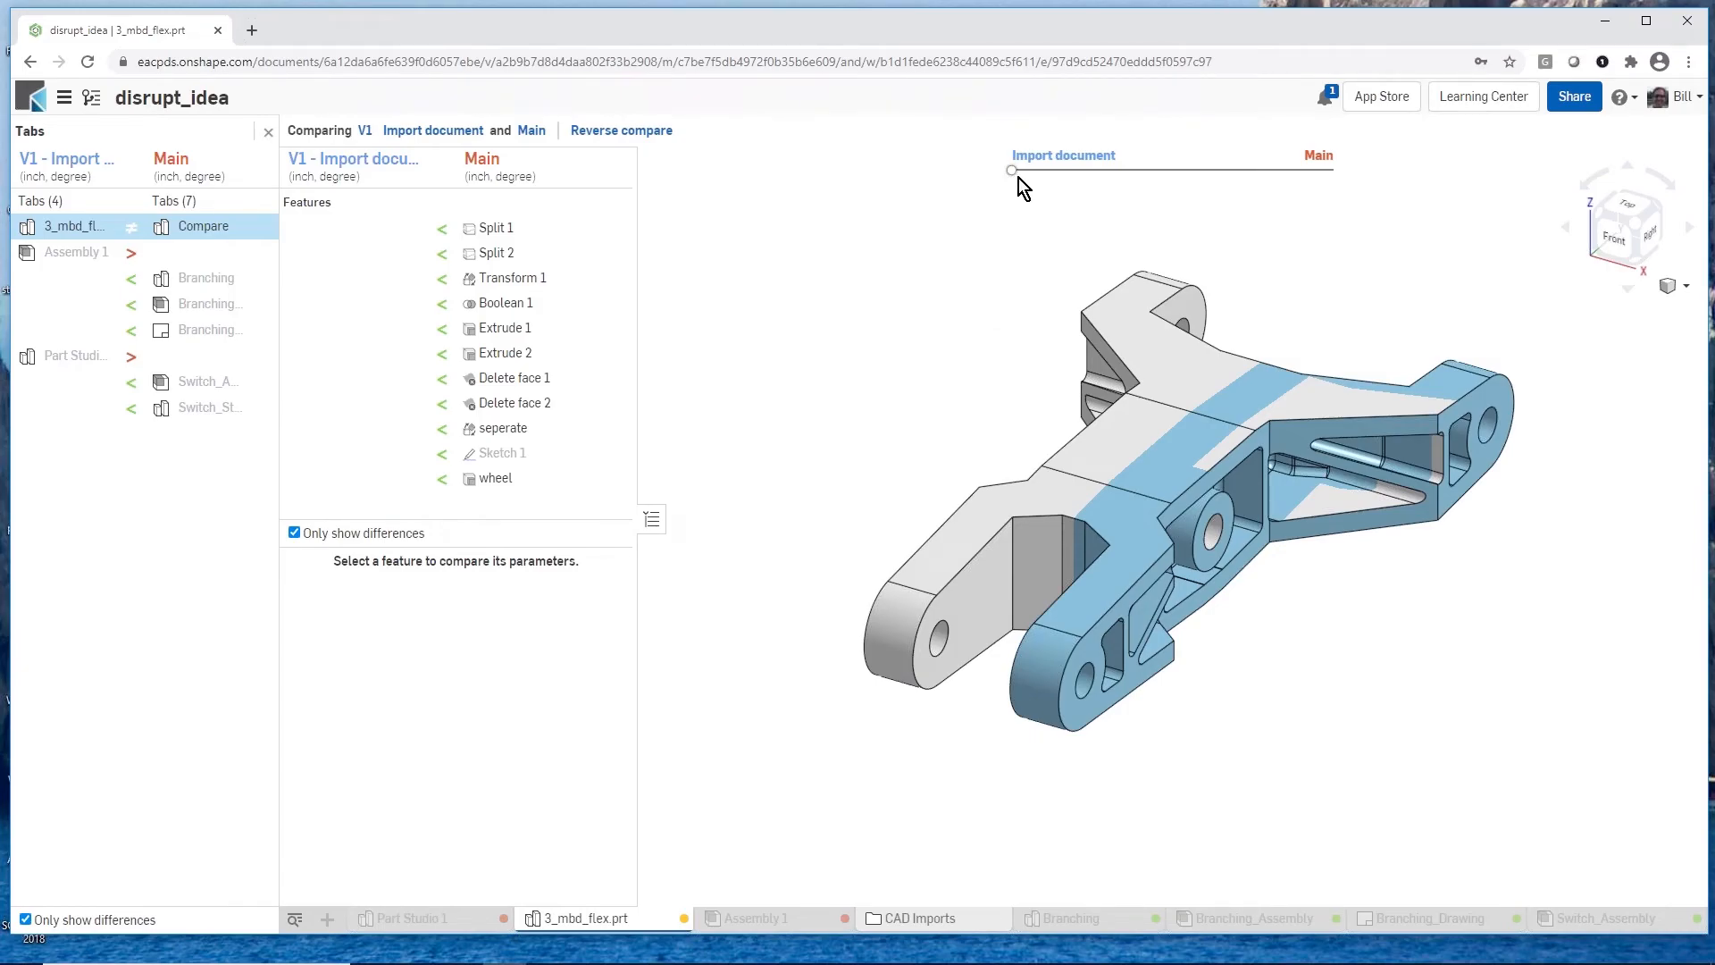
Step: Blend the comparison view partway from Import document toward Main to inspect the geometry differences
{"action": "left_click_drag", "start_coordinate": [1014, 178], "coordinate": [1032, 171]}
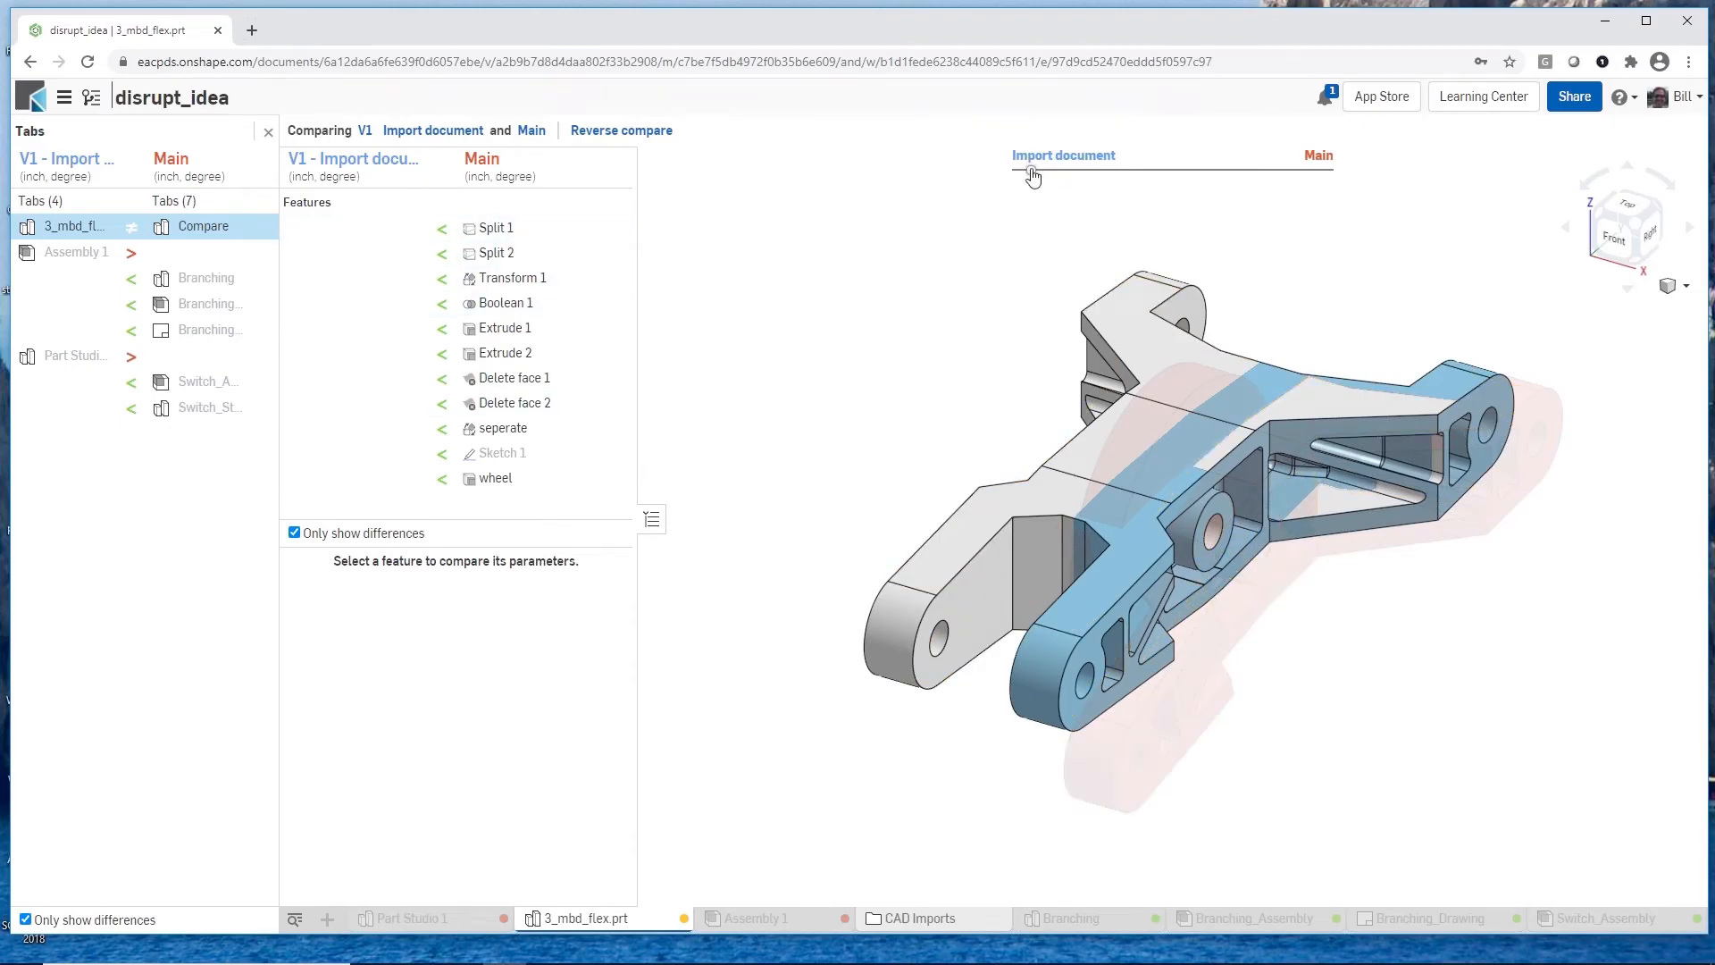
{"action": "left_click_drag", "start_coordinate": [1042, 179], "coordinate": [1047, 179]}
{"action": "left_click_drag", "start_coordinate": [1053, 176], "coordinate": [1129, 191]}
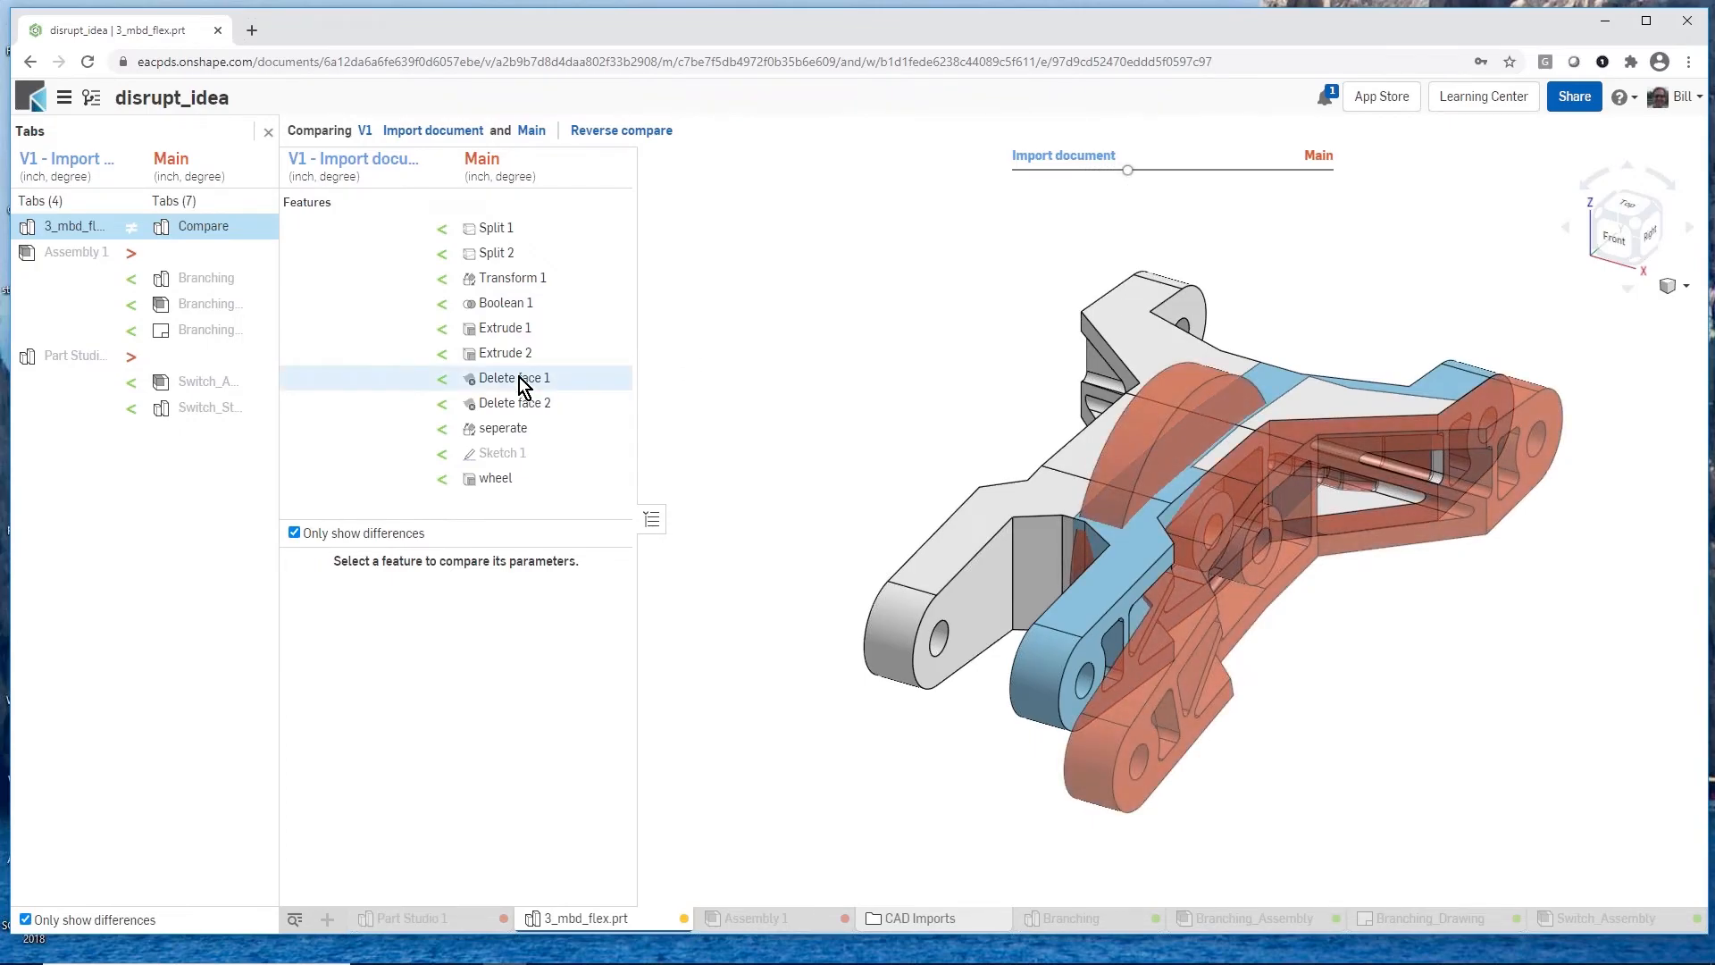
Step: Inspect the parameters of Transform 1 in the comparison and blend the view fully to Main
{"action": "left_click", "coordinate": [507, 284]}
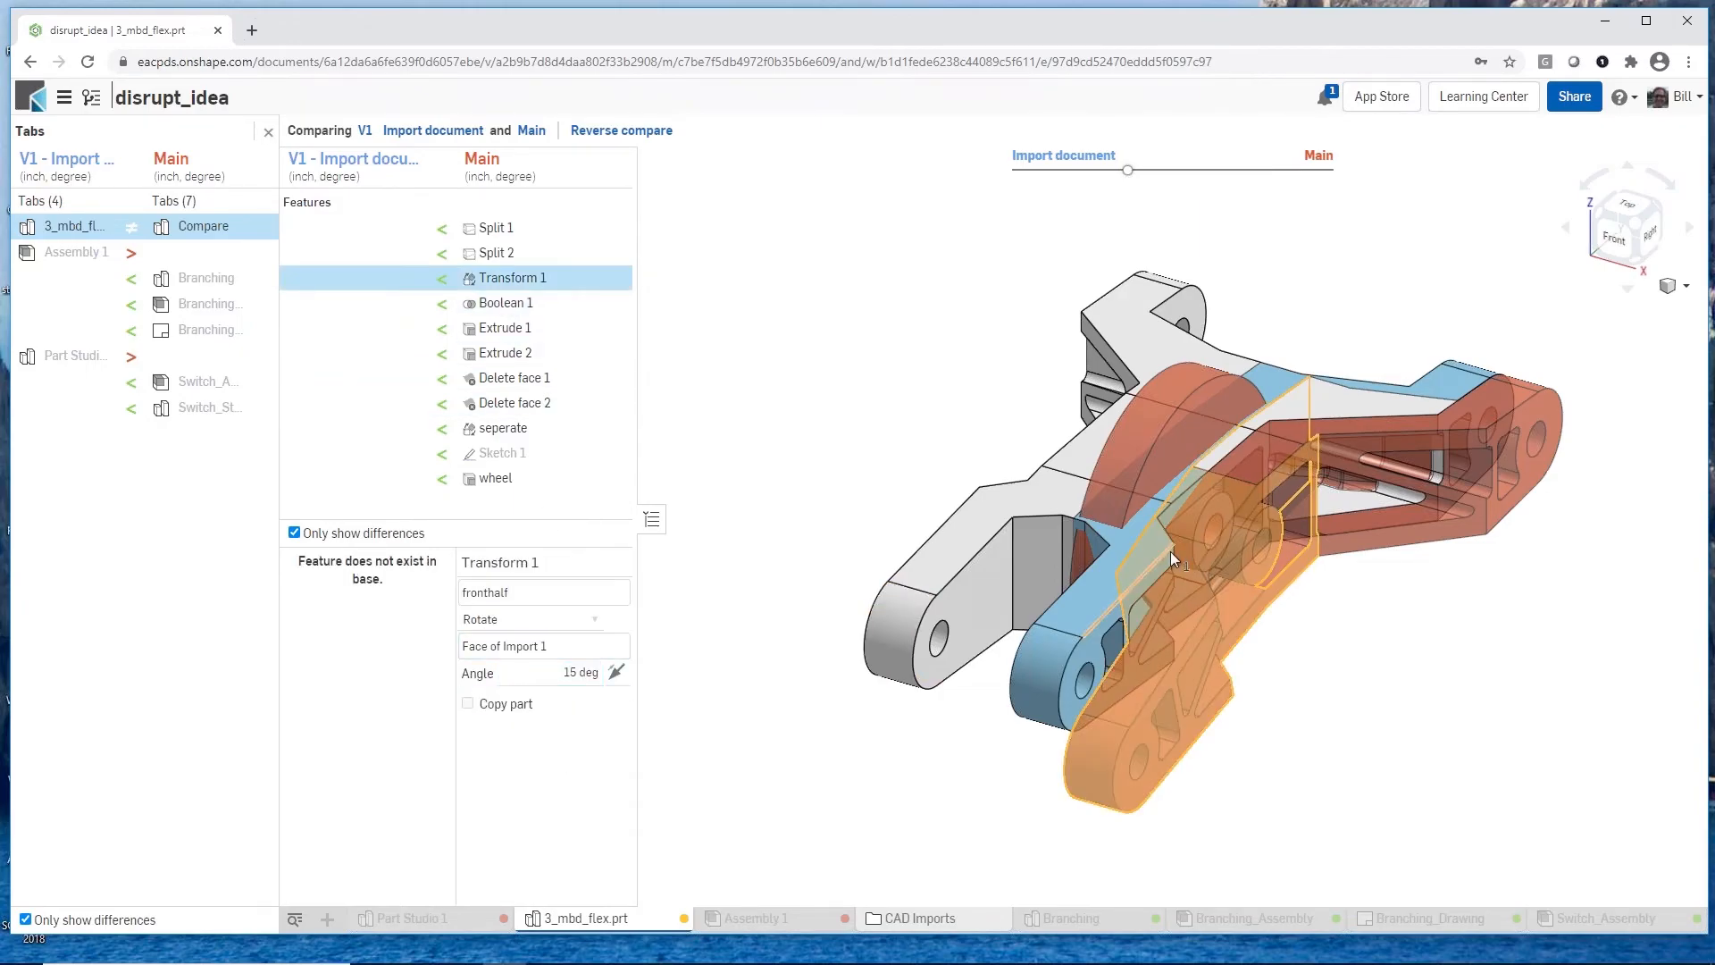
{"action": "mouse_move", "coordinate": [1370, 774]}
{"action": "right_mouse_down"}
{"action": "mouse_move", "coordinate": [1271, 742]}
{"action": "mouse_move", "coordinate": [1350, 769]}
{"action": "right_mouse_up"}
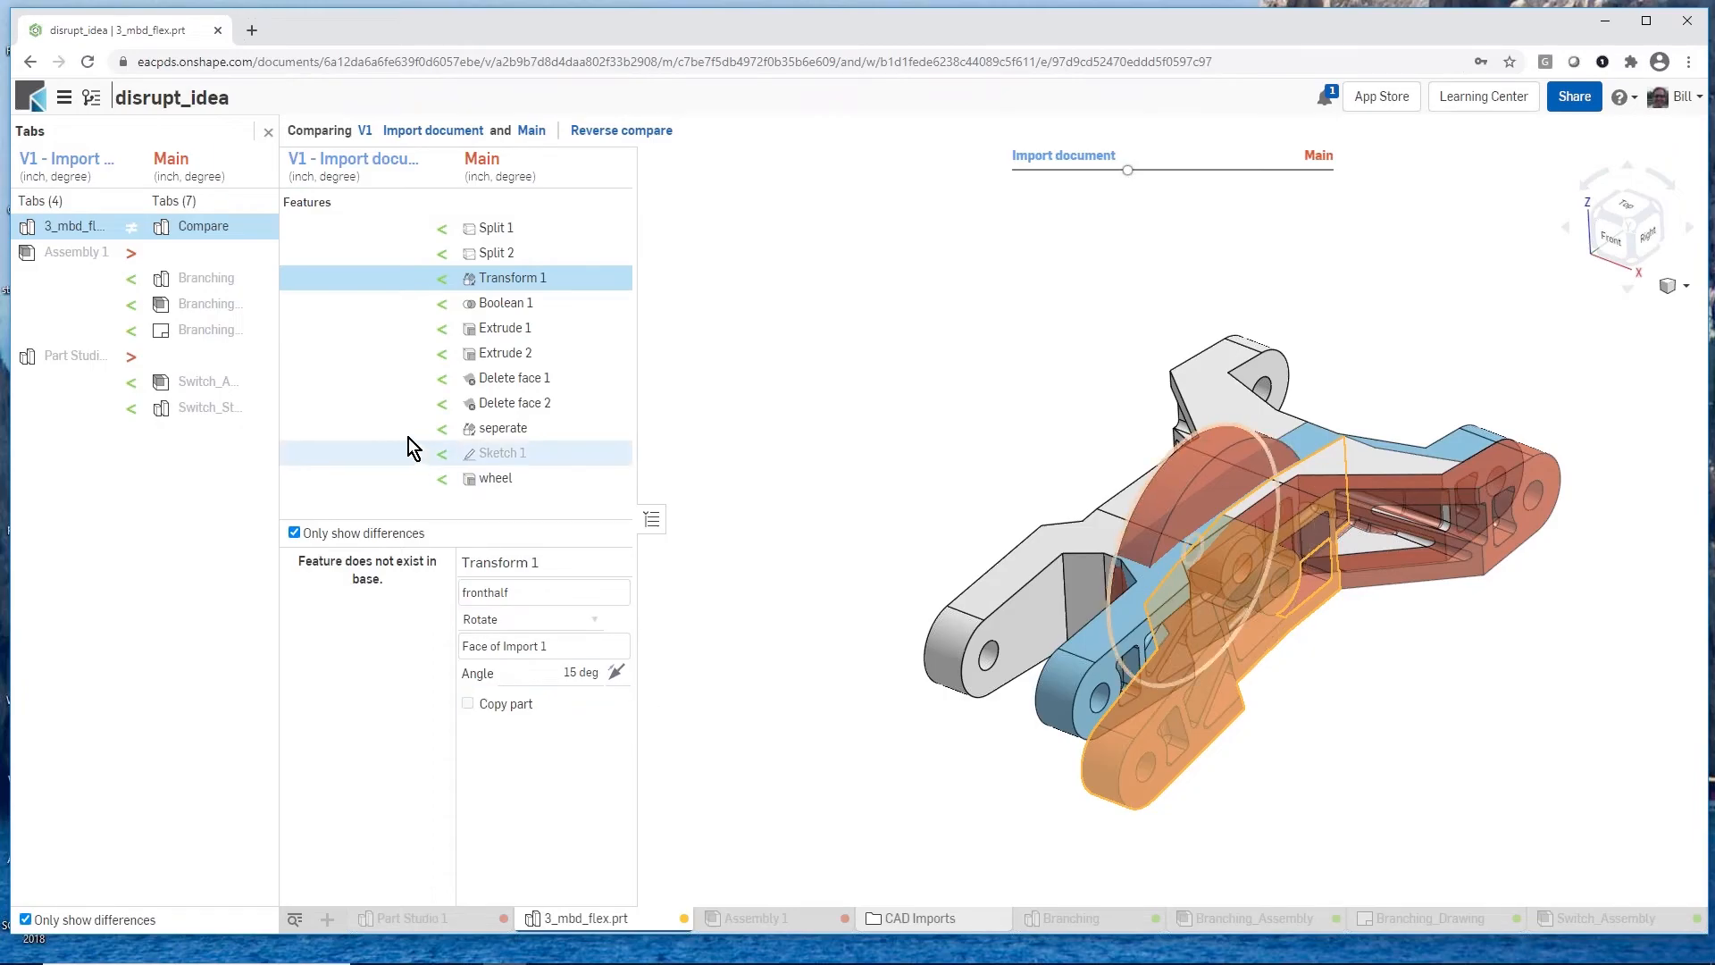
{"action": "left_click", "coordinate": [340, 287]}
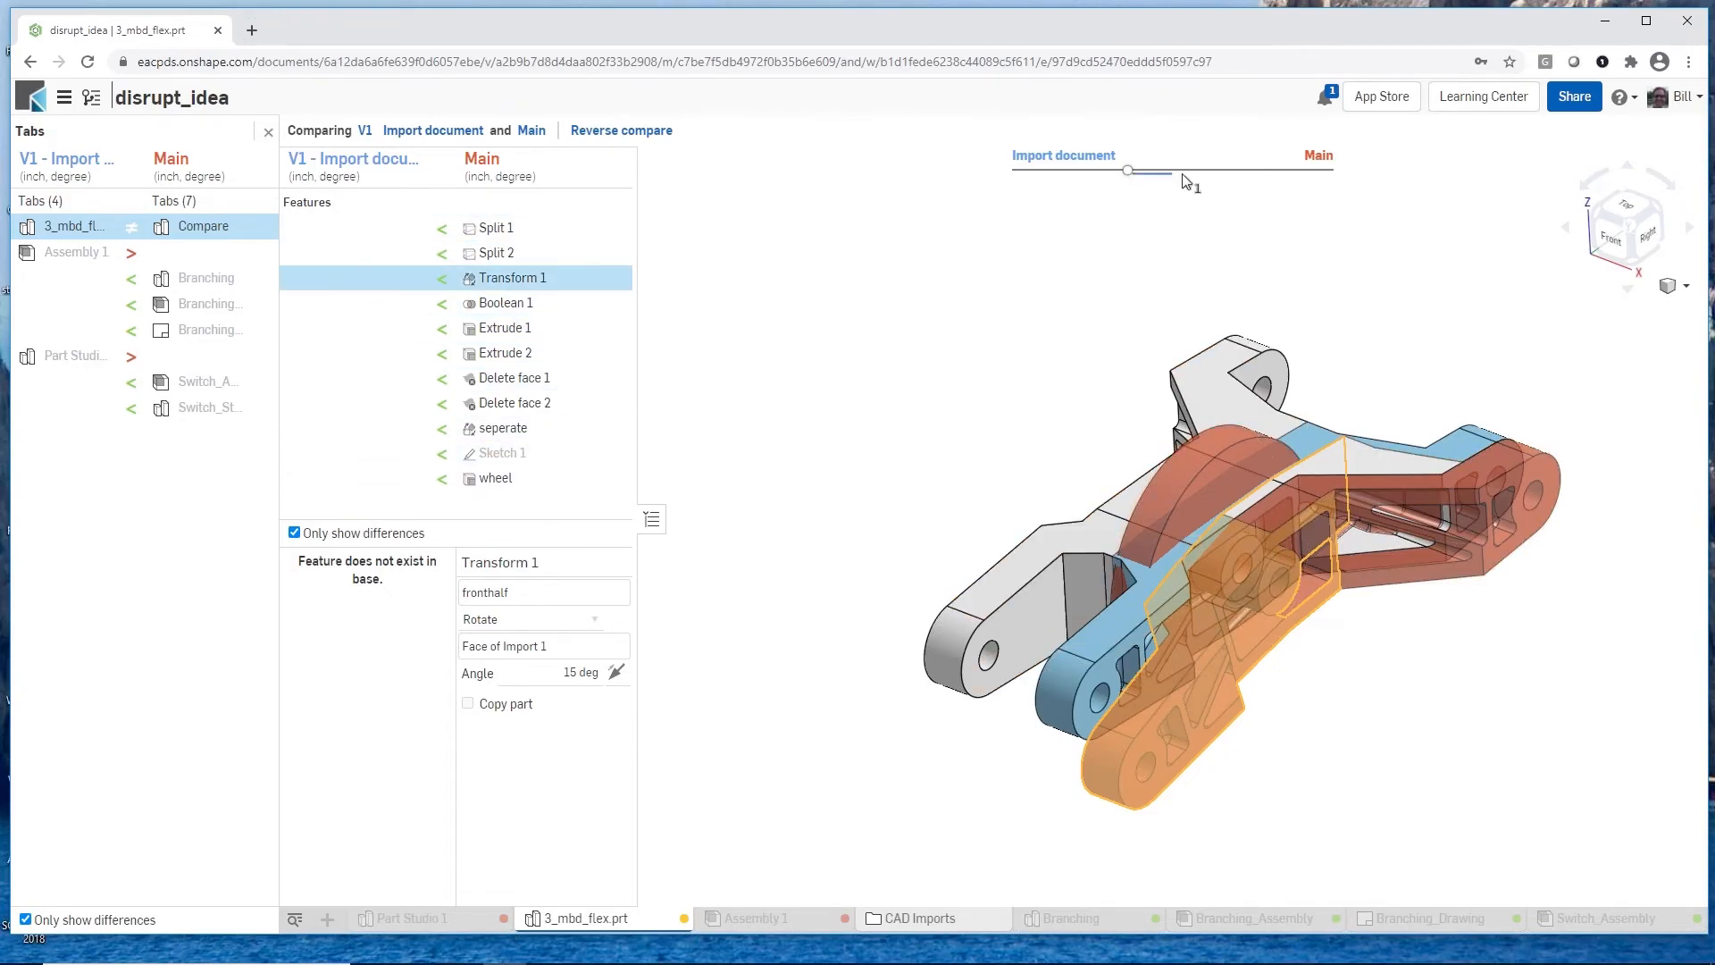
{"action": "left_click_drag", "start_coordinate": [1127, 171], "coordinate": [1334, 171]}
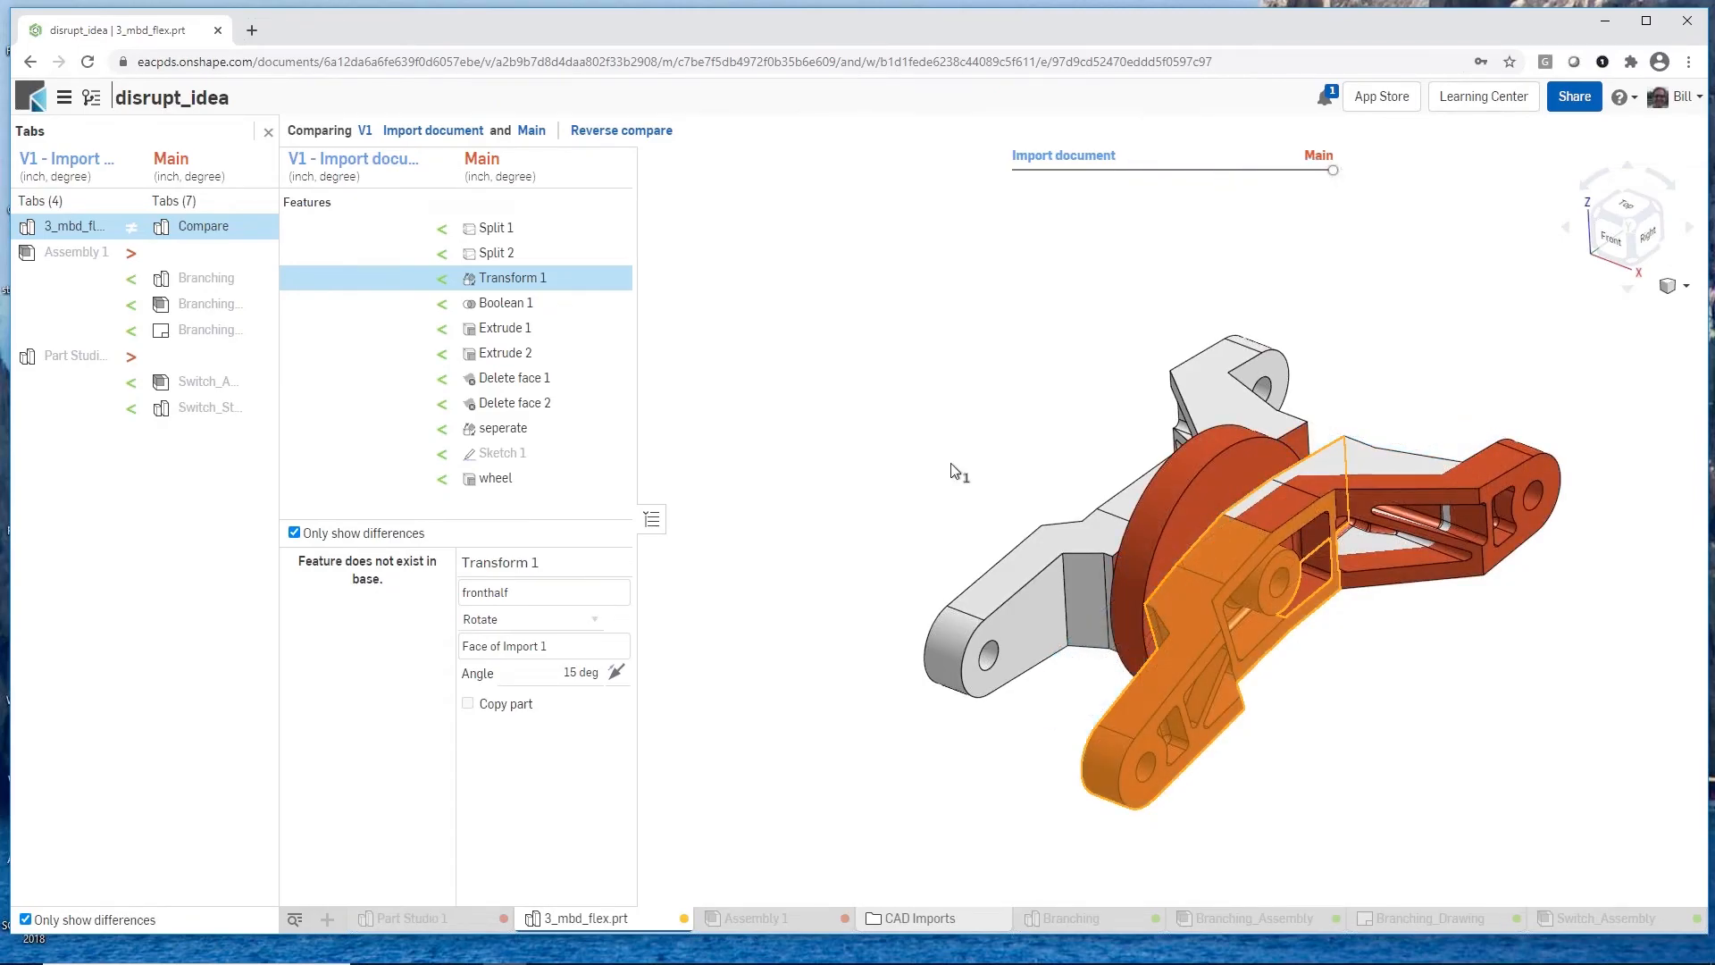
{"action": "mouse_move", "coordinate": [940, 462]}
{"action": "right_mouse_down"}
{"action": "mouse_move", "coordinate": [1015, 486]}
{"action": "mouse_move", "coordinate": [930, 471]}
{"action": "right_mouse_up"}
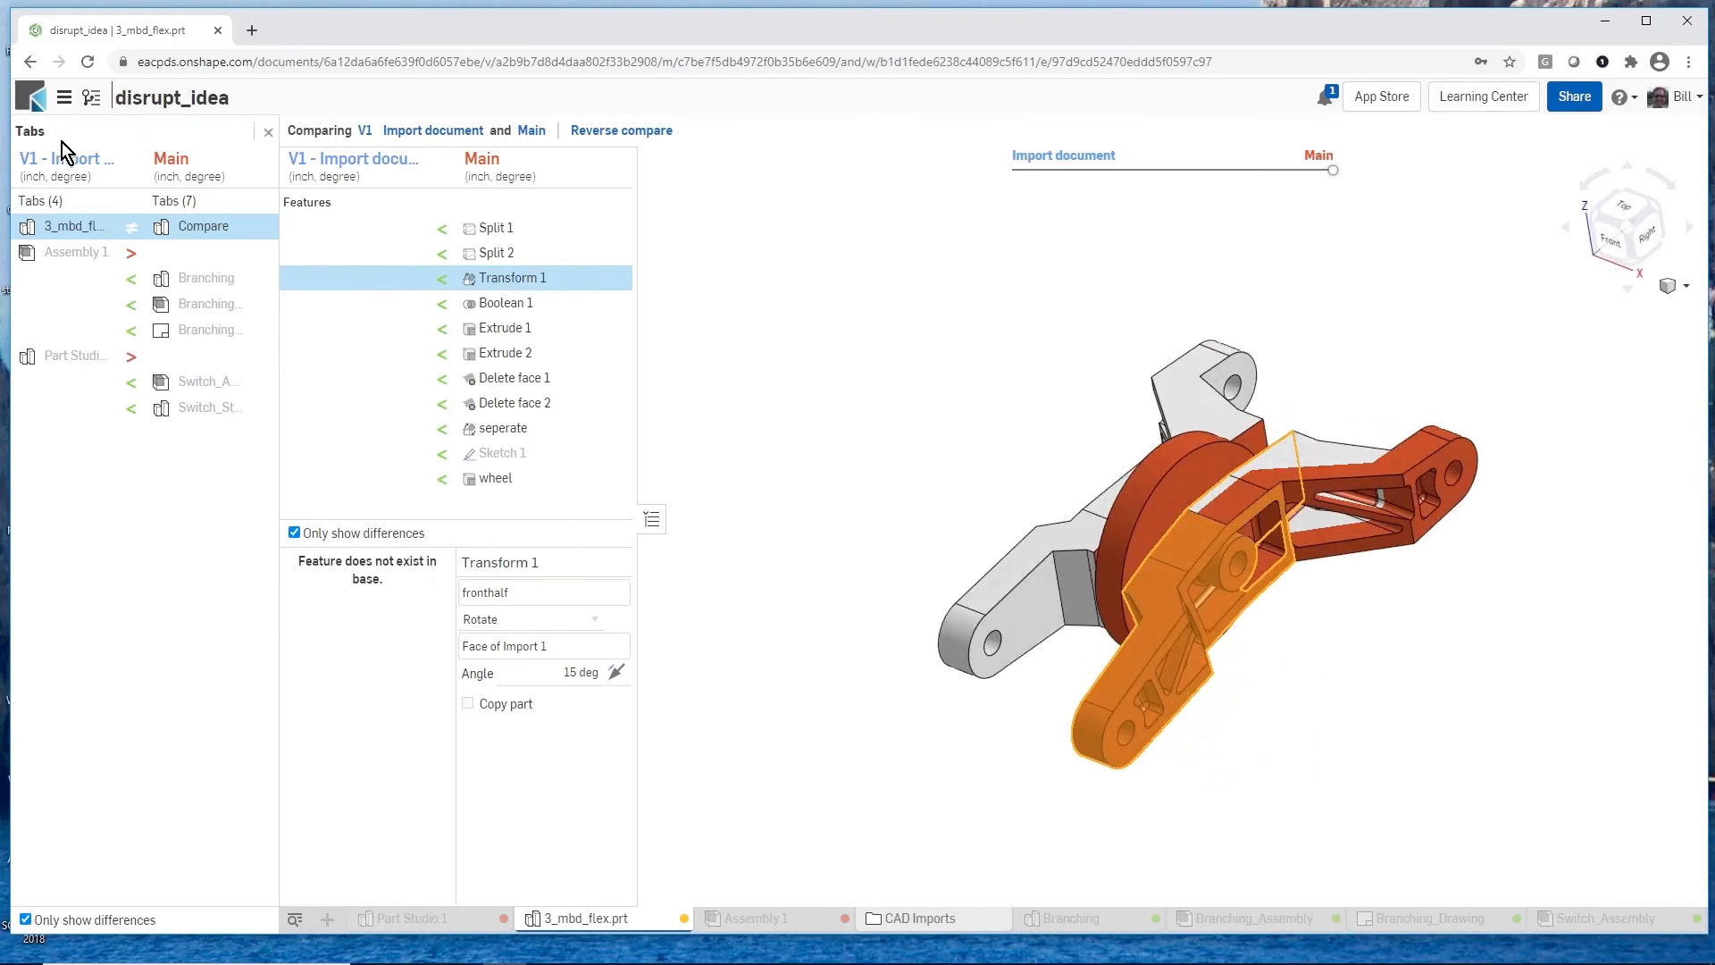
Step: Leave the comparison by reopening the Main workspace from the version history, and close the history
{"action": "left_click", "coordinate": [91, 97]}
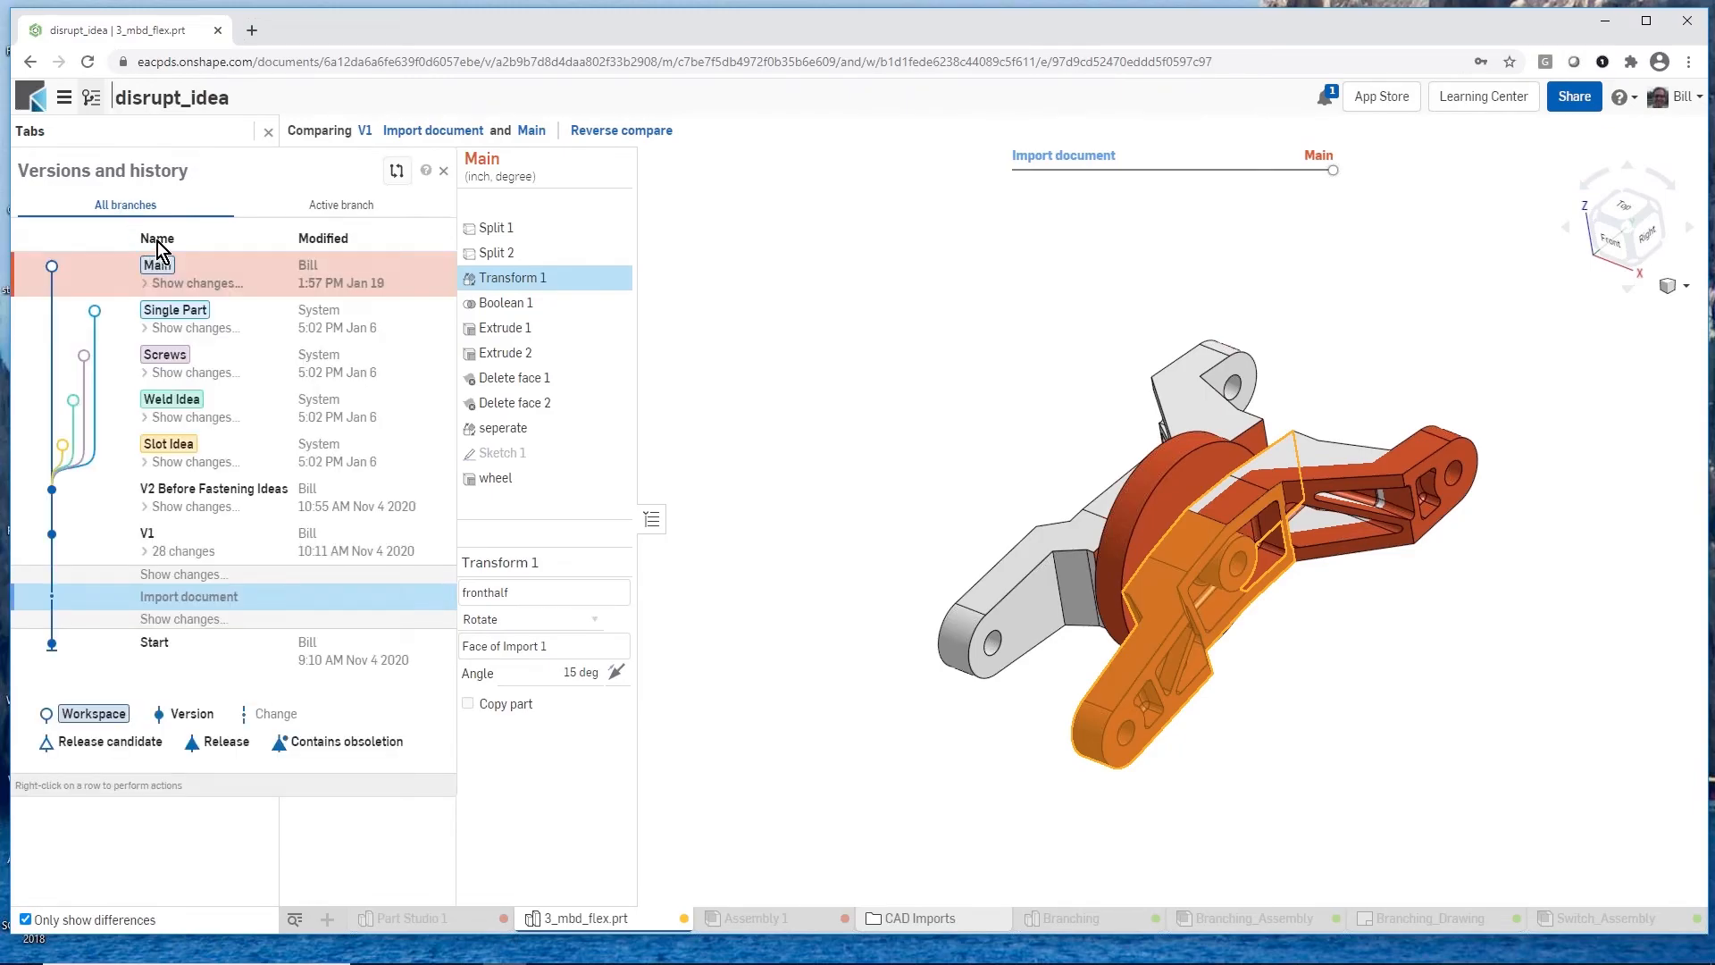
{"action": "left_click", "coordinate": [164, 265]}
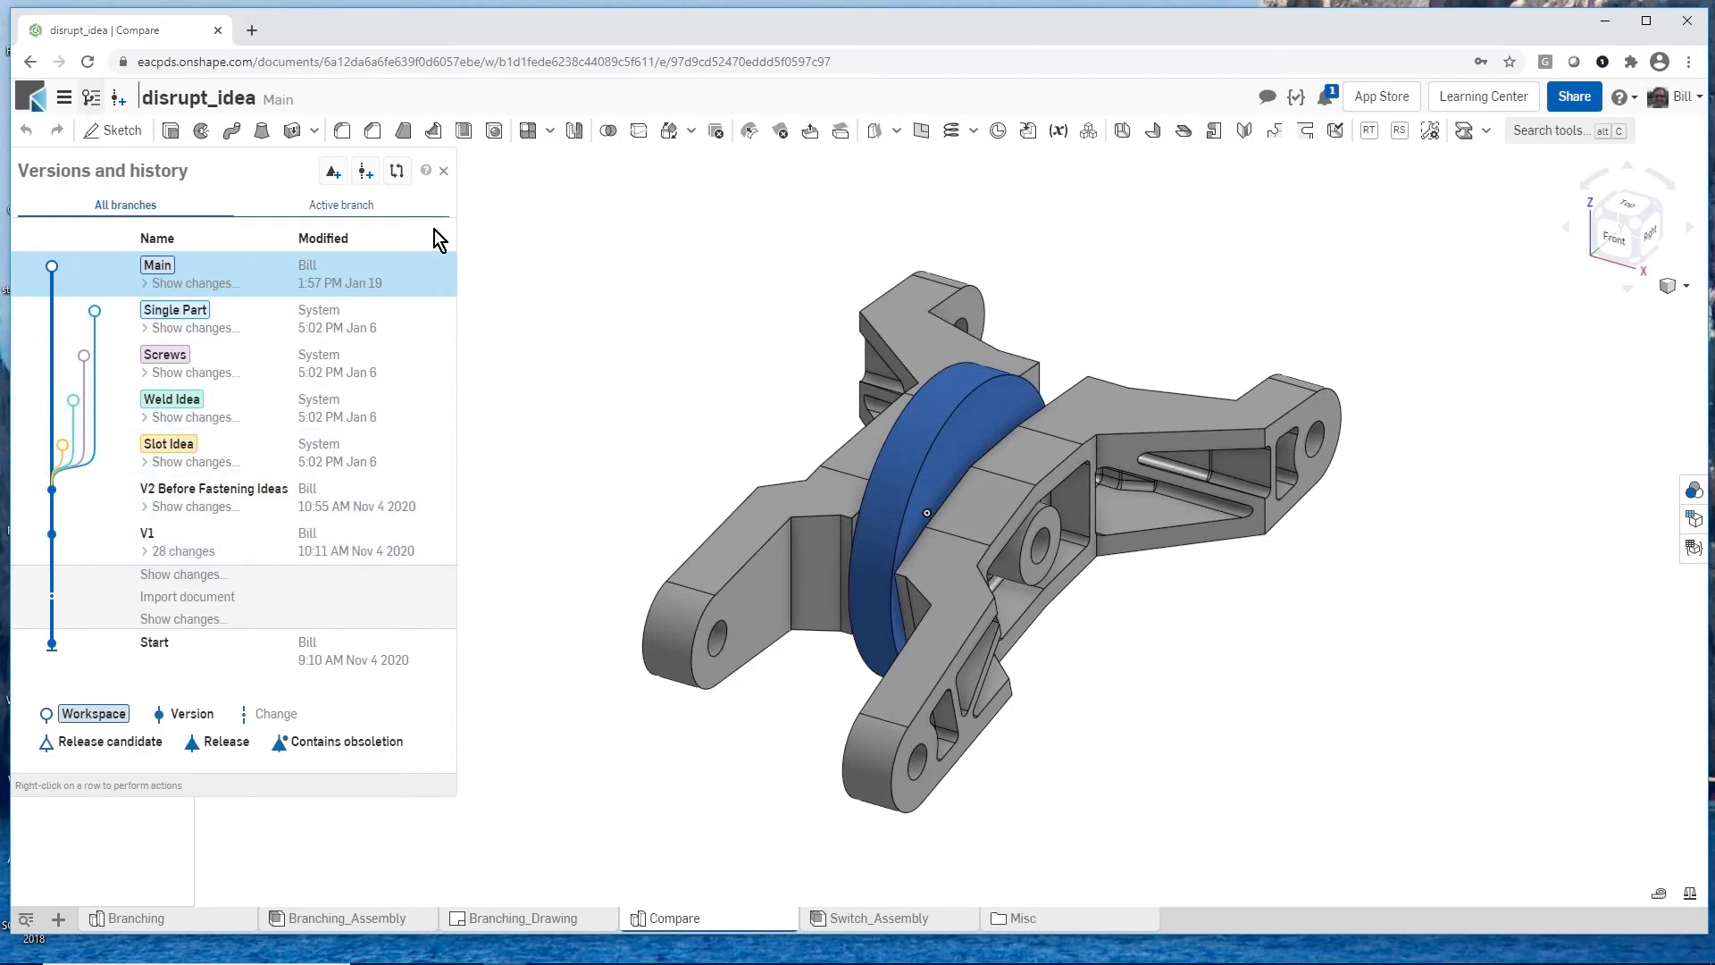
{"action": "left_click", "coordinate": [446, 172]}
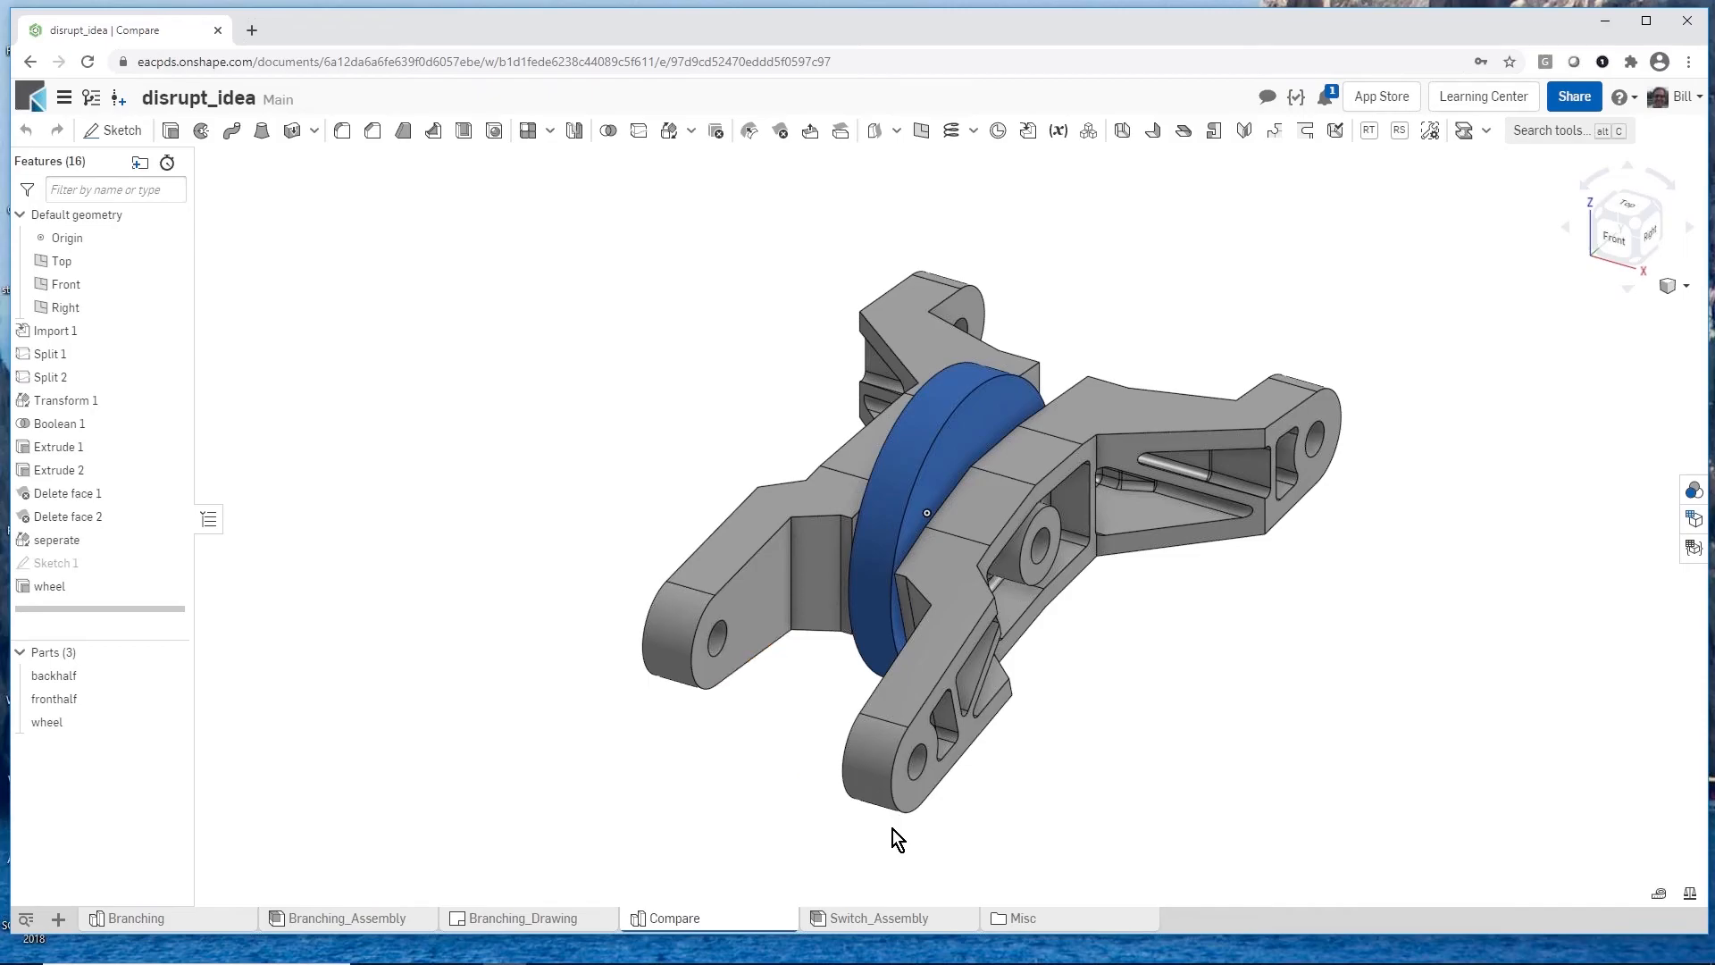
Step: Open Switch_Assembly and show its configuration tables beside the fitted model
{"action": "mouse_move", "coordinate": [855, 925]}
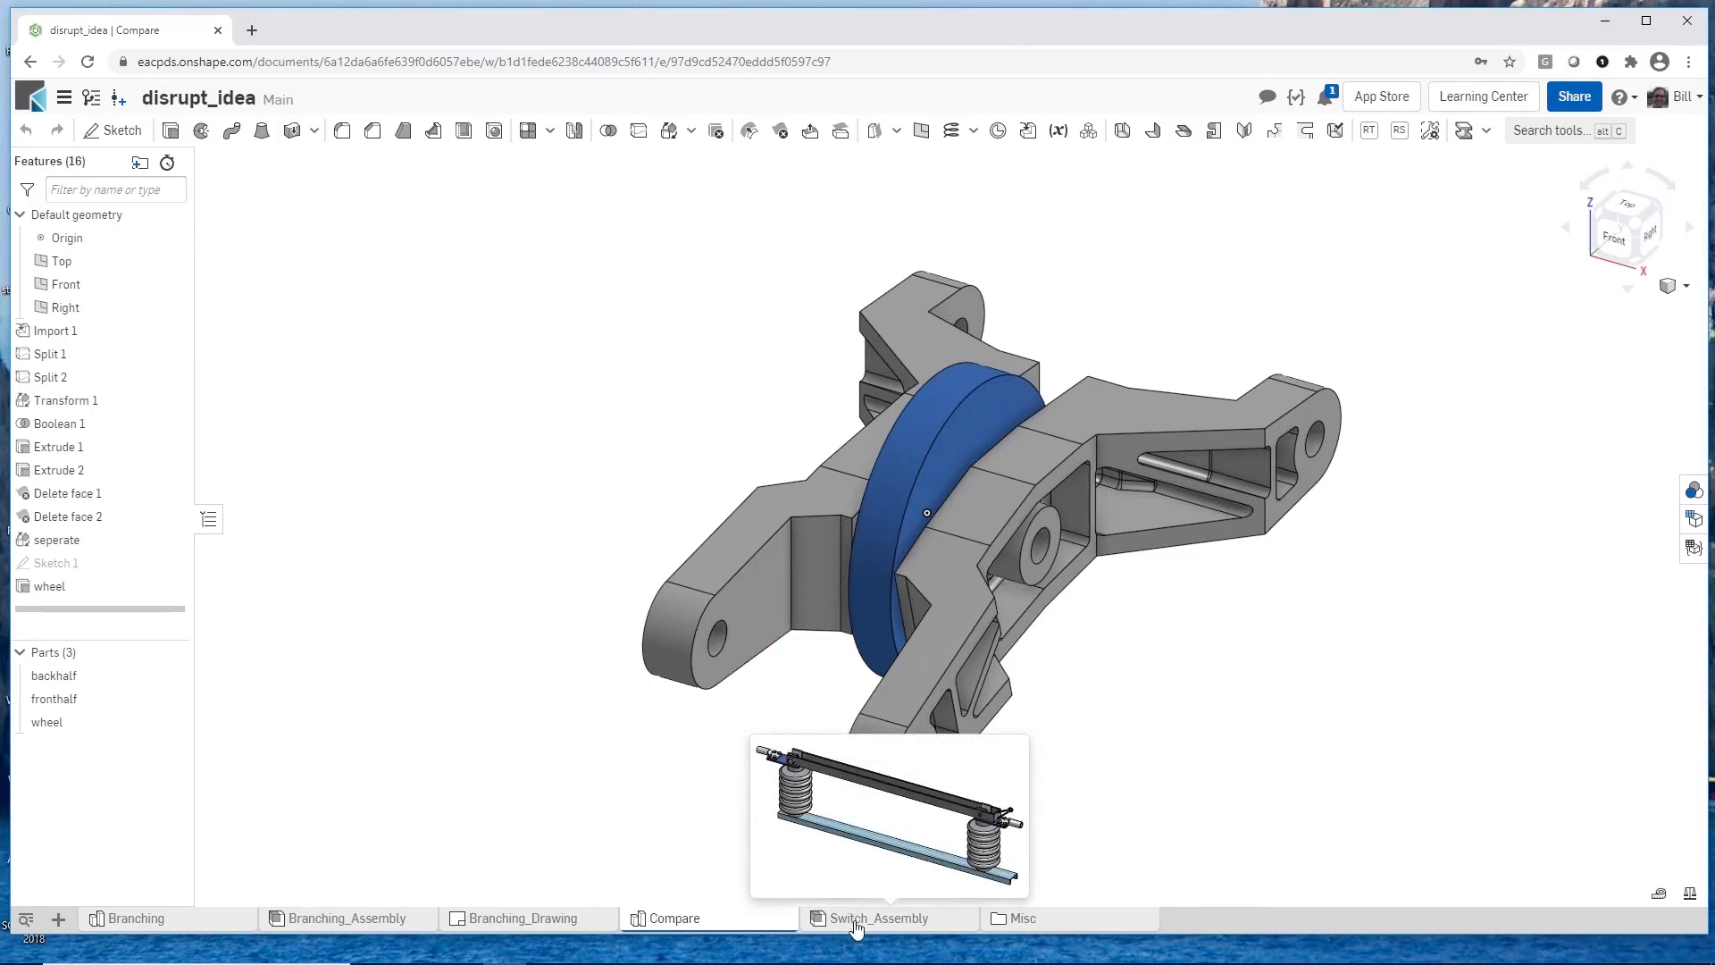
{"action": "left_click", "coordinate": [855, 922]}
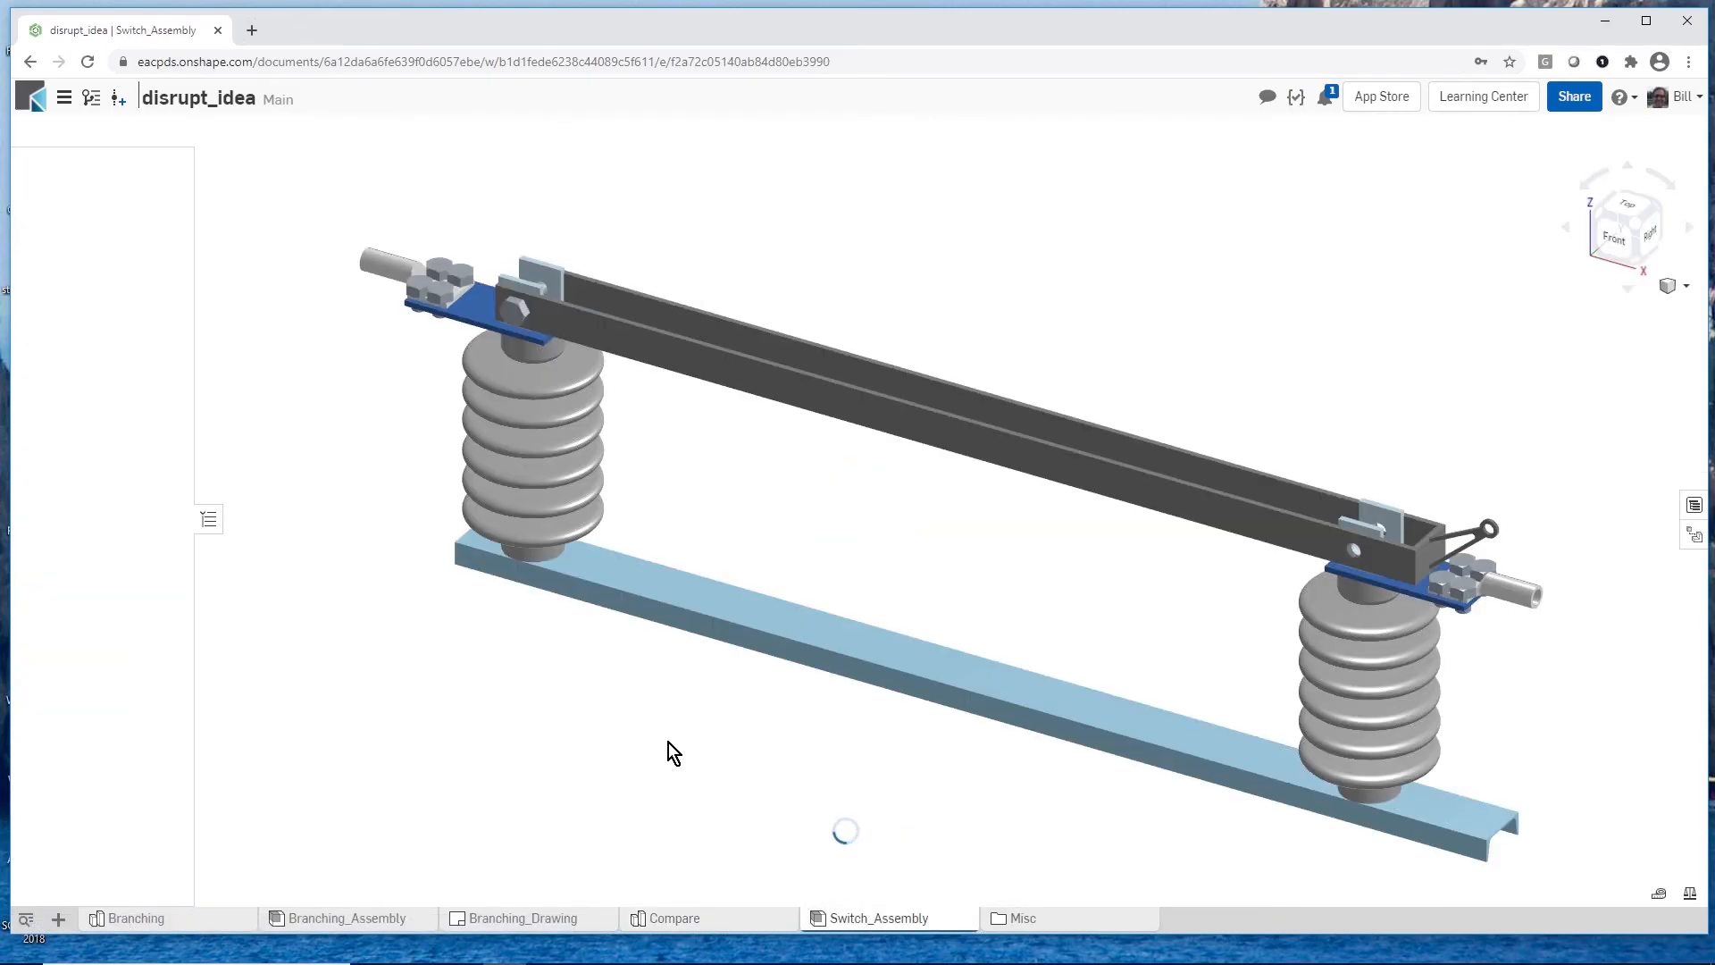
{"action": "scroll", "coordinate": [607, 688], "scroll_direction": "down", "scroll_amount": 3}
{"action": "scroll", "coordinate": [773, 783], "scroll_direction": "up", "scroll_amount": 3}
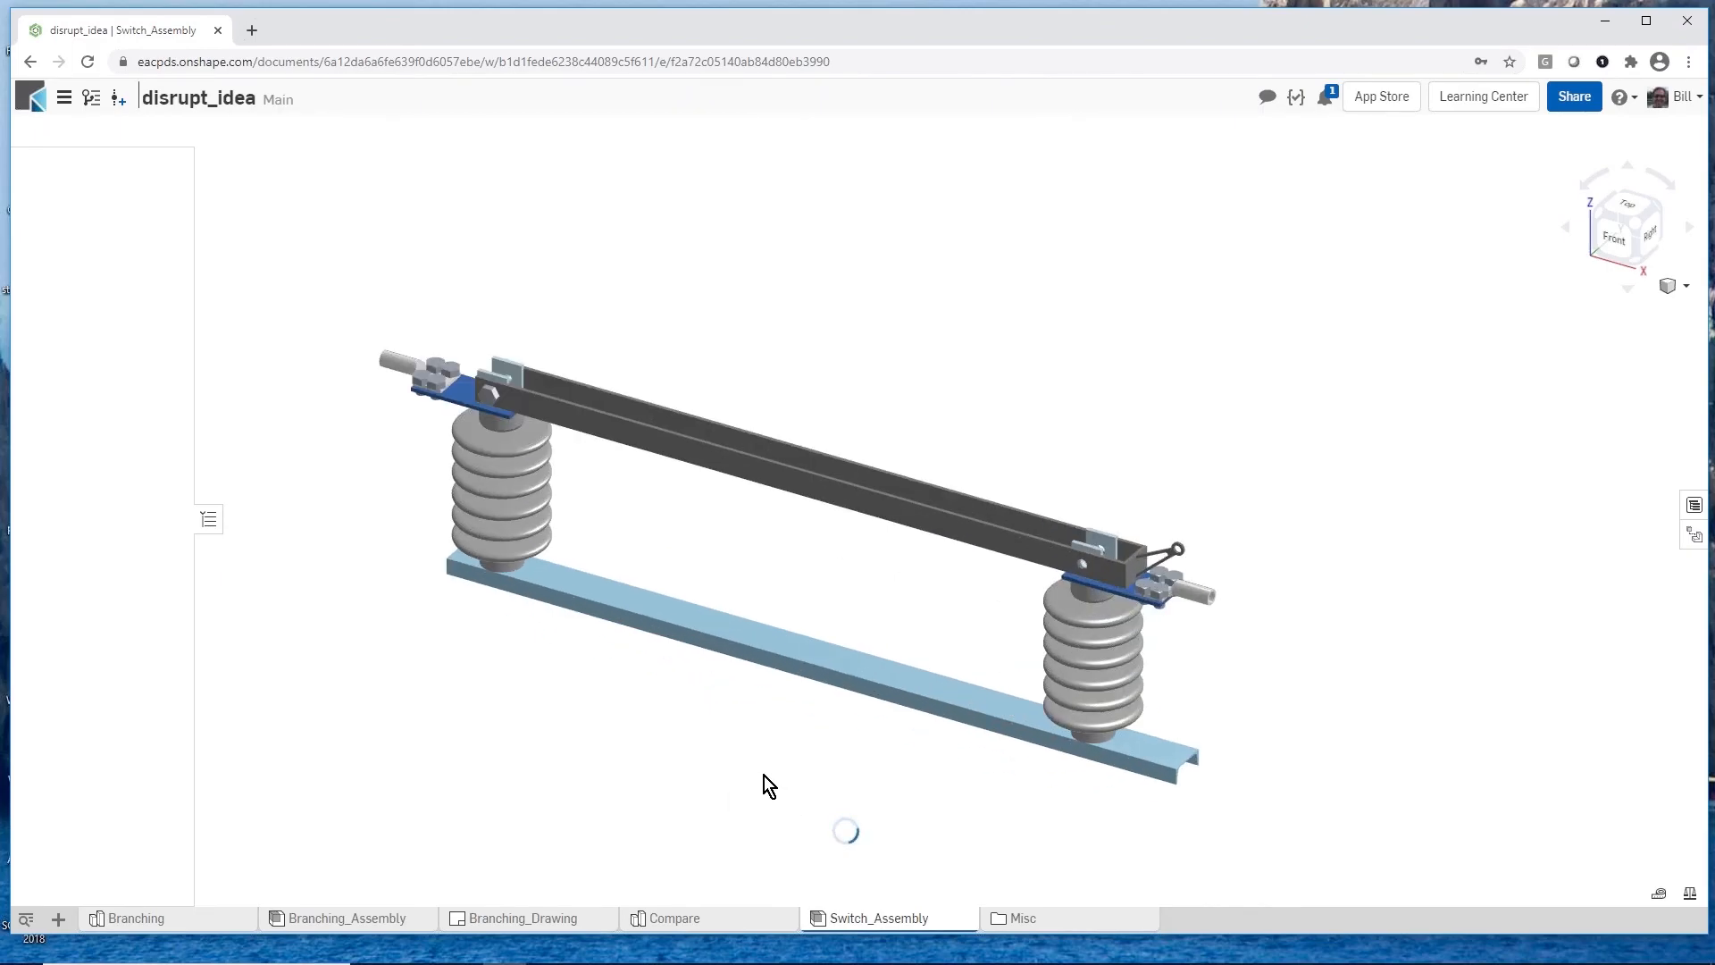
{"action": "scroll", "coordinate": [604, 687], "scroll_direction": "down", "scroll_amount": 4}
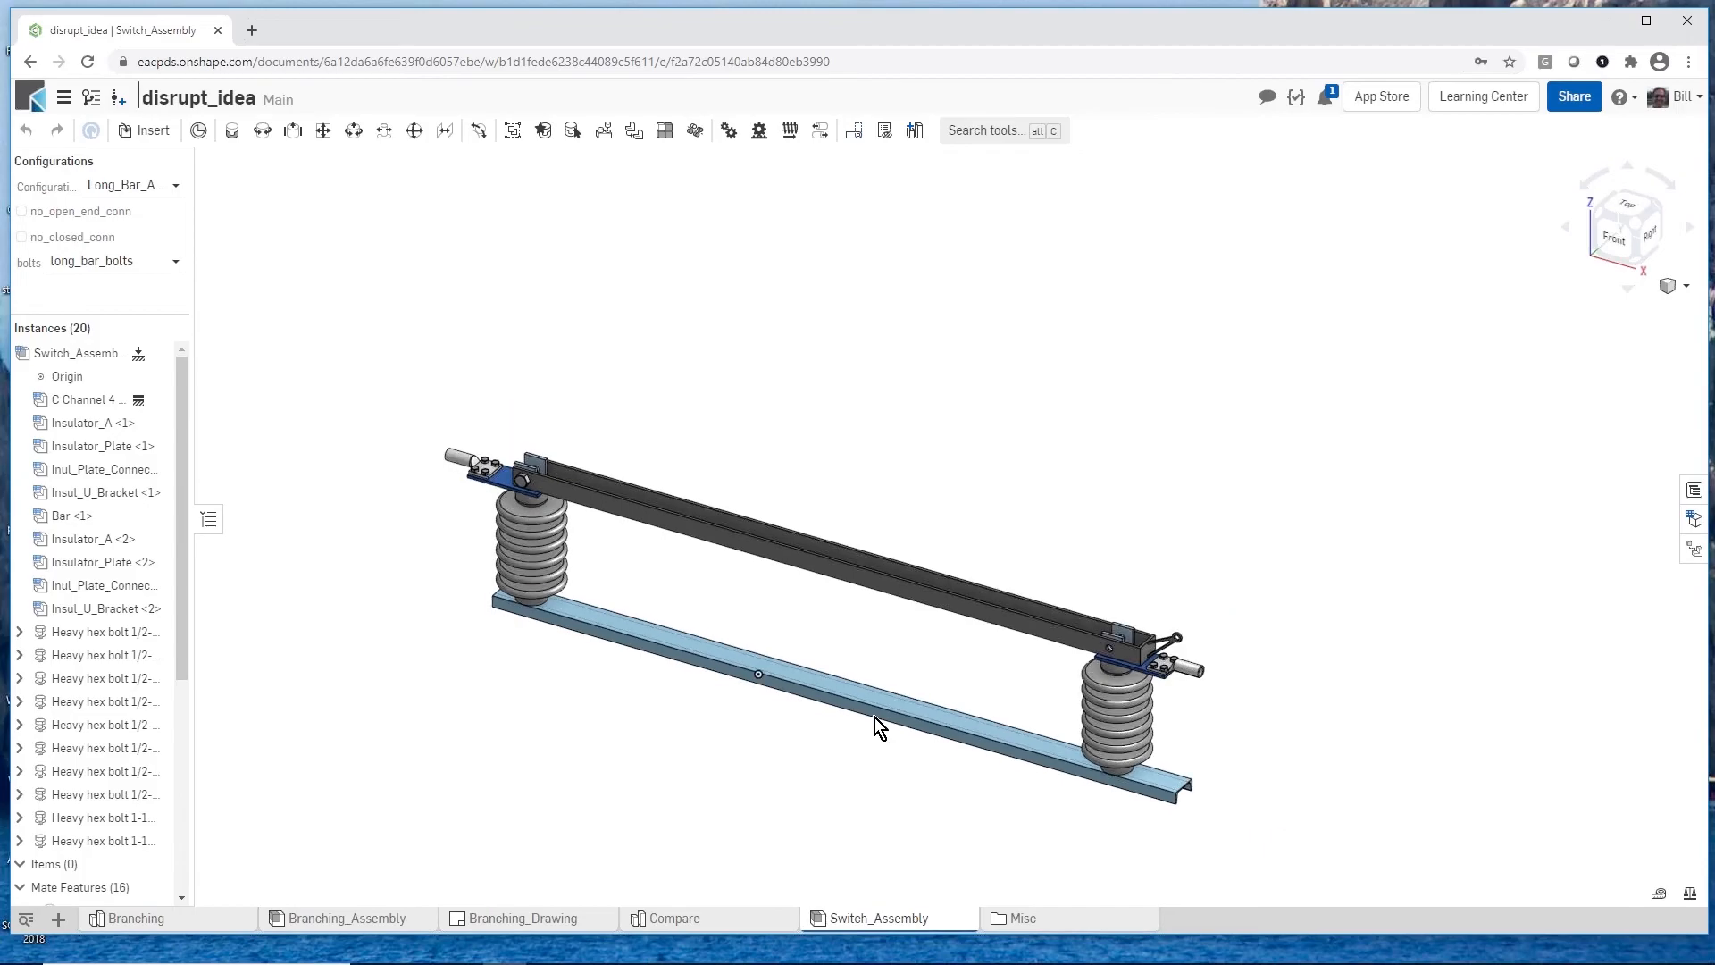
{"action": "scroll", "coordinate": [900, 781], "scroll_direction": "up", "scroll_amount": 3}
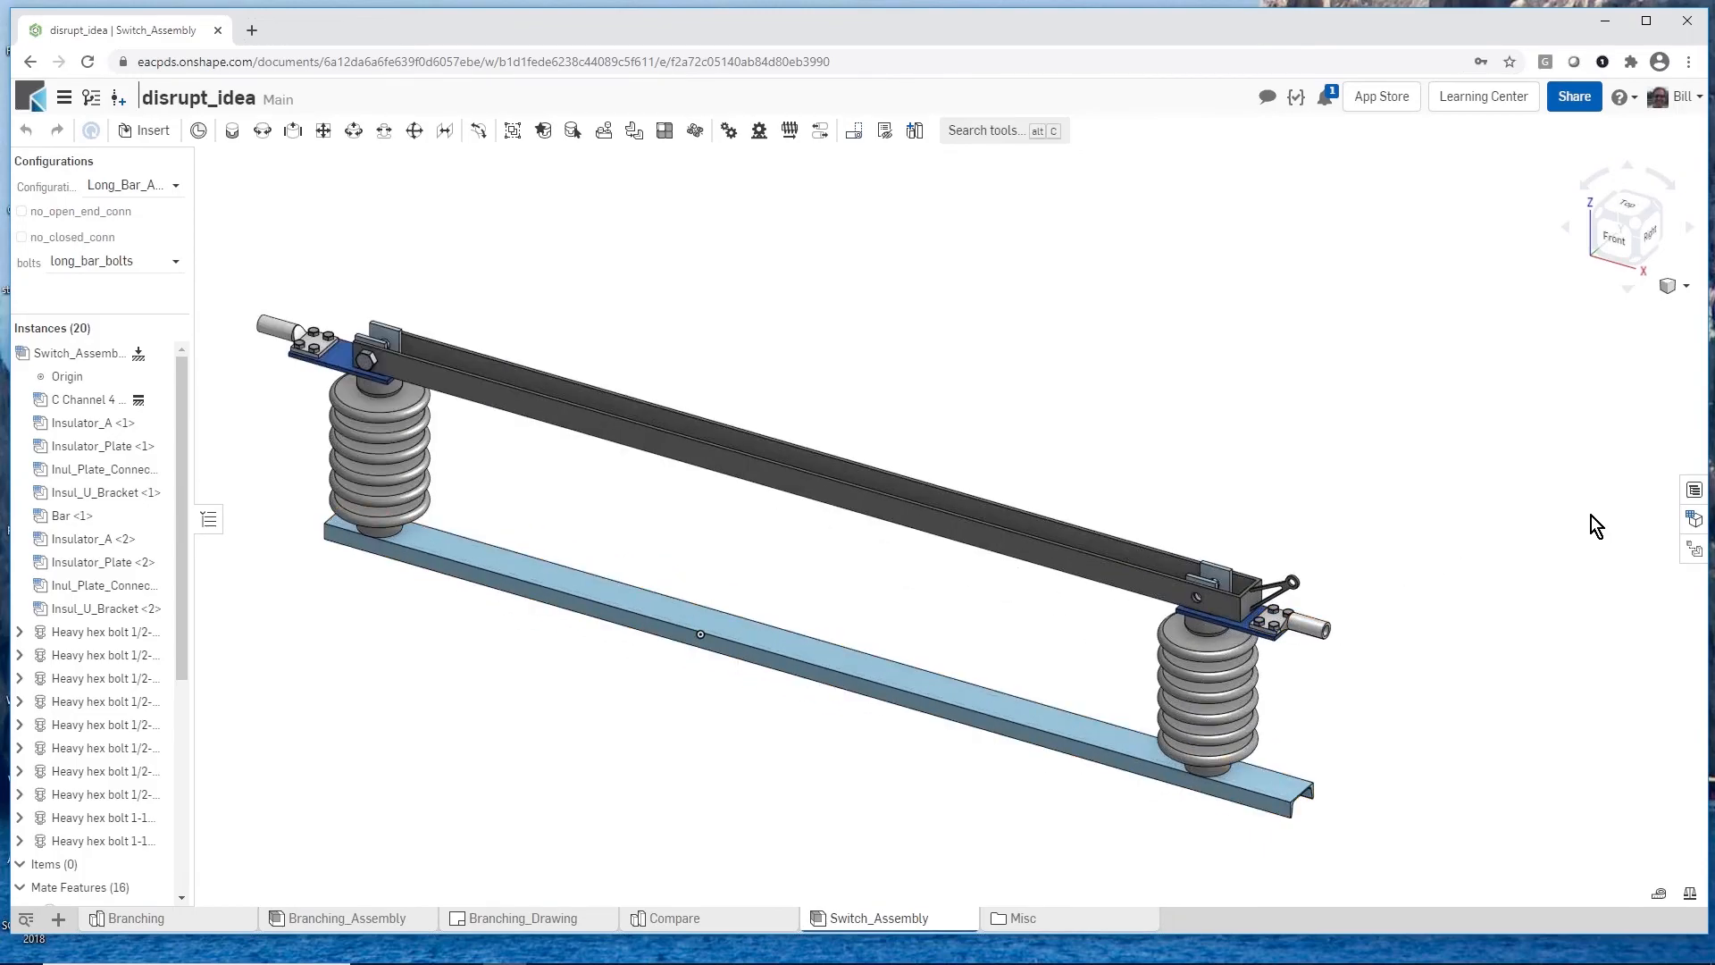
{"action": "left_click", "coordinate": [1689, 520]}
{"action": "key", "text": "f"}
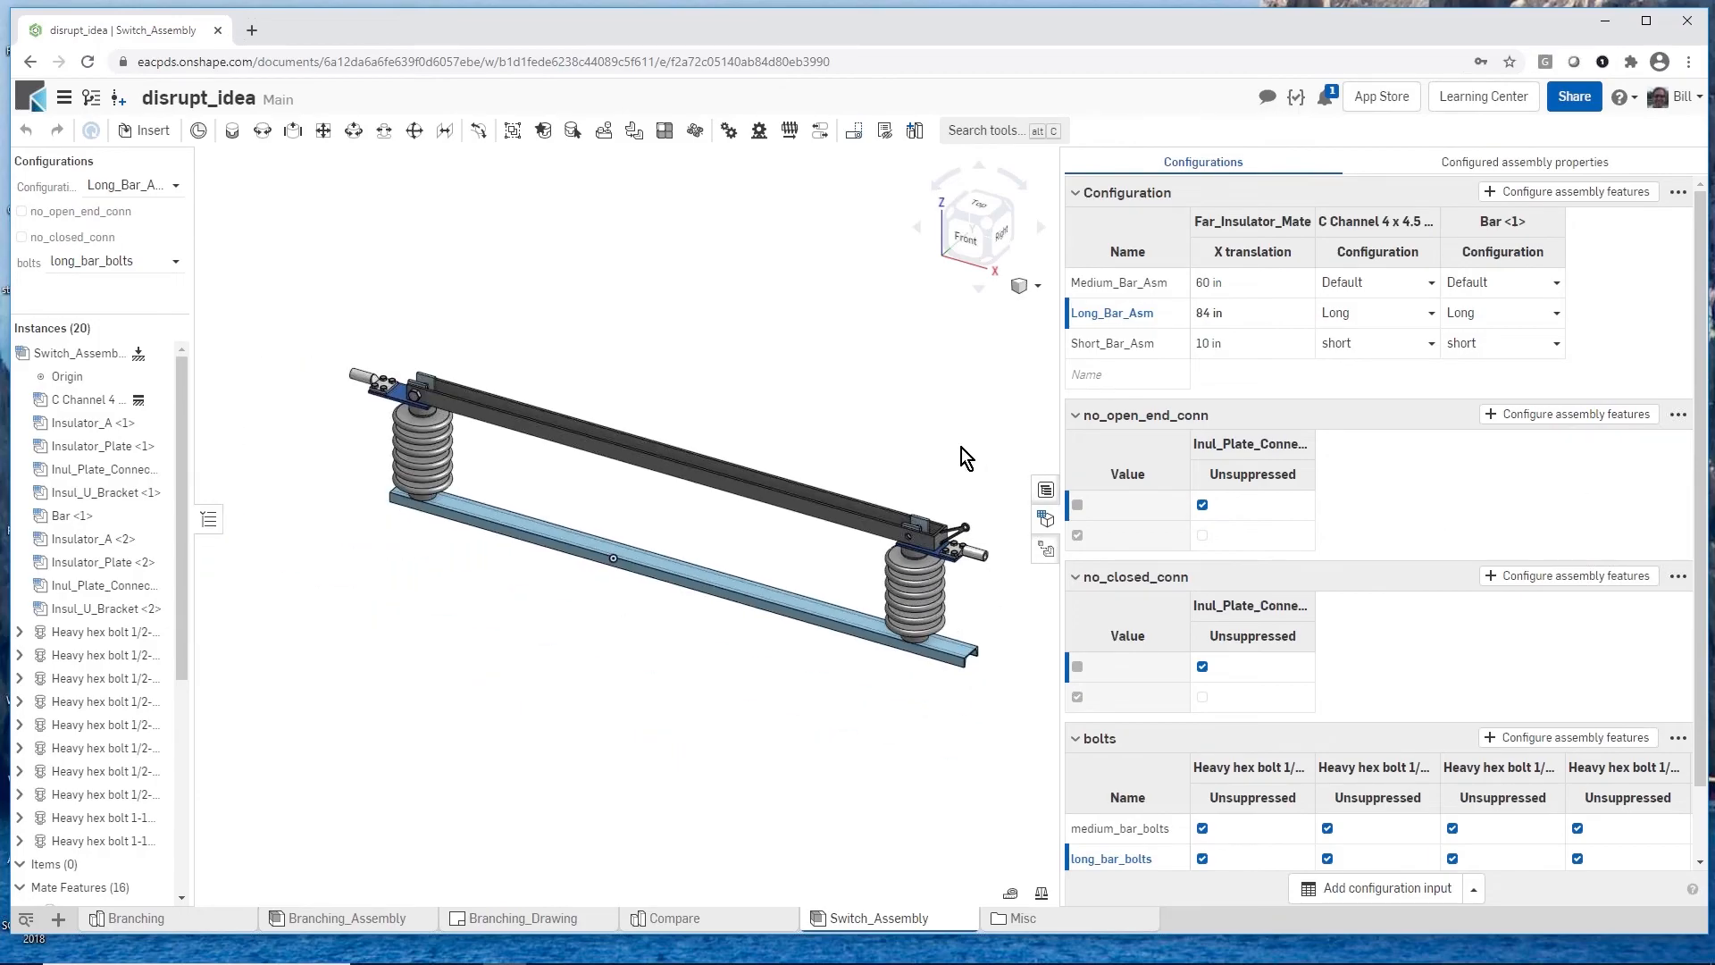
{"action": "scroll", "coordinate": [961, 448], "scroll_direction": "up", "scroll_amount": 2}
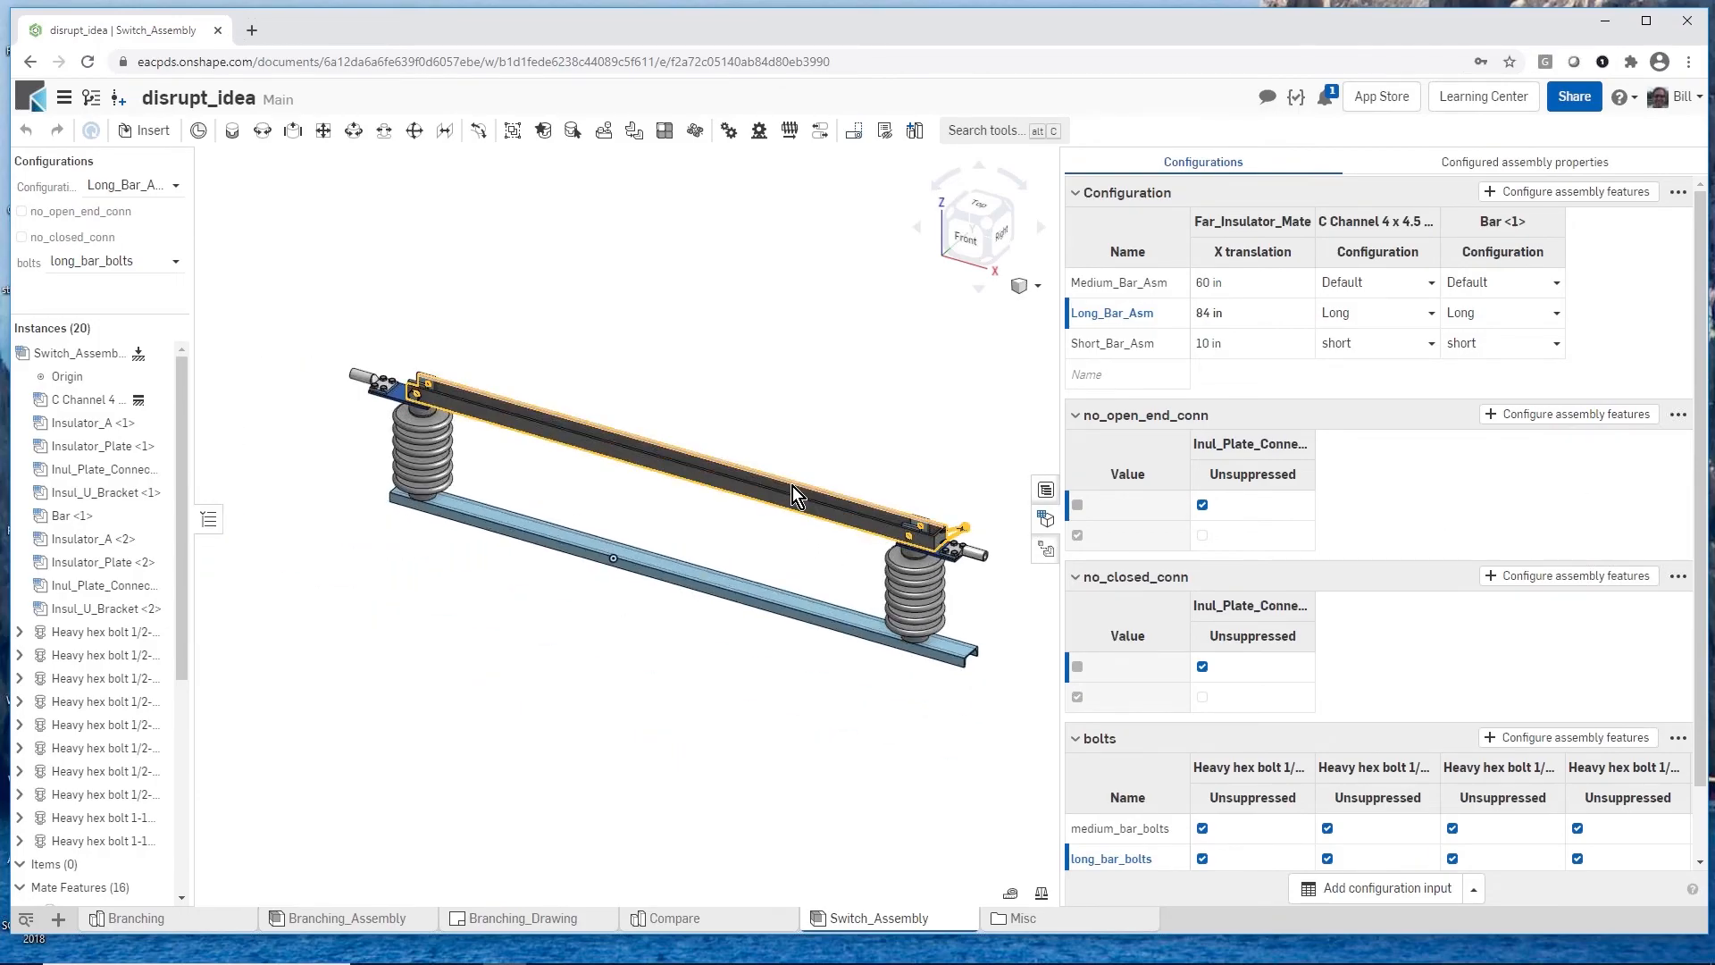
{"action": "left_click_drag", "start_coordinate": [792, 504], "coordinate": [781, 538]}
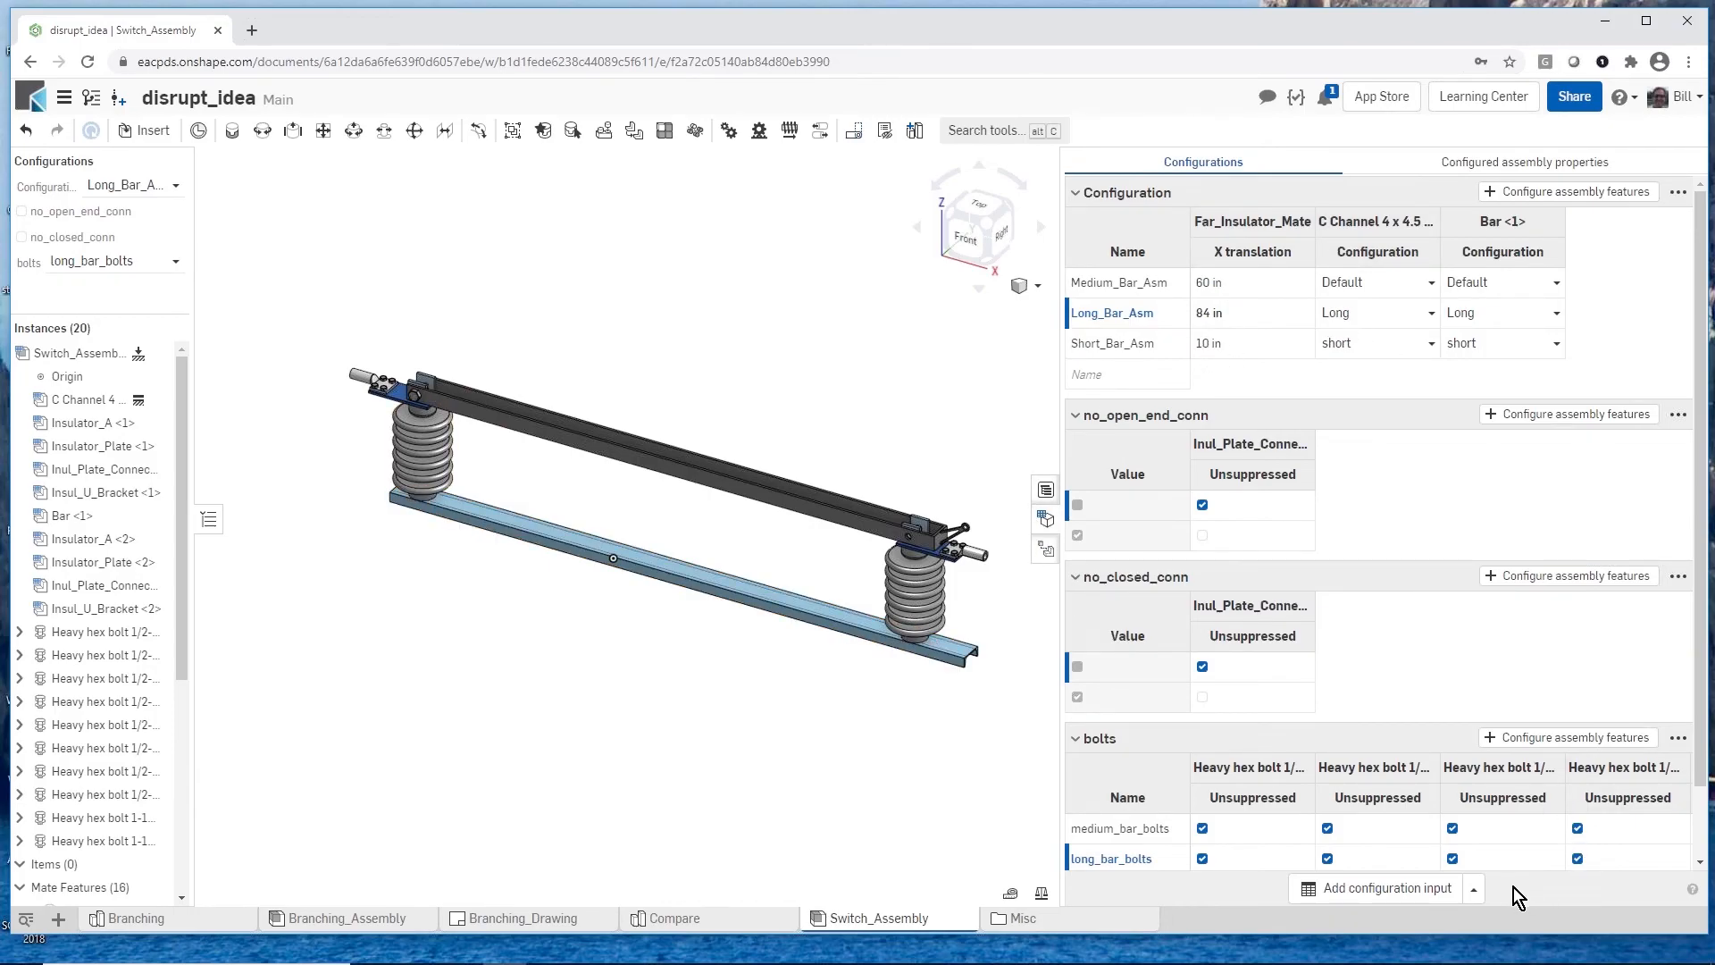
Step: View the available configuration input types and the properties that can be configured for the assembly, and return to the configuration tables
{"action": "left_click", "coordinate": [1475, 894]}
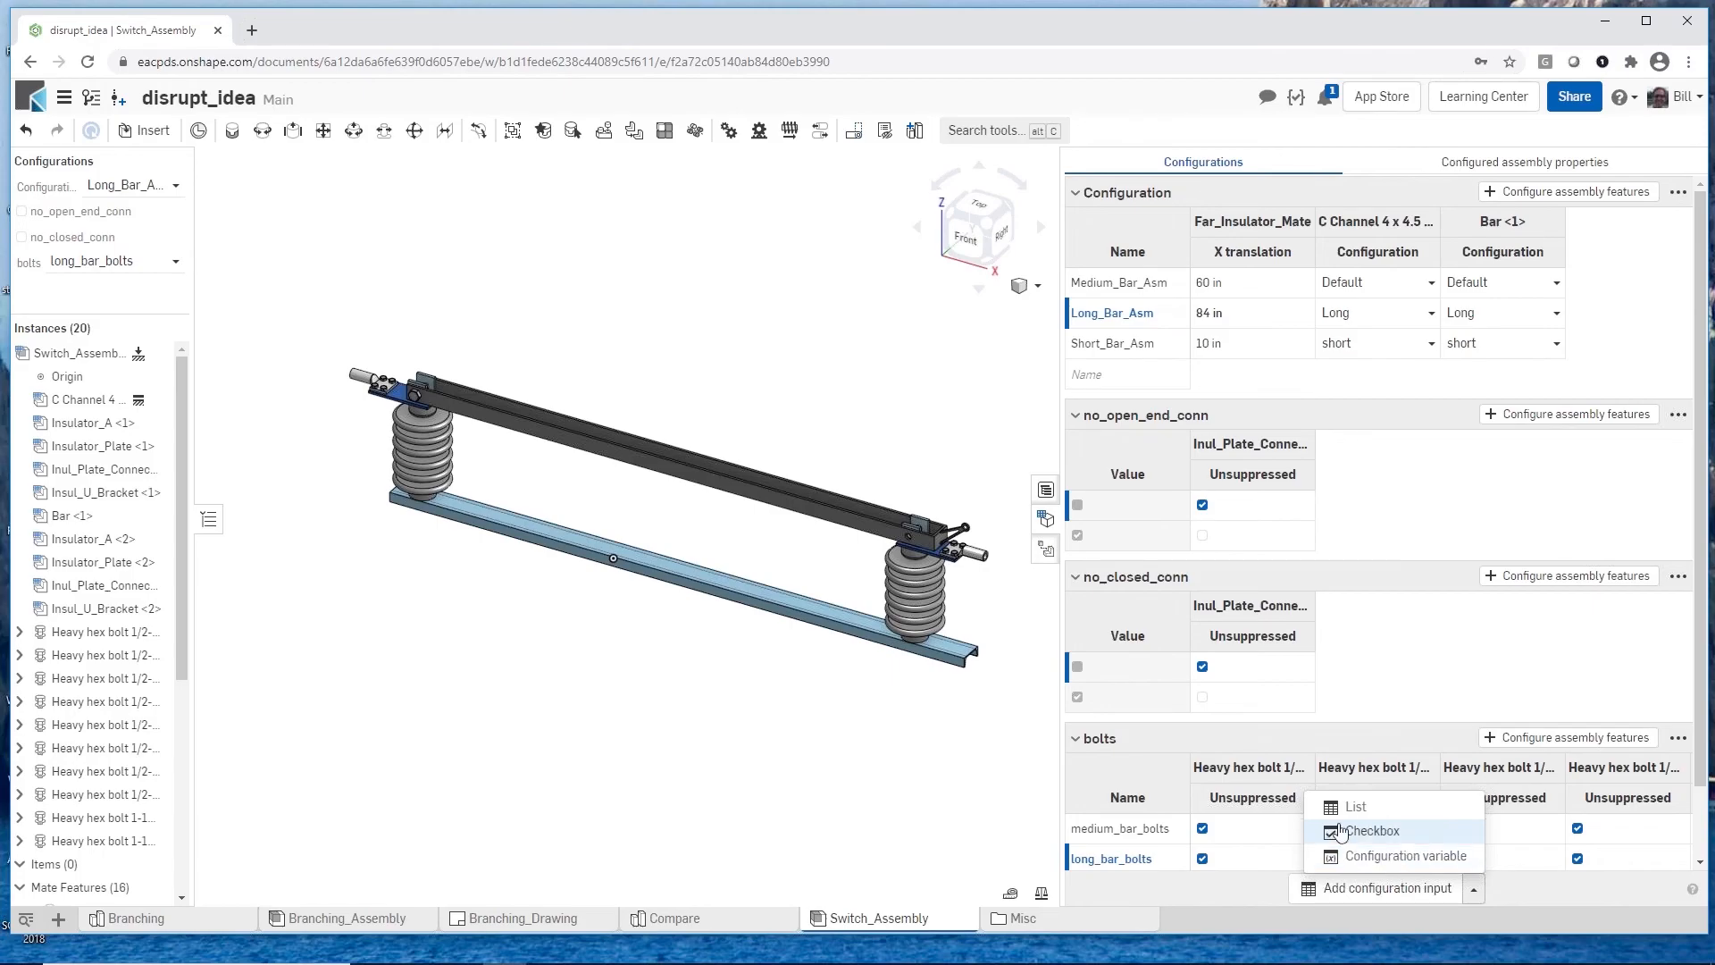
{"action": "left_click", "coordinate": [986, 754]}
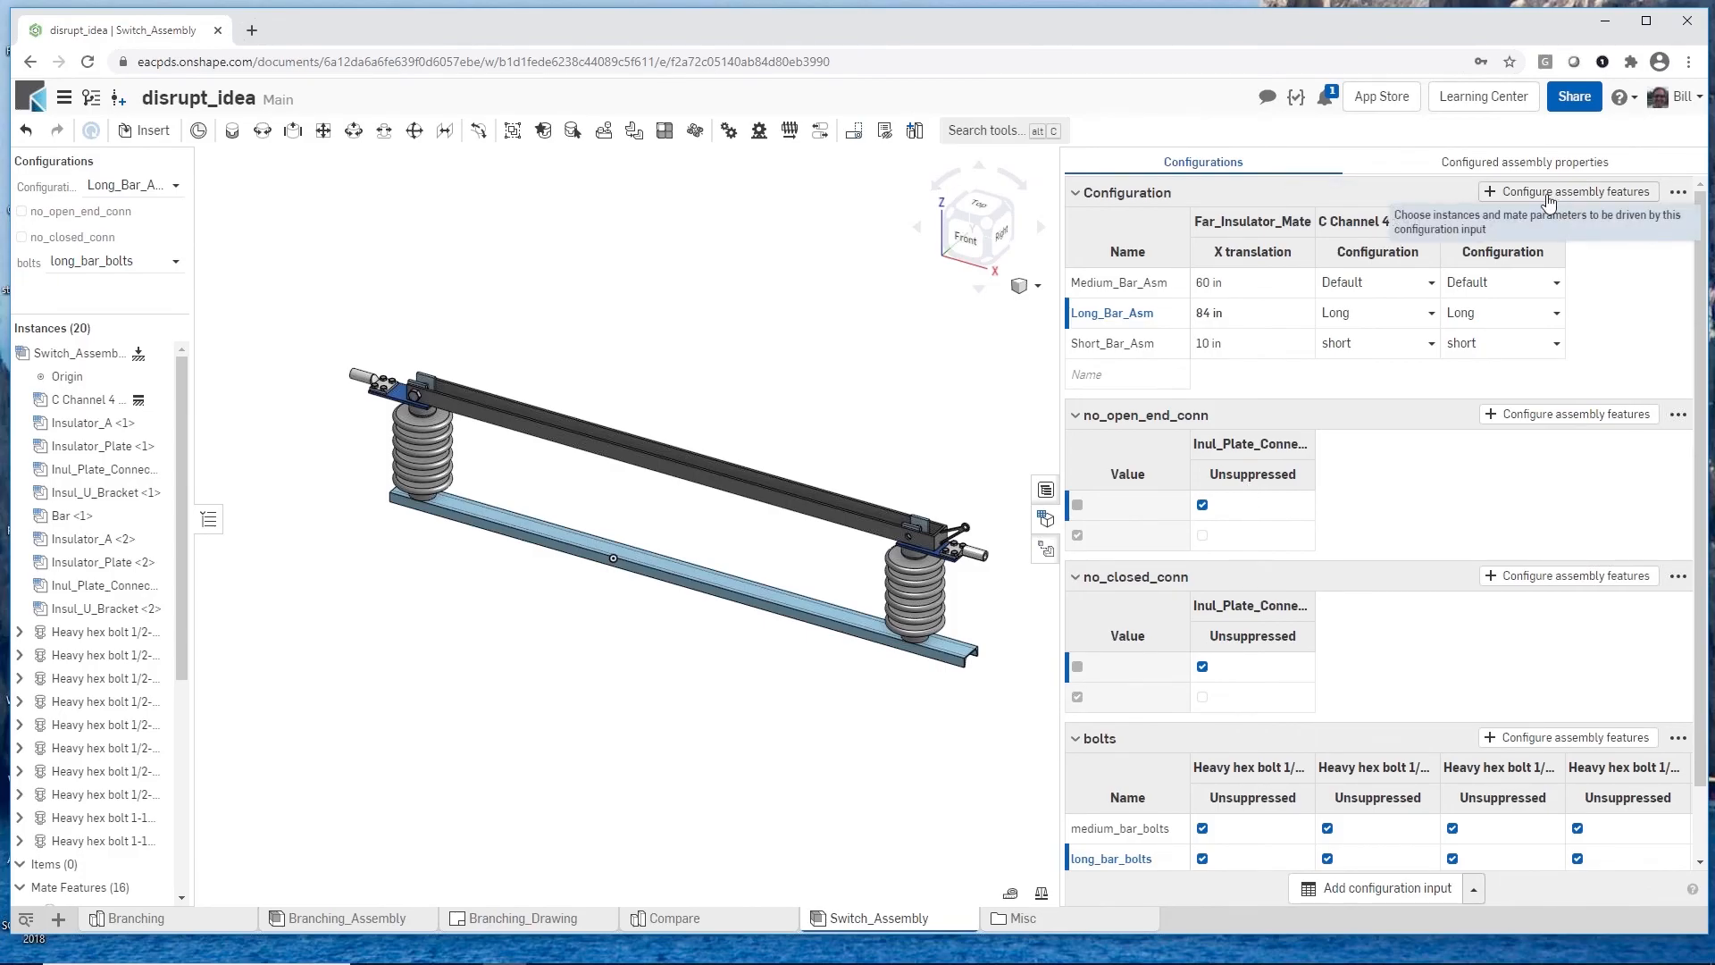
{"action": "left_click", "coordinate": [1499, 166]}
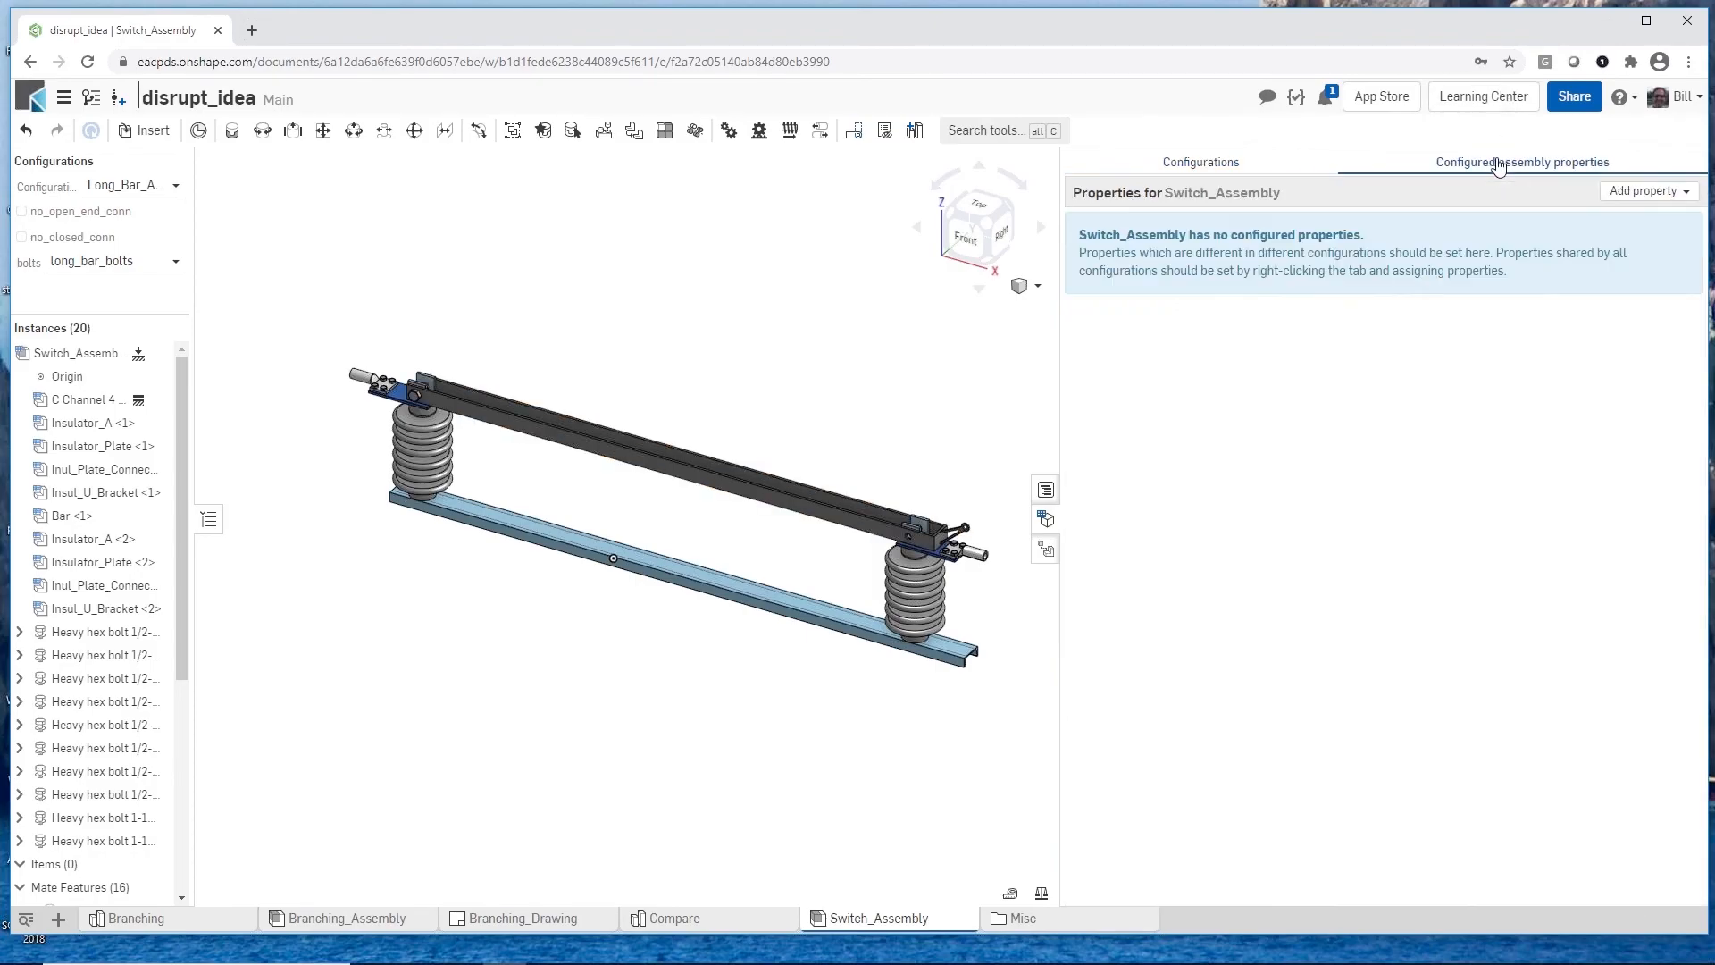
{"action": "left_click", "coordinate": [1686, 193]}
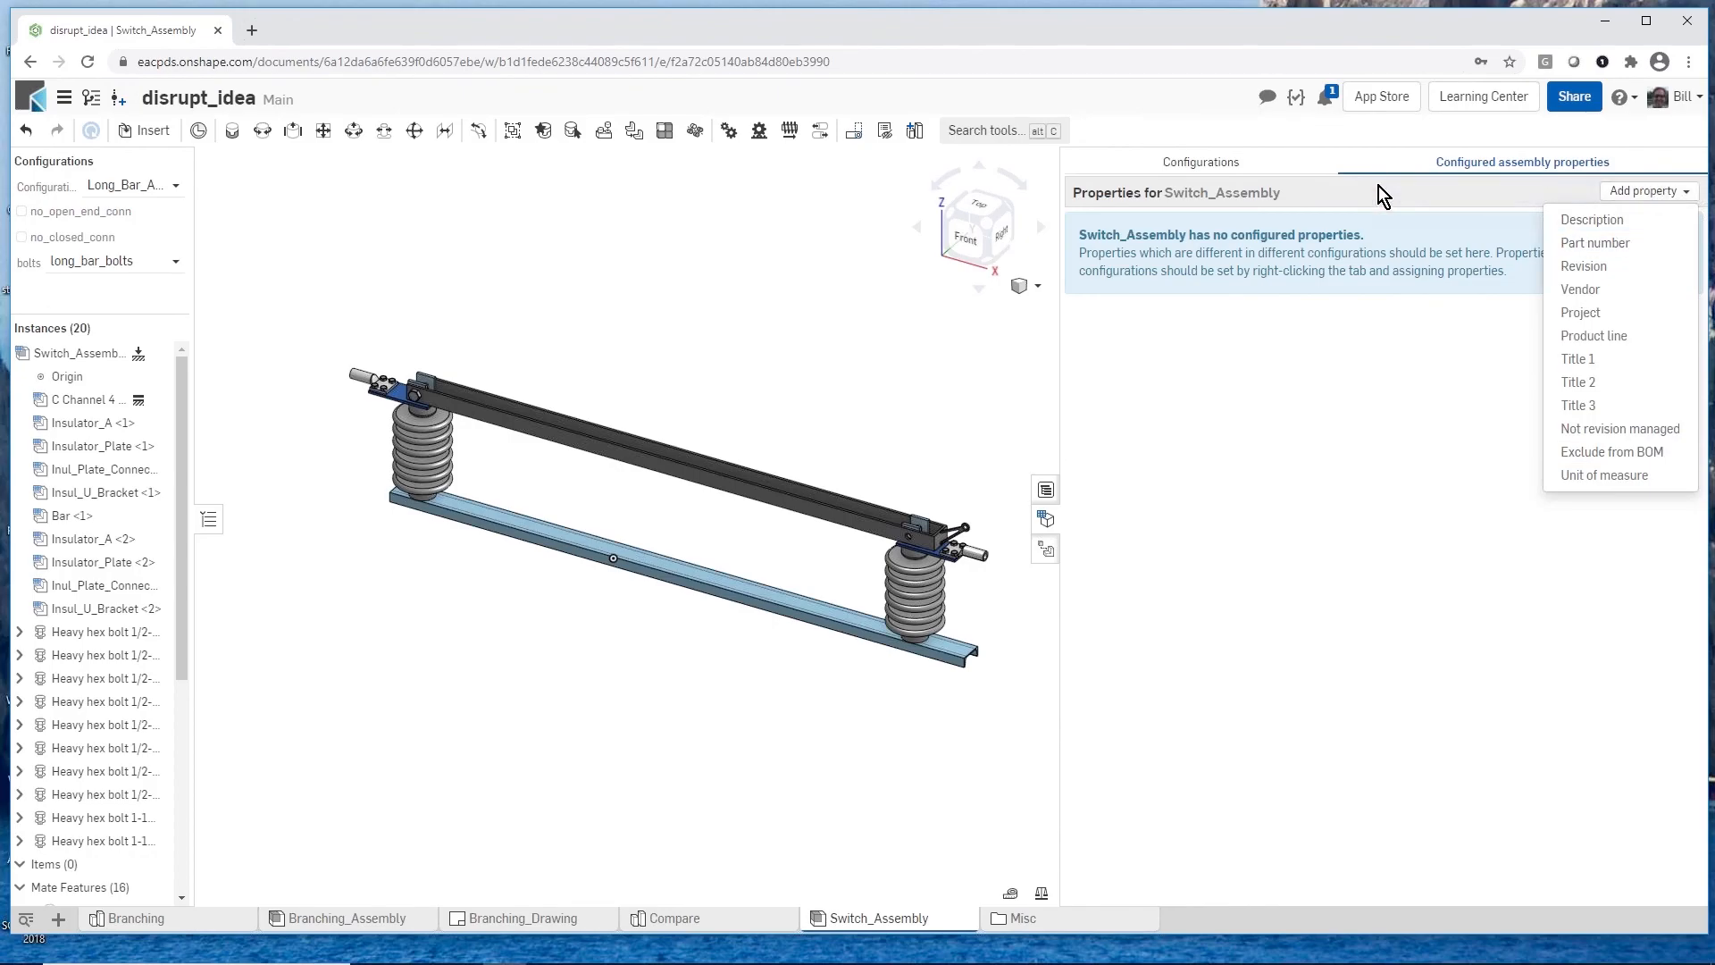
{"action": "left_click", "coordinate": [1289, 167]}
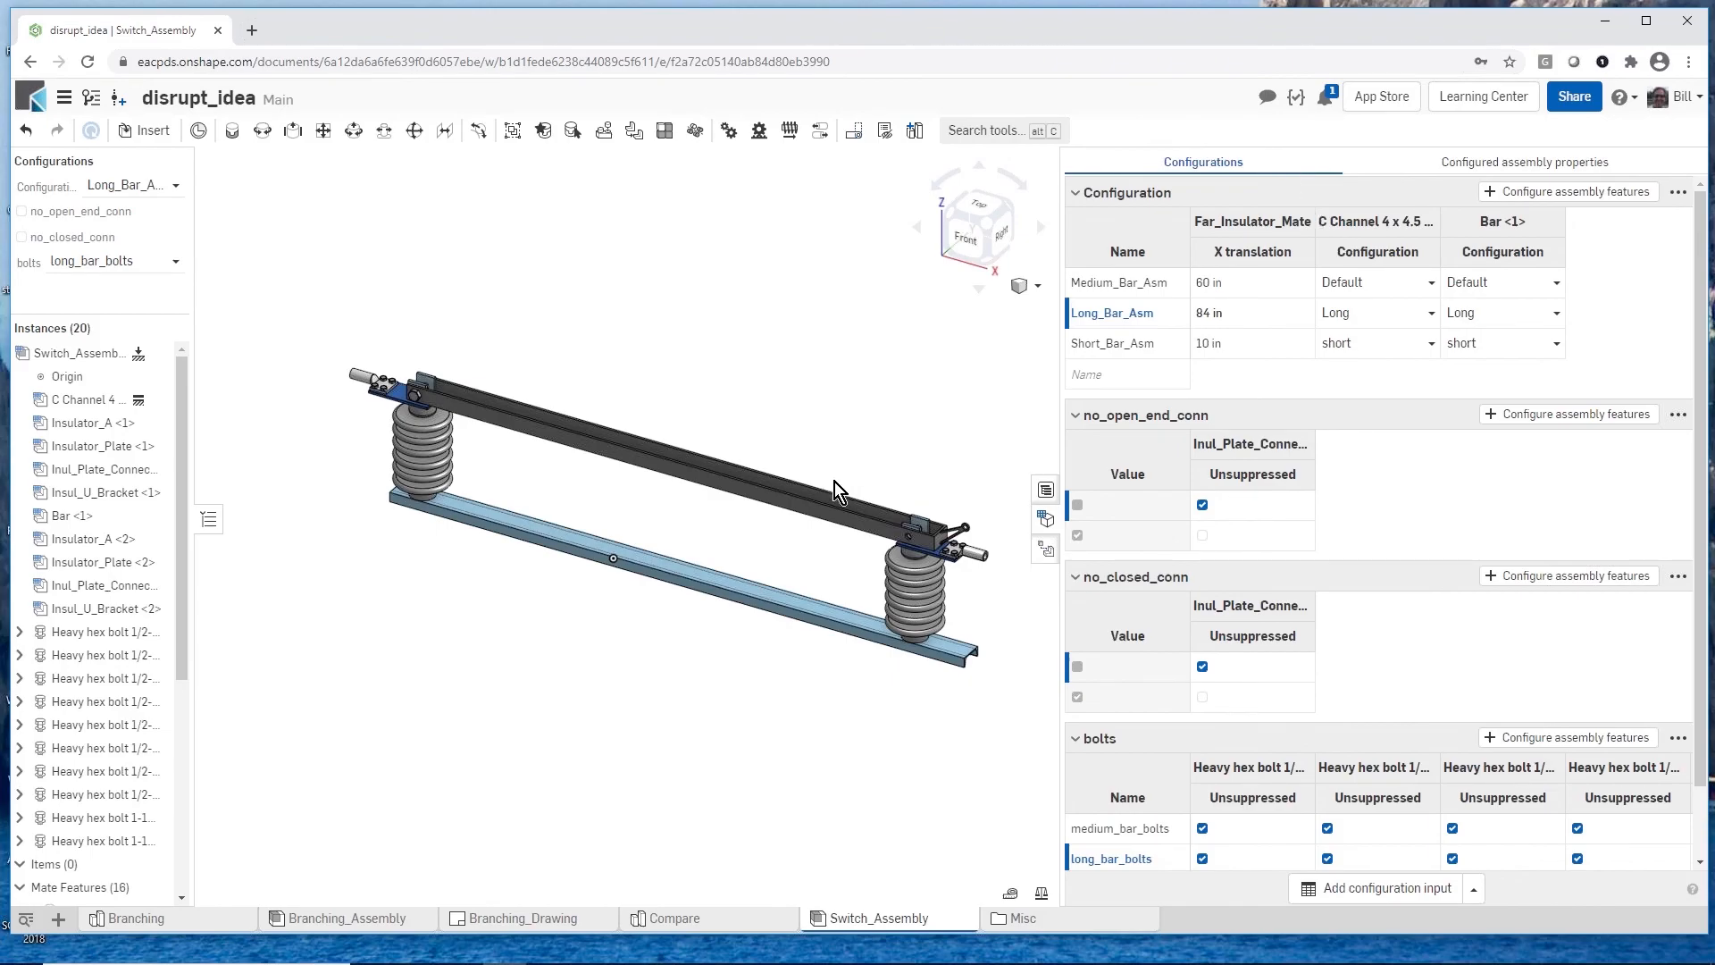
Step: Enlarge the configuration selection area above the instance list and switch the assembly to the Short_Bar_Asm configuration
{"action": "scroll", "coordinate": [768, 389], "scroll_direction": "down", "scroll_amount": 2}
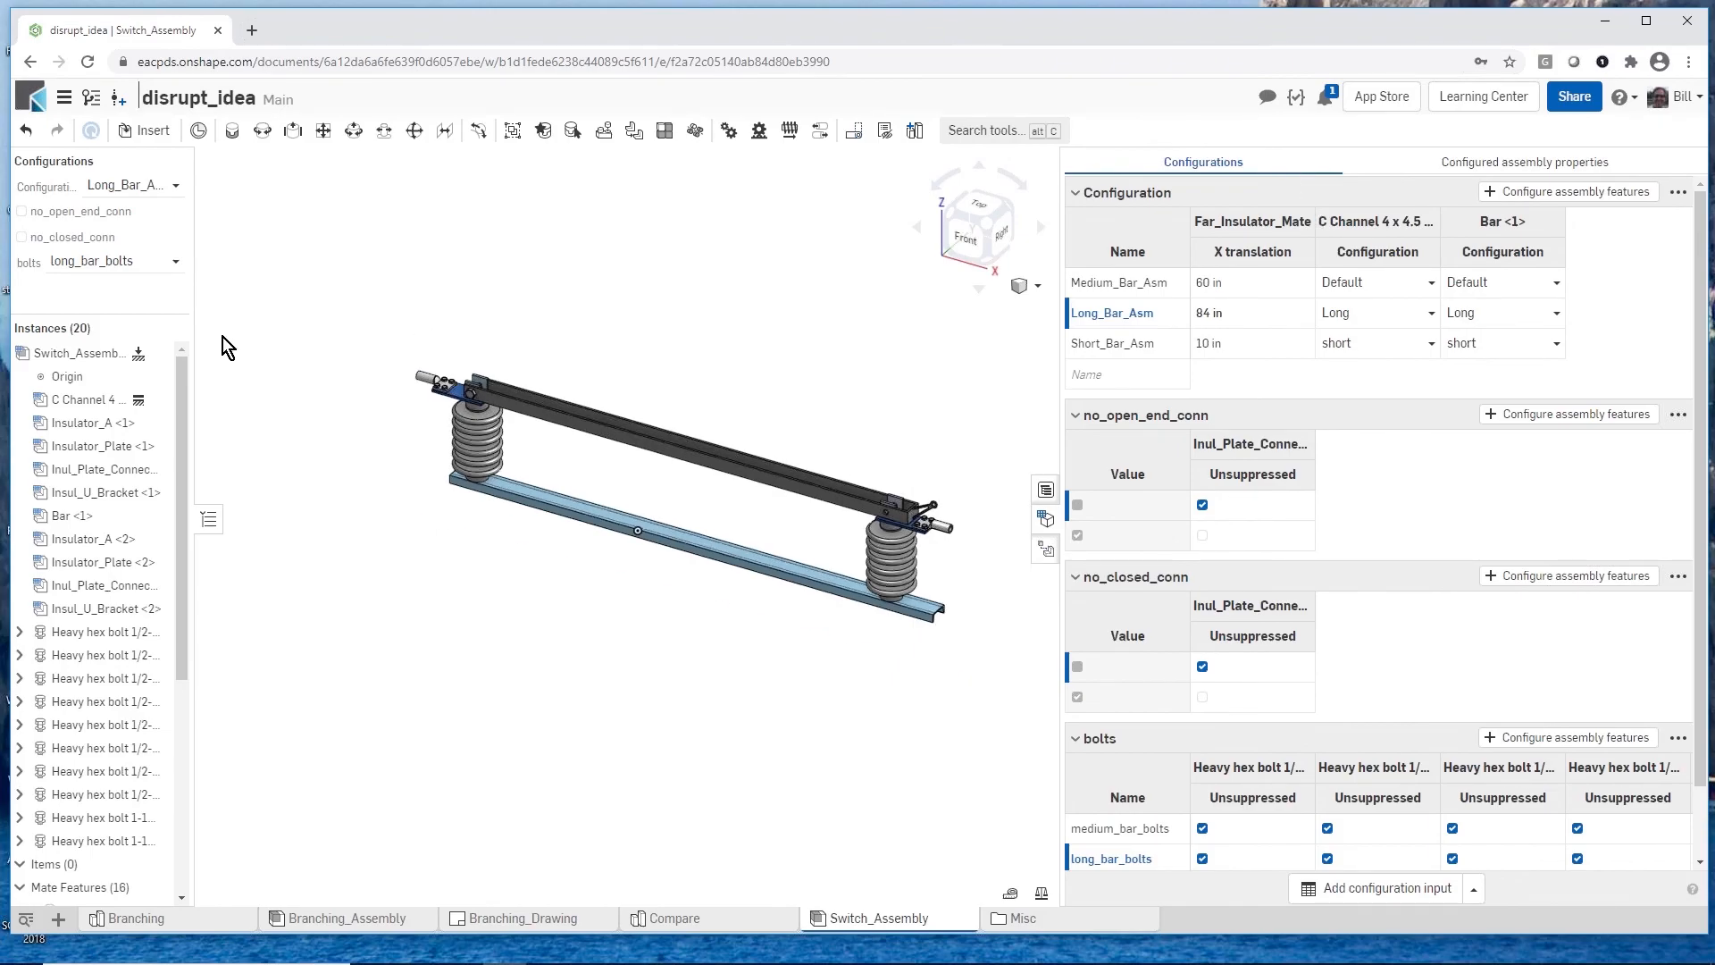
{"action": "mouse_move", "coordinate": [108, 308]}
{"action": "left_mouse_down"}
{"action": "mouse_move", "coordinate": [101, 359]}
{"action": "mouse_move", "coordinate": [99, 336]}
{"action": "left_mouse_up"}
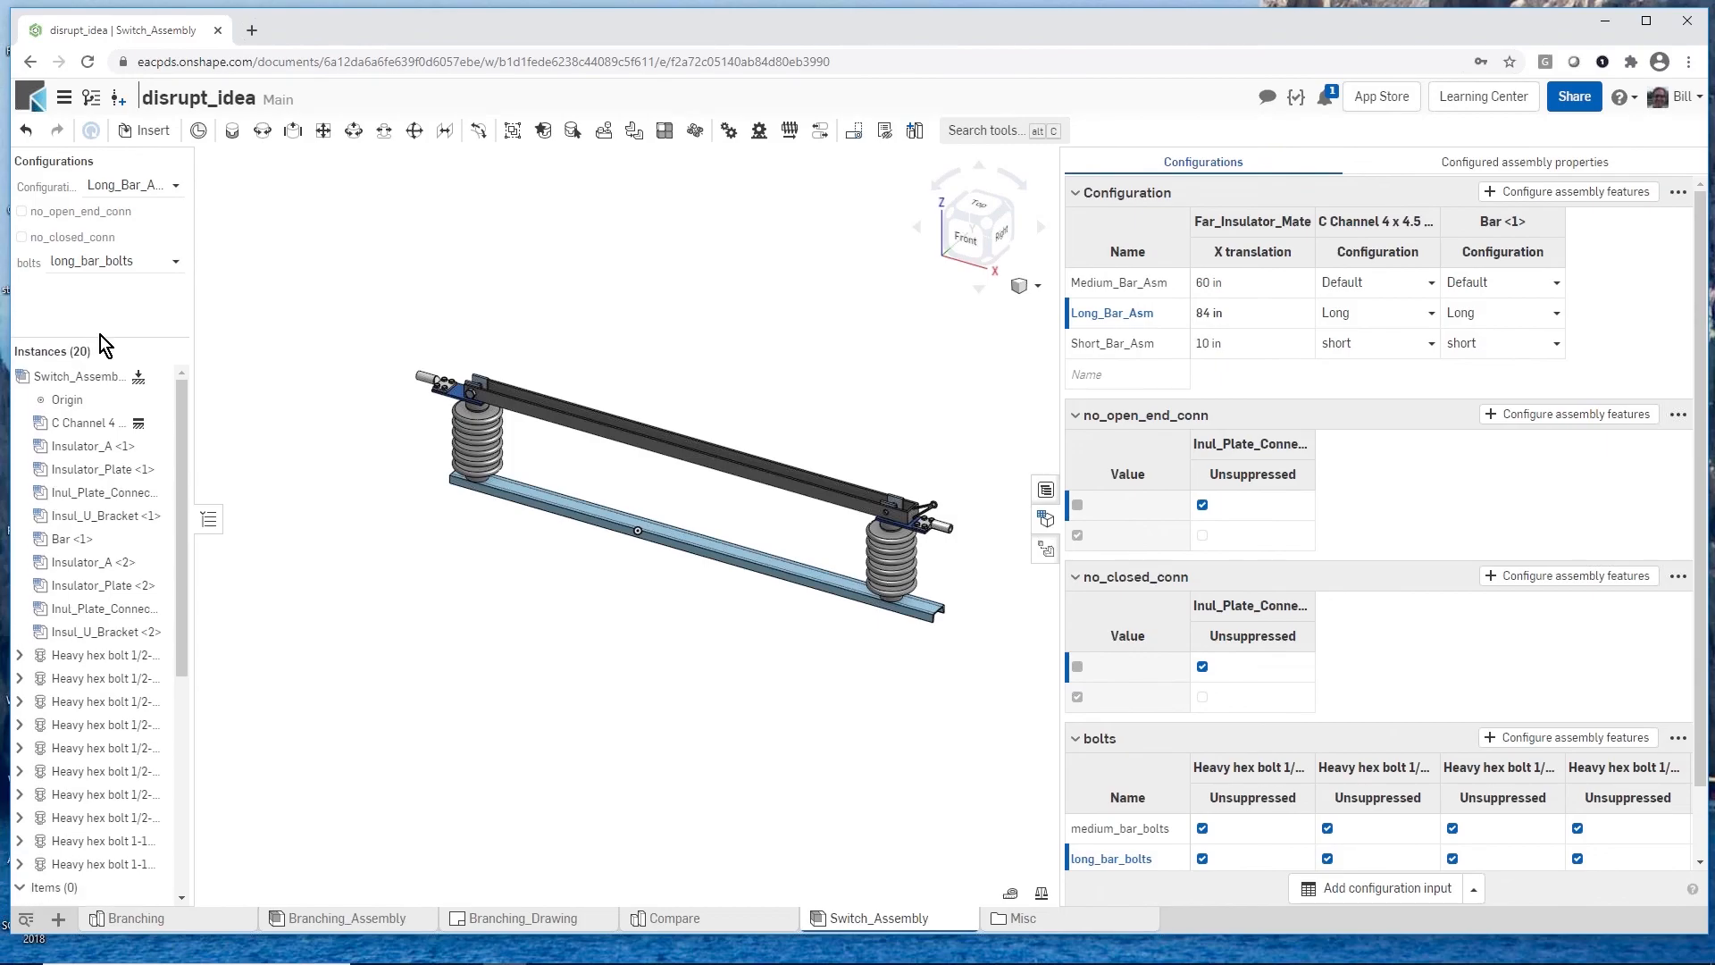
{"action": "left_click", "coordinate": [174, 187]}
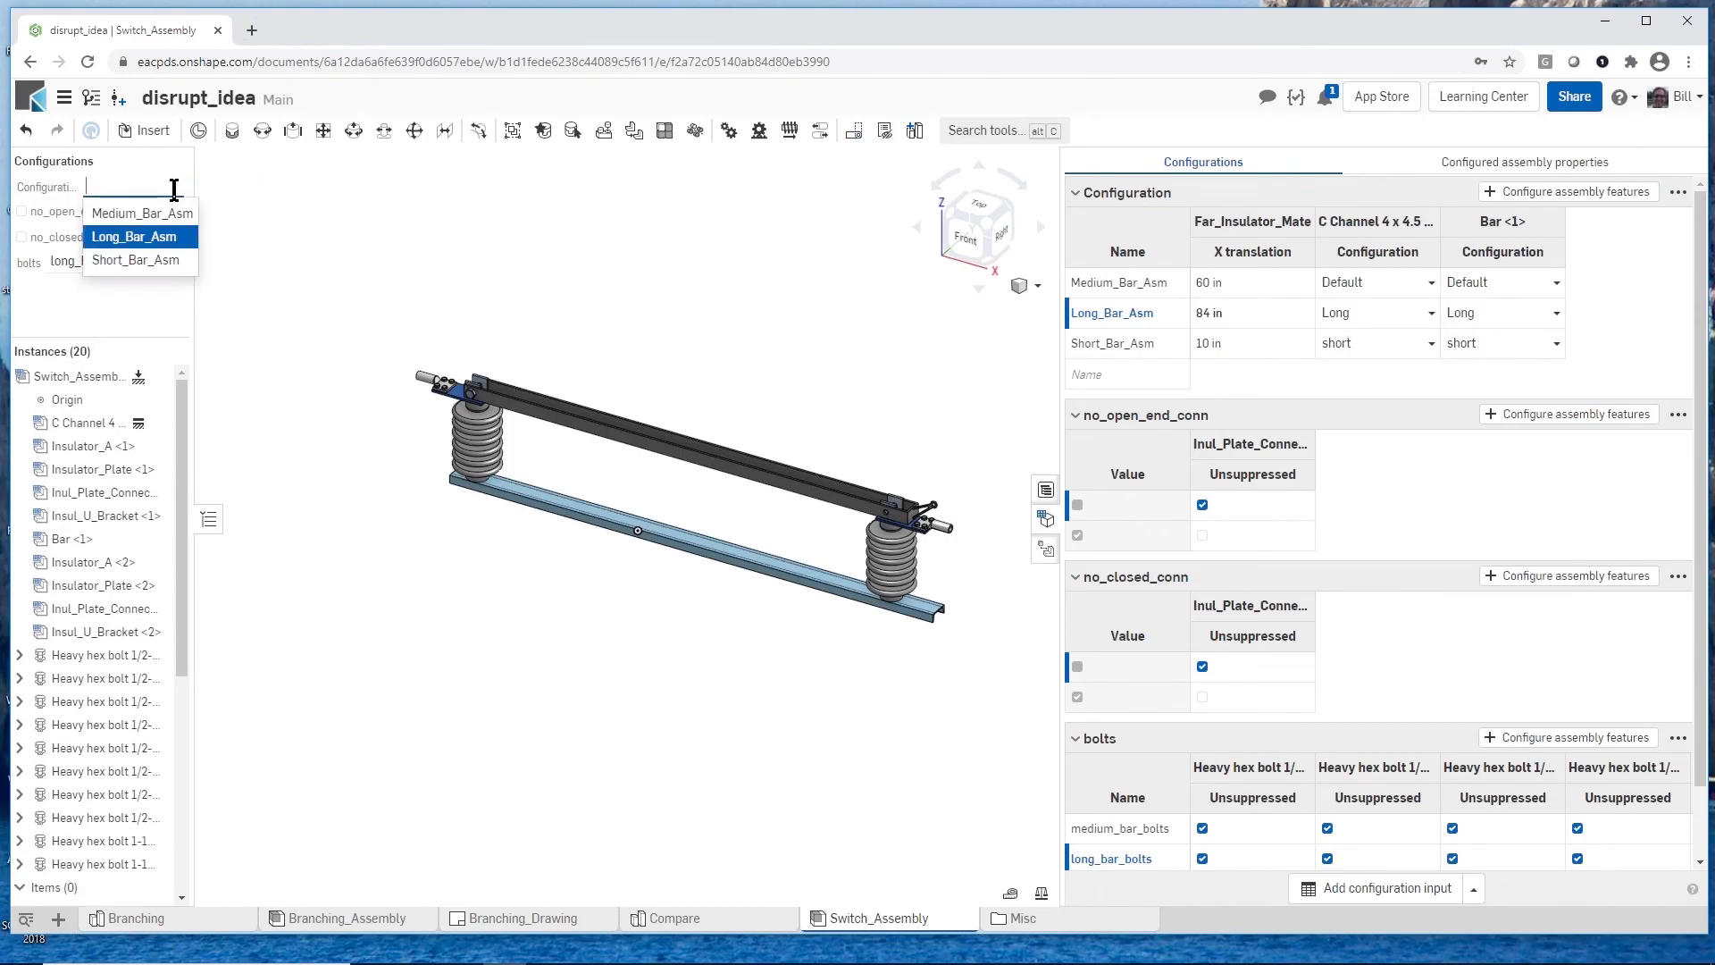
{"action": "left_click", "coordinate": [157, 258]}
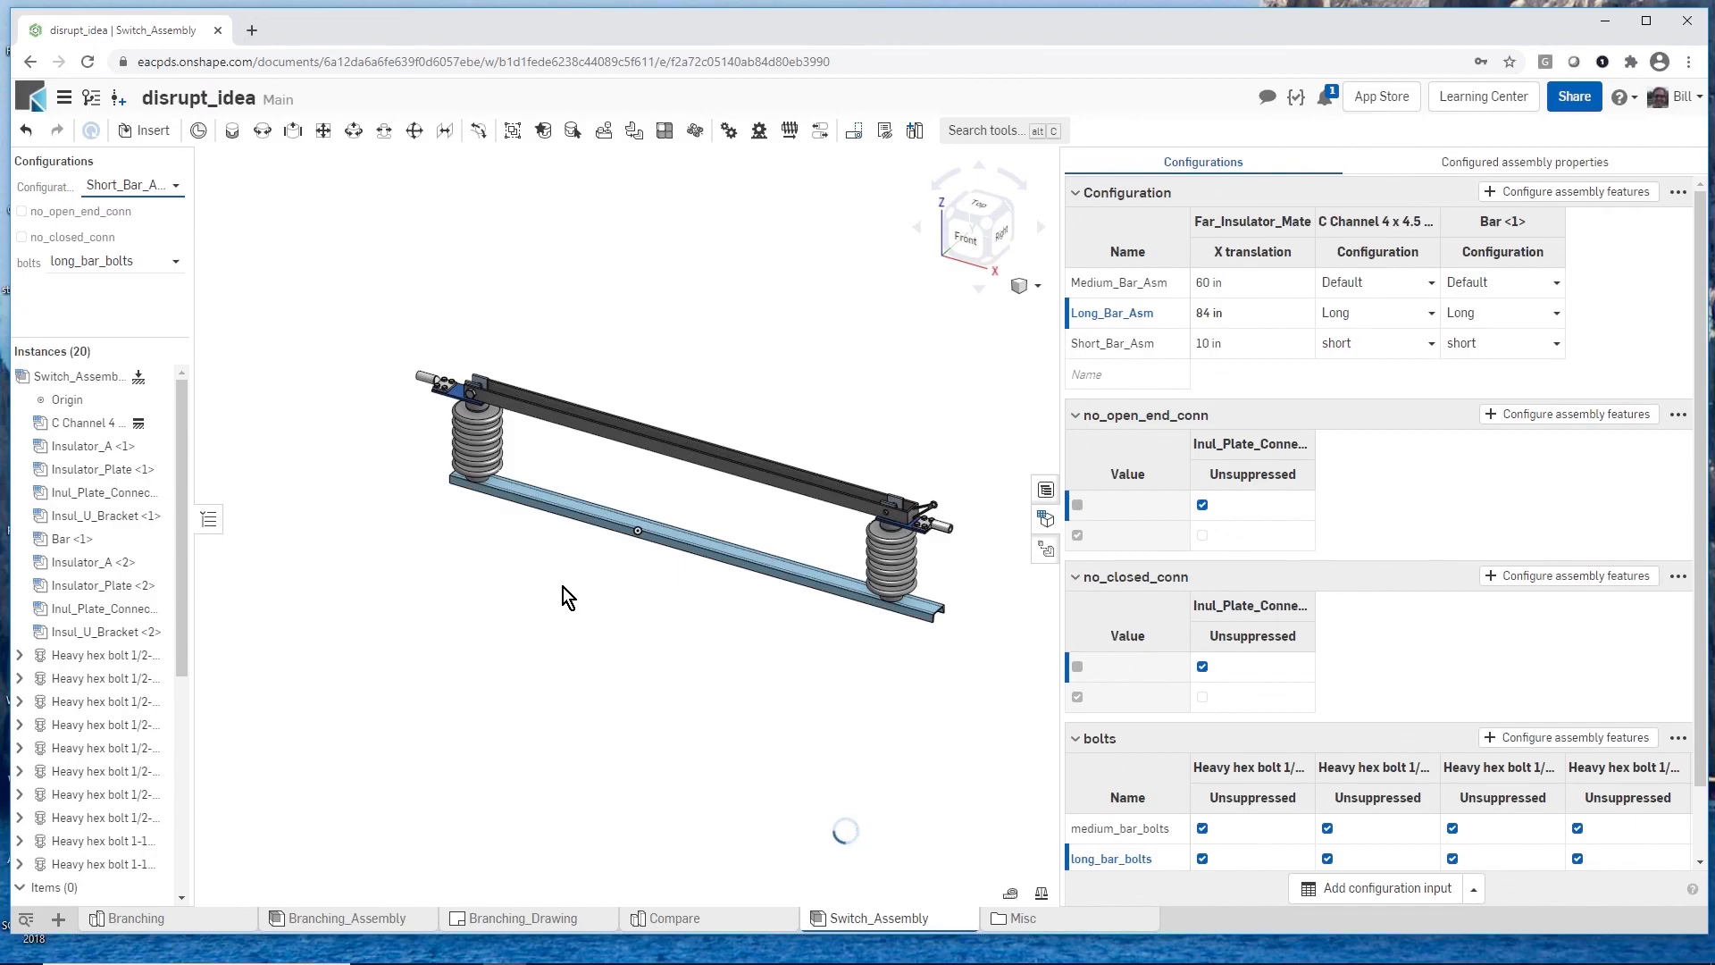
{"action": "scroll", "coordinate": [482, 443], "scroll_direction": "up", "scroll_amount": 5}
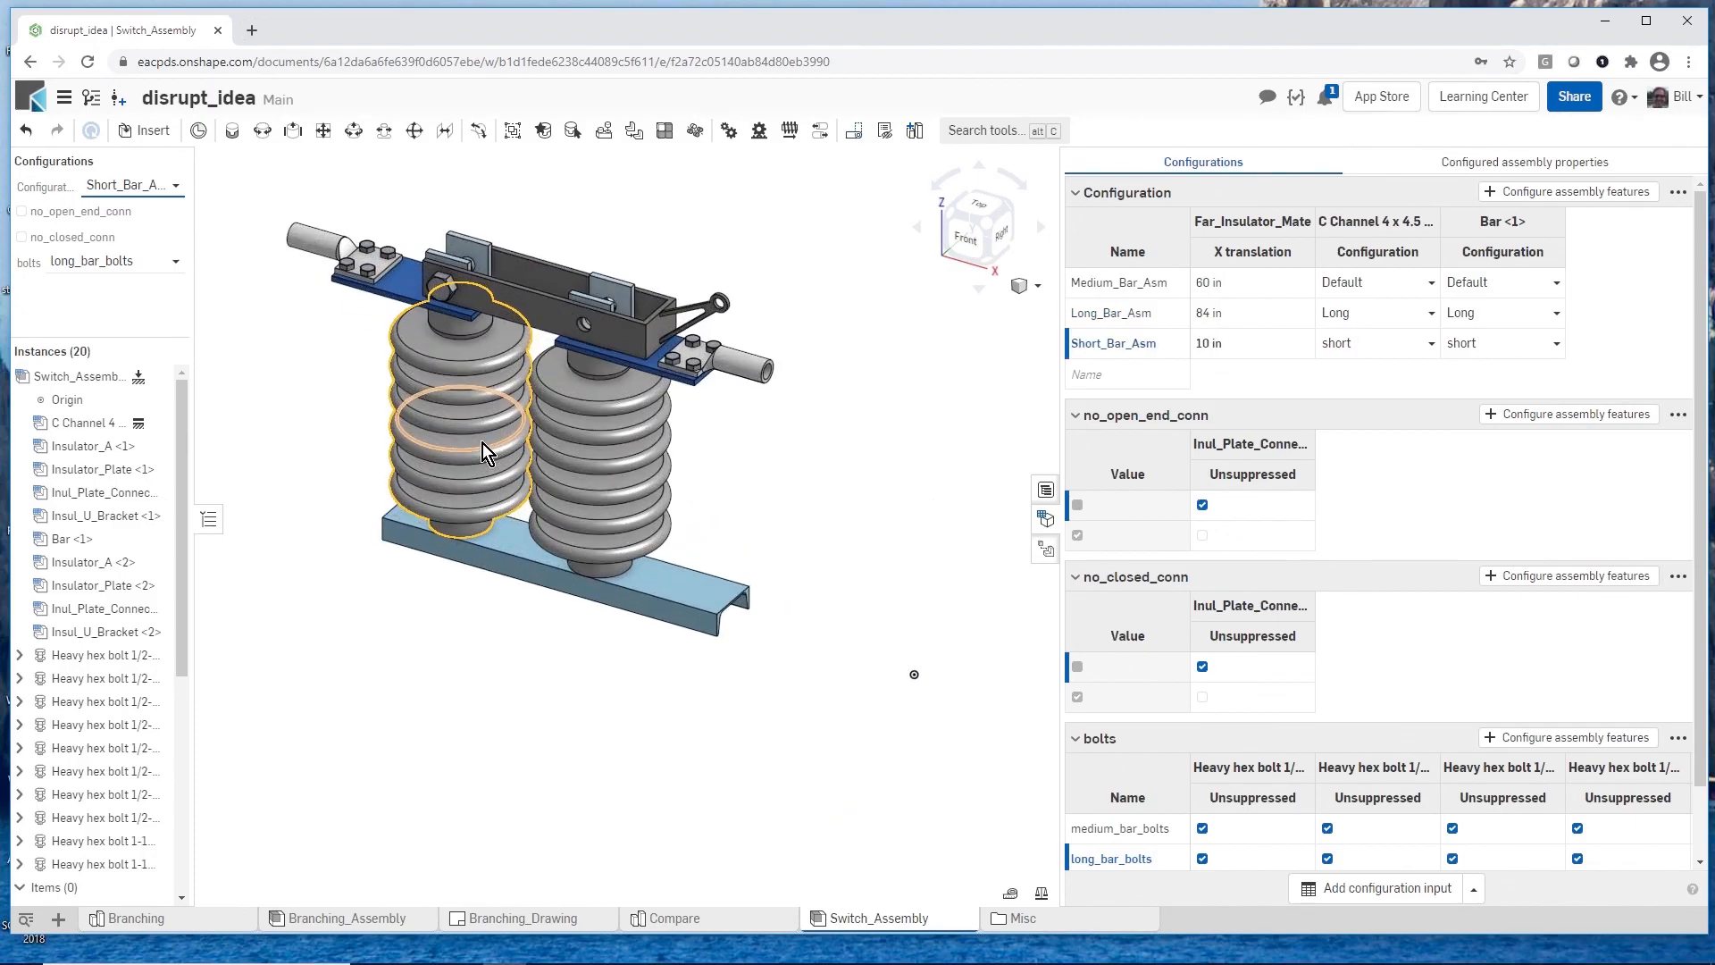
Step: Switch the assembly back to the Long_Bar_Asm configuration and show its open end up close
{"action": "left_click", "coordinate": [176, 190]}
{"action": "left_click", "coordinate": [152, 236]}
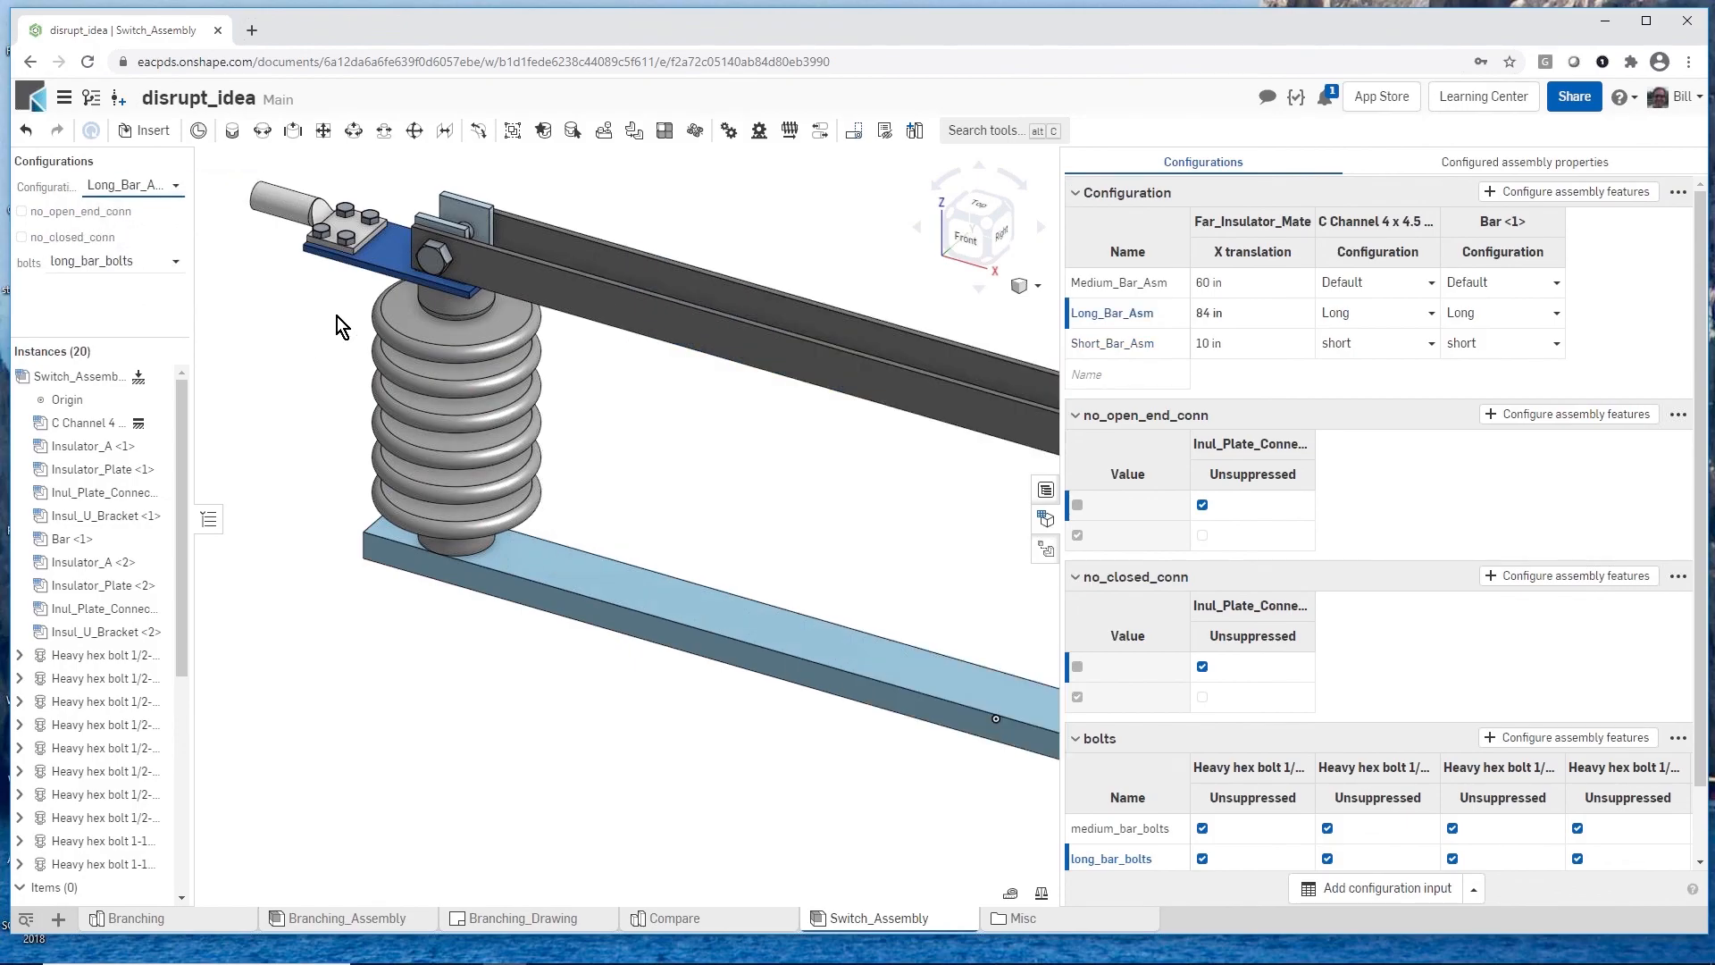
{"action": "scroll", "coordinate": [331, 314], "scroll_direction": "down", "scroll_amount": 5}
{"action": "scroll", "coordinate": [710, 415], "scroll_direction": "up", "scroll_amount": 8}
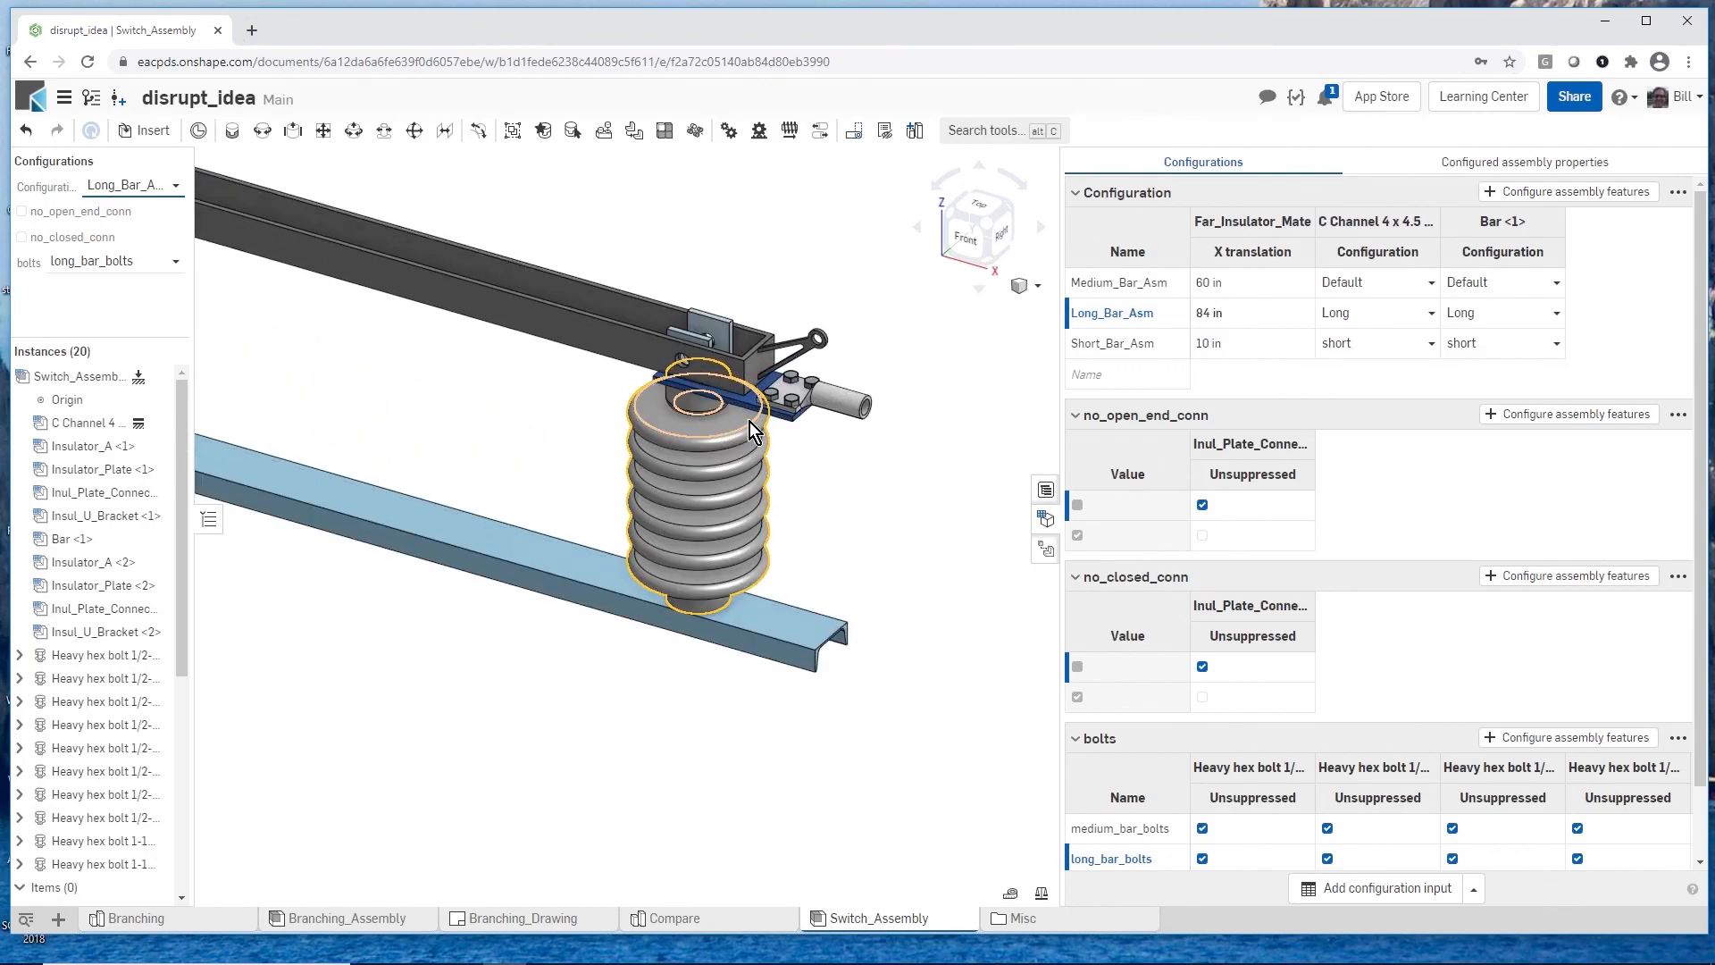
Step: Enable the no_open_end_conn option and compare the open end with the closed end of the bar
{"action": "left_click", "coordinate": [21, 212]}
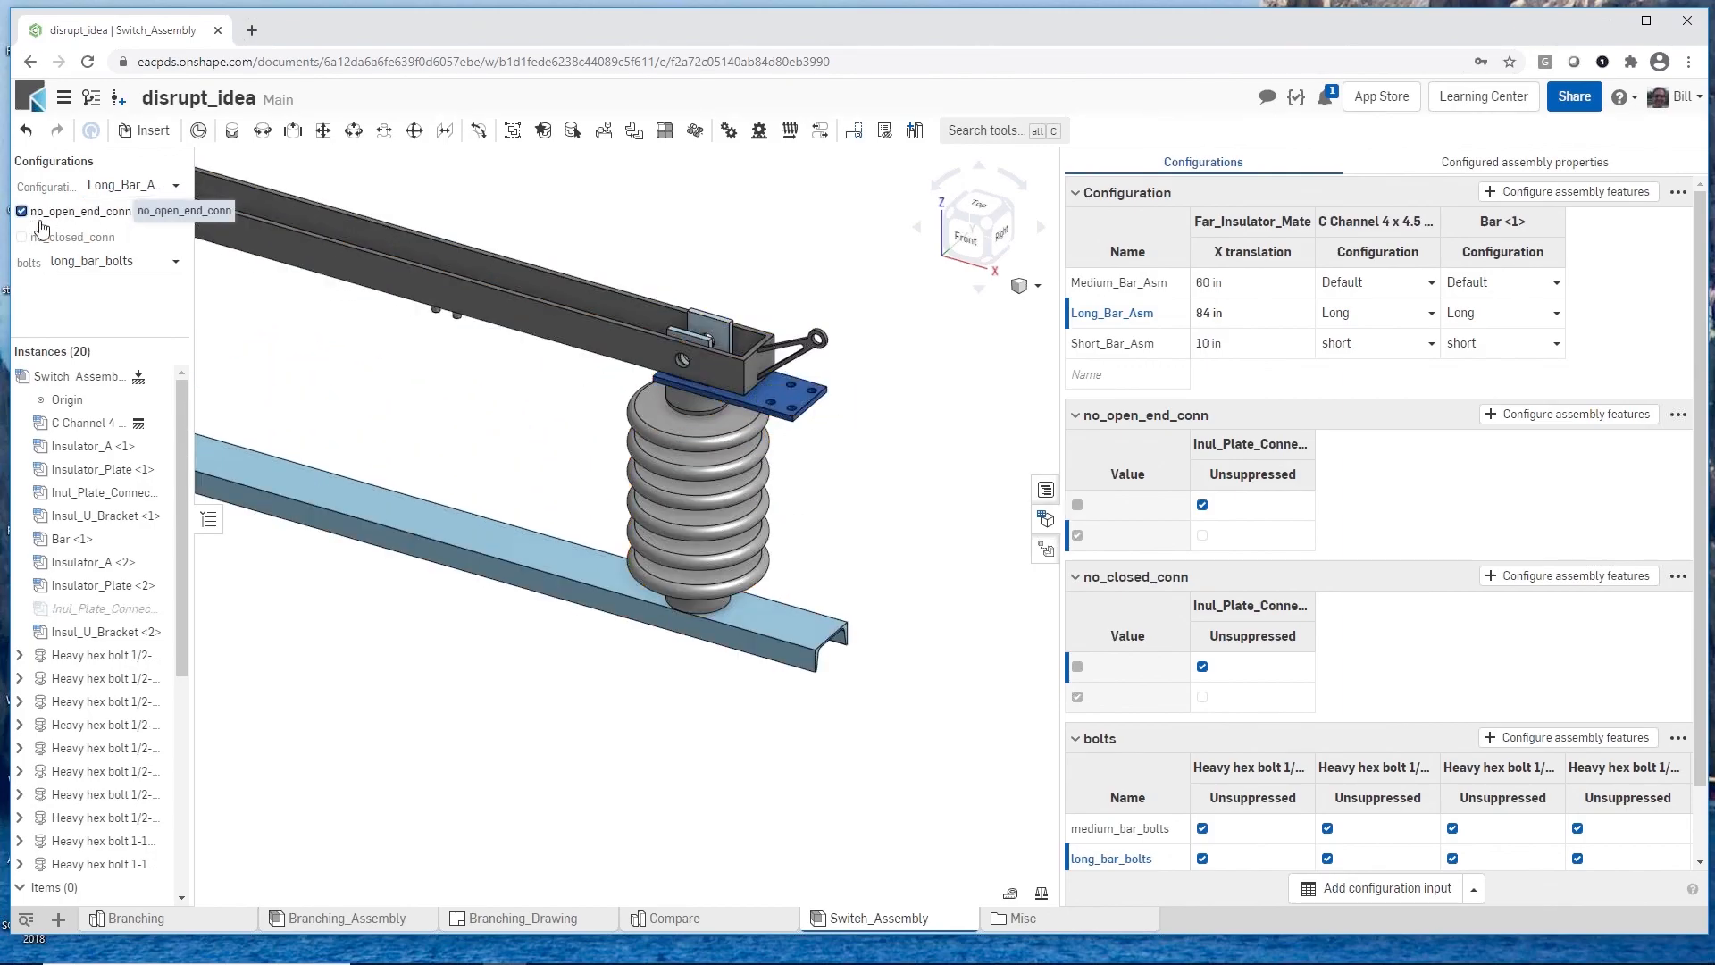
{"action": "key", "text": "f"}
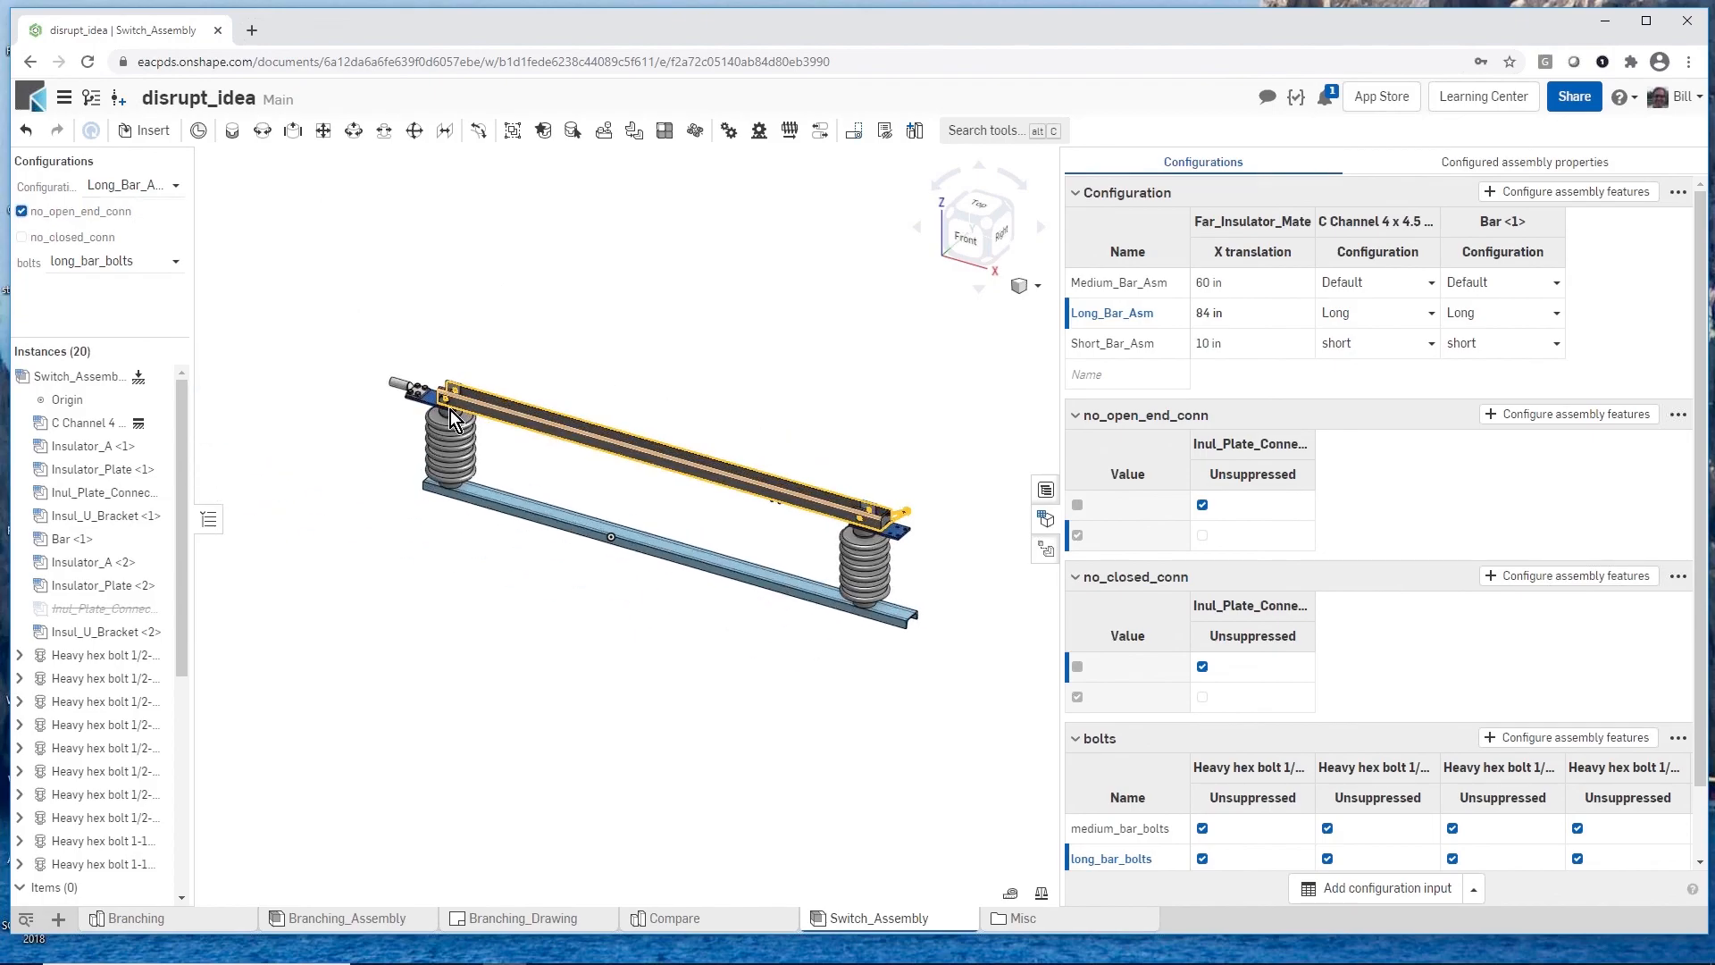
{"action": "scroll", "coordinate": [415, 415], "scroll_direction": "up", "scroll_amount": 8}
{"action": "scroll", "coordinate": [414, 415], "scroll_direction": "up", "scroll_amount": 2}
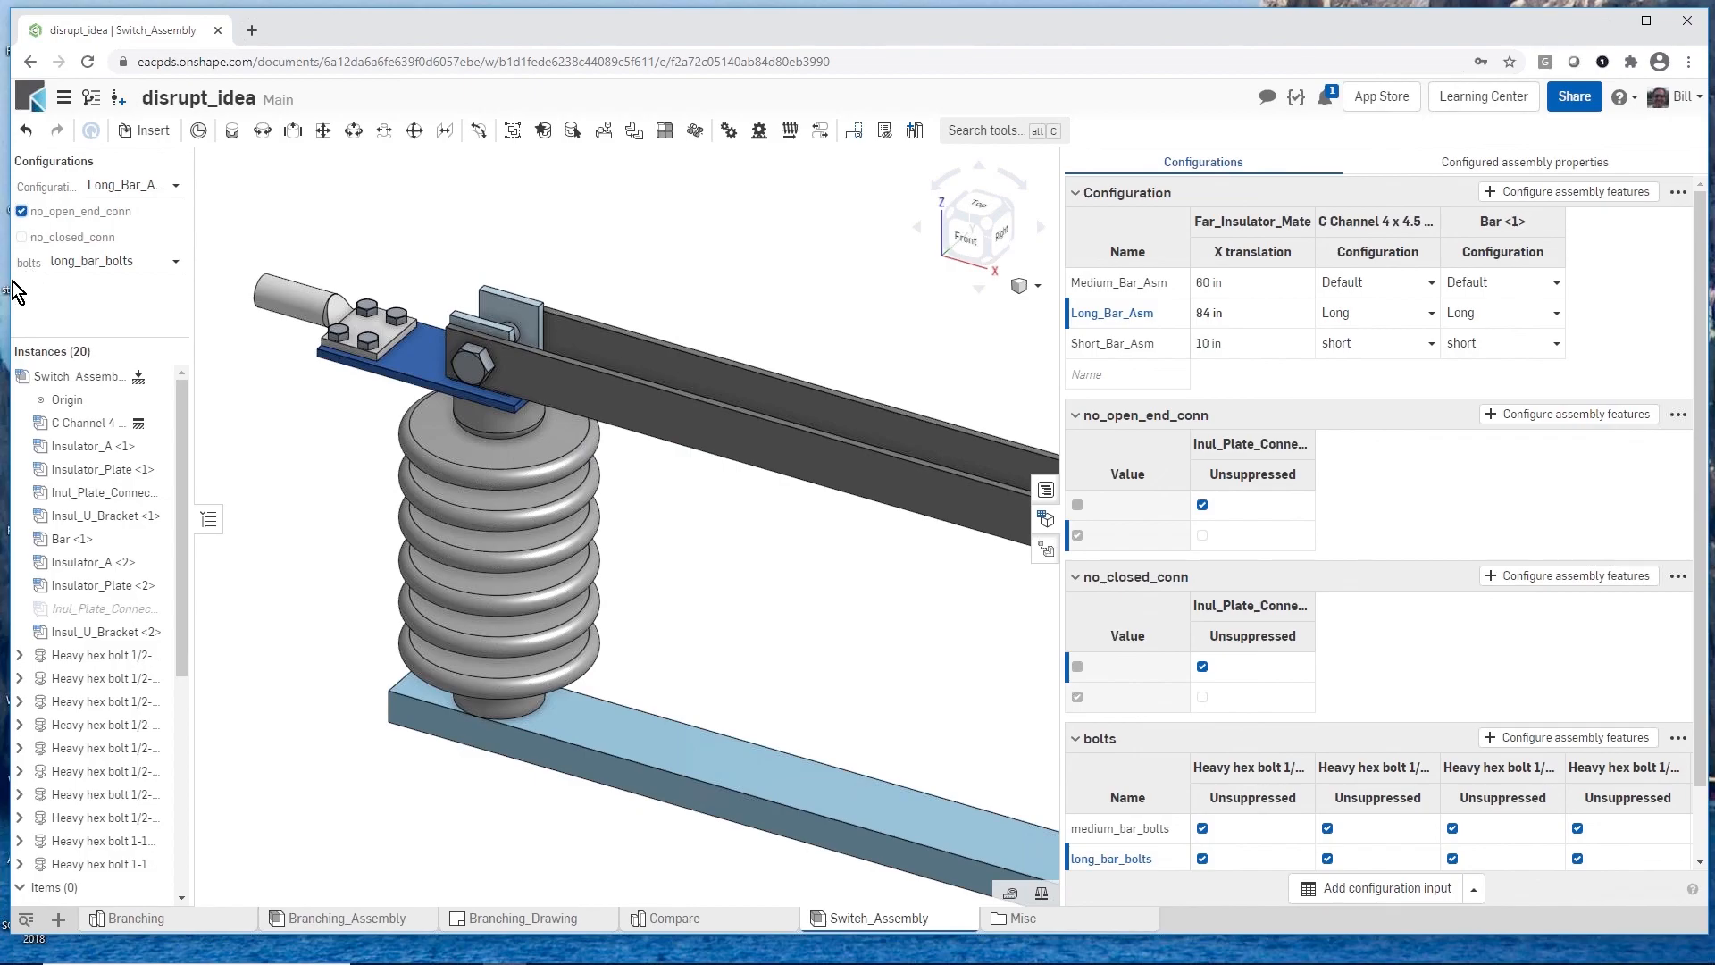
Step: Set the bolts configuration to short_bar_bolts and fit the whole assembly in view
{"action": "left_click", "coordinate": [172, 262]}
{"action": "left_click", "coordinate": [112, 337]}
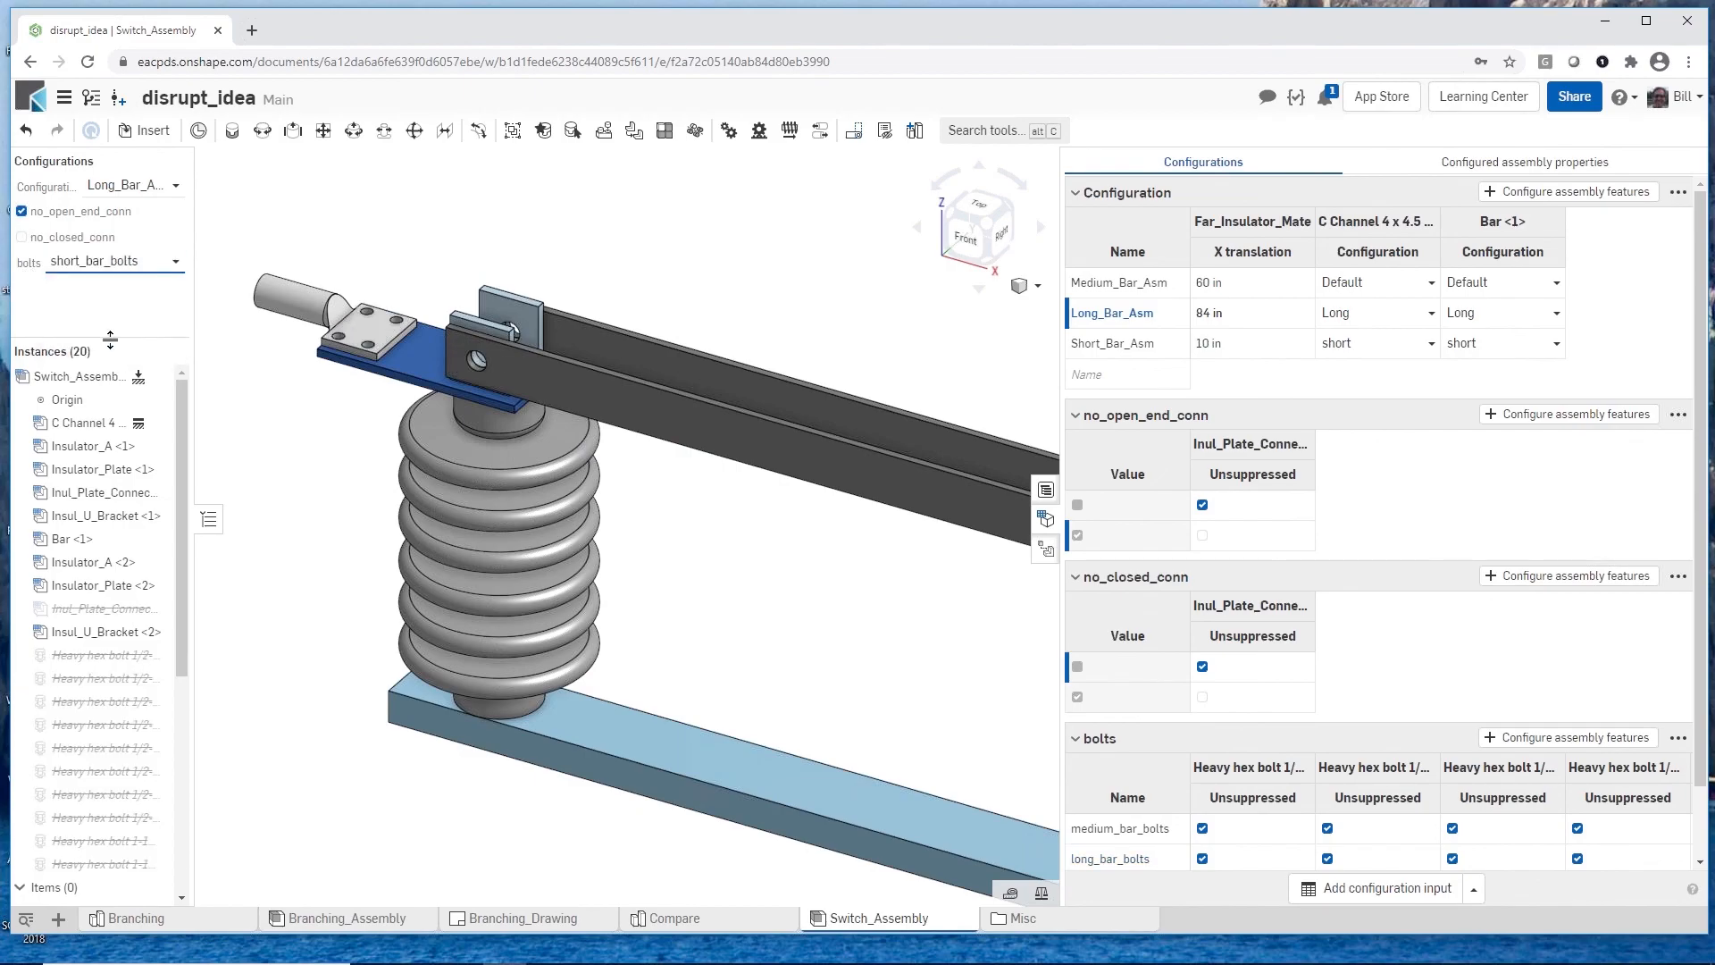
{"action": "key", "text": "f"}
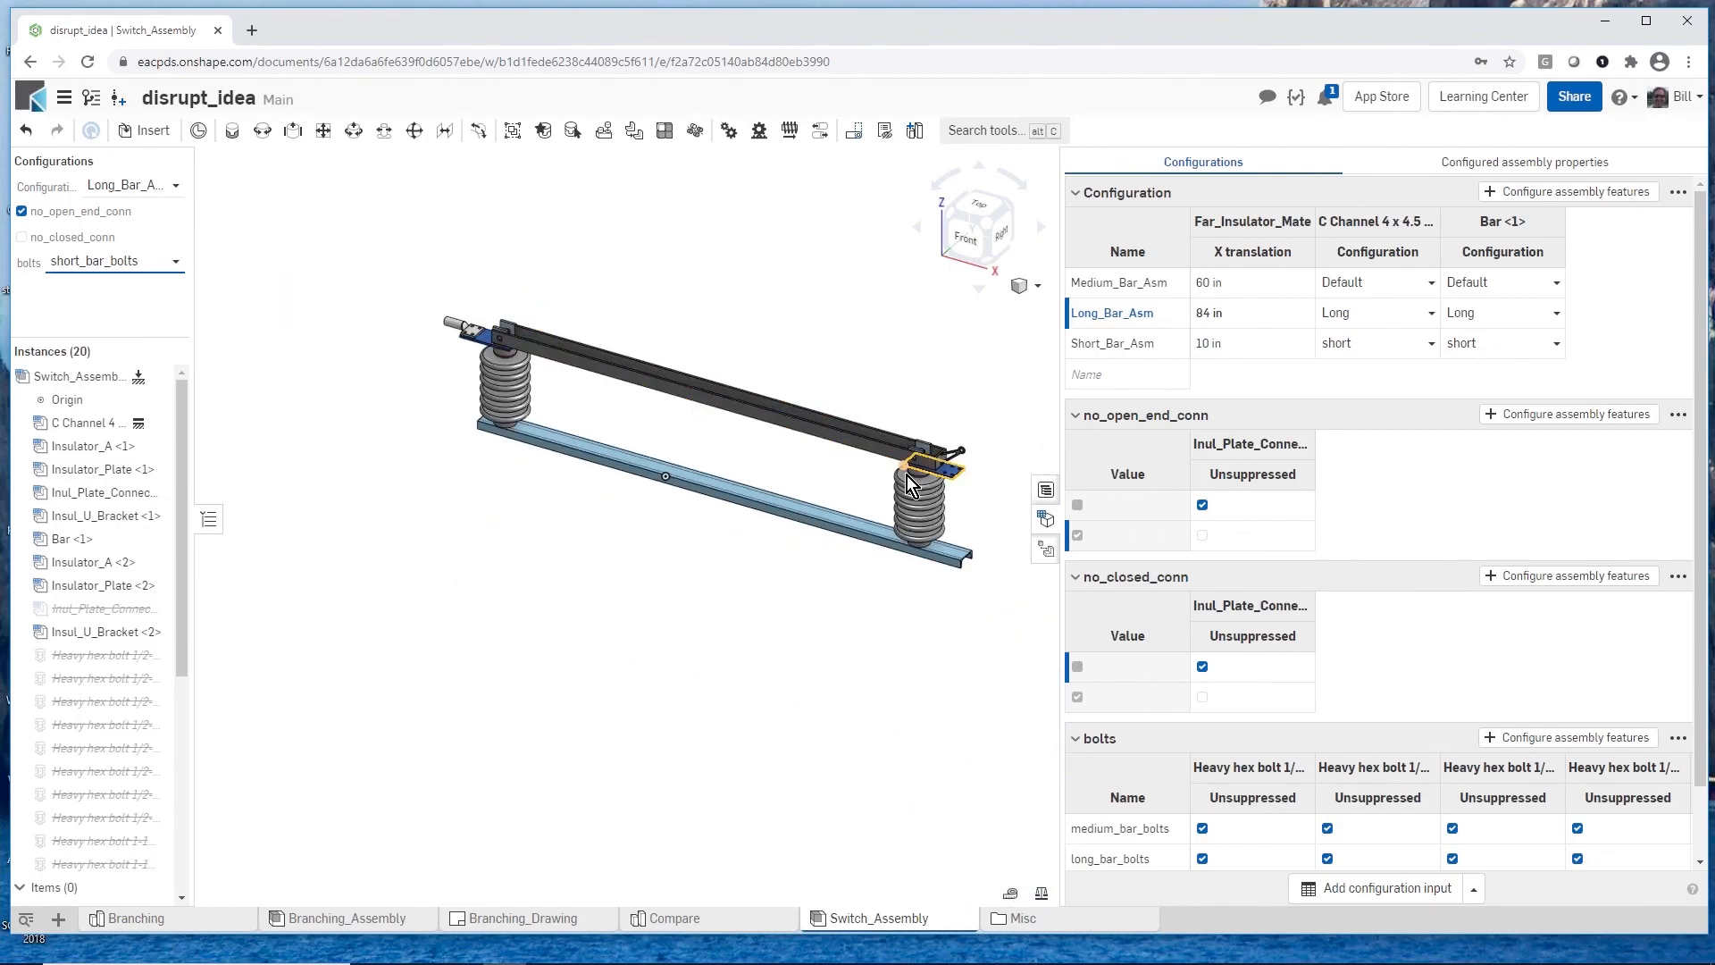
Step: Check the short_bar_bolts row in the bolts table and close the configuration tables to show the assembly alone
{"action": "scroll", "coordinate": [1417, 575], "scroll_direction": "down", "scroll_amount": 1}
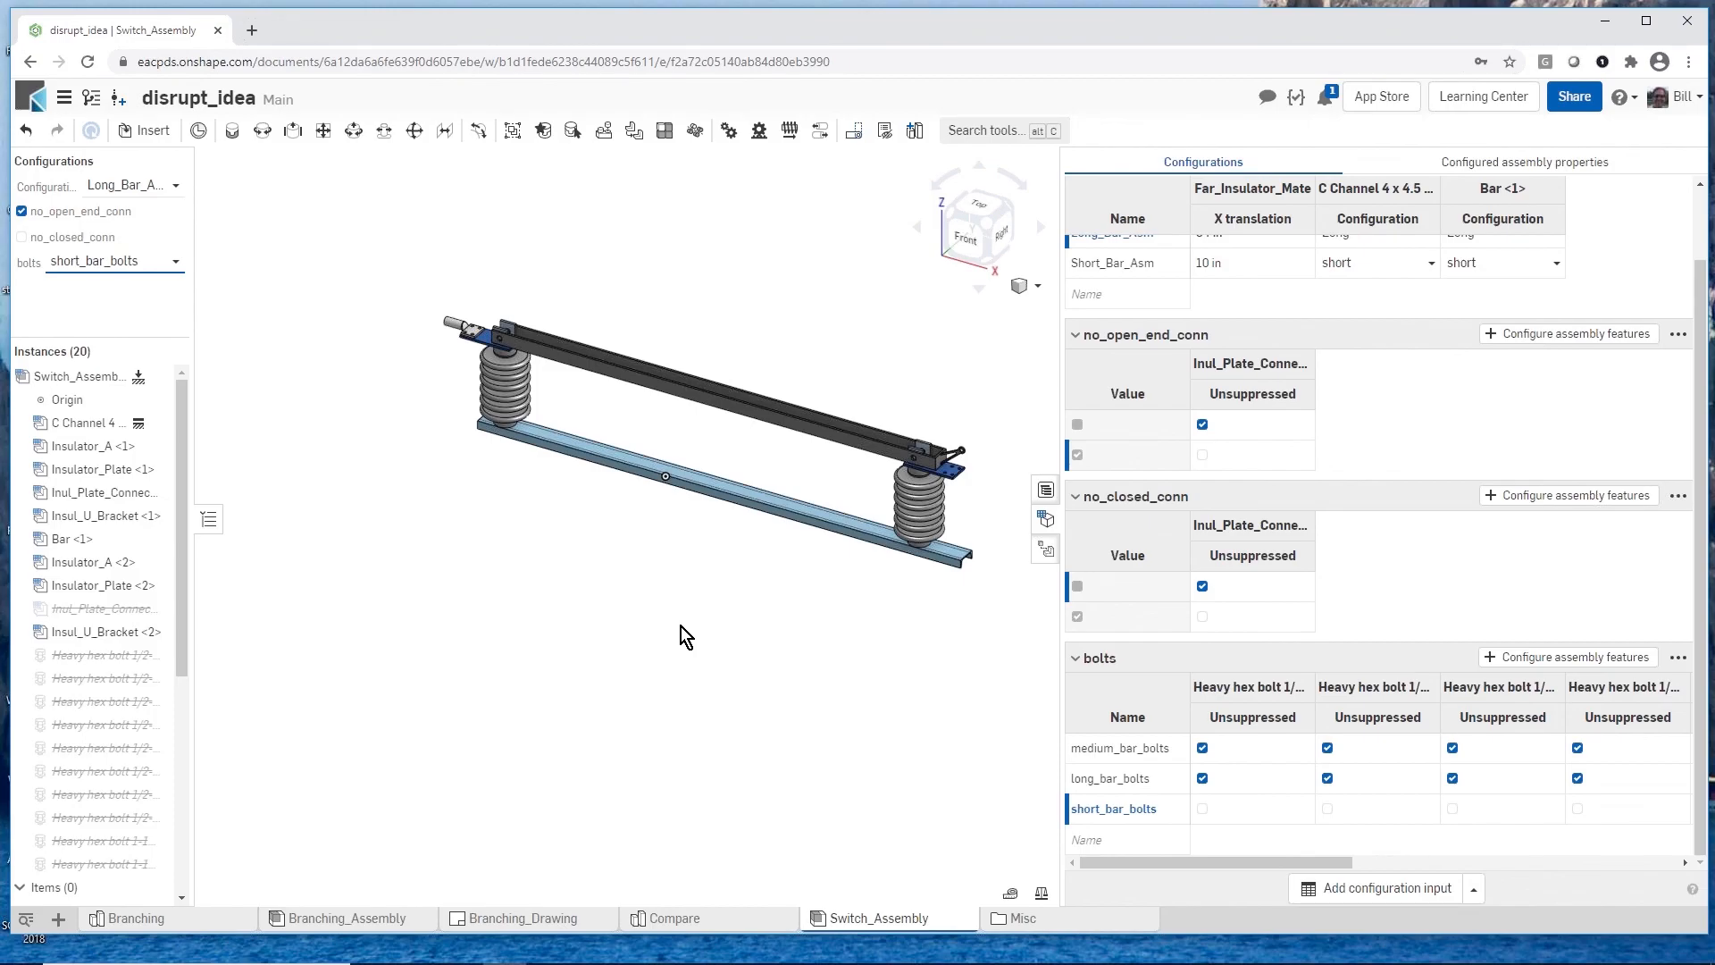
{"action": "left_click", "coordinate": [1045, 519]}
{"action": "scroll", "coordinate": [1142, 371], "scroll_direction": "up", "scroll_amount": 4}
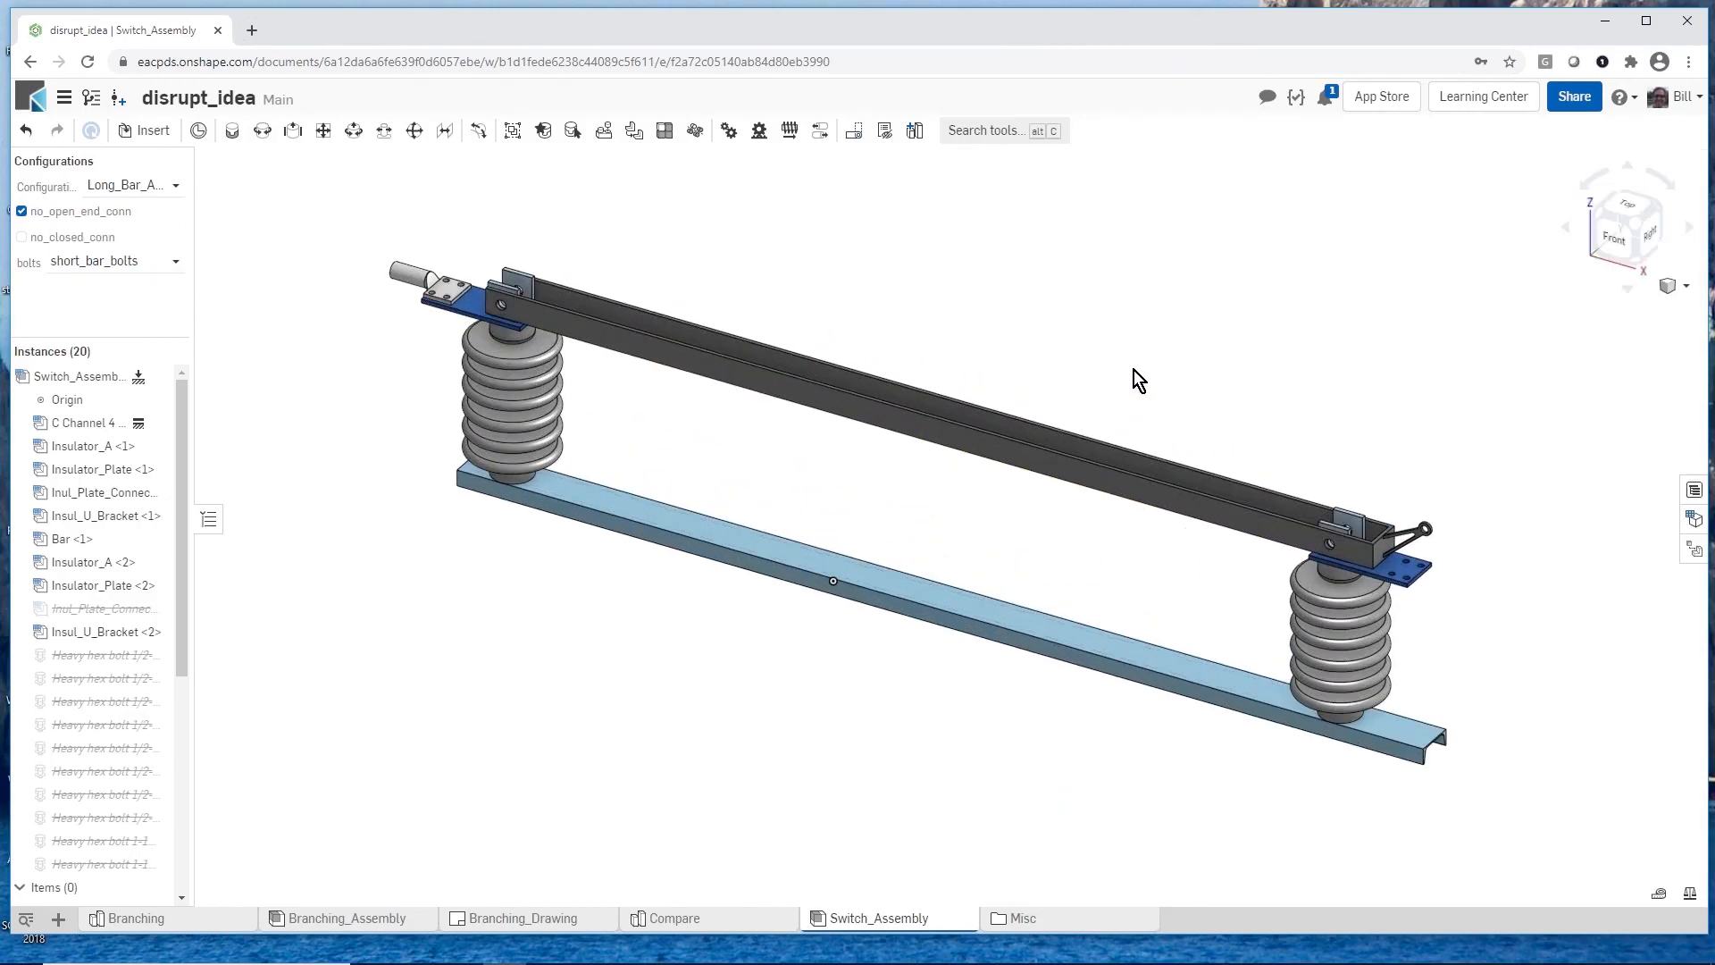